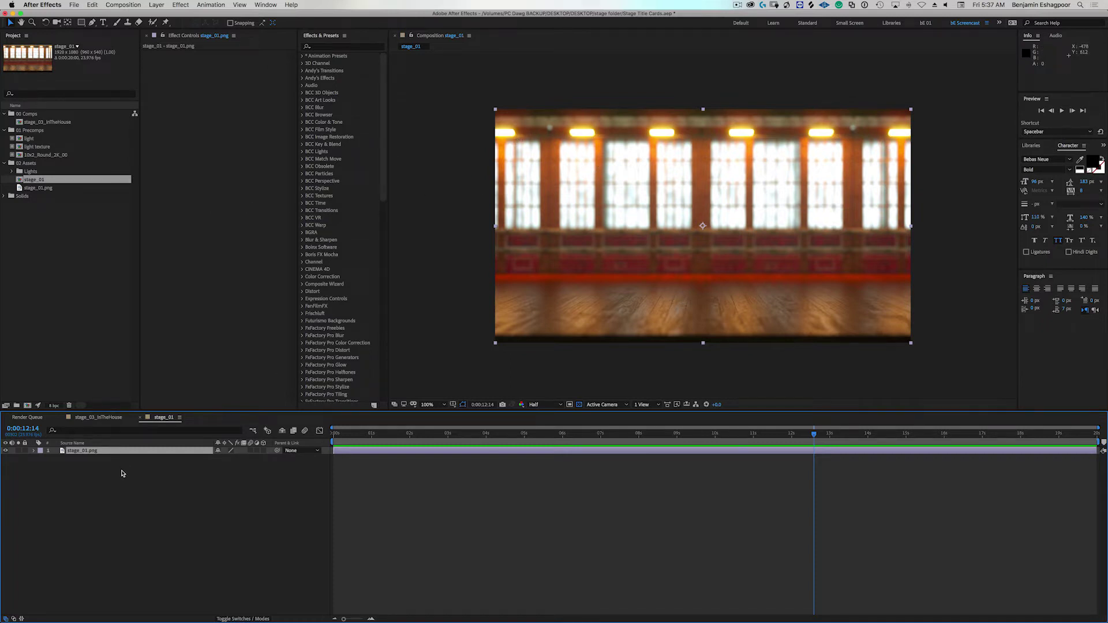
# - Create a new comp-sized black solid named floor above stage_01.png
pyautogui.click(75, 451)
pyautogui.press('super+y')
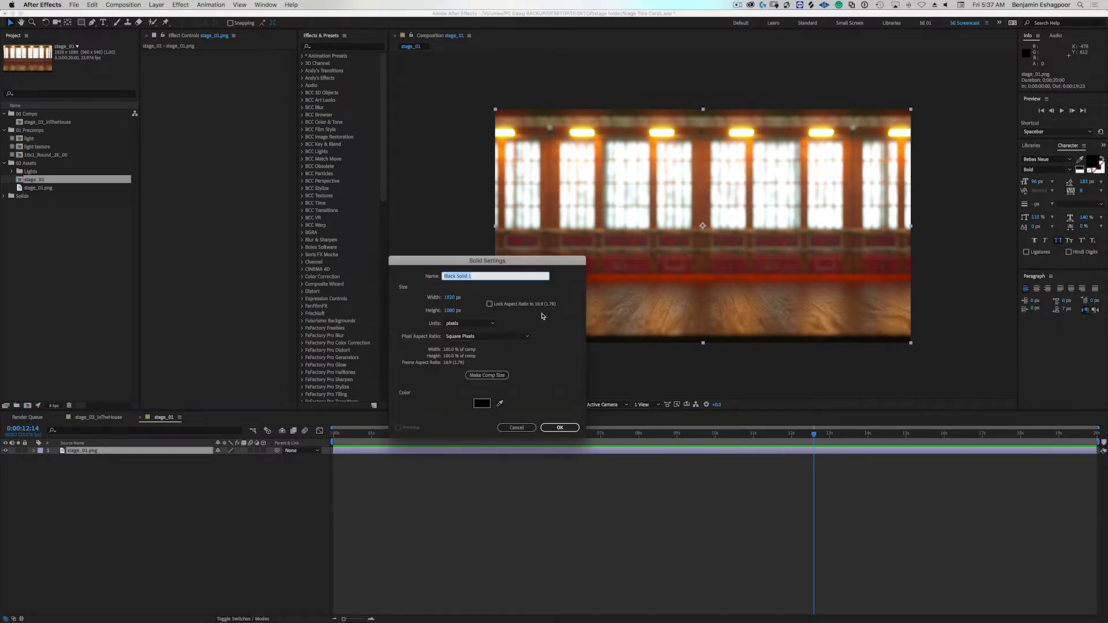
pyautogui.write('floor')
pyautogui.press('Return')
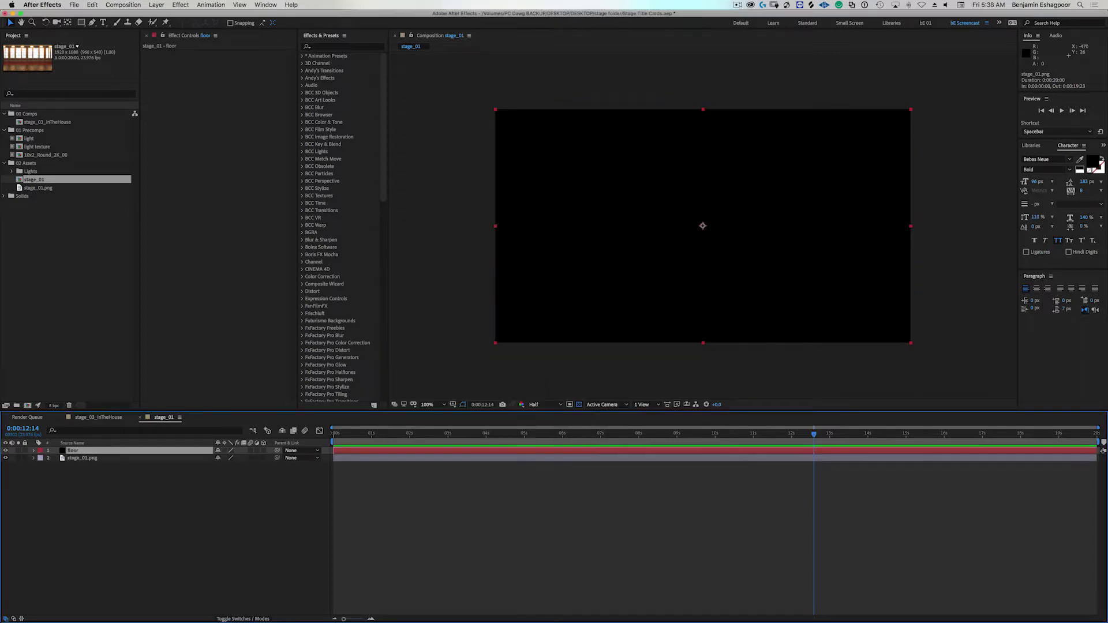
# - Draw a rectangular mask on the floor solid so only the strip across the stage's lower floor area remains
pyautogui.press('q')
pyautogui.moveTo(466, 291)
pyautogui.mouseDown()
pyautogui.moveTo(801, 383)
pyautogui.moveTo(950, 389)
pyautogui.moveTo(934, 400)
pyautogui.moveTo(933, 423)
pyautogui.moveTo(935, 403)
pyautogui.mouseUp()
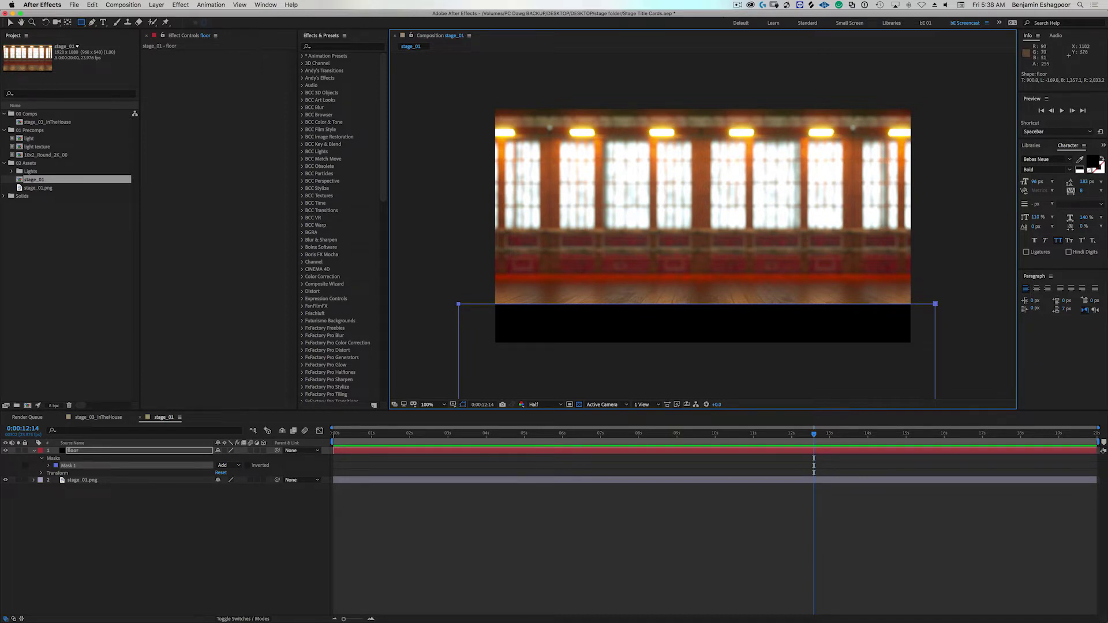
pyautogui.click(34, 451)
pyautogui.click(73, 450)
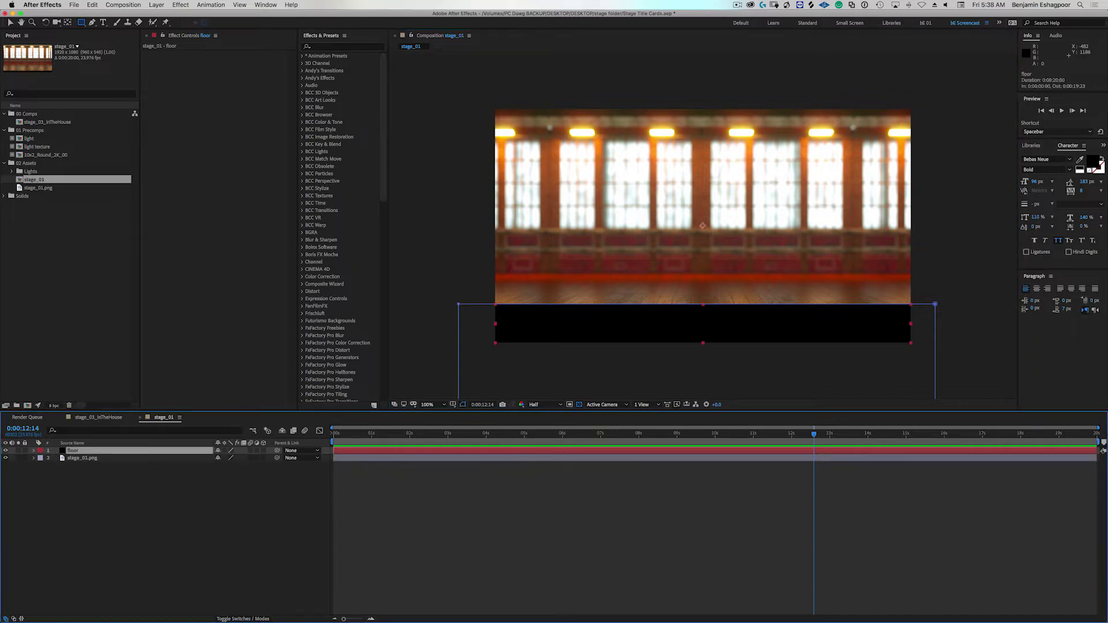
# - Copy the IN THE 2 and HOUSE 2 text layers from the stage_03_InTheHouse comp into stage_01
pyautogui.click(98, 417)
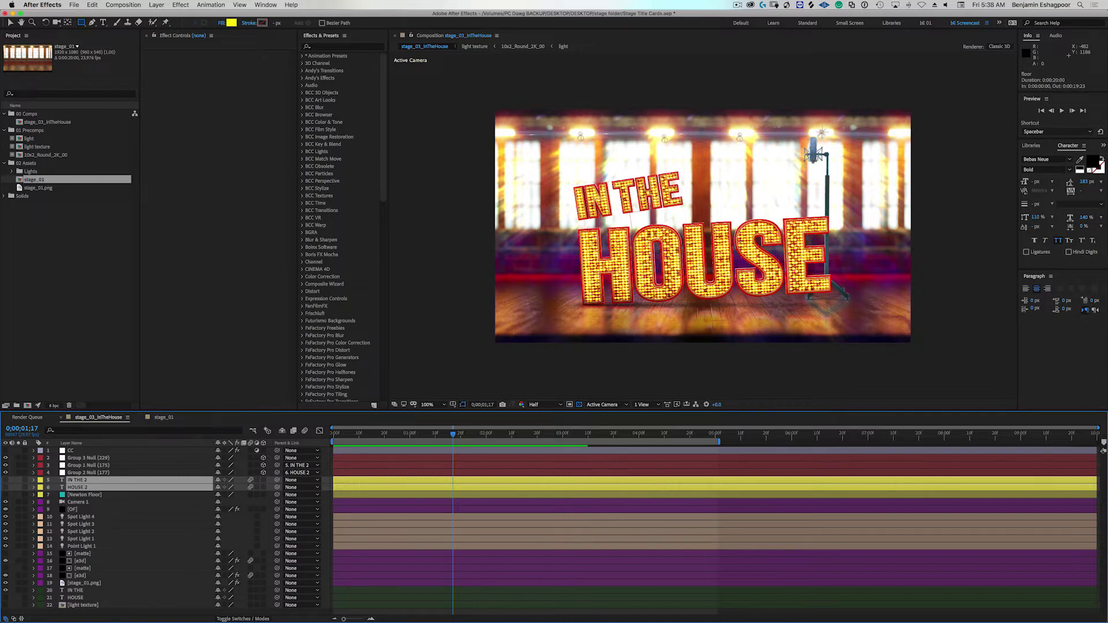
pyautogui.press('super+c')
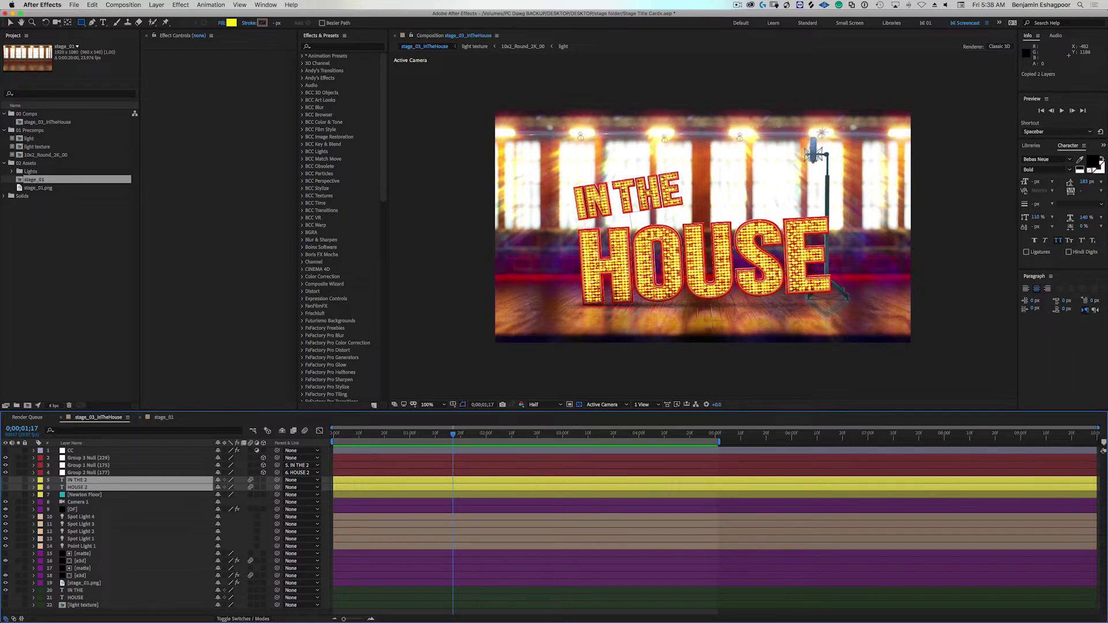
pyautogui.click(163, 417)
pyautogui.press('super+v')
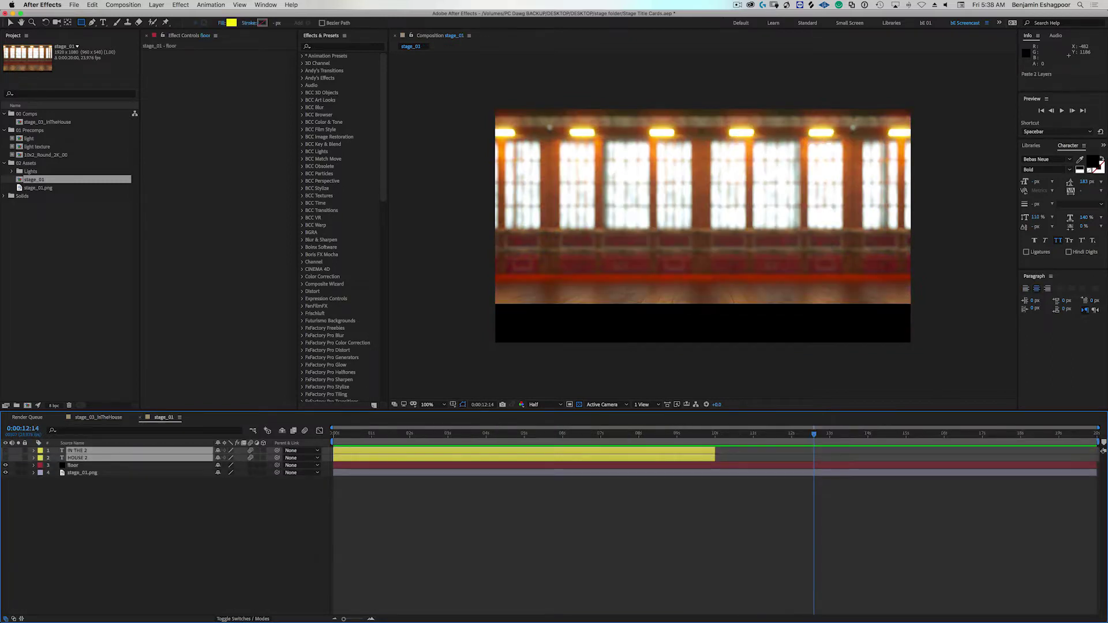
# - Delete all Position and Rotation keyframes from the IN THE 2 and HOUSE 2 layers, with the current time at the comp start
pyautogui.press('u')
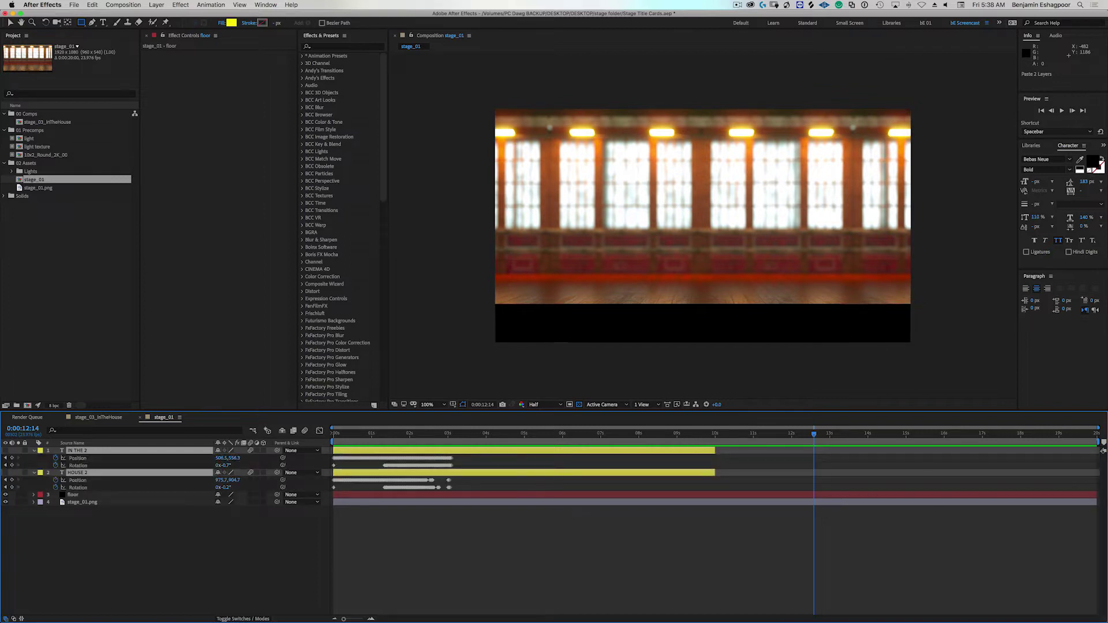
pyautogui.moveTo(465, 490); pyautogui.dragTo(329, 454)
pyautogui.press('Home')
pyautogui.press('Delete')
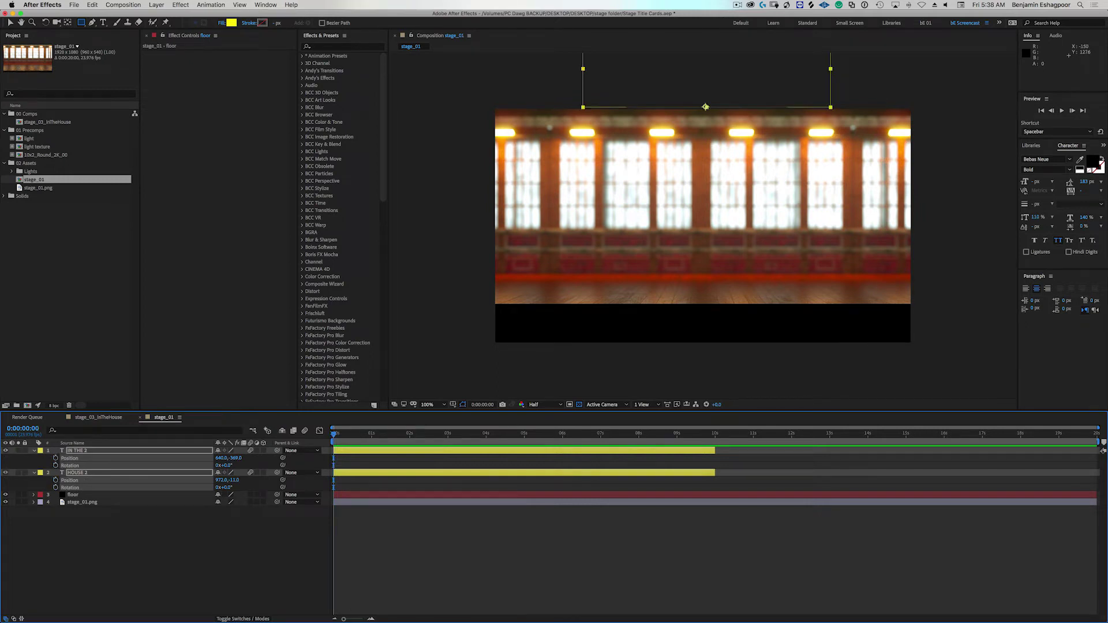
# - Test both text layers just above the floor, then place them above the frame with HOUSE 2 at about 968, -23
pyautogui.press('v')
pyautogui.moveTo(705, 108); pyautogui.dragTo(703, 294)
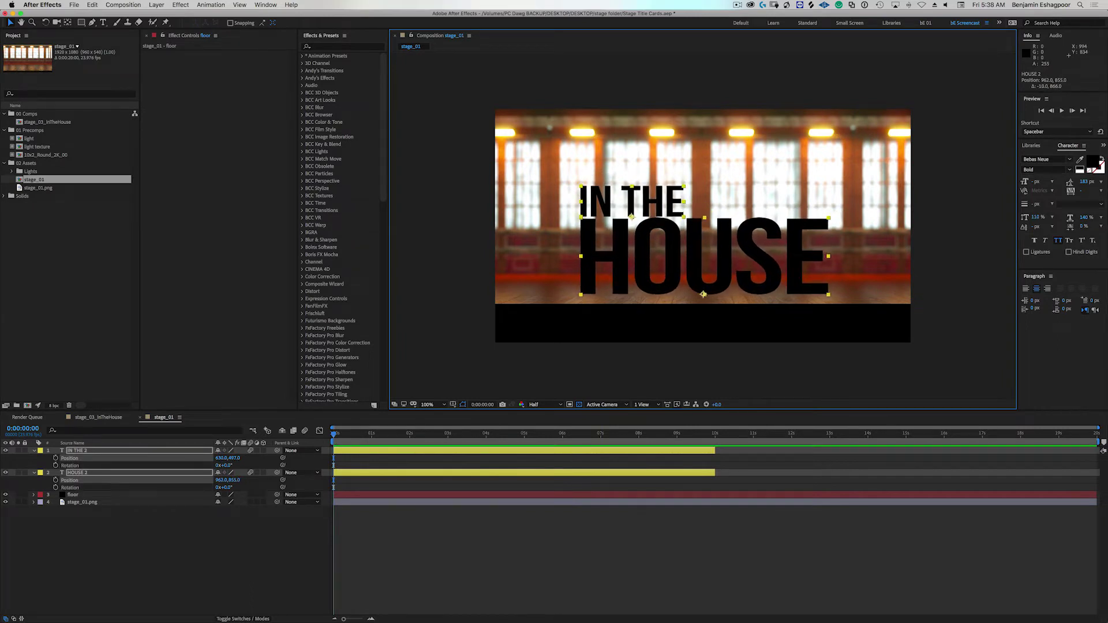
pyautogui.moveTo(703, 293); pyautogui.dragTo(705, 105)
pyautogui.click(438, 545)
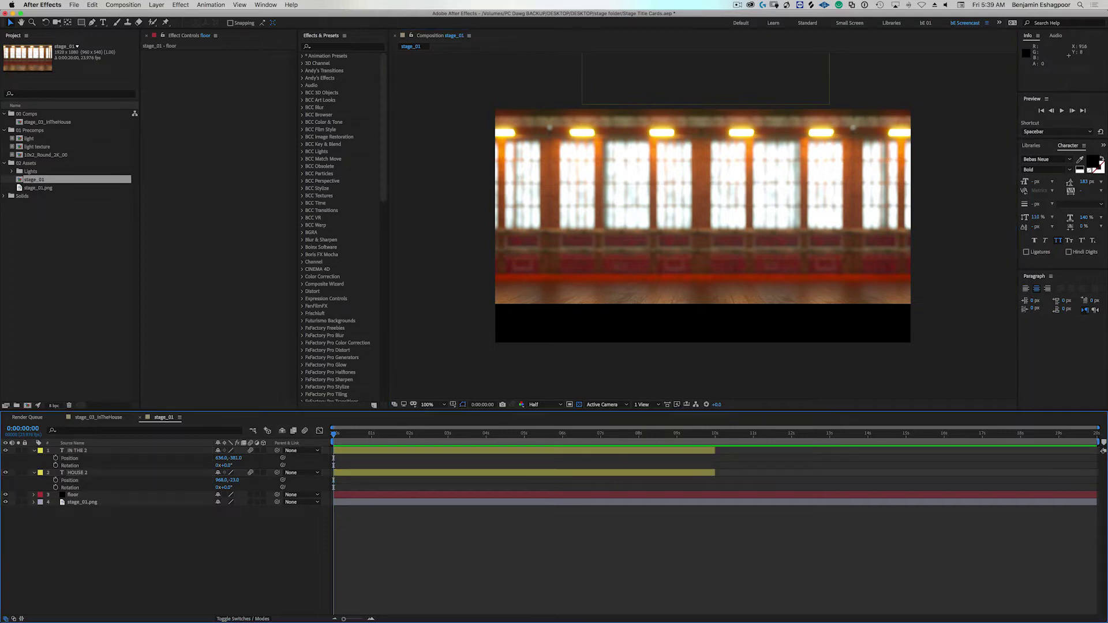
# - Hide stage_01.png and open the IN THE 2, HOUSE 2 and floor layers in Newton 3
pyautogui.click(6, 502)
pyautogui.click(73, 494)
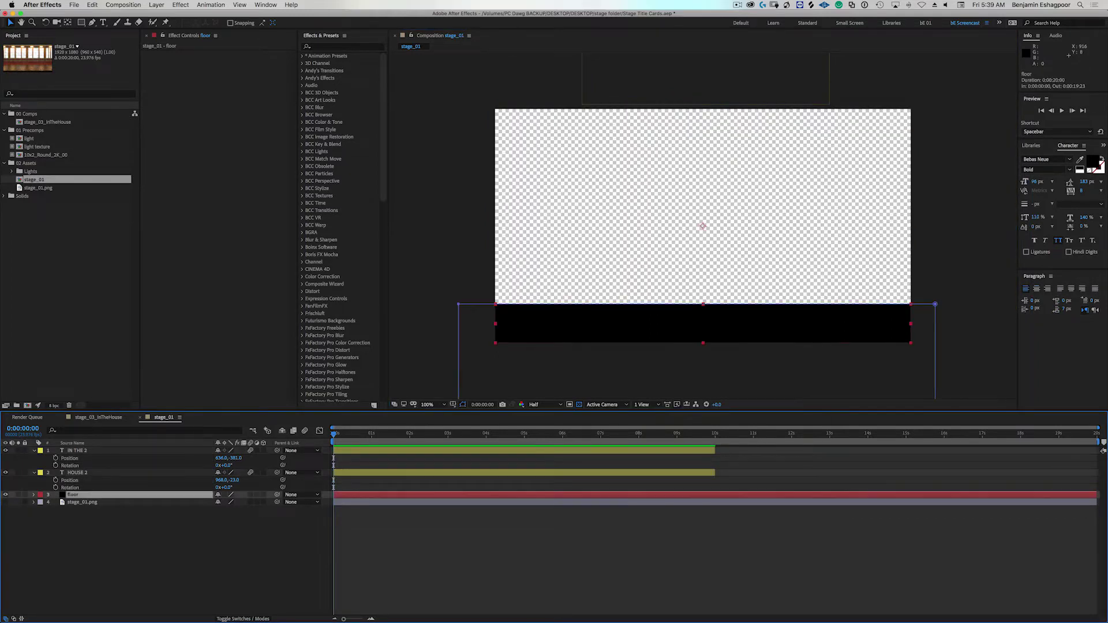
pyautogui.keyDown('shift'); pyautogui.click(77, 451); pyautogui.keyUp('shift')
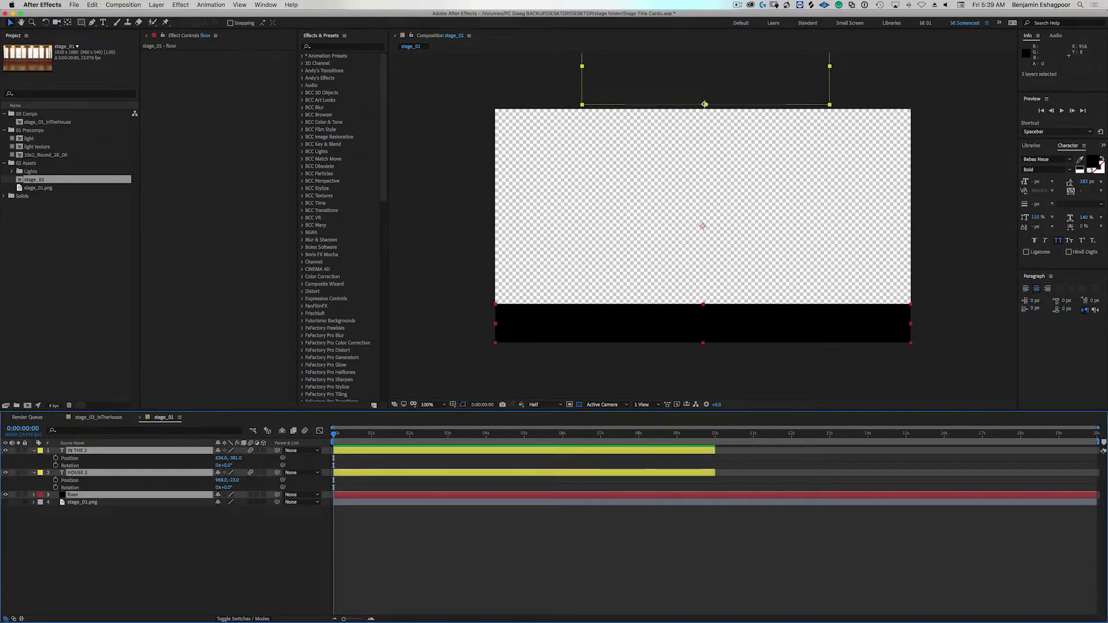
pyautogui.click(123, 5)
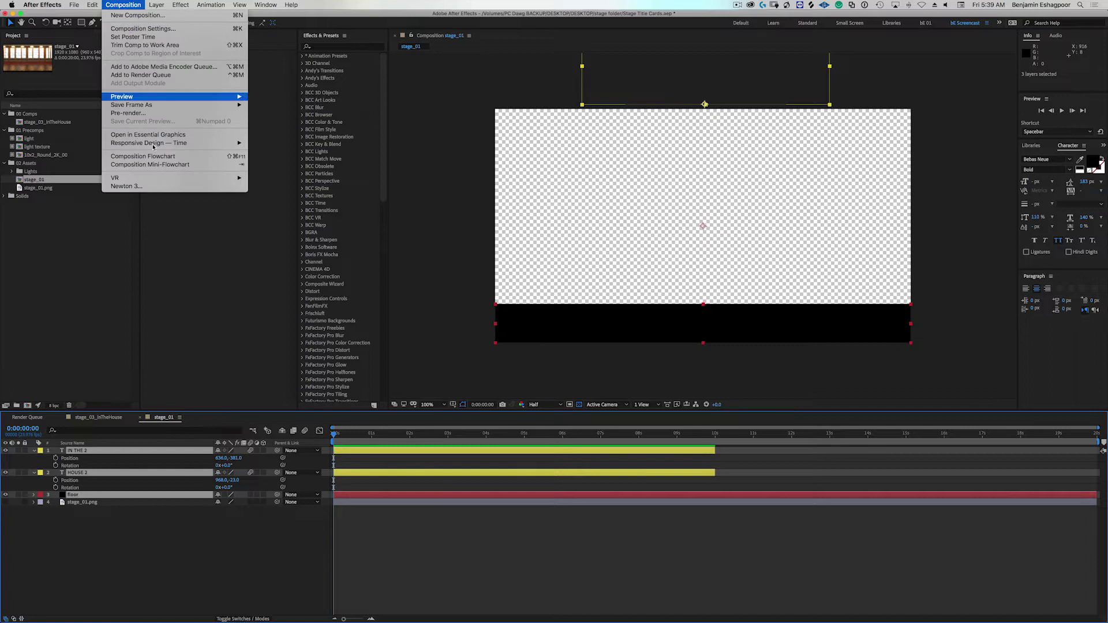
pyautogui.click(143, 189)
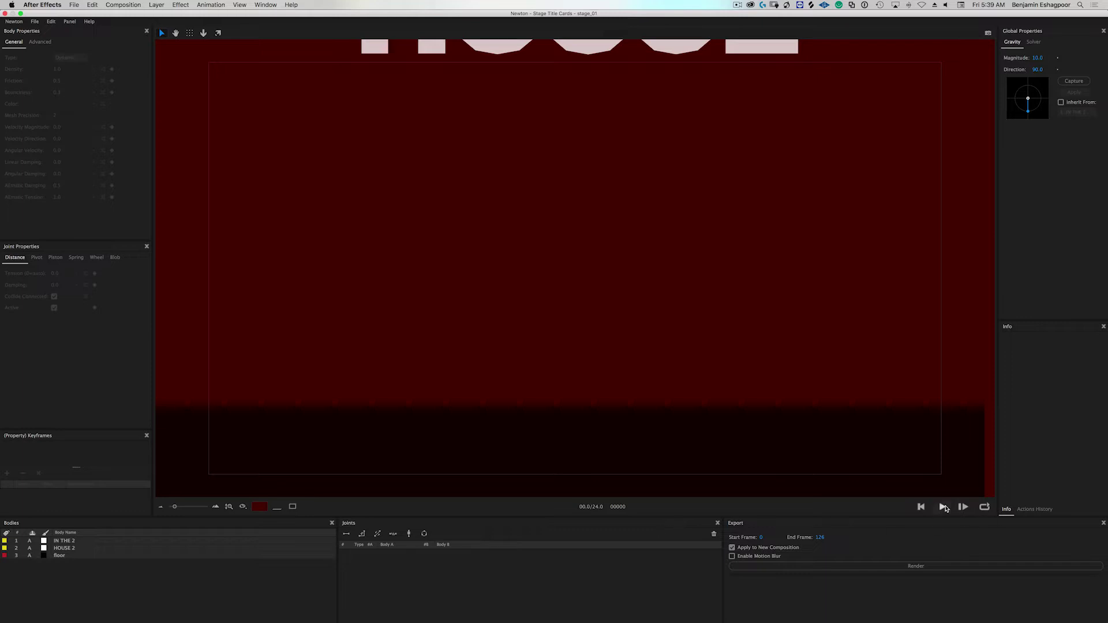
# - Preview the physics simulation with the whole floor body in view and turn on looped playback
pyautogui.click(942, 507)
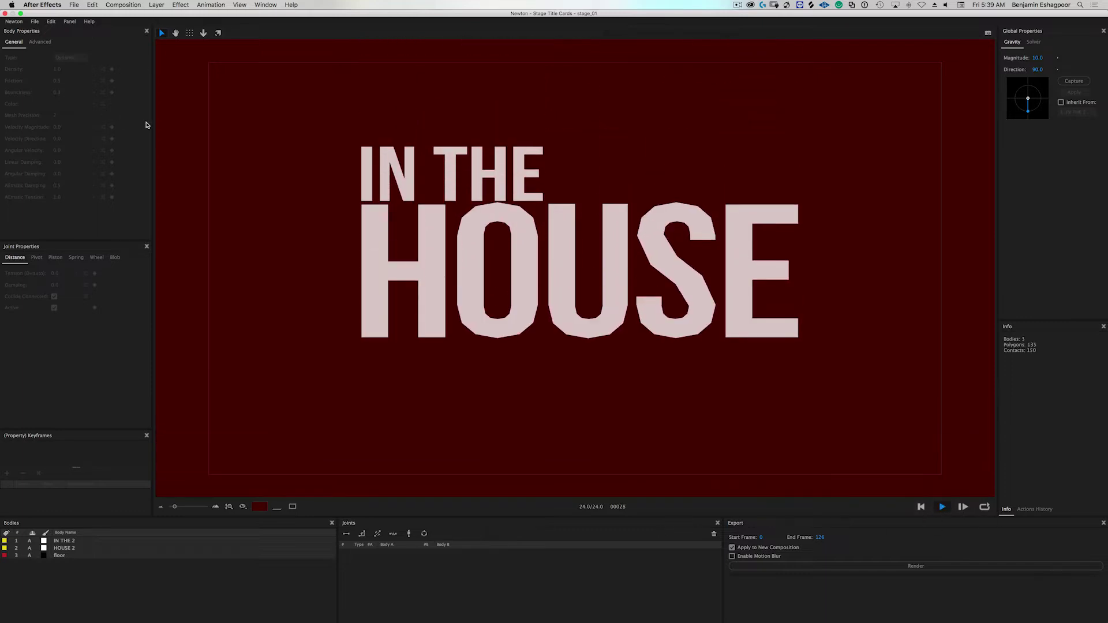
pyautogui.moveTo(174, 507); pyautogui.dragTo(175, 508)
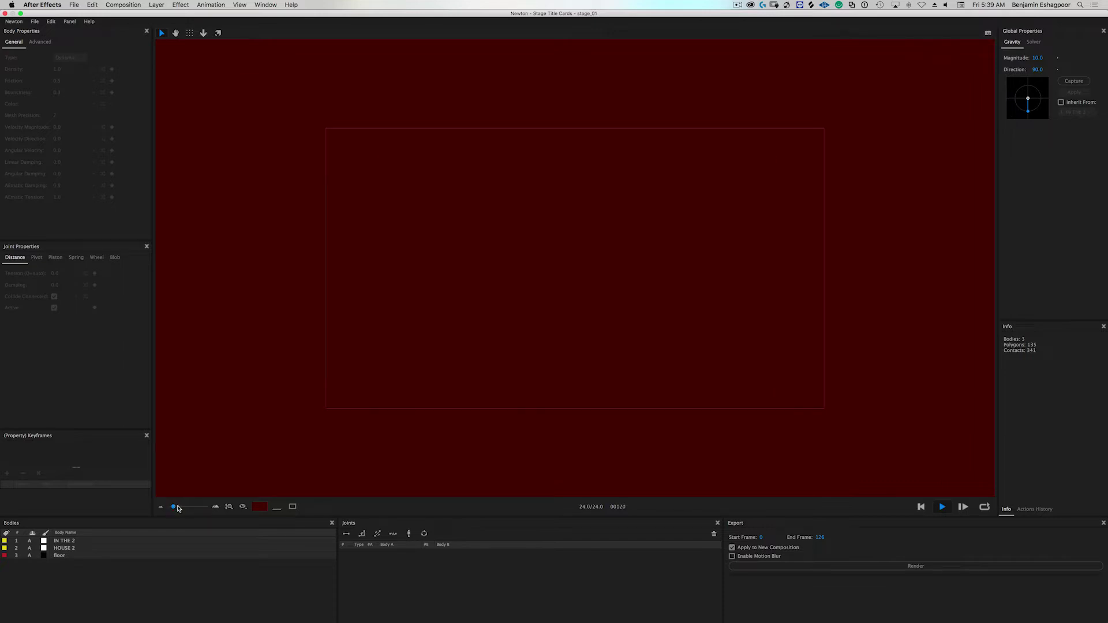
pyautogui.click(941, 506)
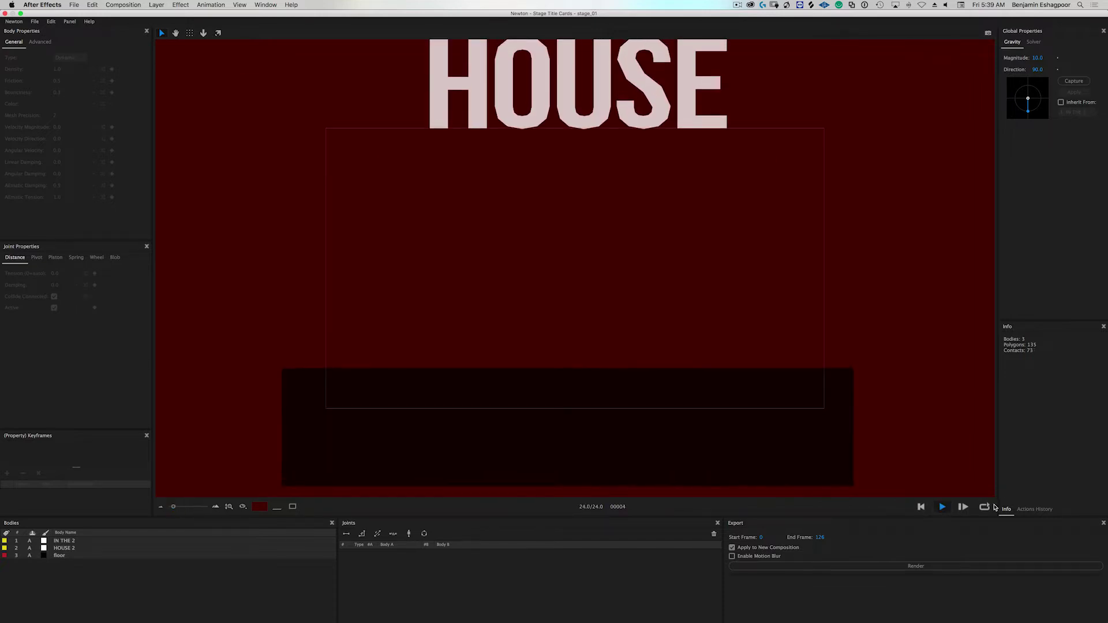
pyautogui.click(984, 507)
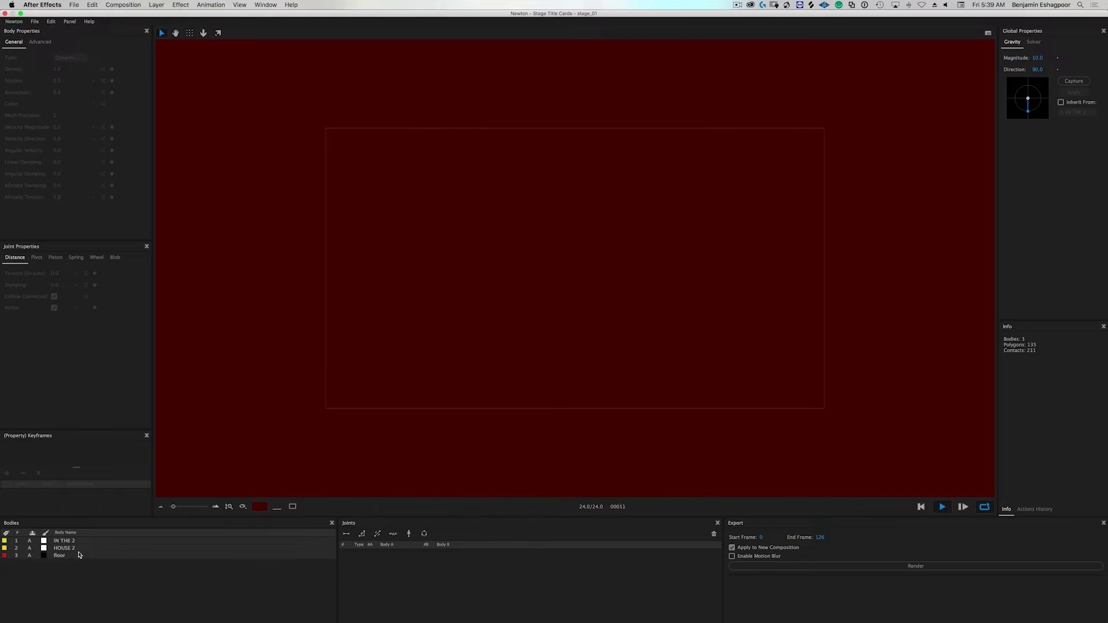
# - Set the floor body's type to Static and play the simulation
pyautogui.click(99, 554)
pyautogui.click(71, 58)
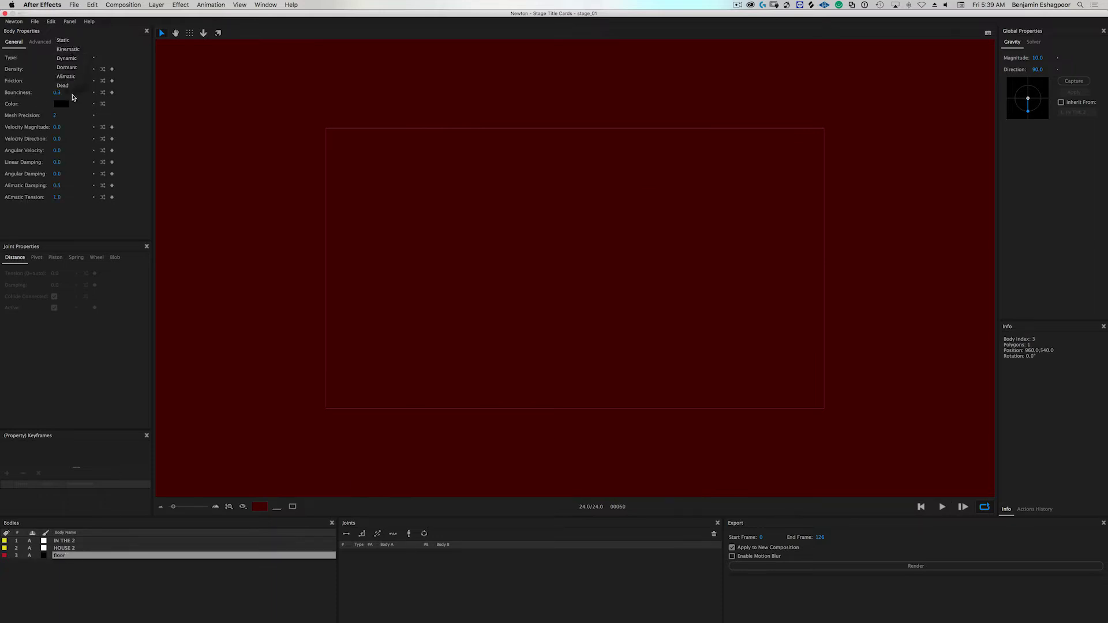
pyautogui.click(62, 40)
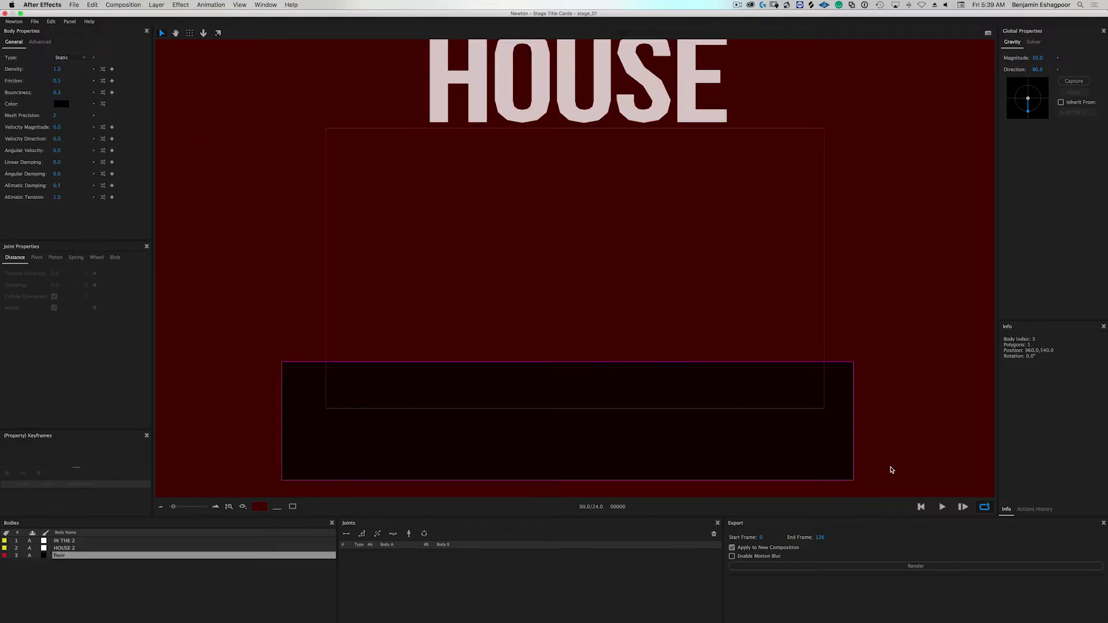
pyautogui.click(942, 507)
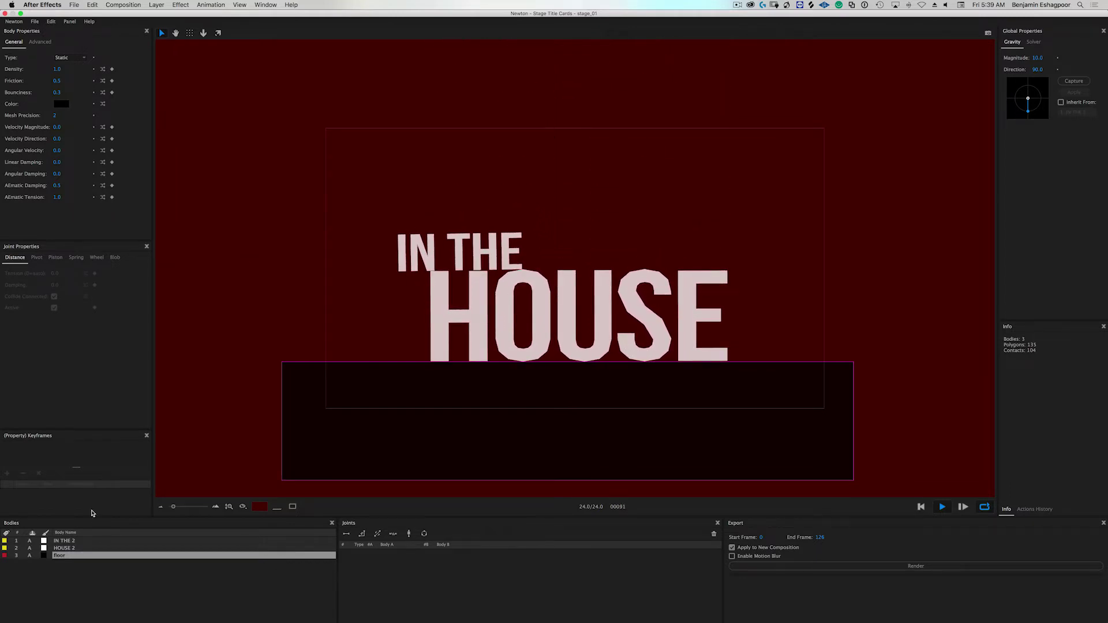
# - Try a bounciness of 0.6 on the HOUSE 2 body and play the simulation
pyautogui.click(74, 549)
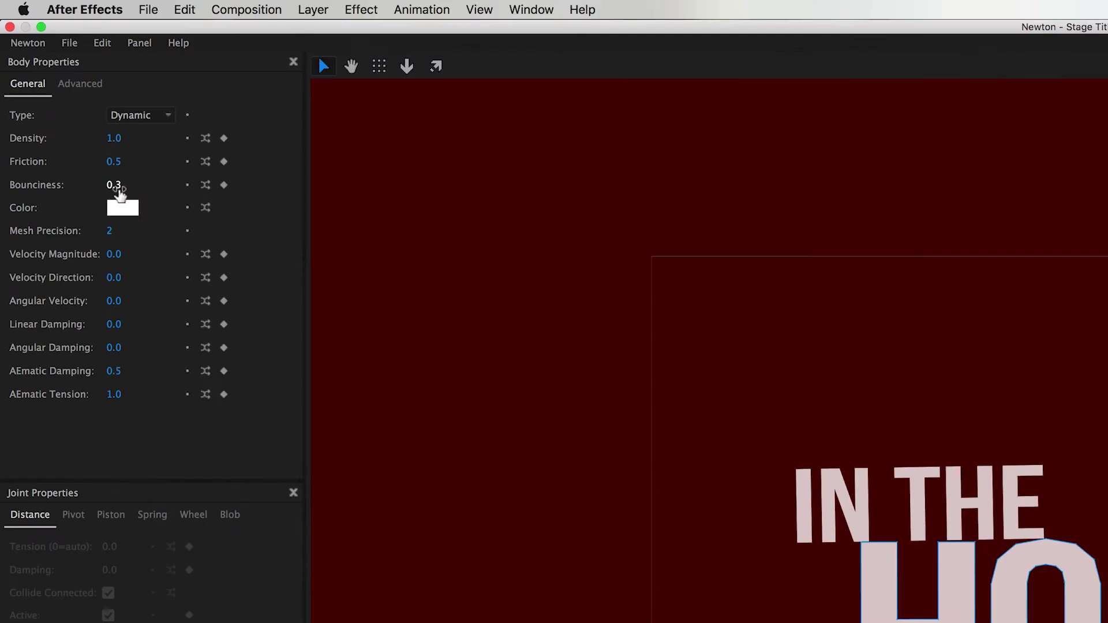
pyautogui.click(60, 94)
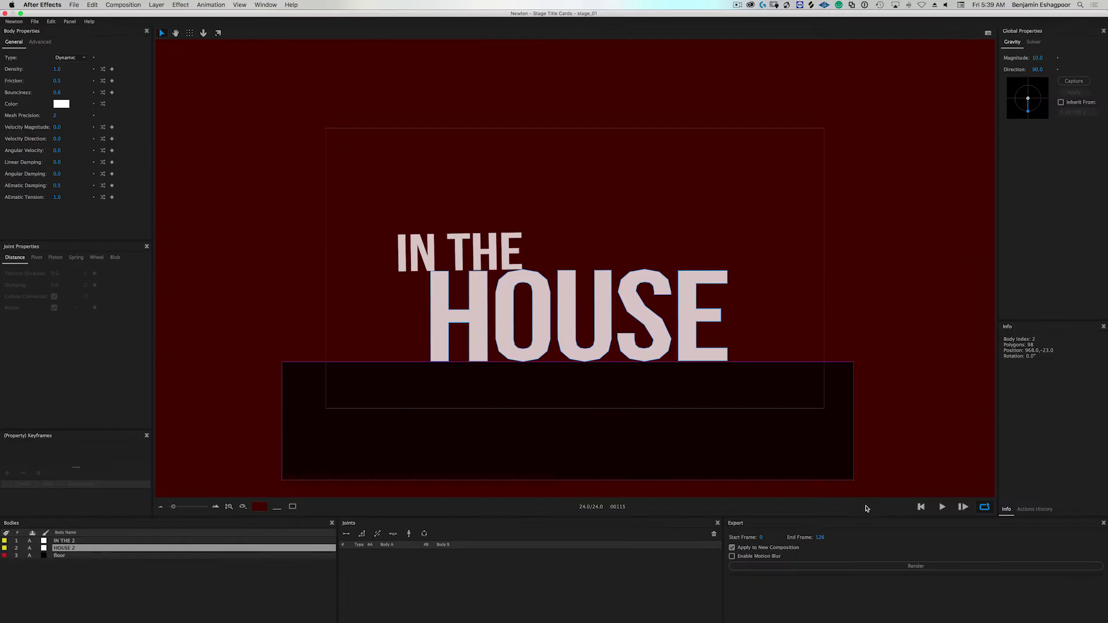
pyautogui.click(942, 508)
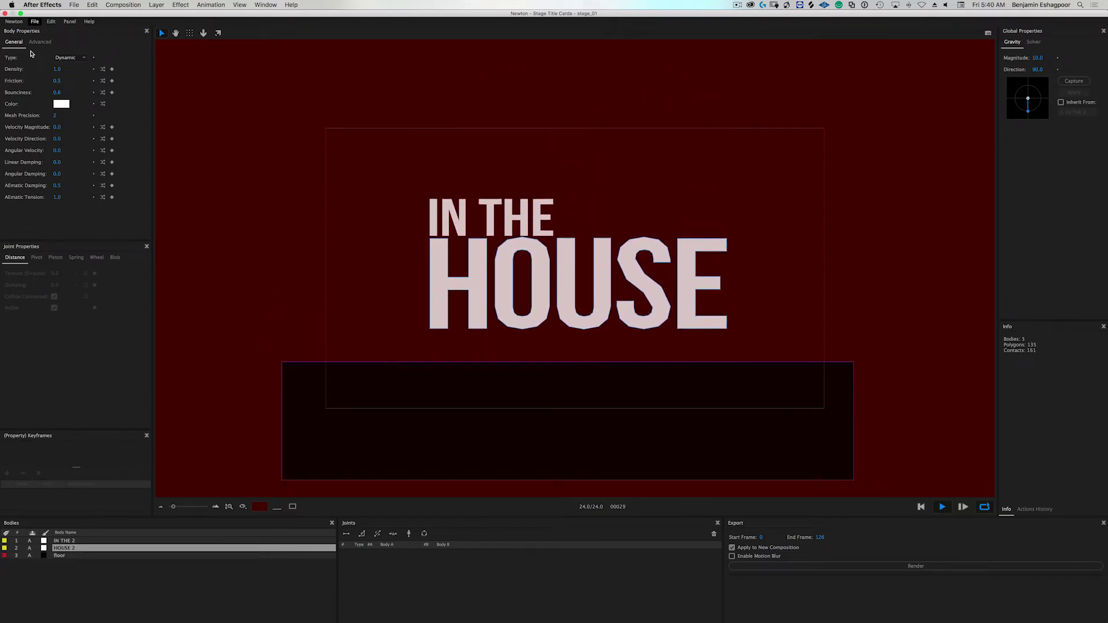
# - Set the HOUSE 2 body's bounciness to 0.4
pyautogui.click(58, 93)
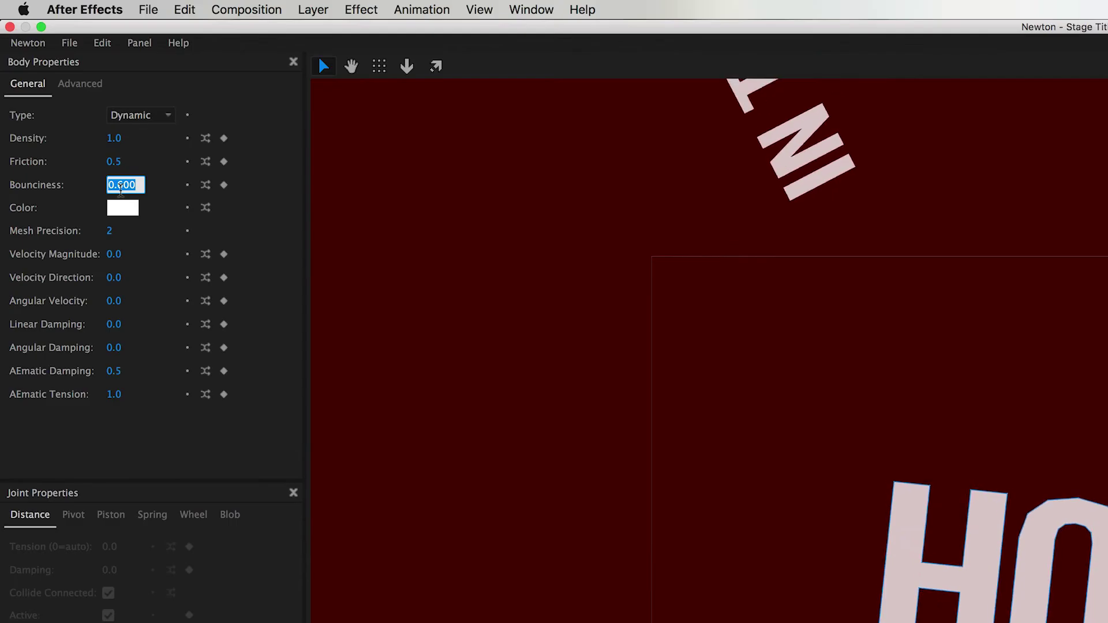
pyautogui.write('.3')
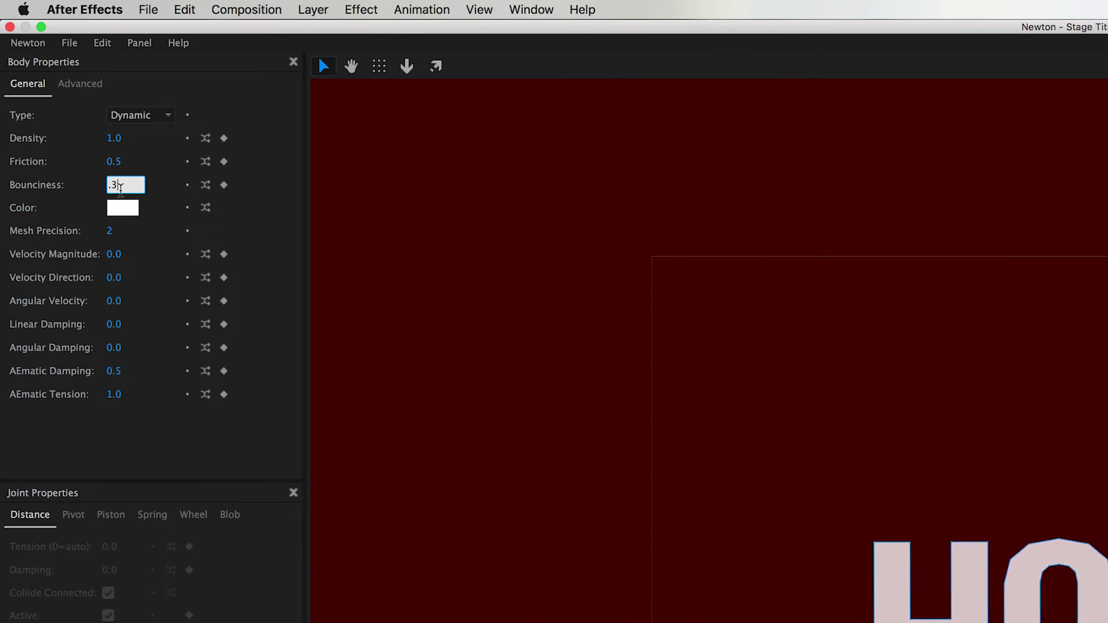
pyautogui.write('4')
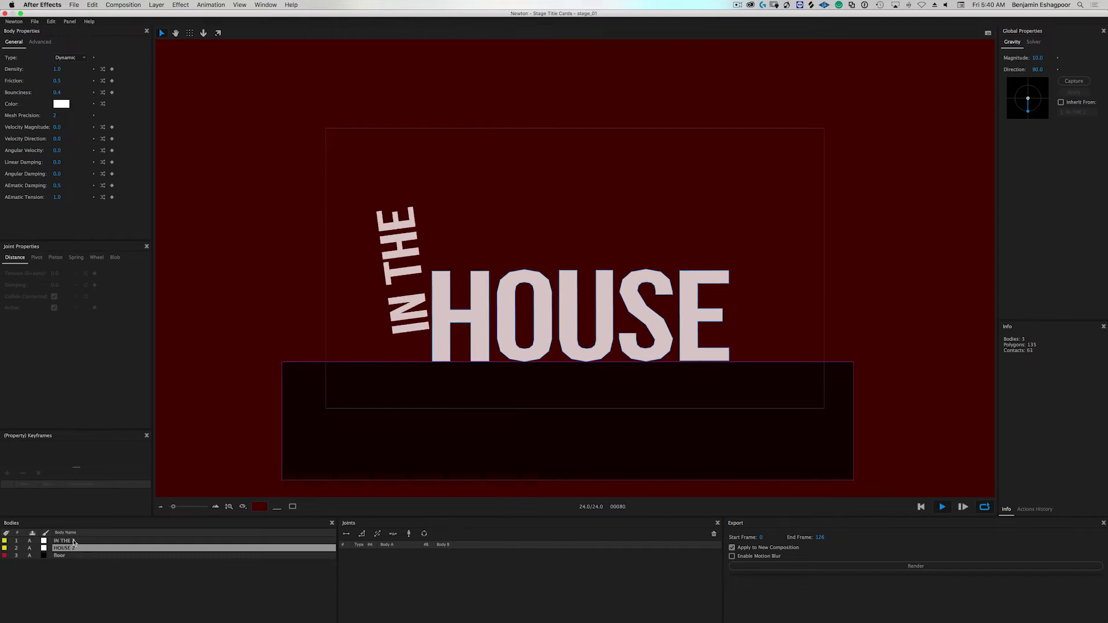
# - Set the IN THE 2 body's velocity magnitude and linear damping to 0.5 and replay the simulation from the start
pyautogui.click(72, 540)
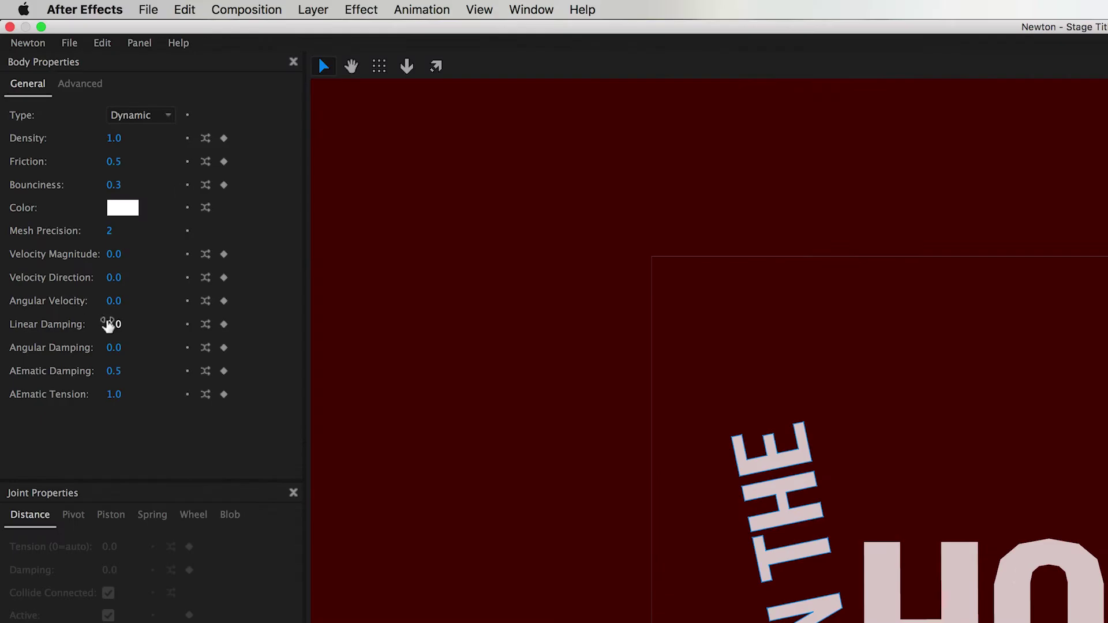
pyautogui.moveTo(113, 255); pyautogui.dragTo(115, 258)
pyautogui.moveTo(113, 325); pyautogui.dragTo(115, 326)
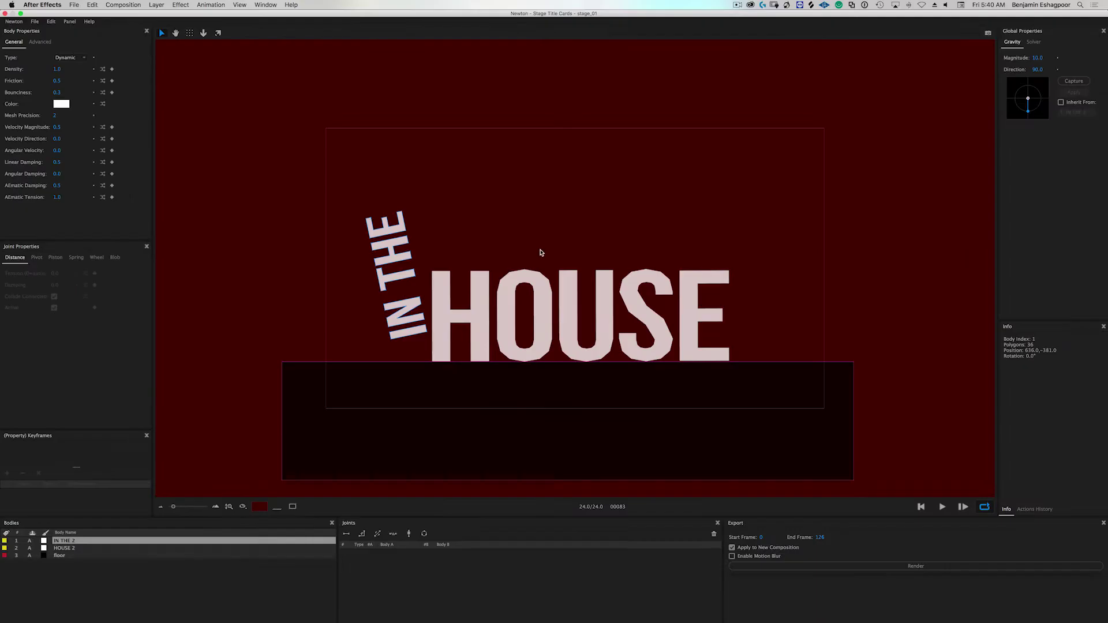
pyautogui.click(921, 506)
pyautogui.click(942, 506)
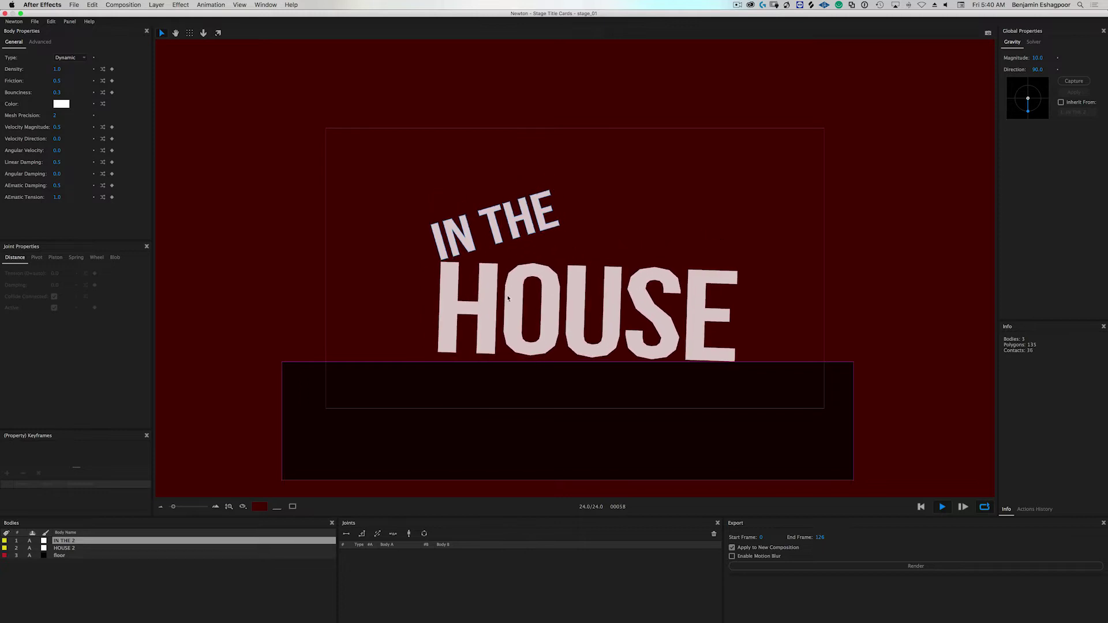
# - Enable Use Convex Hull in the advanced properties of both the IN THE 2 and HOUSE 2 bodies
pyautogui.click(40, 43)
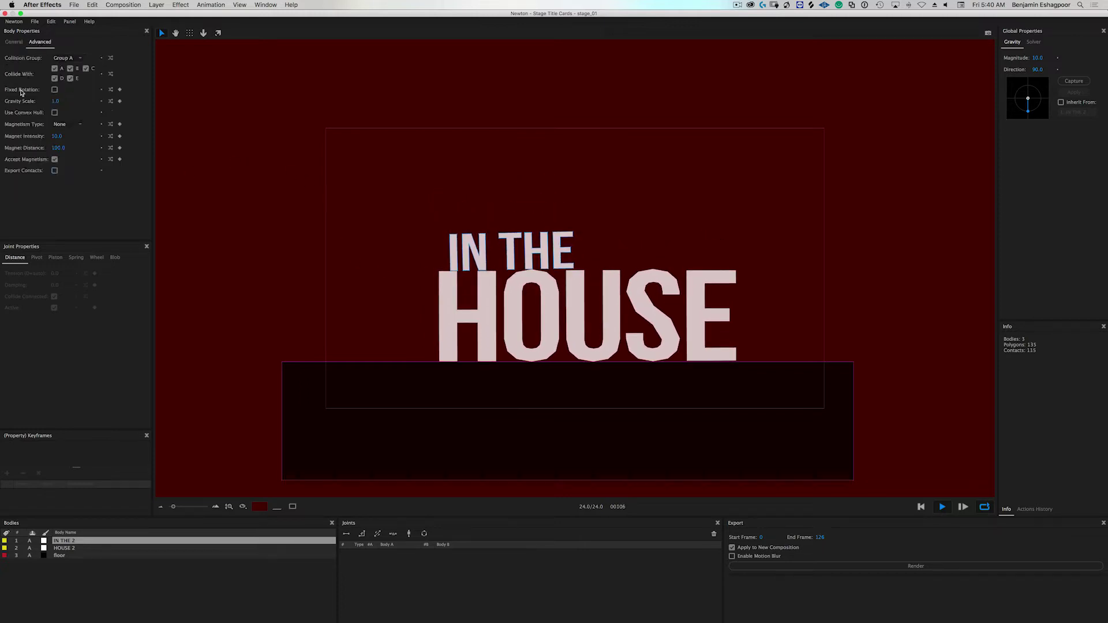
pyautogui.click(66, 547)
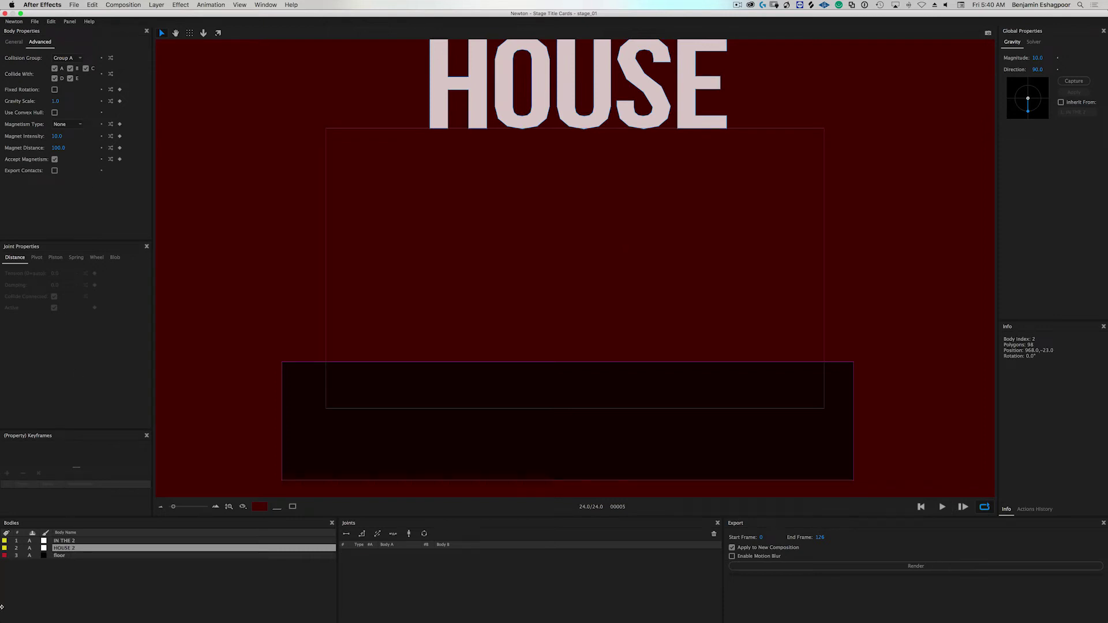
pyautogui.click(65, 541)
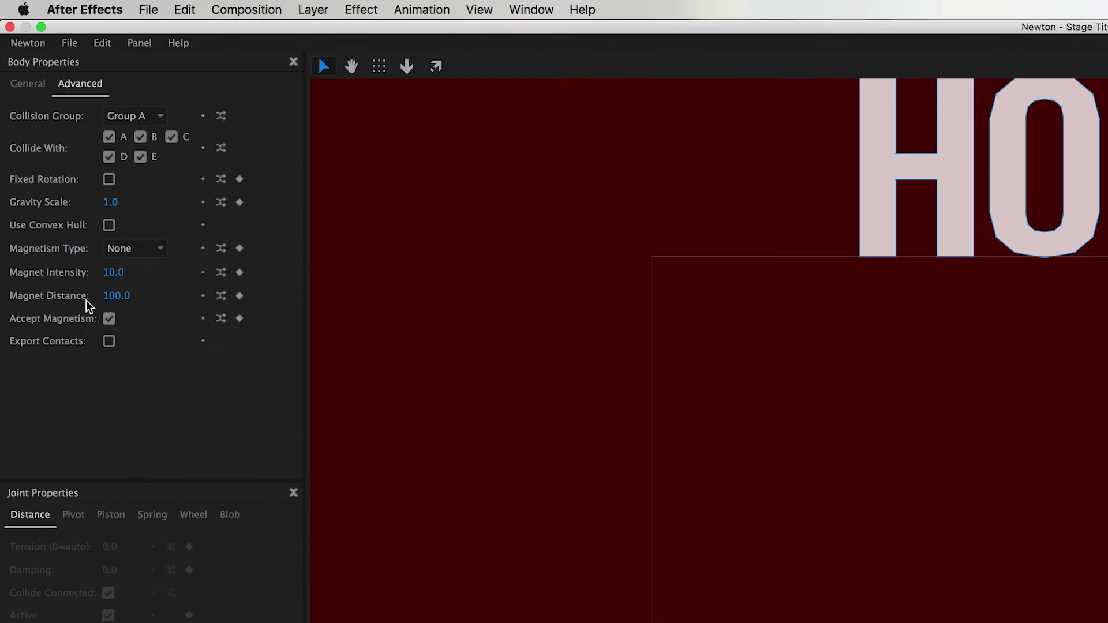
pyautogui.click(109, 225)
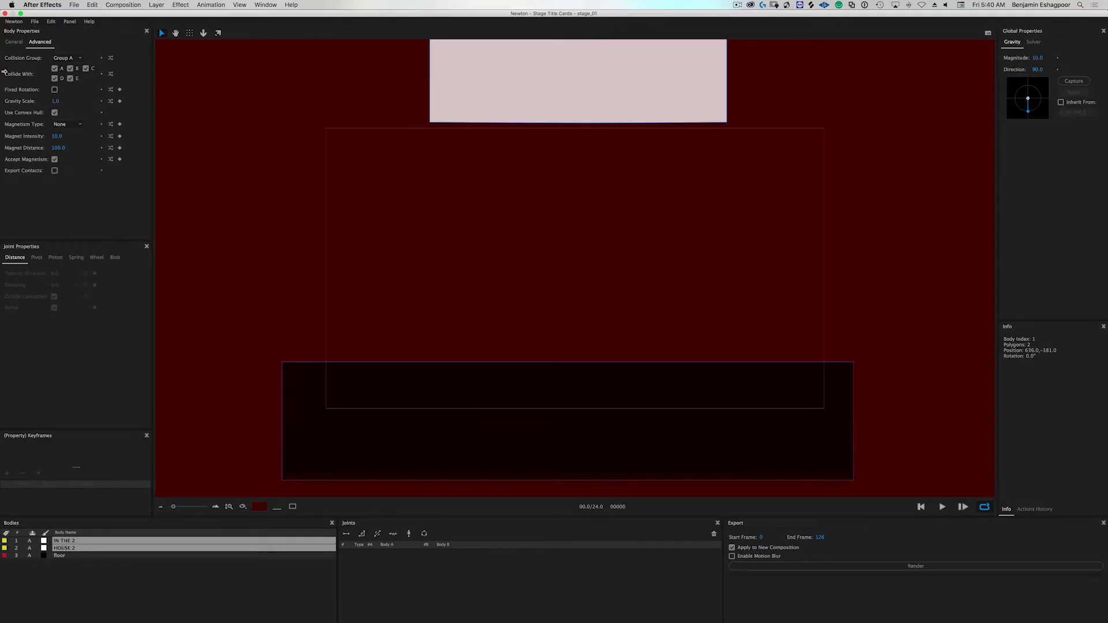
# - Play the simulation with convex hulls applied, and turn off Use Convex Hull for the IN THE 2 and HOUSE 2 bodies
pyautogui.click(14, 43)
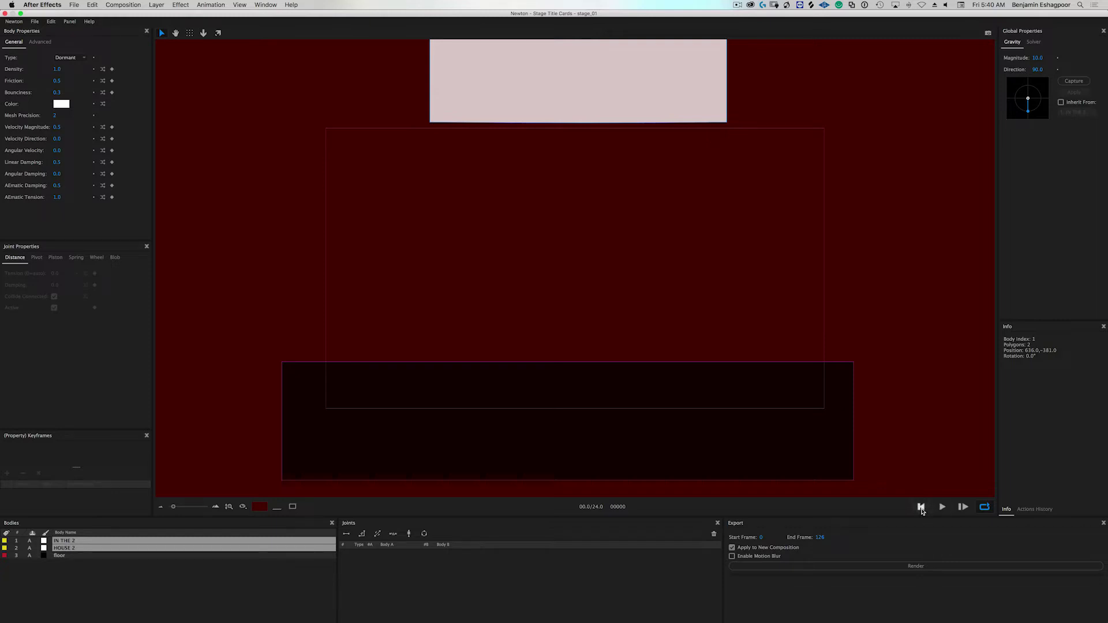
pyautogui.click(942, 509)
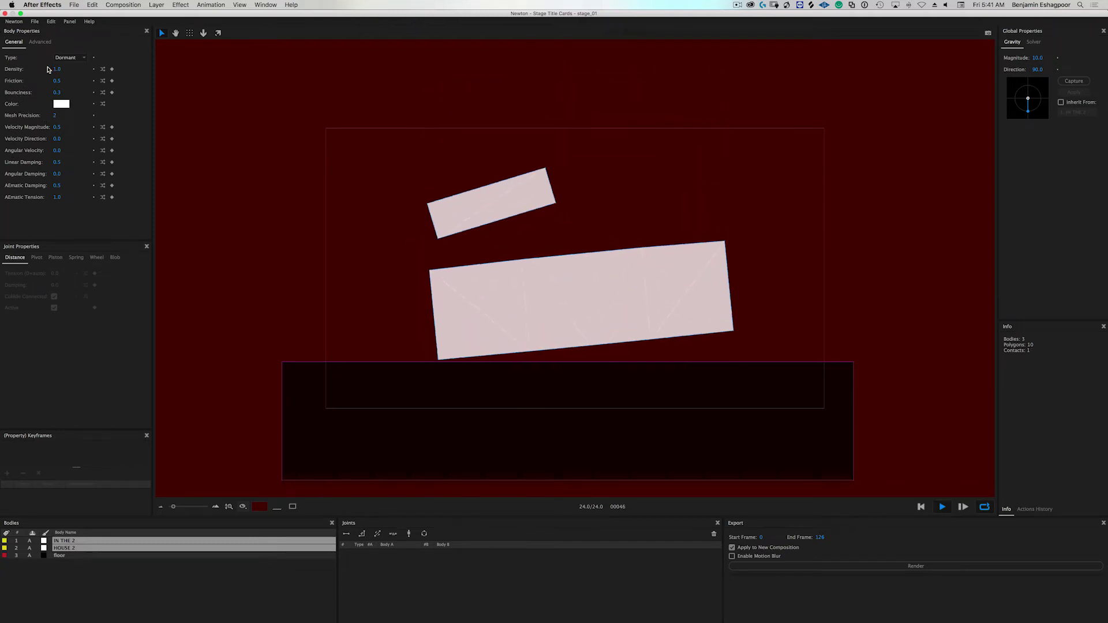
pyautogui.click(41, 42)
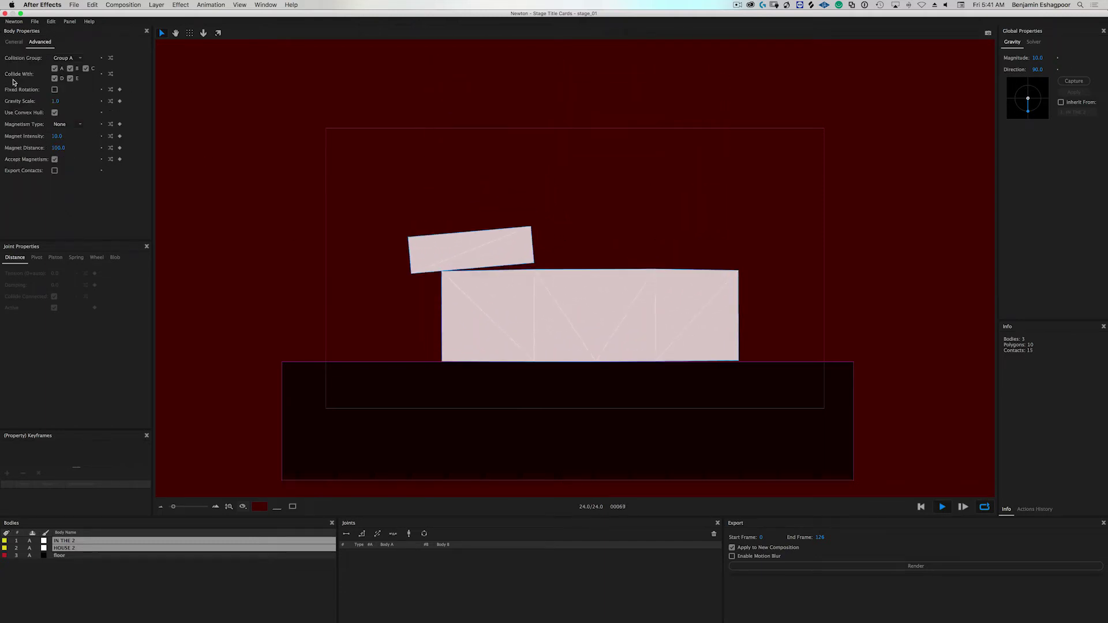
pyautogui.click(54, 112)
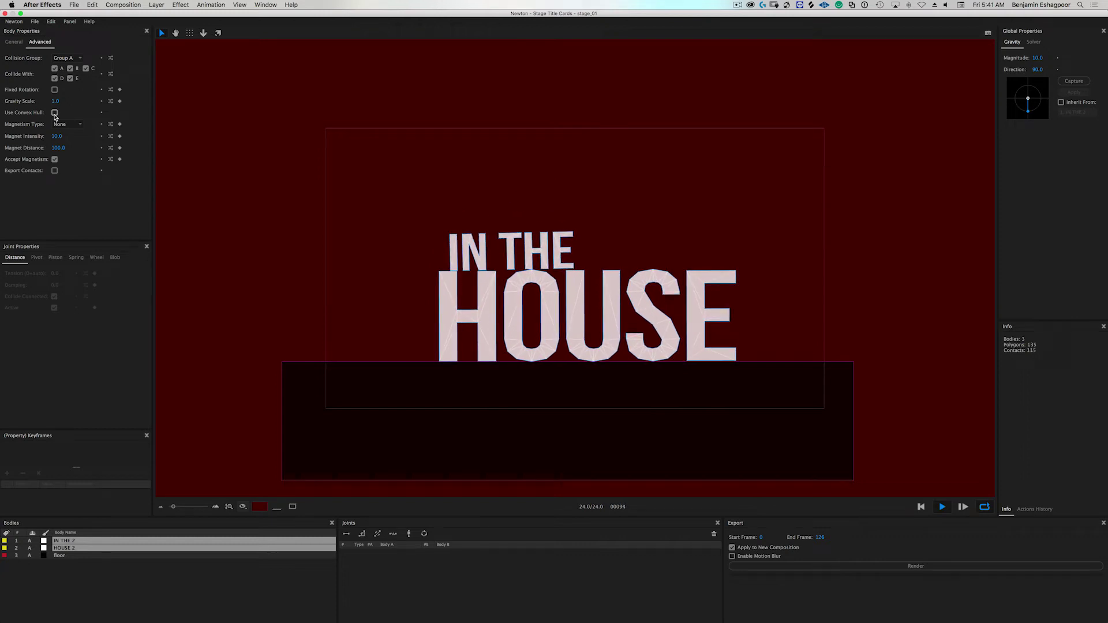
pyautogui.click(55, 113)
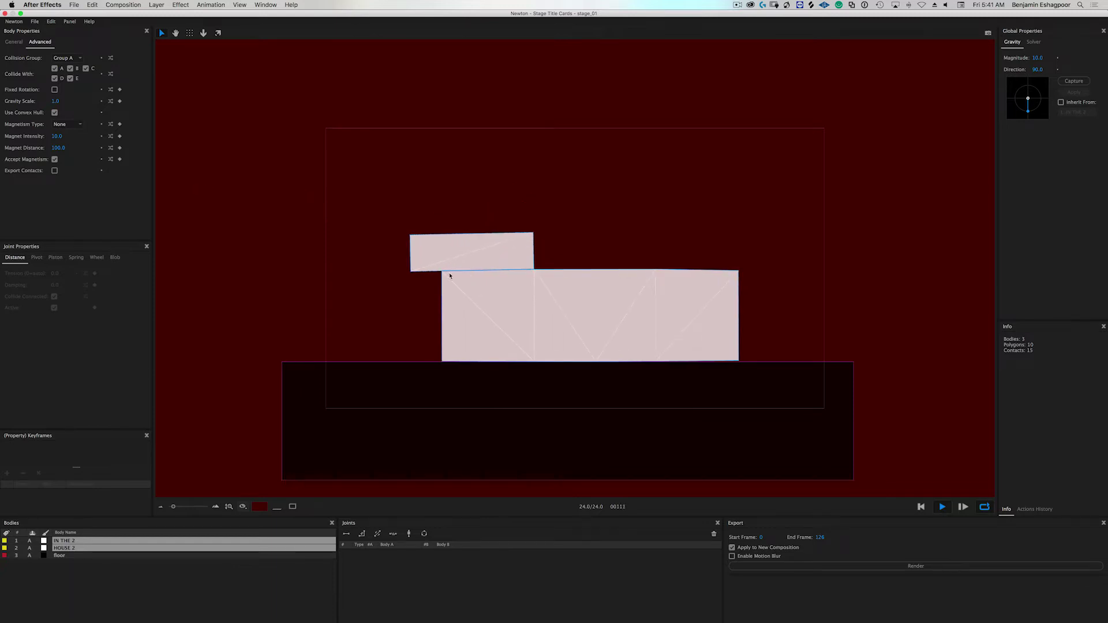
pyautogui.click(55, 113)
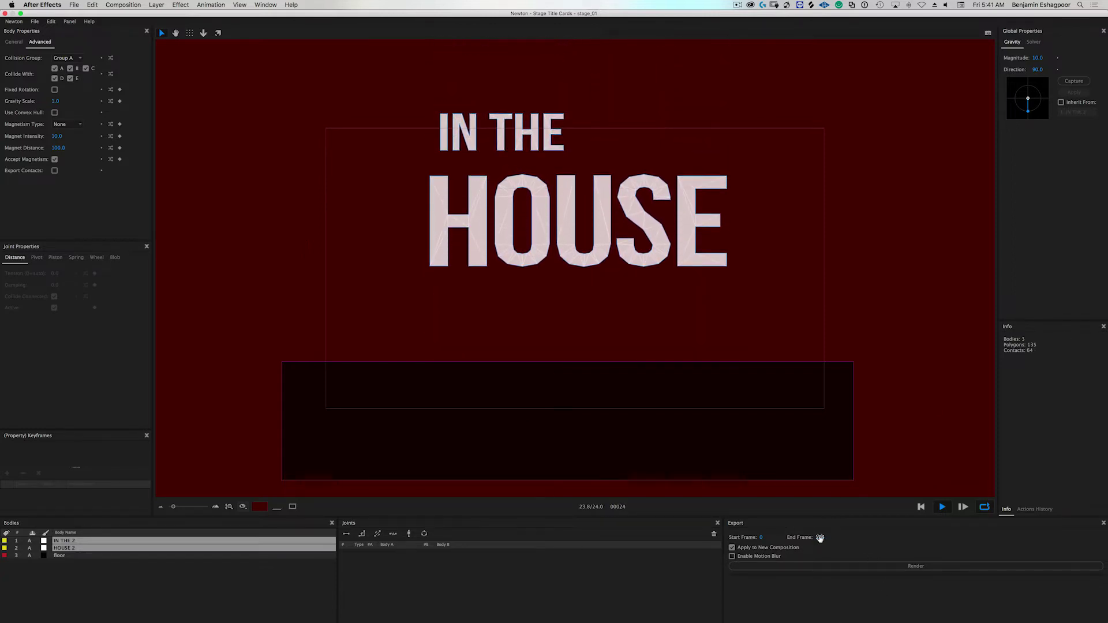
# - Render the simulation into the existing composition with the end frame set to 150 and Apply to New Composition turned off
pyautogui.click(820, 539)
pyautogui.write('250')
pyautogui.press('Return')
pyautogui.click(942, 507)
pyautogui.click(733, 547)
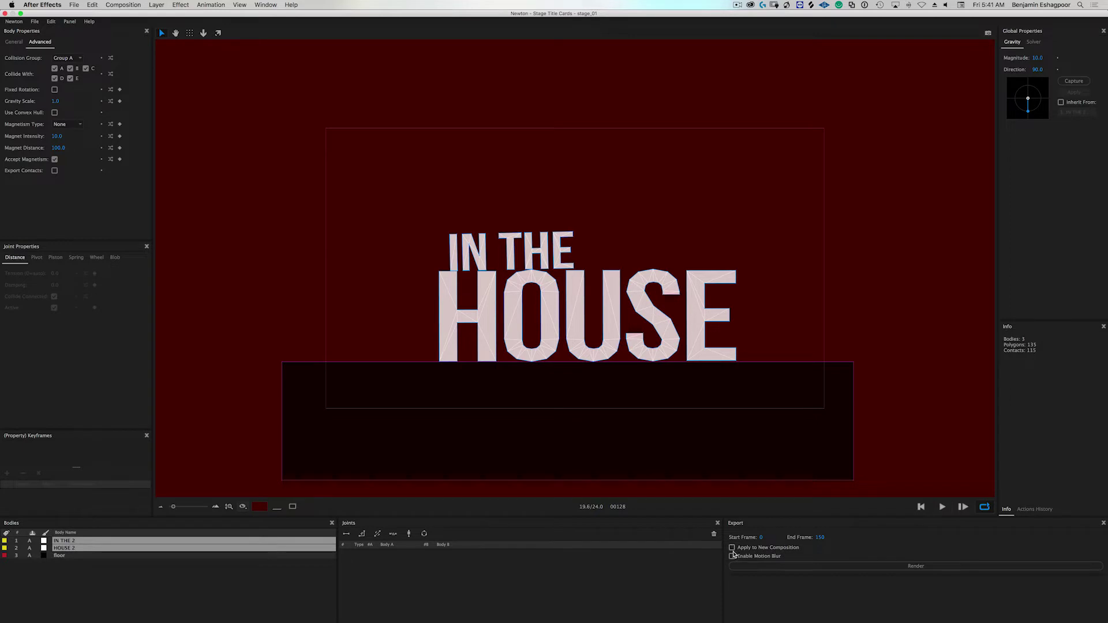
pyautogui.click(877, 569)
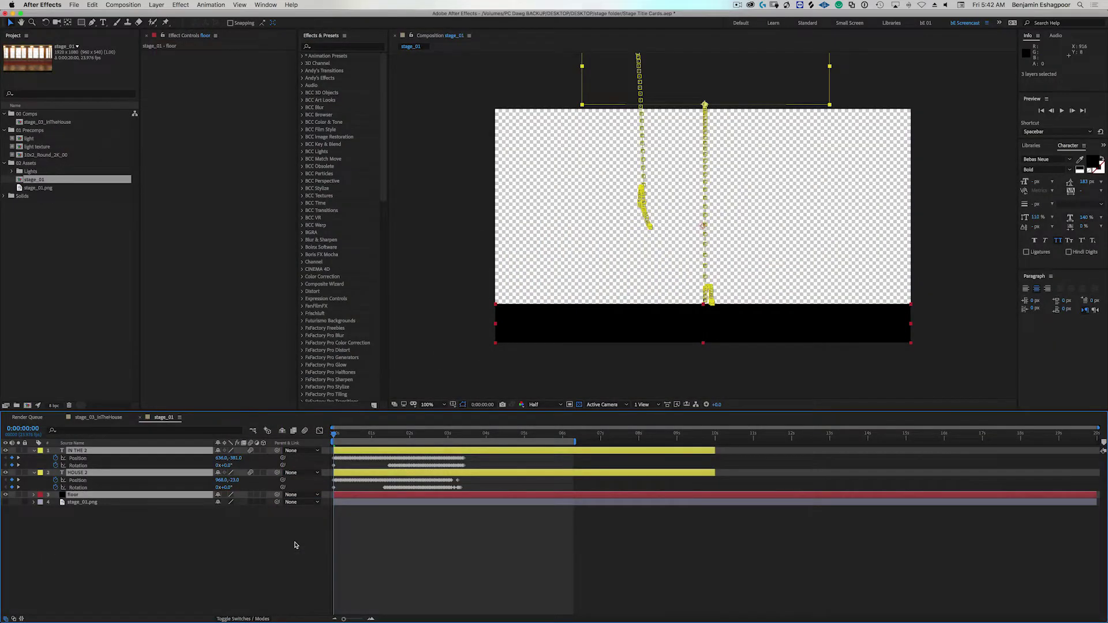
# - Preview the rendered title animation in stage_01 and return the playhead to the first frame
pyautogui.press('space')
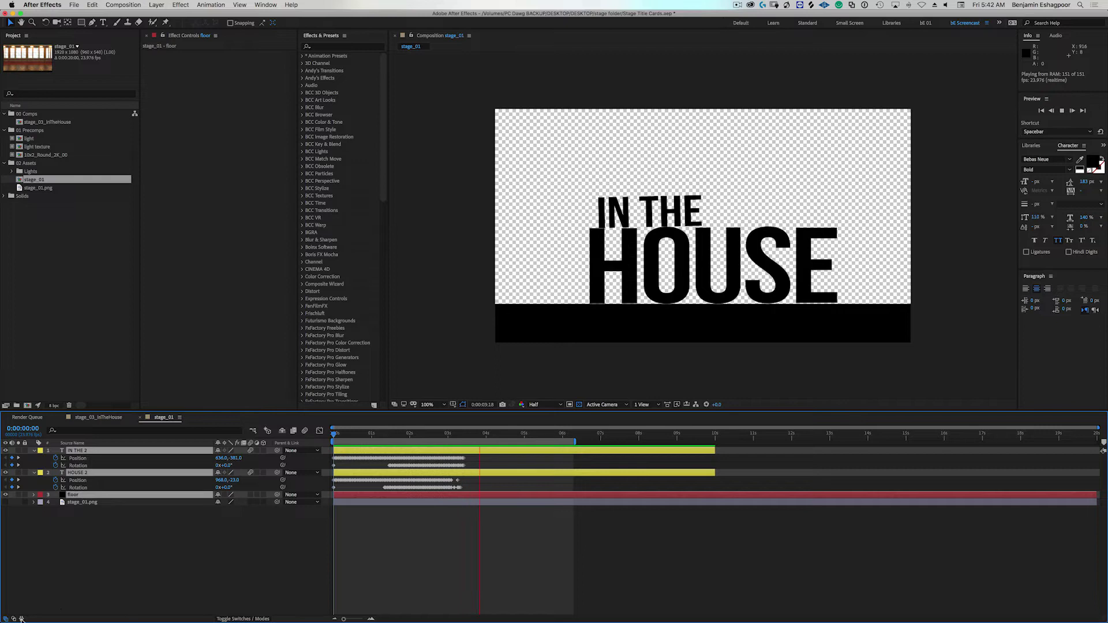
pyautogui.press('space')
pyautogui.moveTo(511, 437); pyautogui.dragTo(306, 445)
# - Create a comp-sized black solid named e3d above the title layers in stage_01
pyautogui.click(129, 589)
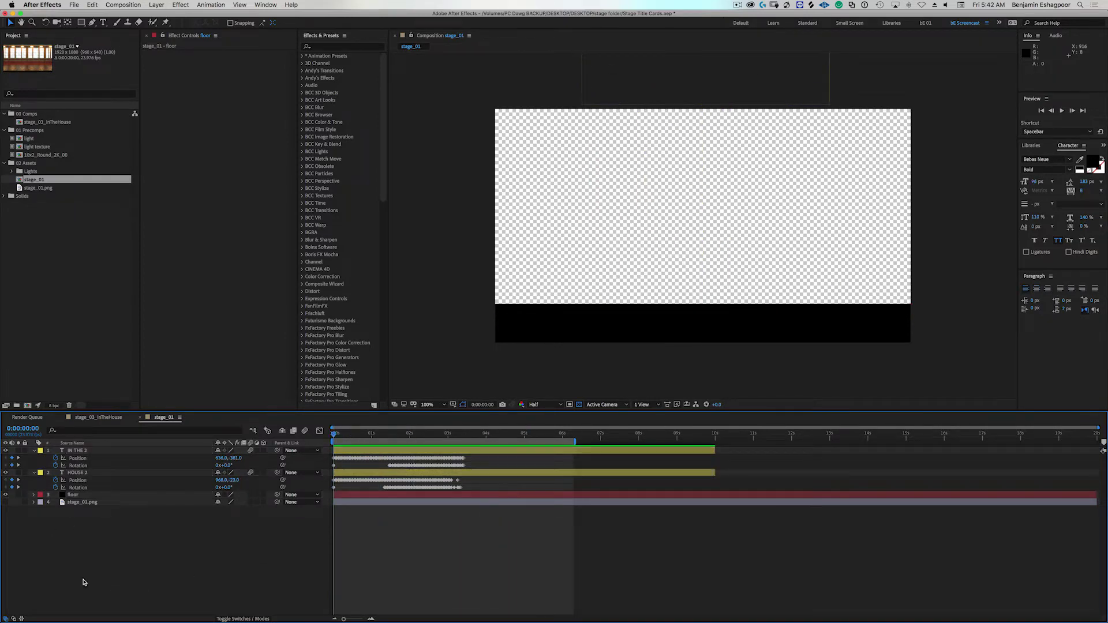
pyautogui.press('super+y')
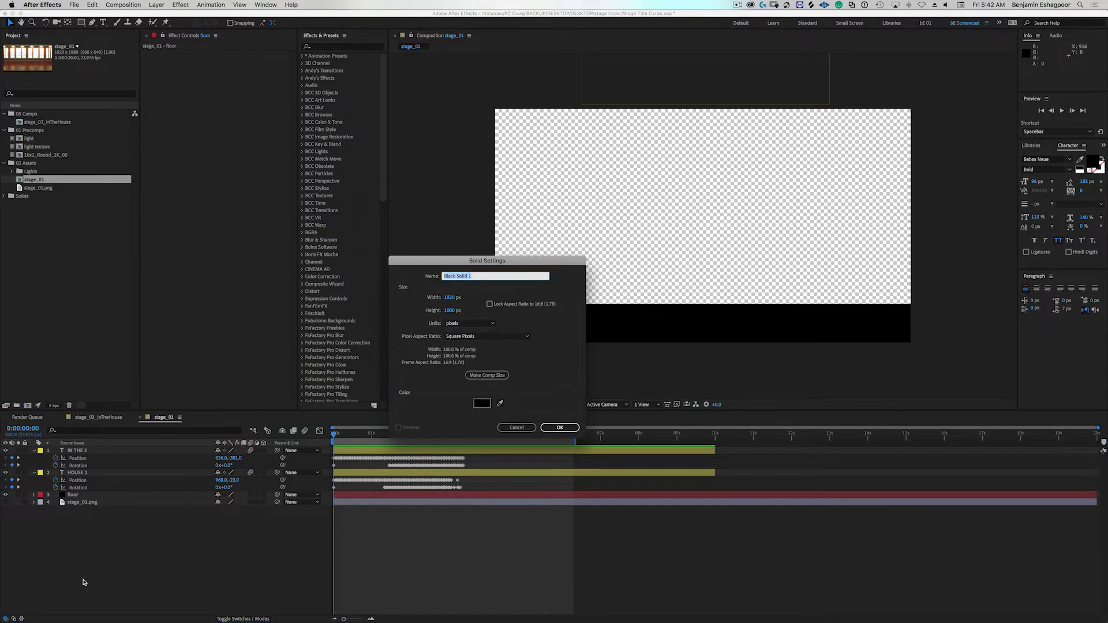
pyautogui.write('f')
pyautogui.write('3d')
pyautogui.press('Return')
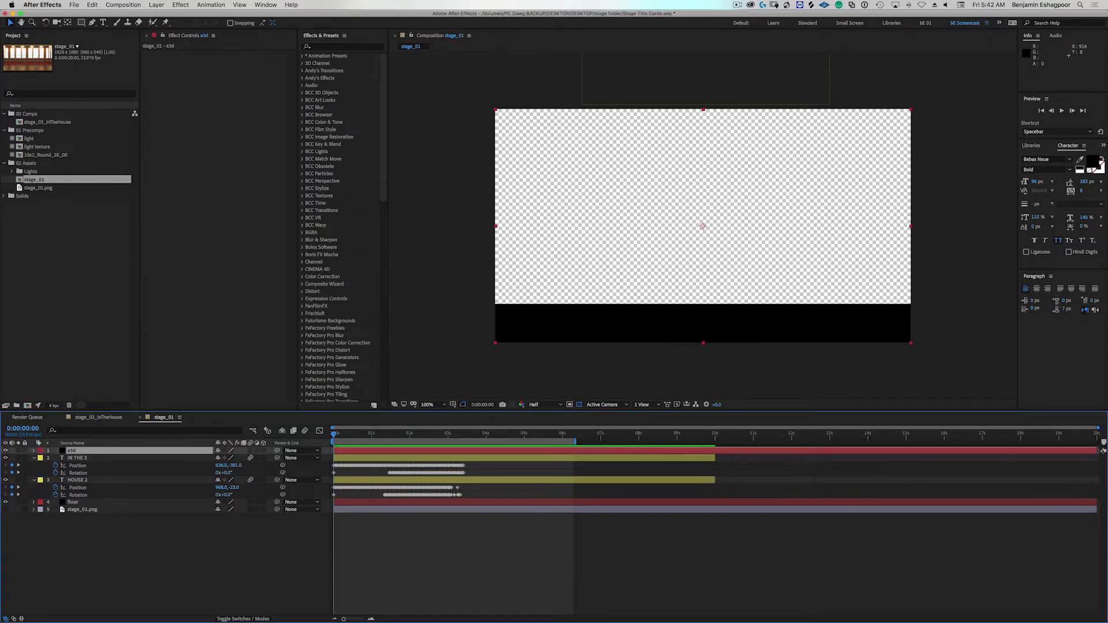
# - Apply the Element effect to the e3d layer and collapse the keyframed properties of the IN THE 2 and HOUSE 2 layers
pyautogui.write('el')
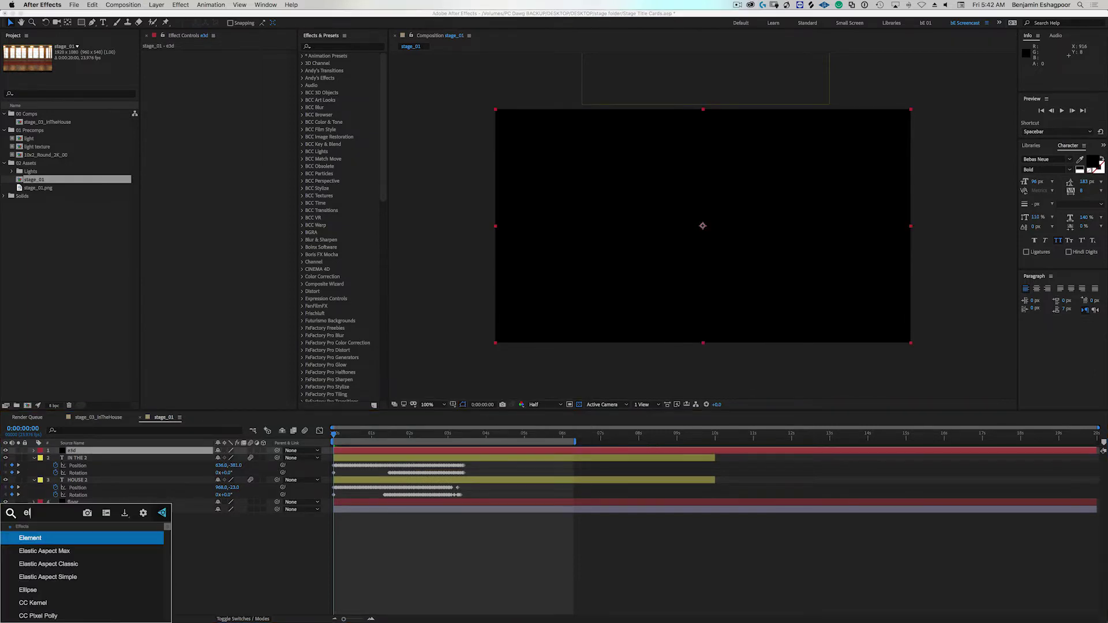
pyautogui.write('em')
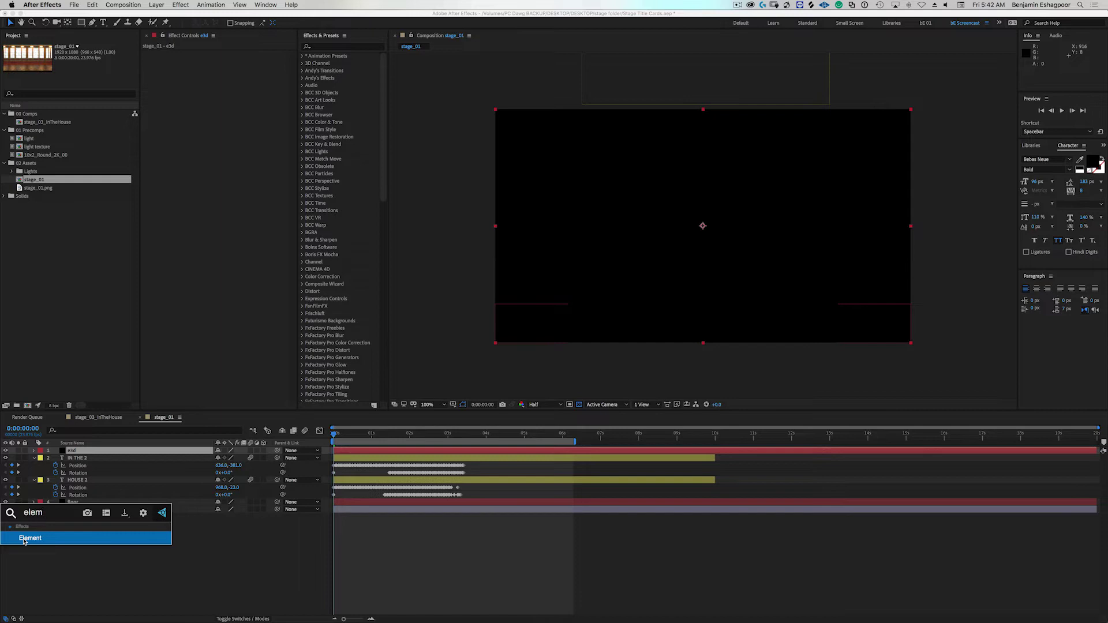
pyautogui.click(26, 538)
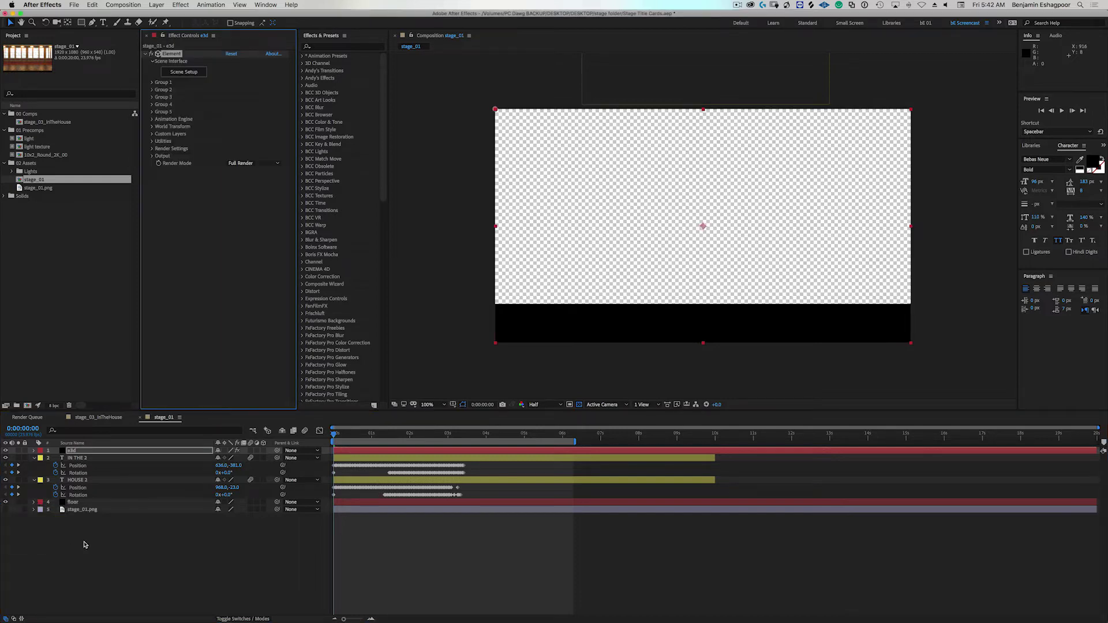
pyautogui.click(34, 458)
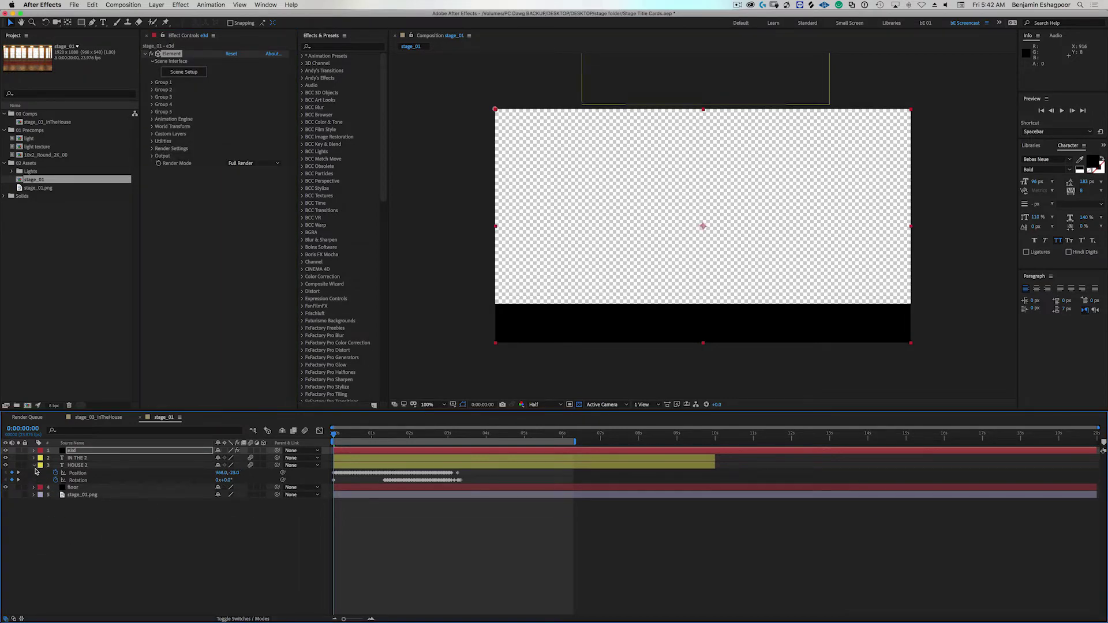
pyautogui.click(34, 465)
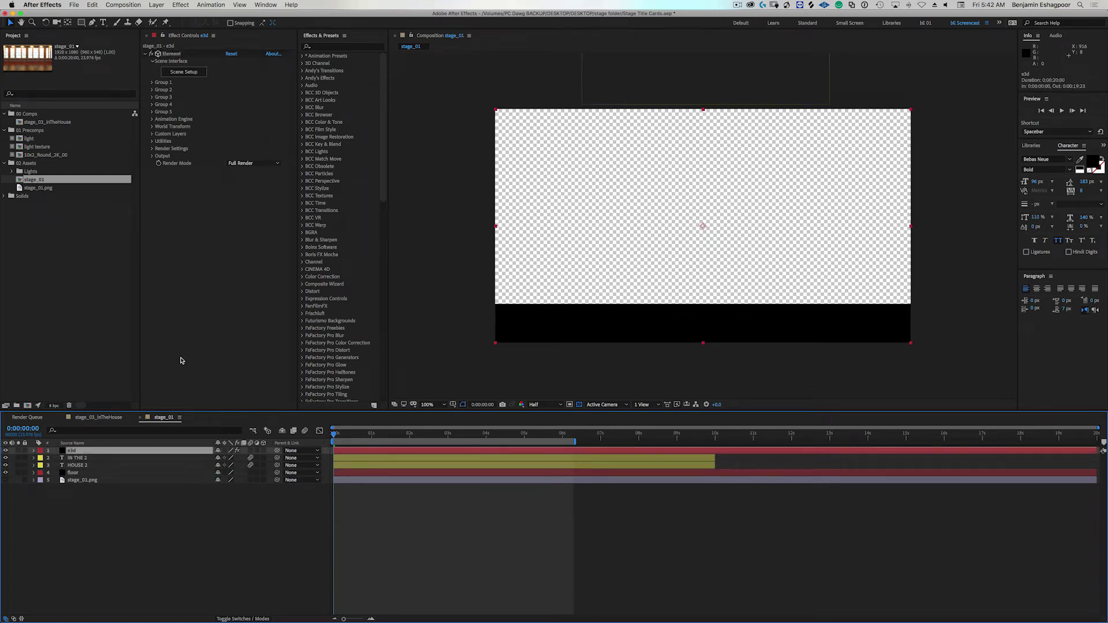
# - In the e3d layer's Element custom text and masks, assign IN THE 2 to Path Layer 1 and HOUSE 2 to Path Layer 2
pyautogui.click(84, 460)
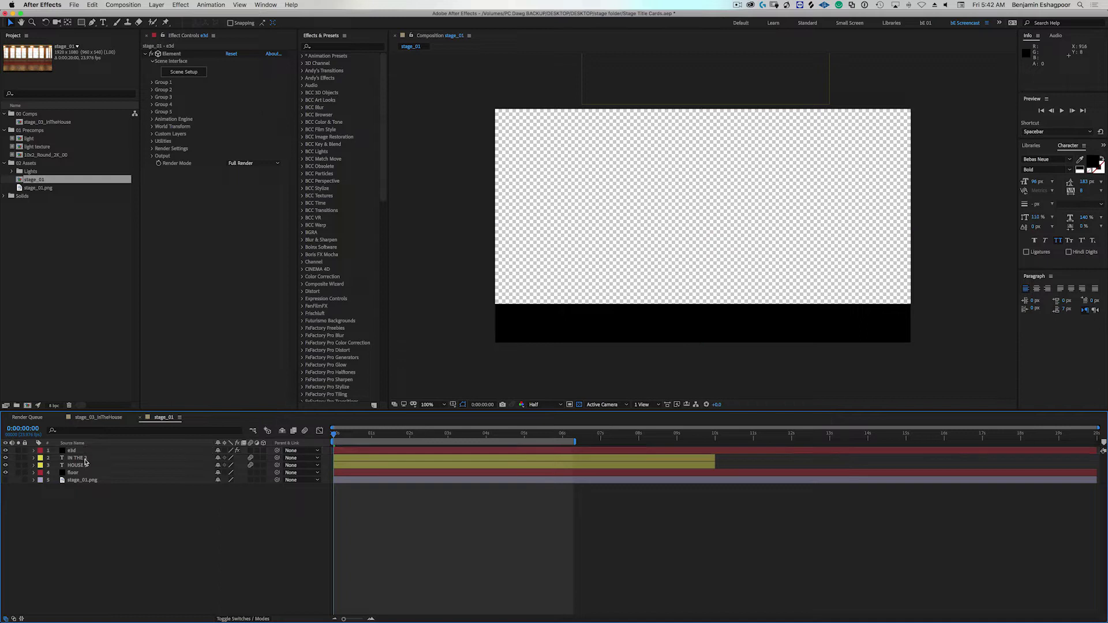
pyautogui.click(79, 459)
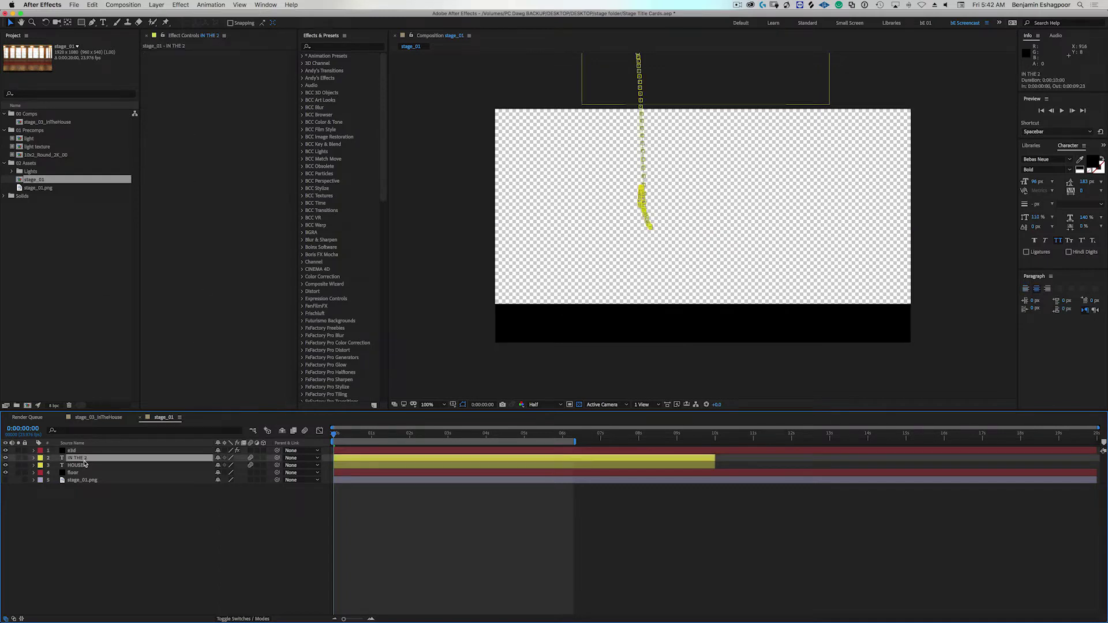
pyautogui.click(78, 451)
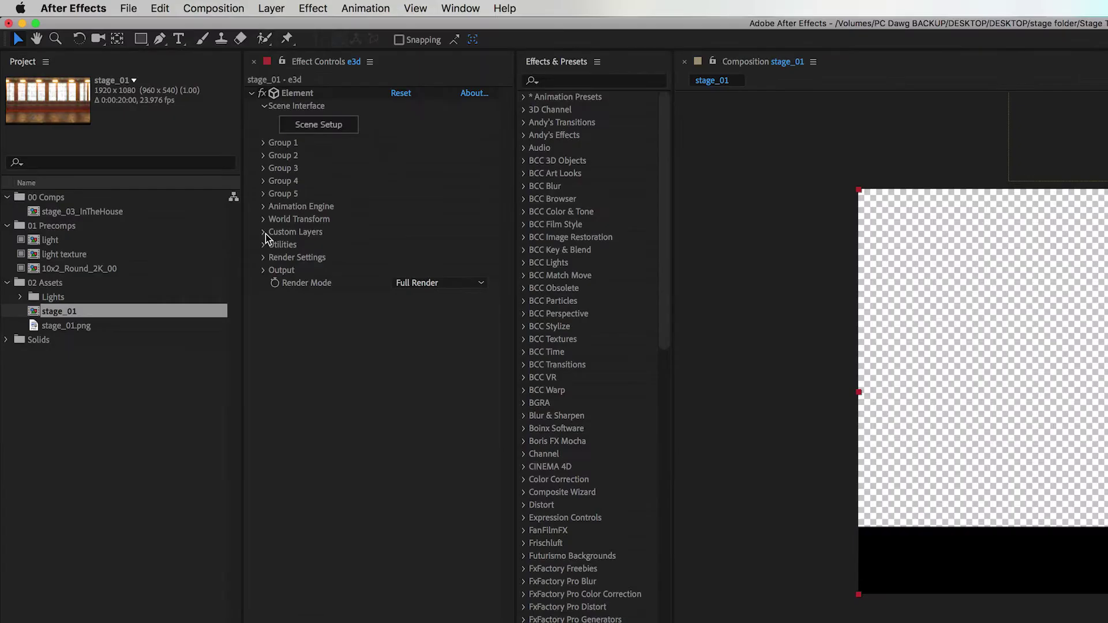
pyautogui.click(152, 133)
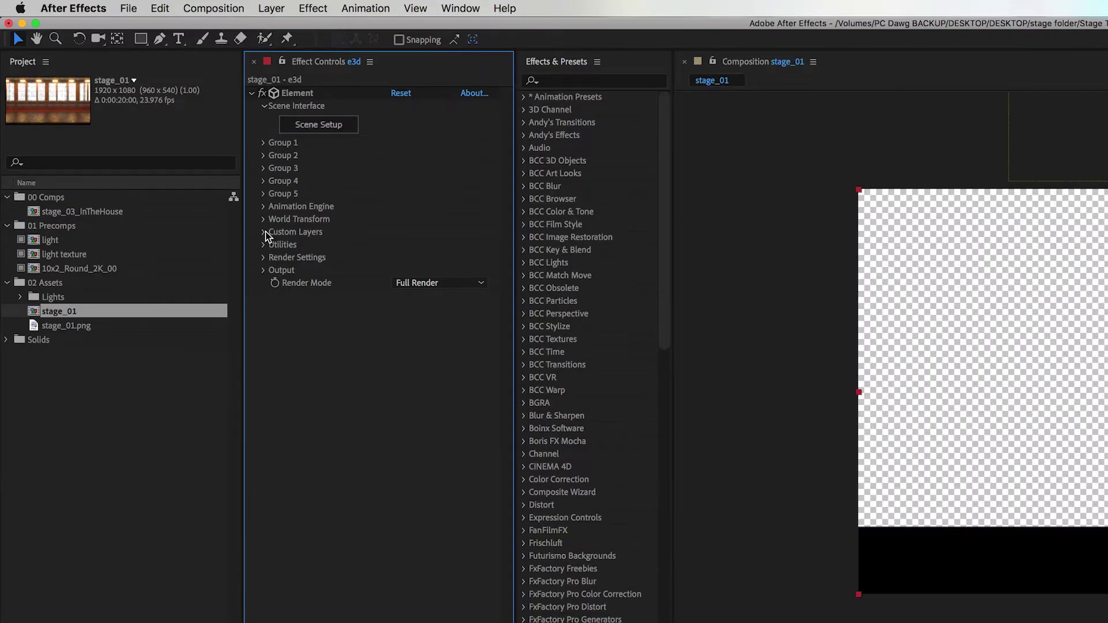
pyautogui.click(276, 245)
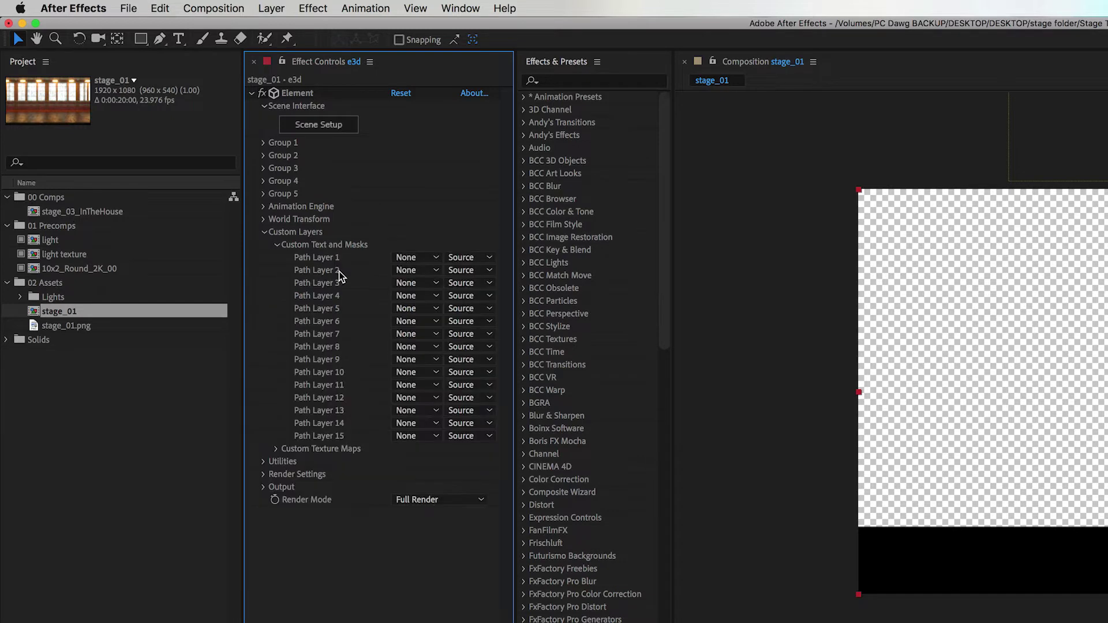
pyautogui.click(403, 263)
pyautogui.click(420, 306)
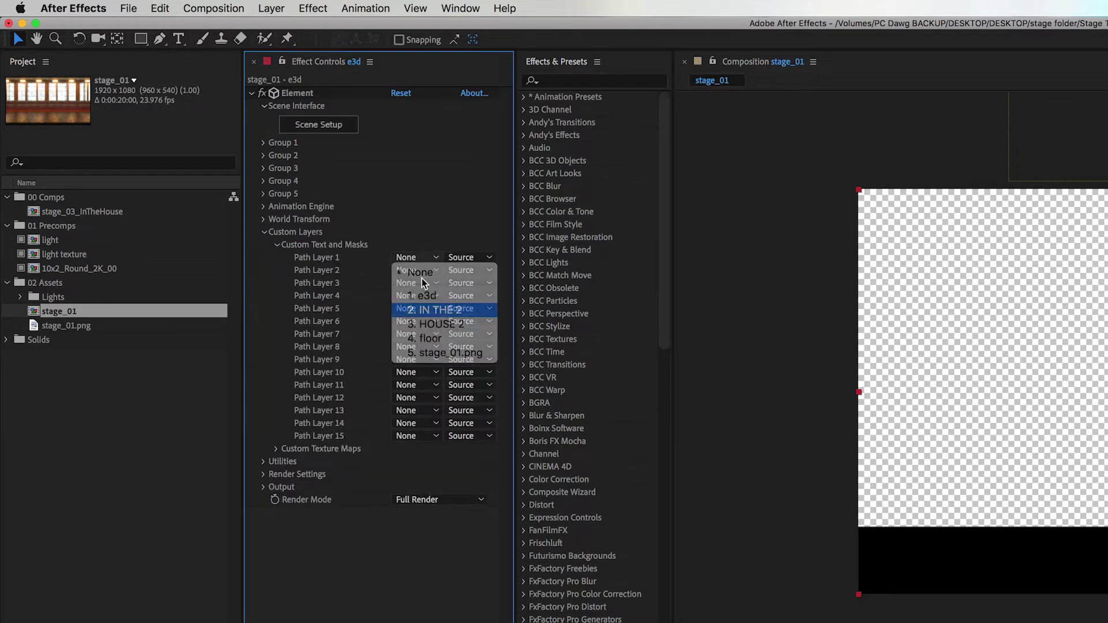
pyautogui.click(420, 274)
pyautogui.click(438, 339)
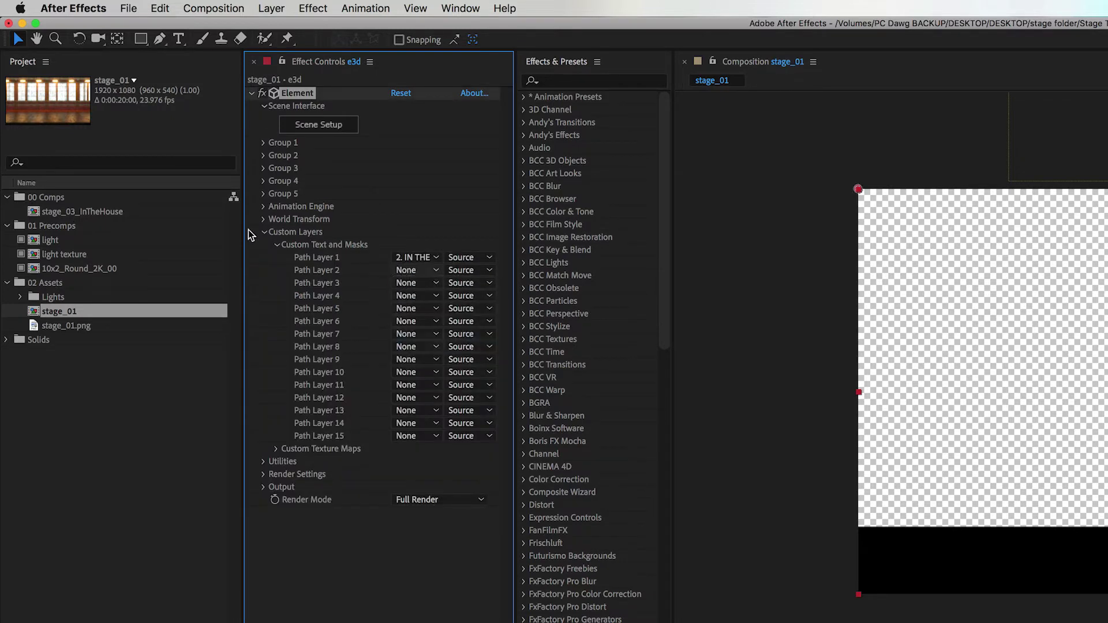
pyautogui.click(277, 245)
pyautogui.click(264, 232)
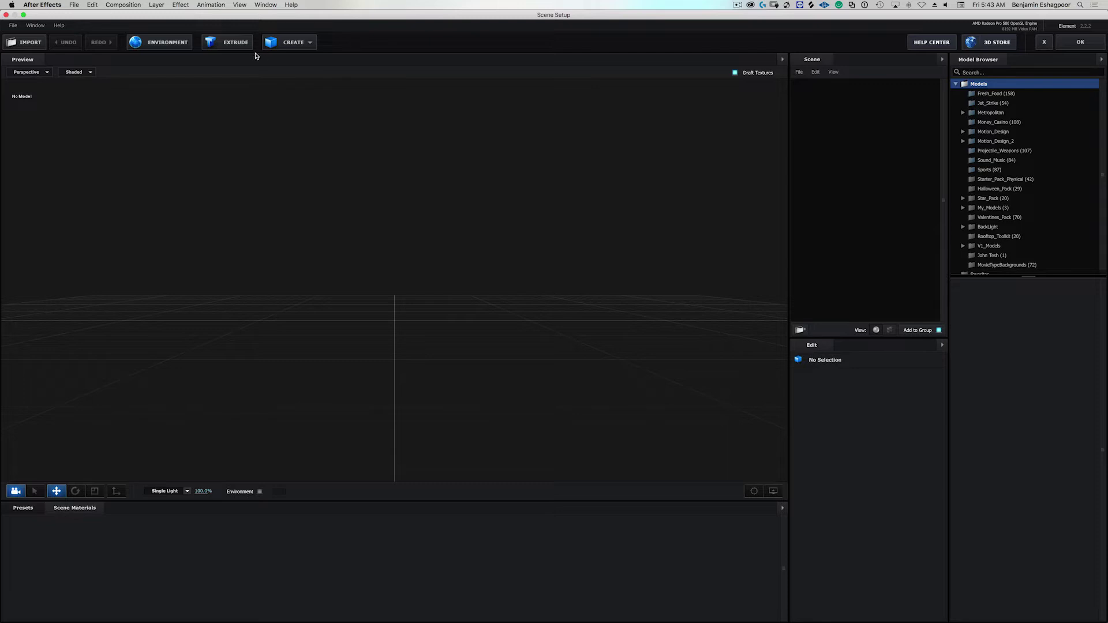
# - Extrude the IN THE text in Element's Scene Setup and set the model's alignment to Bottom
pyautogui.click(228, 44)
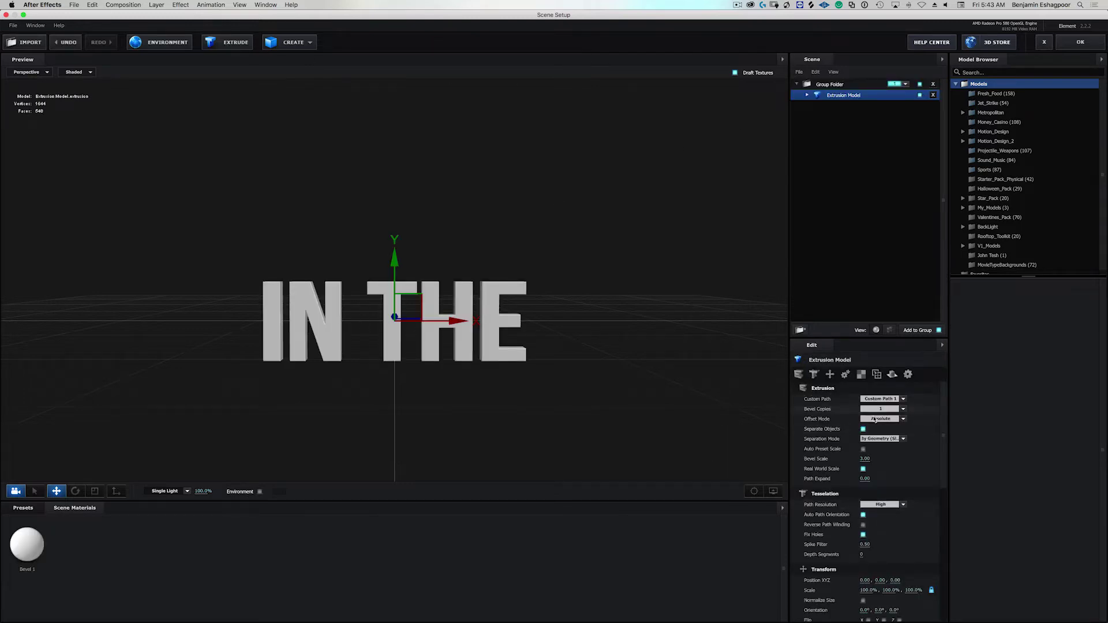
pyautogui.click(827, 375)
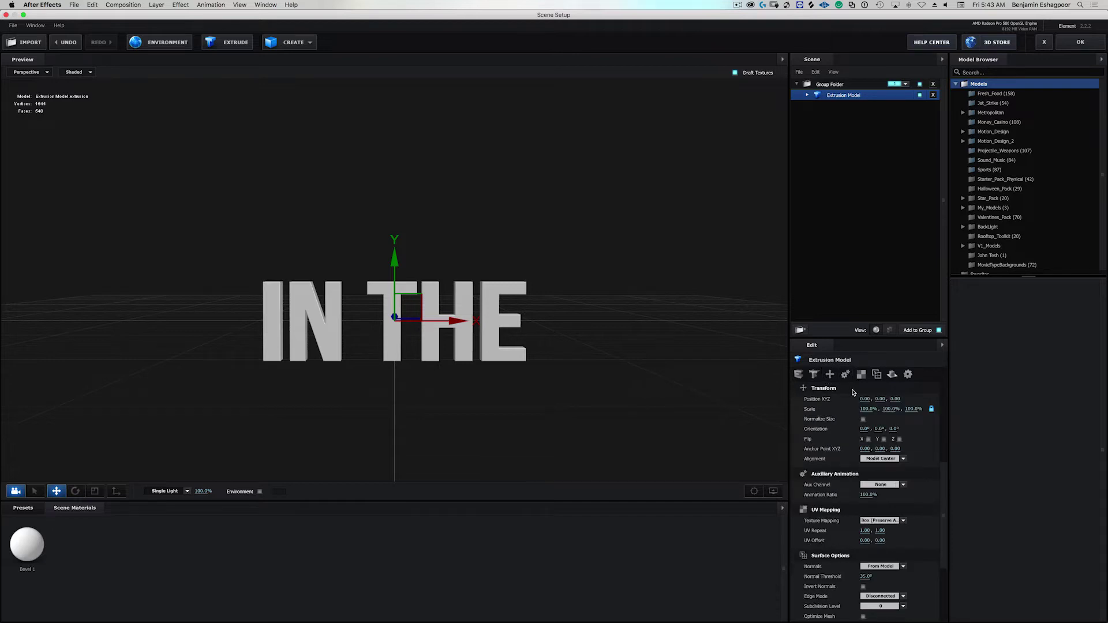
pyautogui.click(899, 459)
pyautogui.click(879, 482)
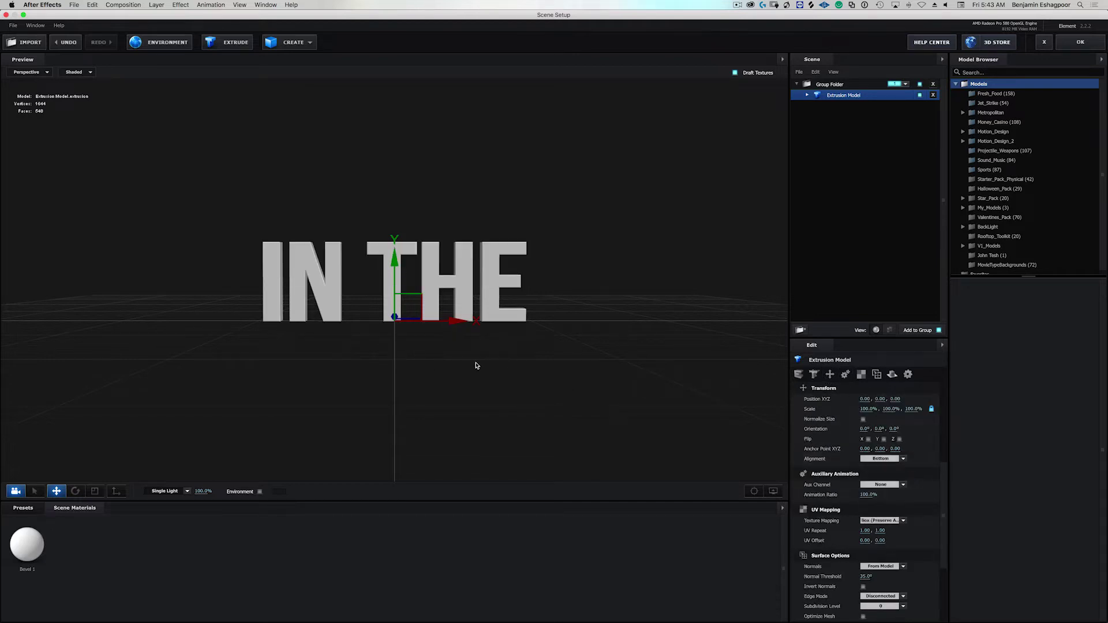
# - Rename the extrusion model "in the" and move it out of its group folder in the scene list
pyautogui.doubleClick(839, 96)
pyautogui.write('in the')
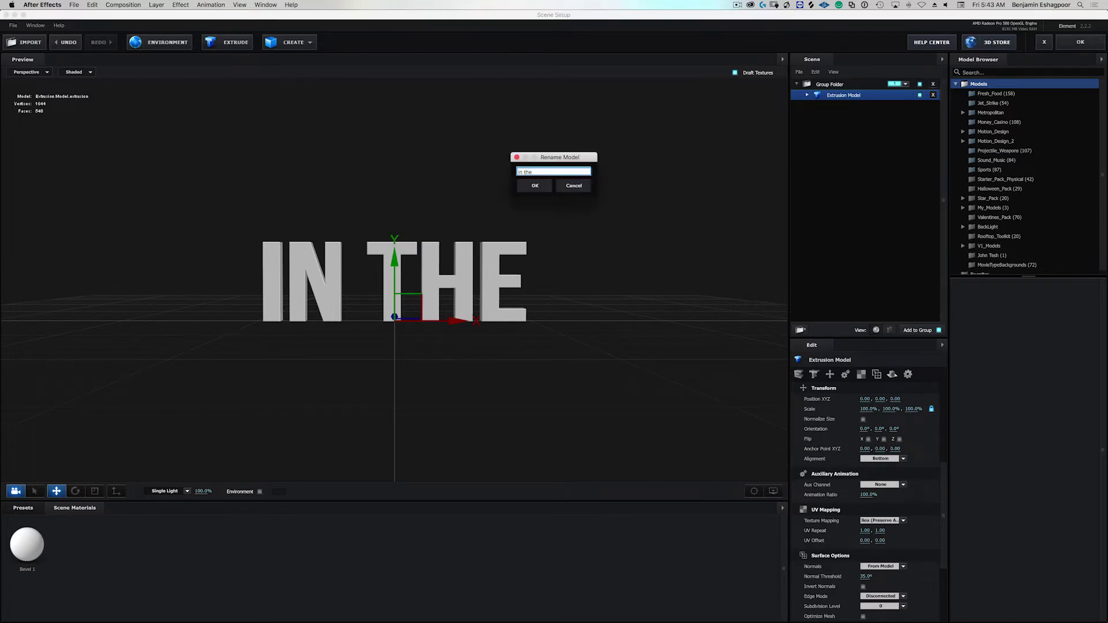
pyautogui.press('Return')
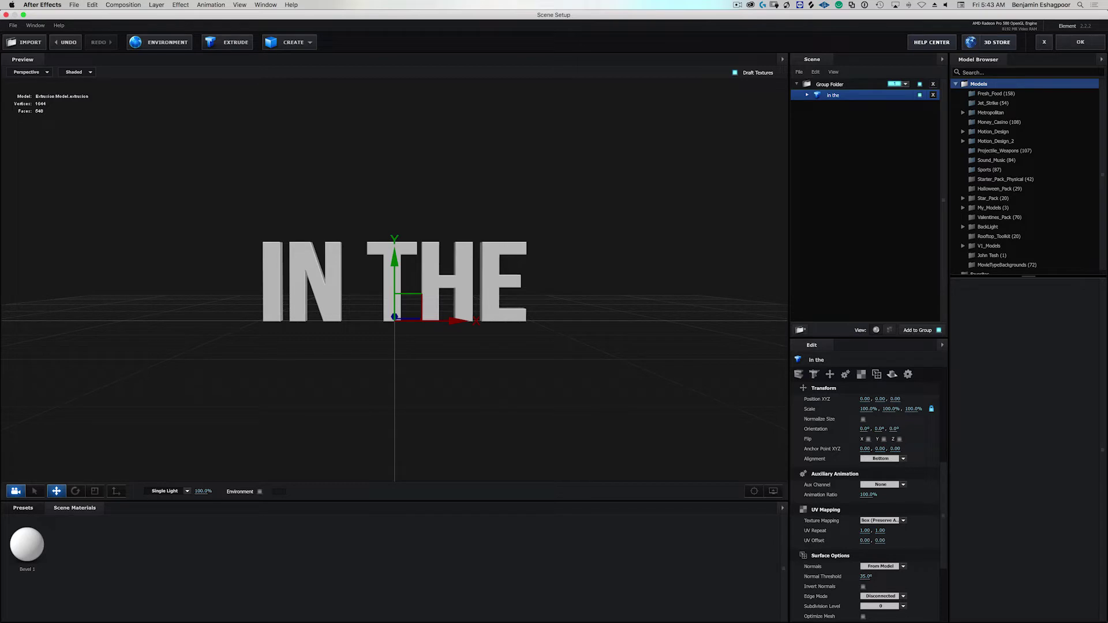
pyautogui.moveTo(832, 95); pyautogui.dragTo(835, 120)
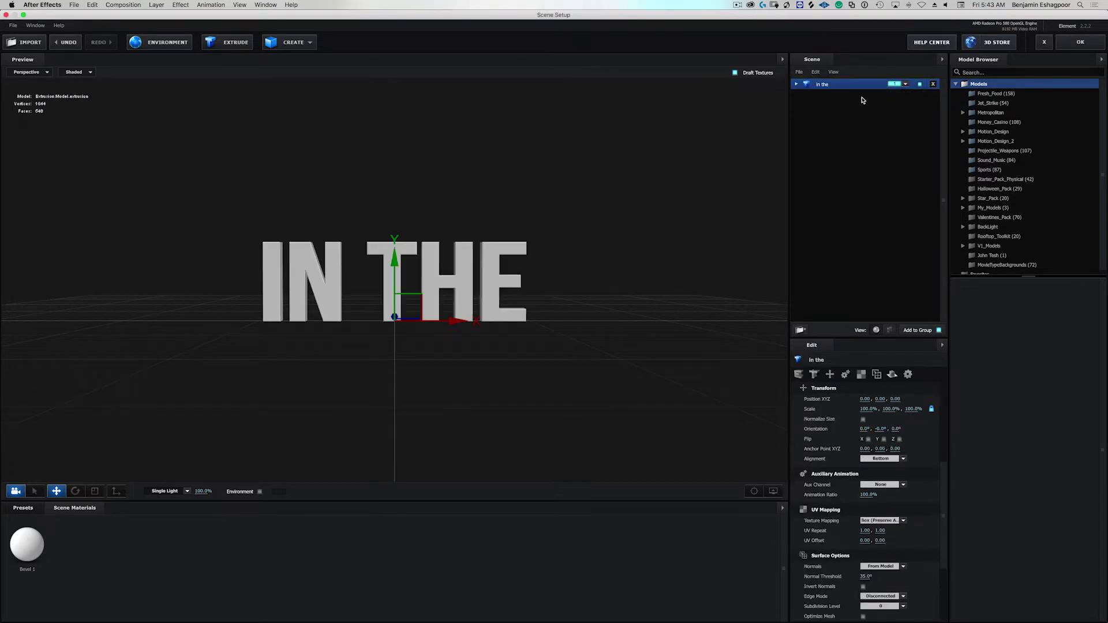
# - Add a second extrusion model and set its custom path to Custom Path 2 for the HOUSE text
pyautogui.click(243, 47)
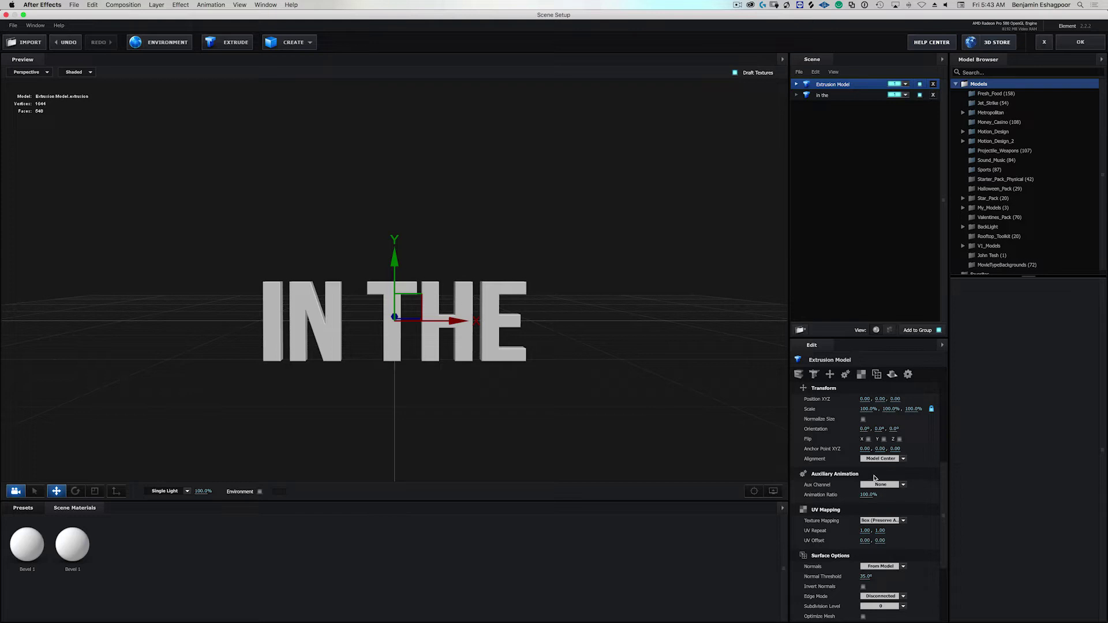
pyautogui.click(799, 374)
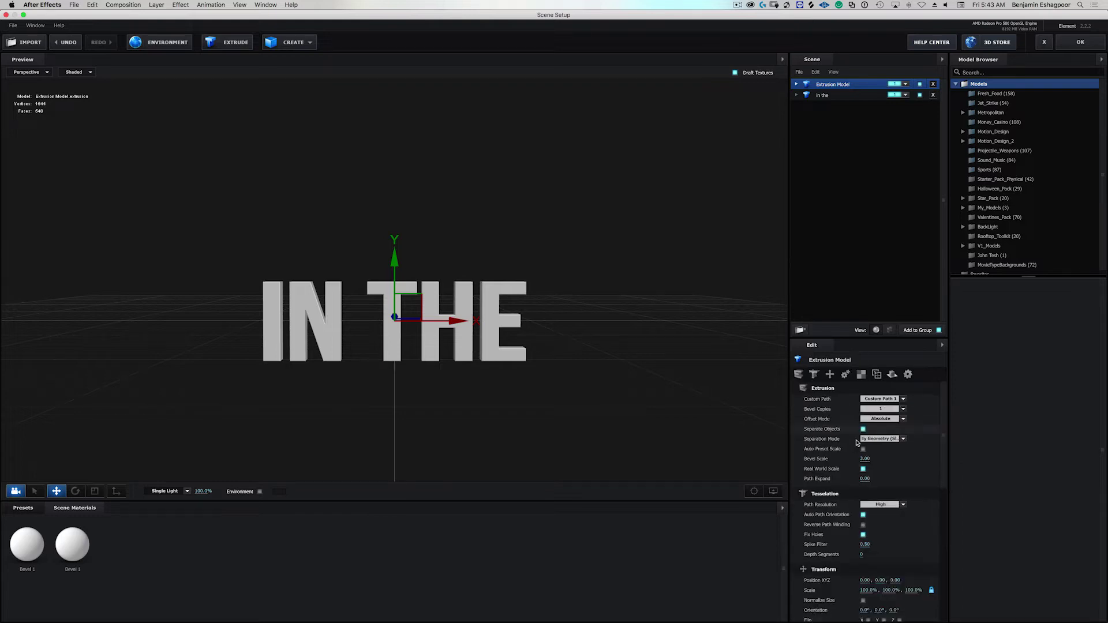
pyautogui.click(880, 399)
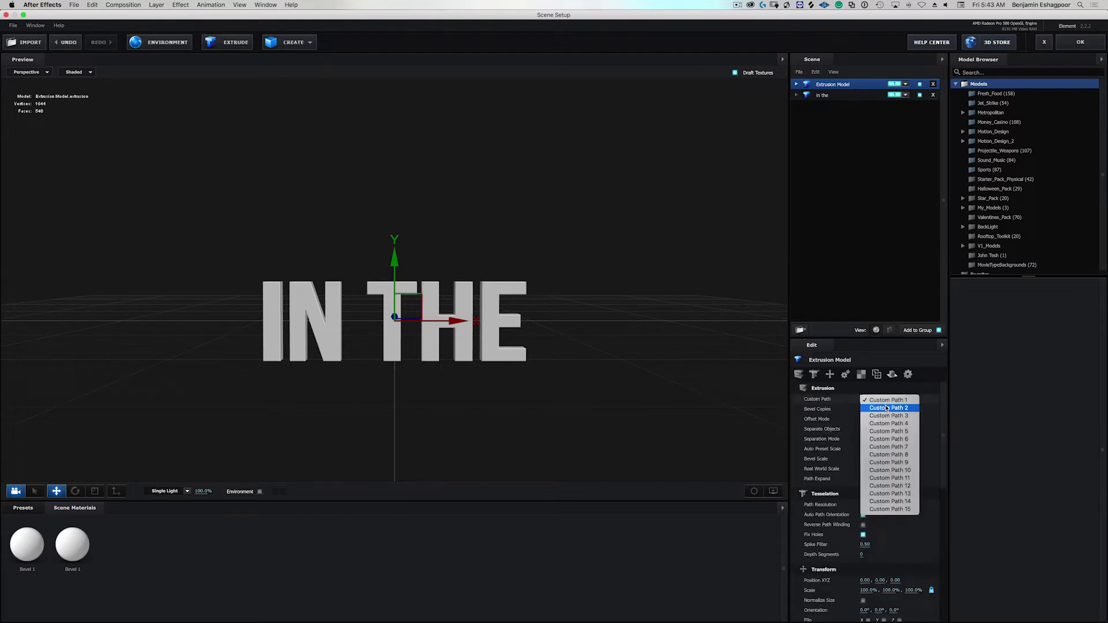
pyautogui.click(889, 408)
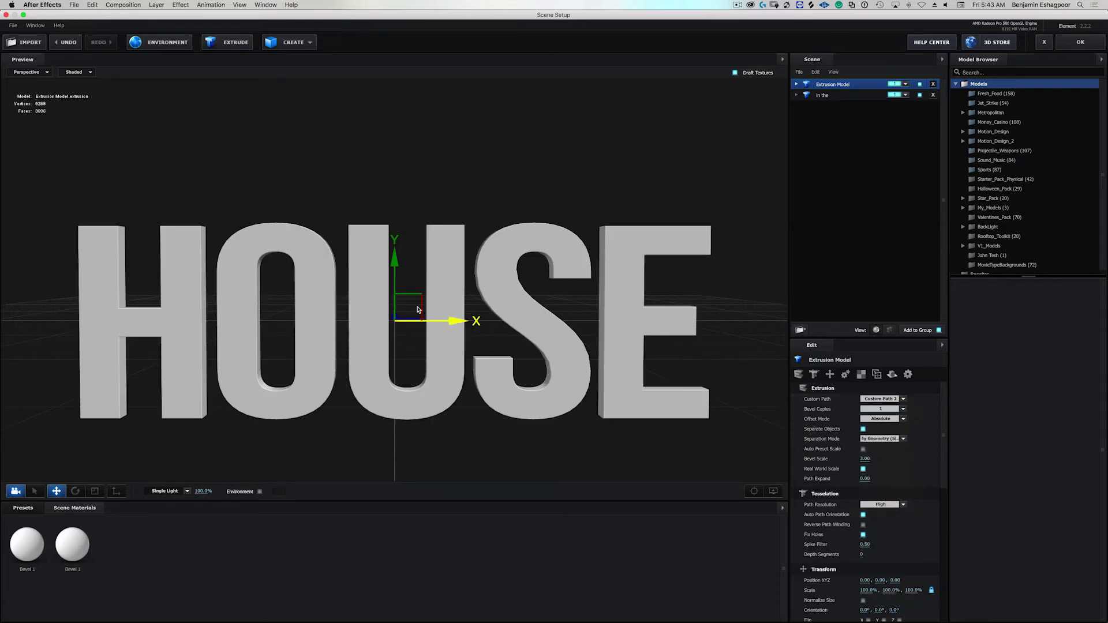
# - Set the HOUSE extrusion model's alignment to Bottom and rename it "house", keeping the scene changes
pyautogui.click(831, 375)
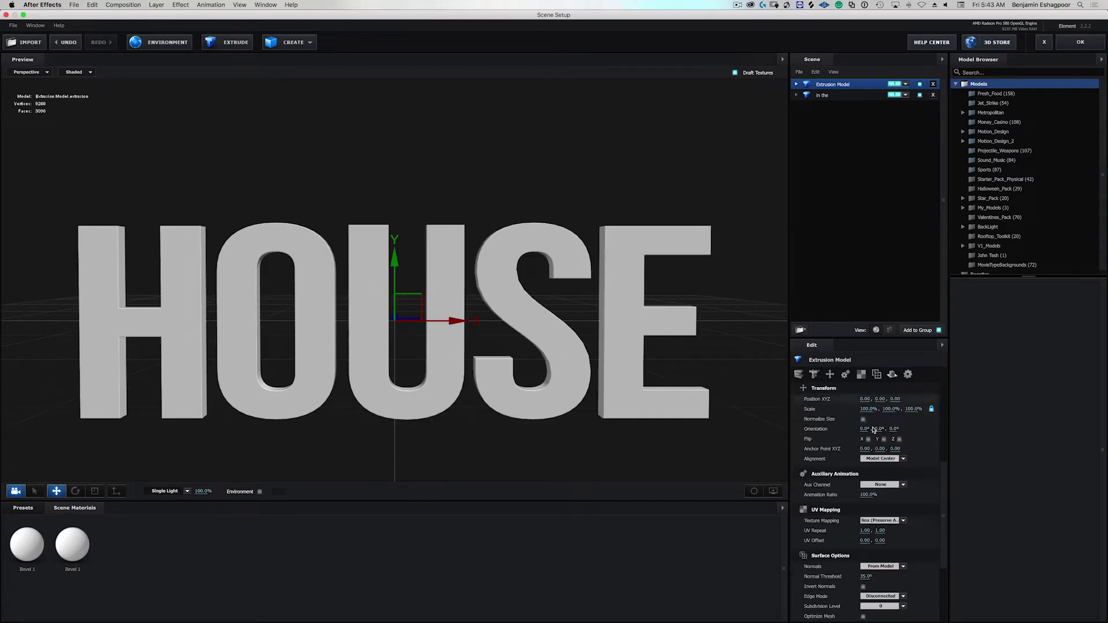
pyautogui.click(878, 460)
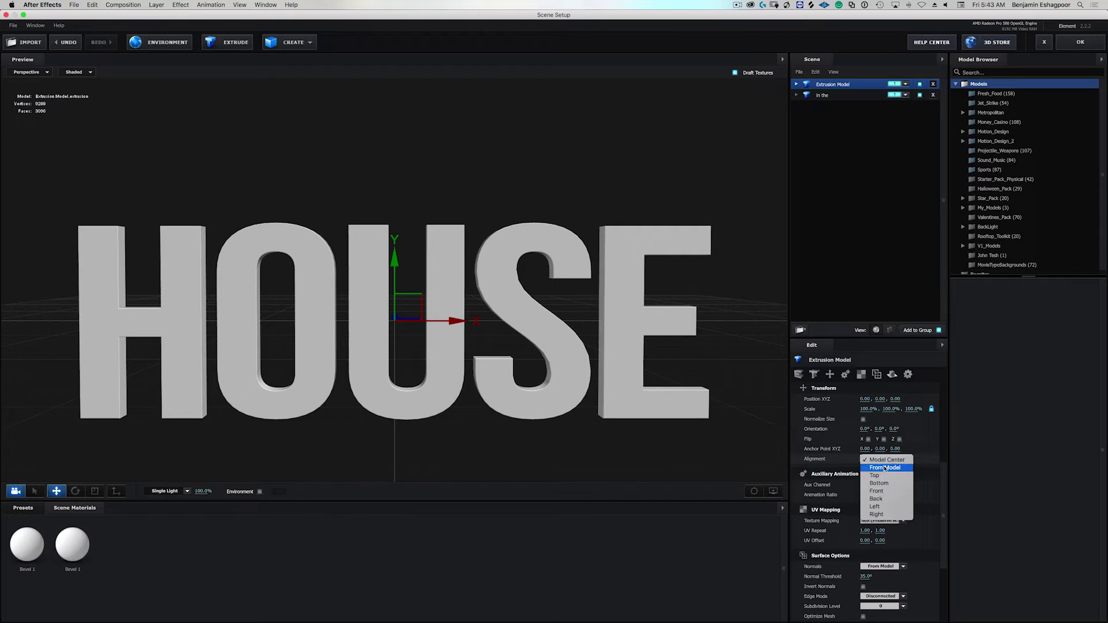
pyautogui.click(879, 483)
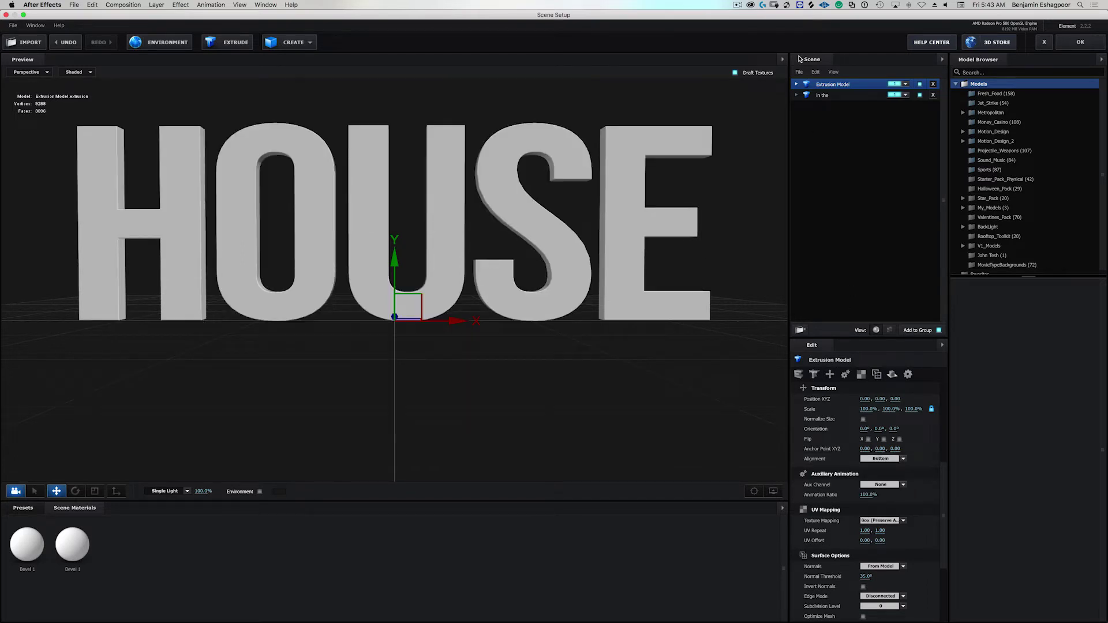
pyautogui.doubleClick(827, 85)
pyautogui.write('house')
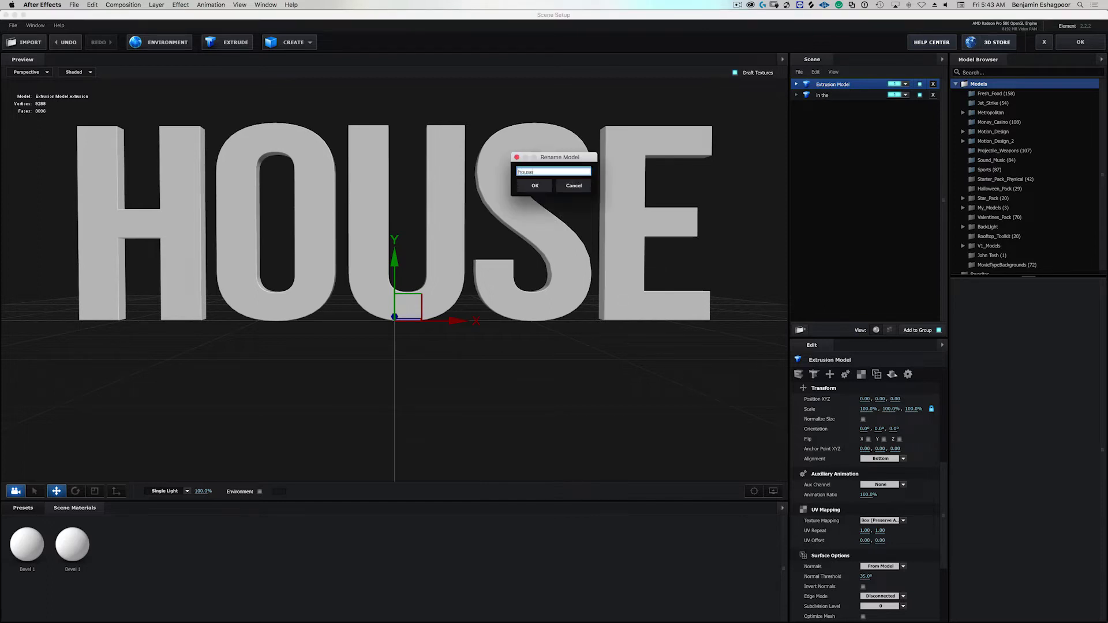
pyautogui.press('Return')
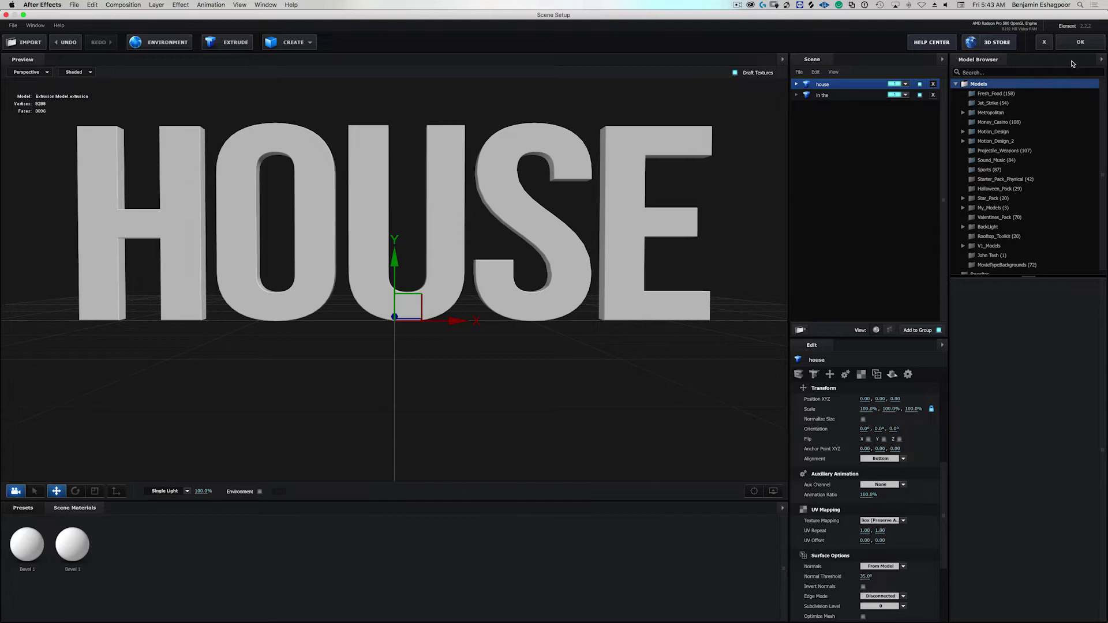
pyautogui.click(1074, 43)
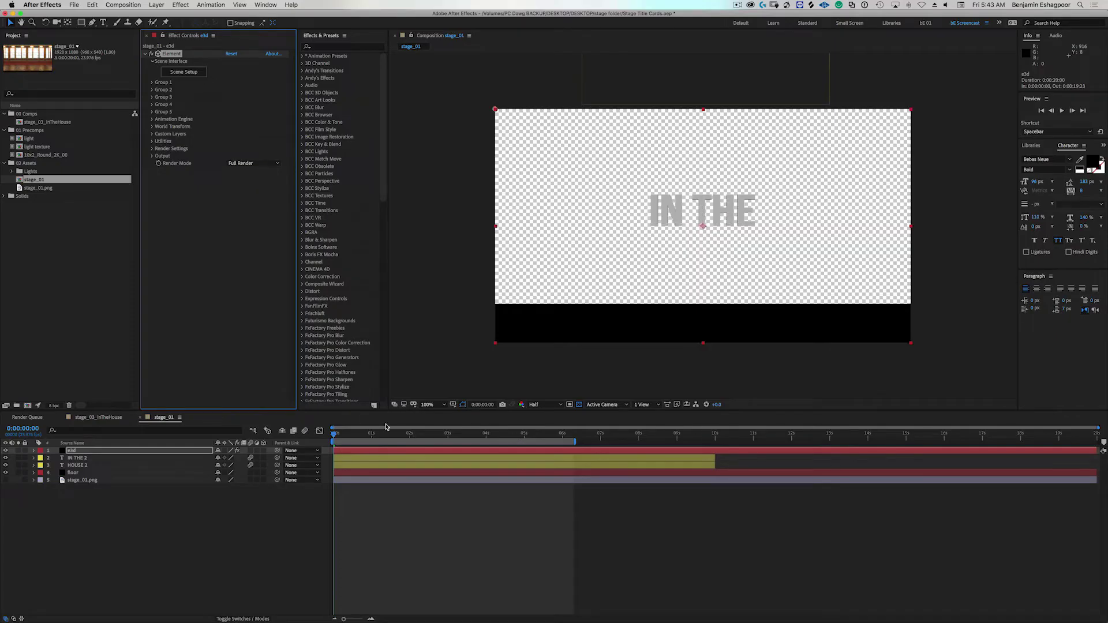
# - Reopen Element's Scene Setup and assign the house model to group 2, keeping the scene changes
pyautogui.moveTo(379, 435); pyautogui.dragTo(473, 434)
pyautogui.click(166, 76)
pyautogui.click(166, 76)
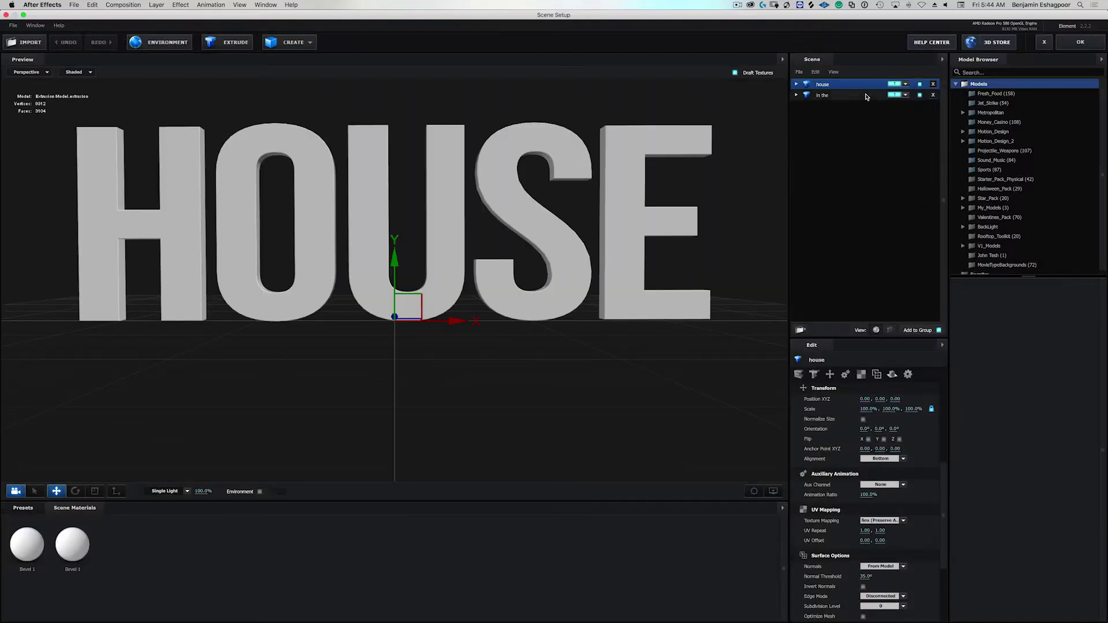
pyautogui.click(896, 84)
pyautogui.click(909, 97)
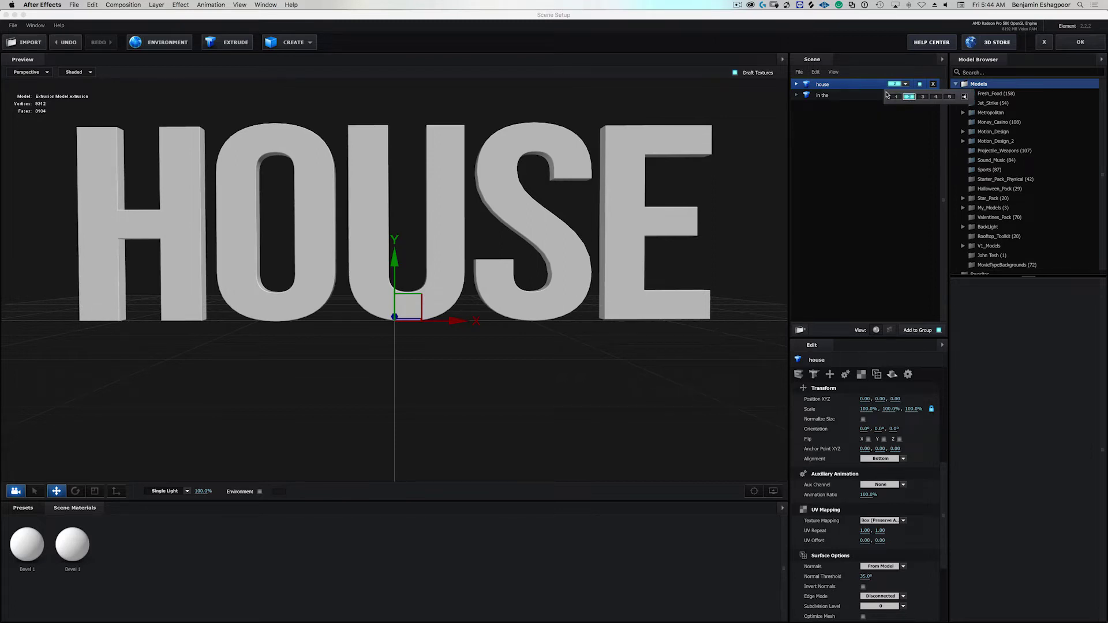
pyautogui.click(871, 89)
pyautogui.click(1080, 42)
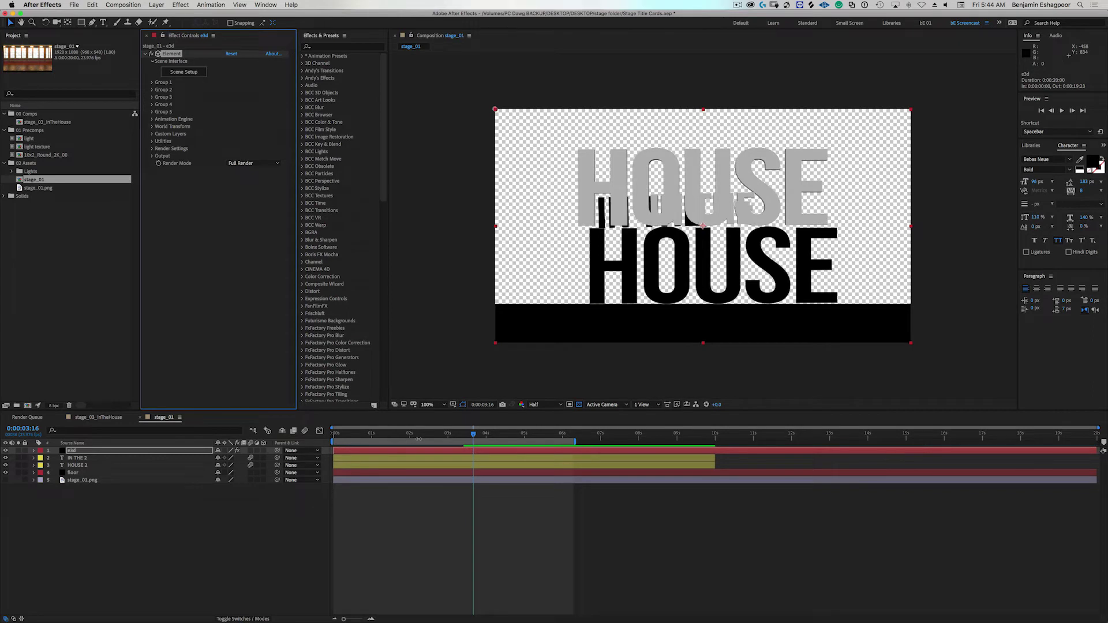
# - Reveal the keyframes of the IN THE 2 and HOUSE 2 layers and check their falling motion from the composition start
pyautogui.moveTo(424, 437); pyautogui.dragTo(283, 471)
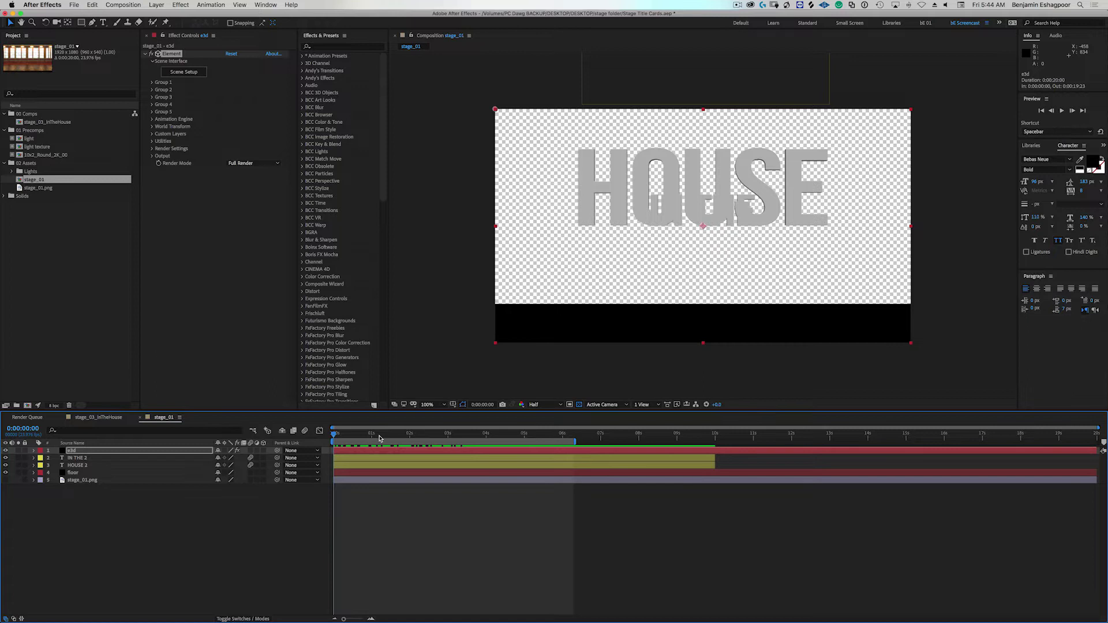
pyautogui.click(76, 458)
pyautogui.keyDown('shift'); pyautogui.click(75, 465); pyautogui.keyUp('shift')
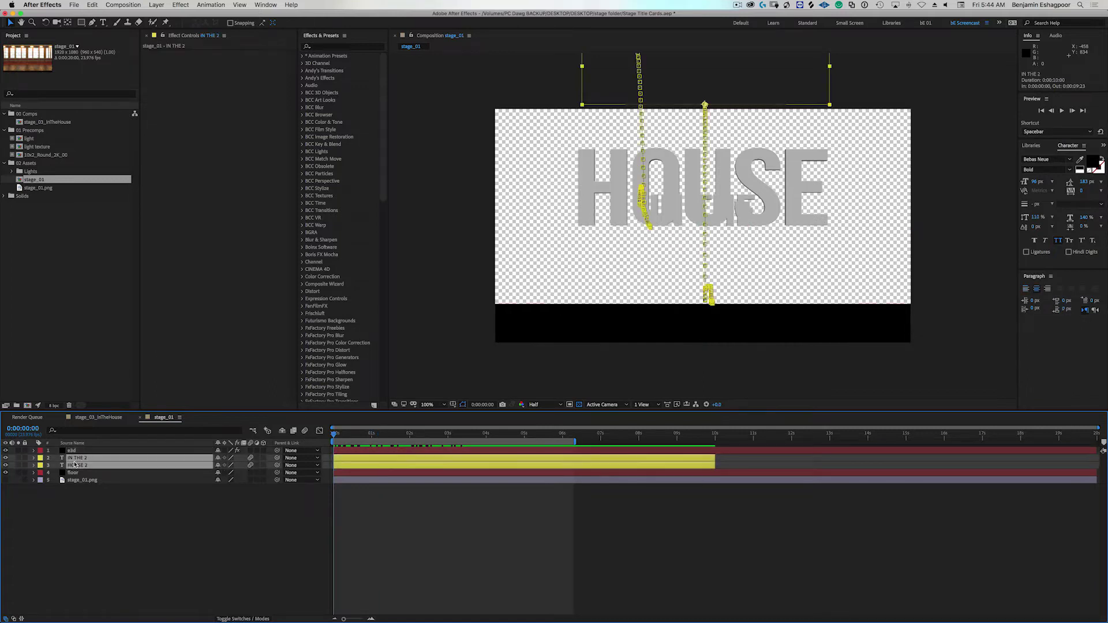
pyautogui.press('u')
pyautogui.click(382, 437)
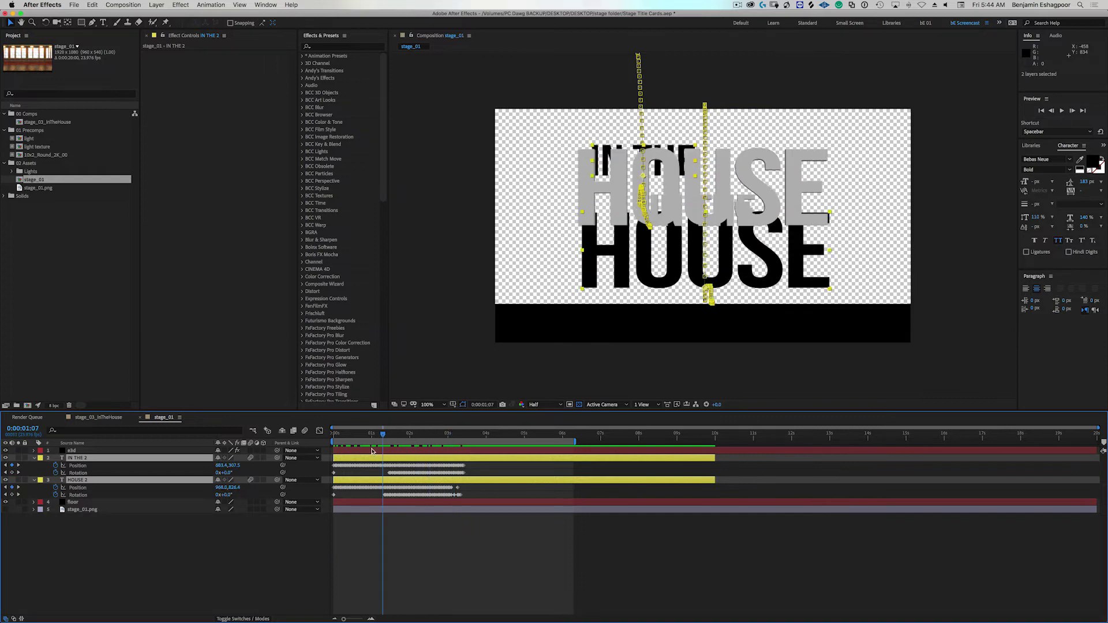
pyautogui.press('Home')
pyautogui.press('space')
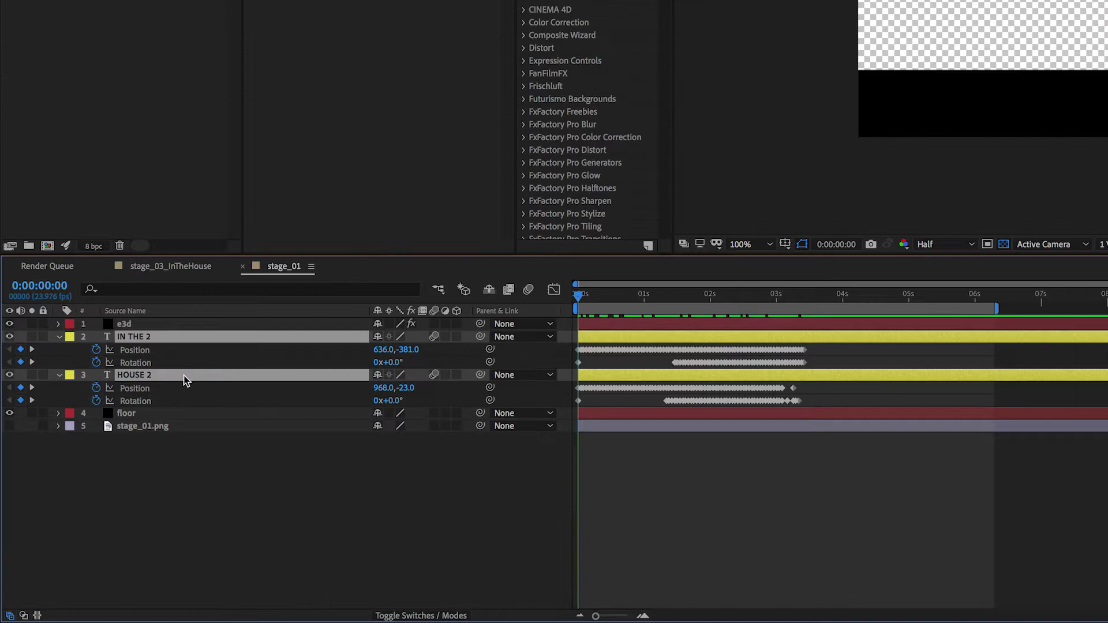
# - Duplicate IN THE 2 and HOUSE 2 to the end of the layer stack and delete the copies' Position and Rotation keyframes
pyautogui.hotkey('ctrl', 'd')
pyautogui.moveTo(140, 391); pyautogui.dragTo(140, 493)
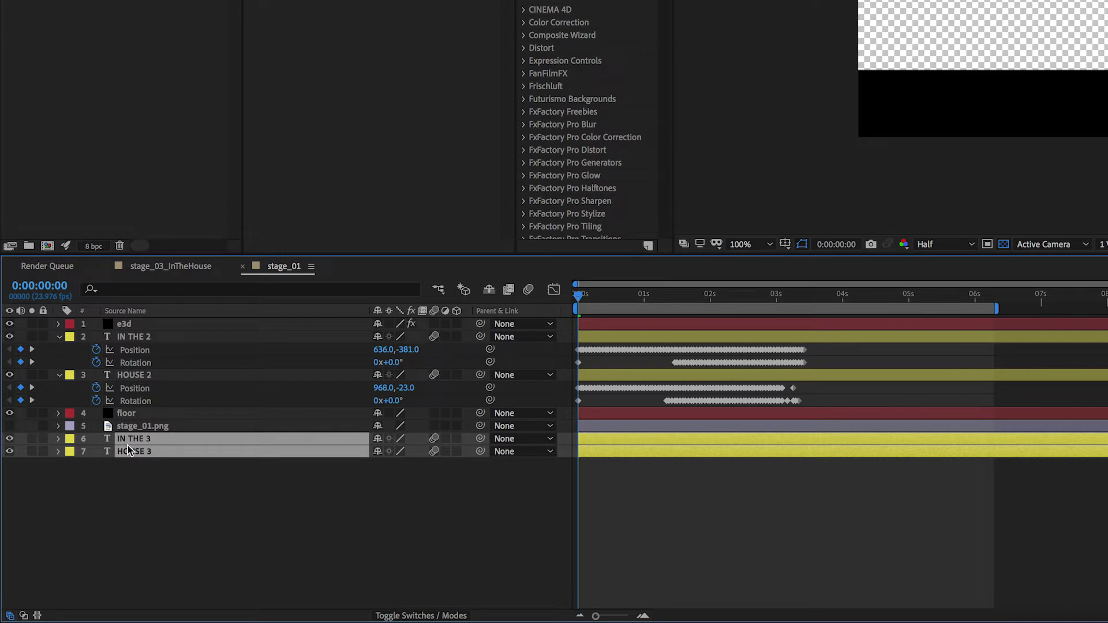
pyautogui.press('u')
pyautogui.moveTo(829, 522); pyautogui.dragTo(573, 451)
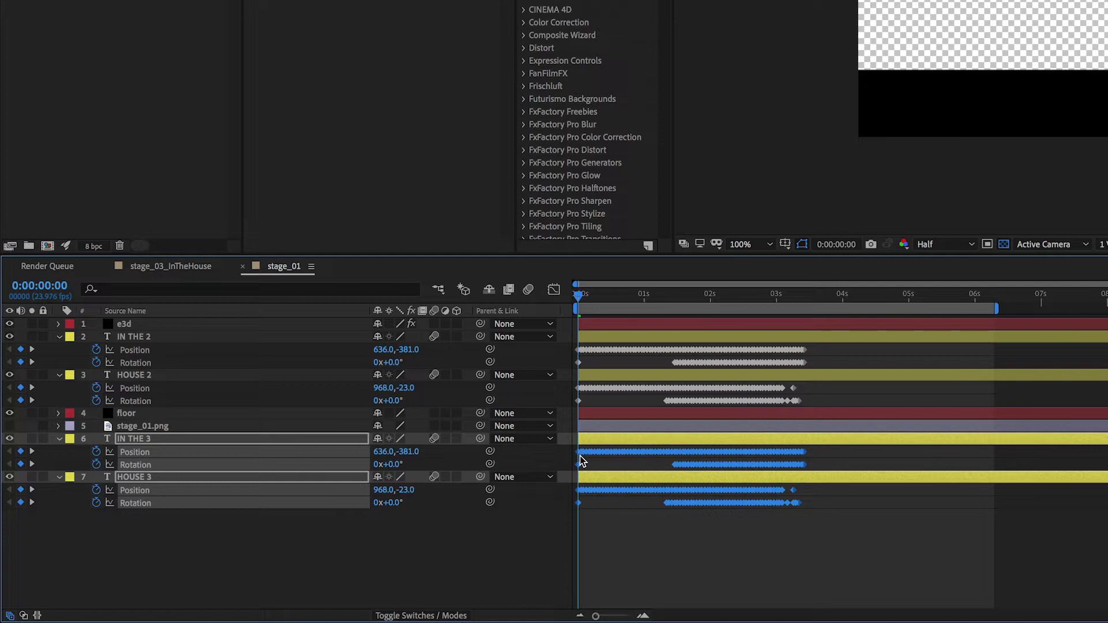
pyautogui.press('Delete')
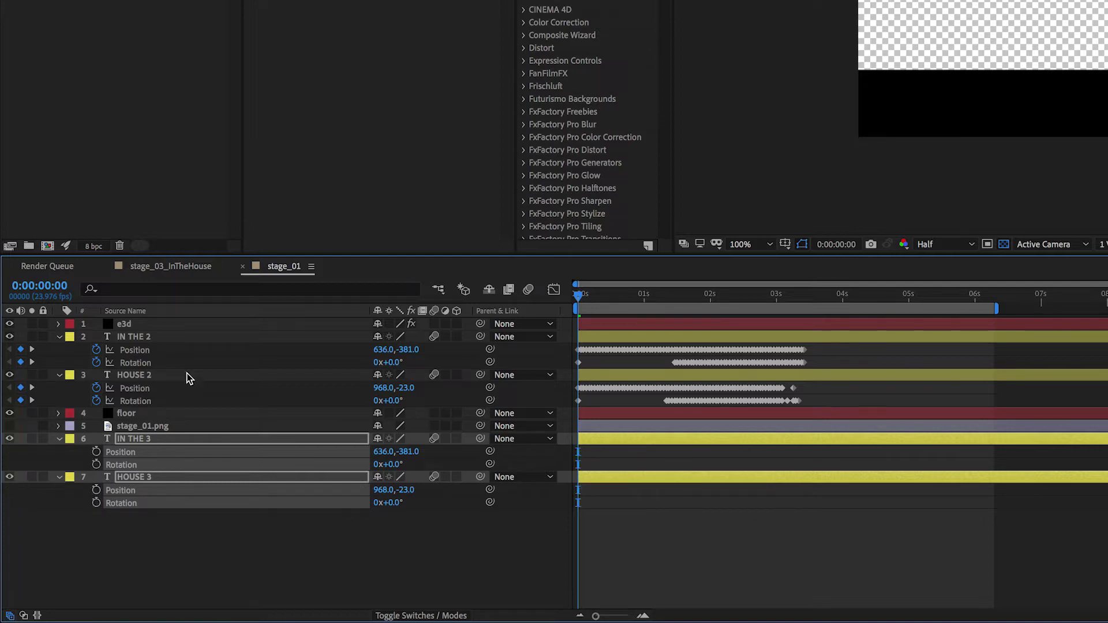
# - In the e3d layer's Element custom text and masks, reassign Path Layer 1 to IN THE 3 and Path Layer 2 to HOUSE 3
pyautogui.click(125, 325)
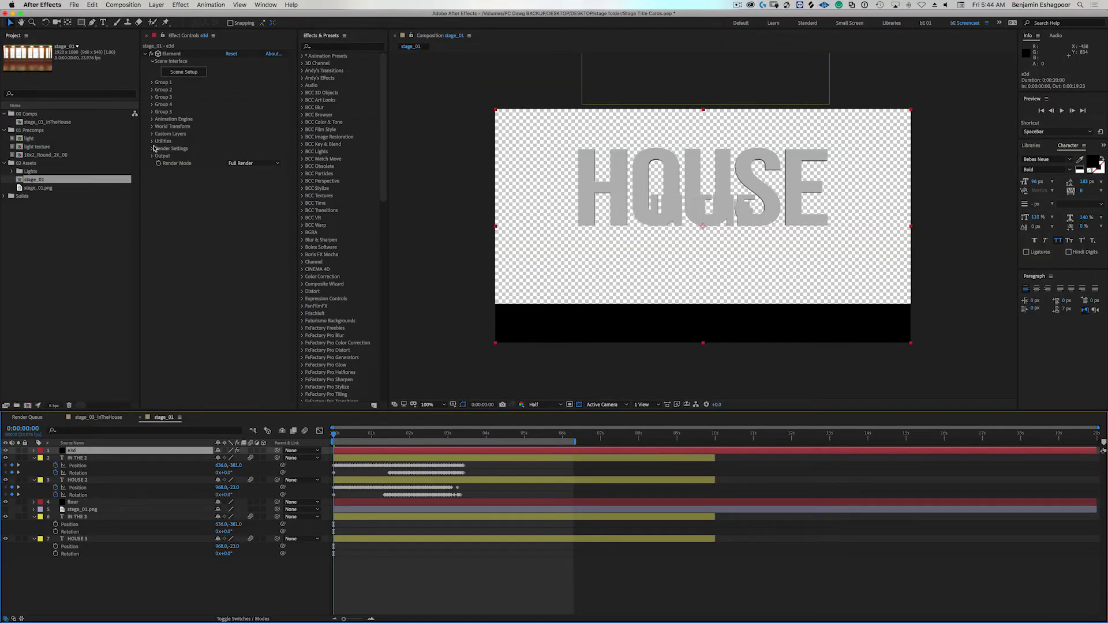
pyautogui.click(153, 134)
pyautogui.click(160, 141)
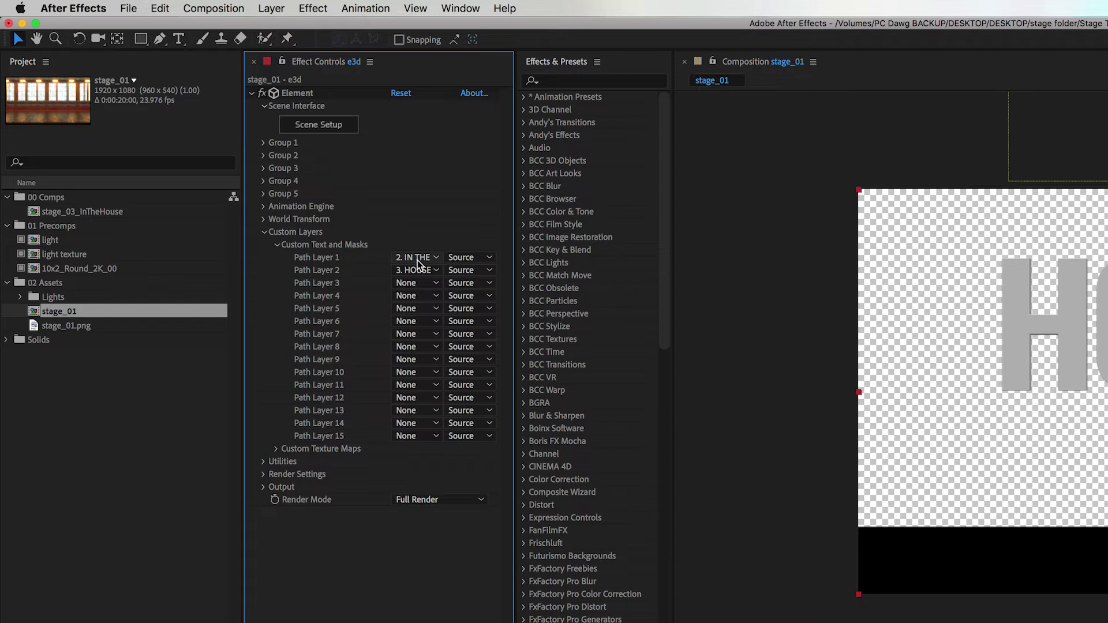
pyautogui.click(417, 259)
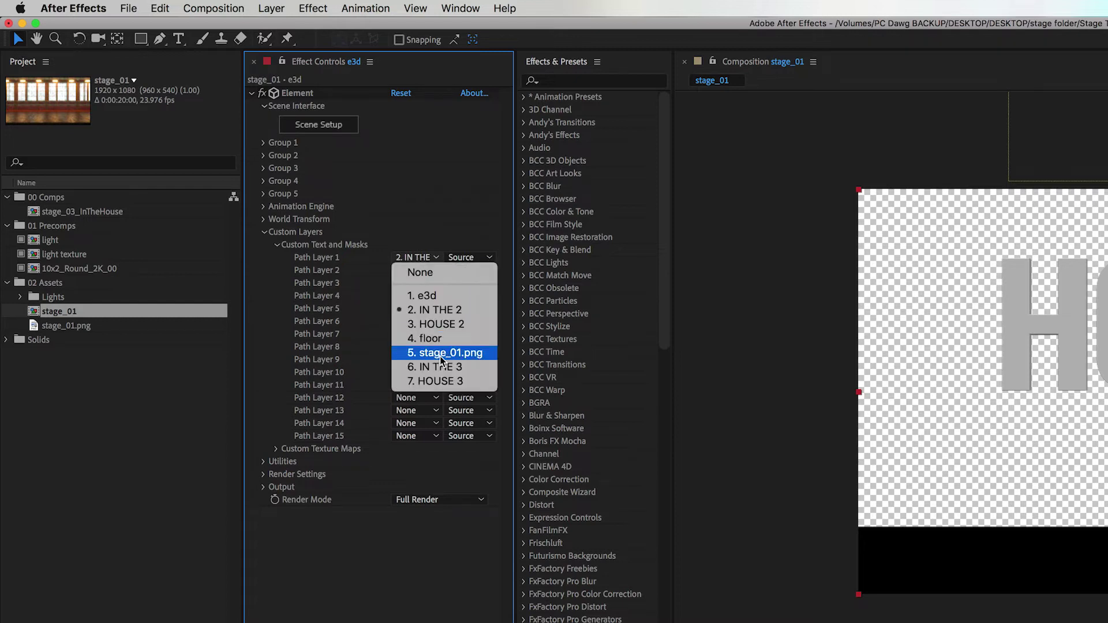
pyautogui.click(433, 362)
pyautogui.click(417, 270)
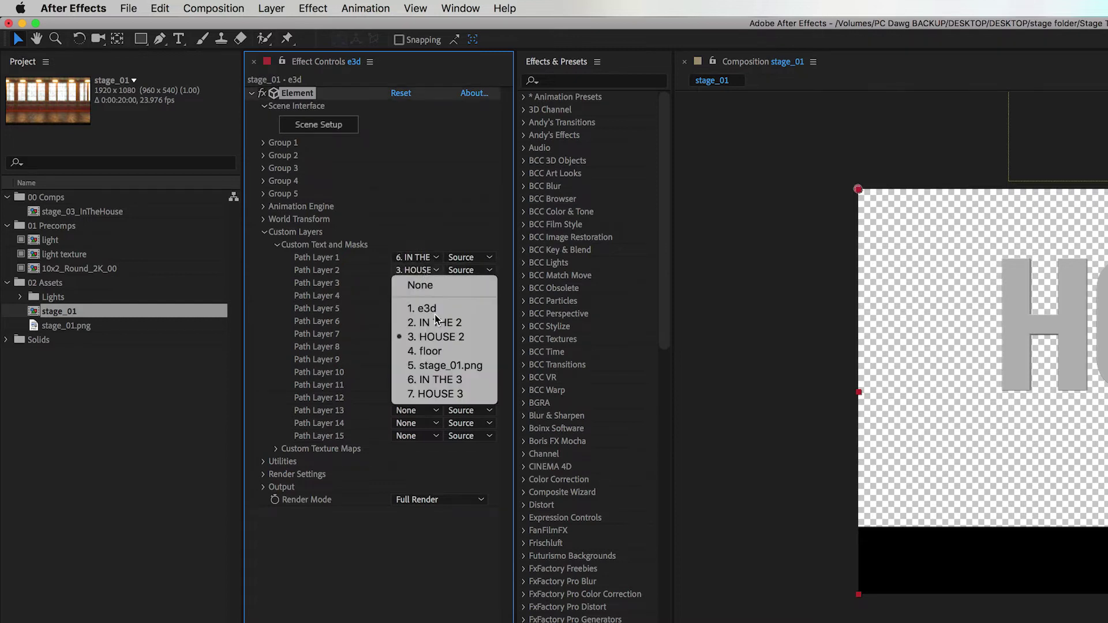
pyautogui.click(436, 394)
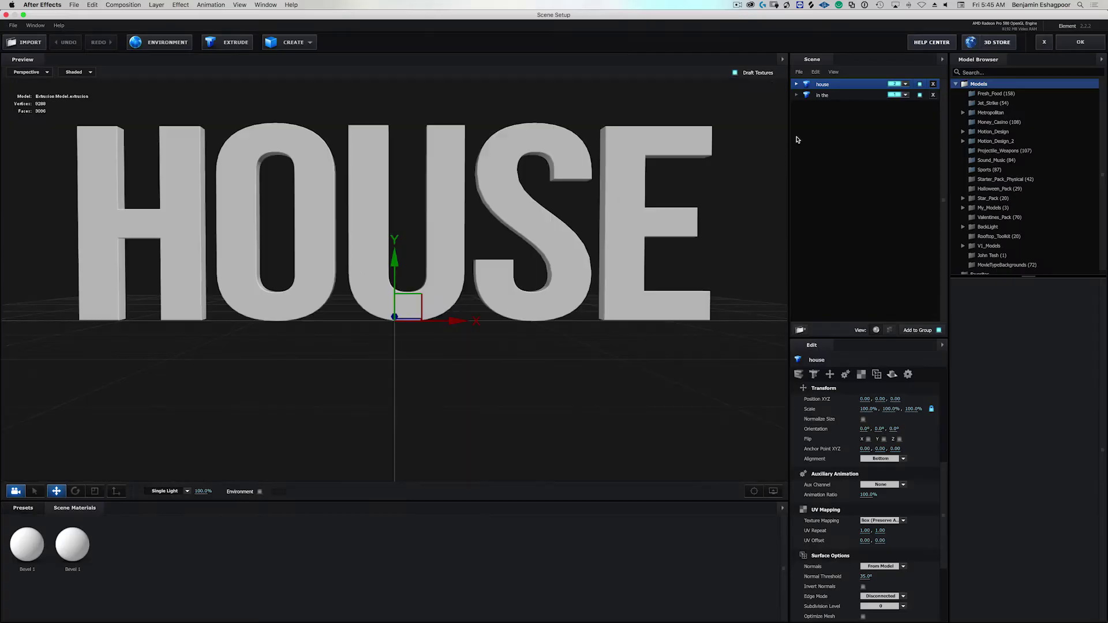
# - Check the "in the" and "house" models in Scene Setup and preview the composition's animation
pyautogui.click(831, 95)
pyautogui.click(832, 85)
pyautogui.click(1080, 42)
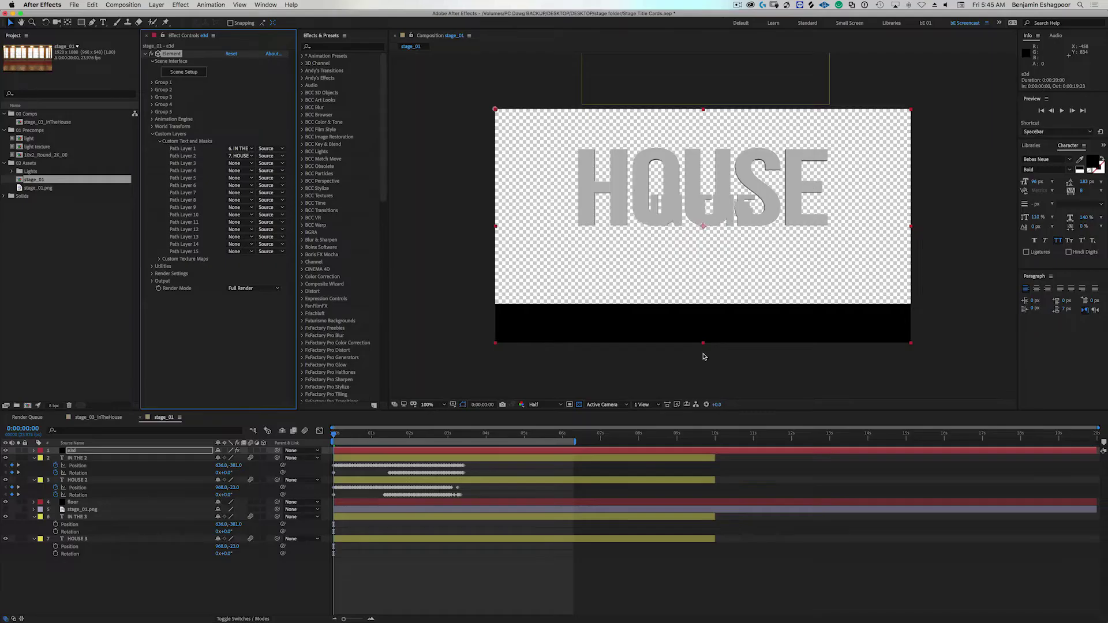
pyautogui.press('space')
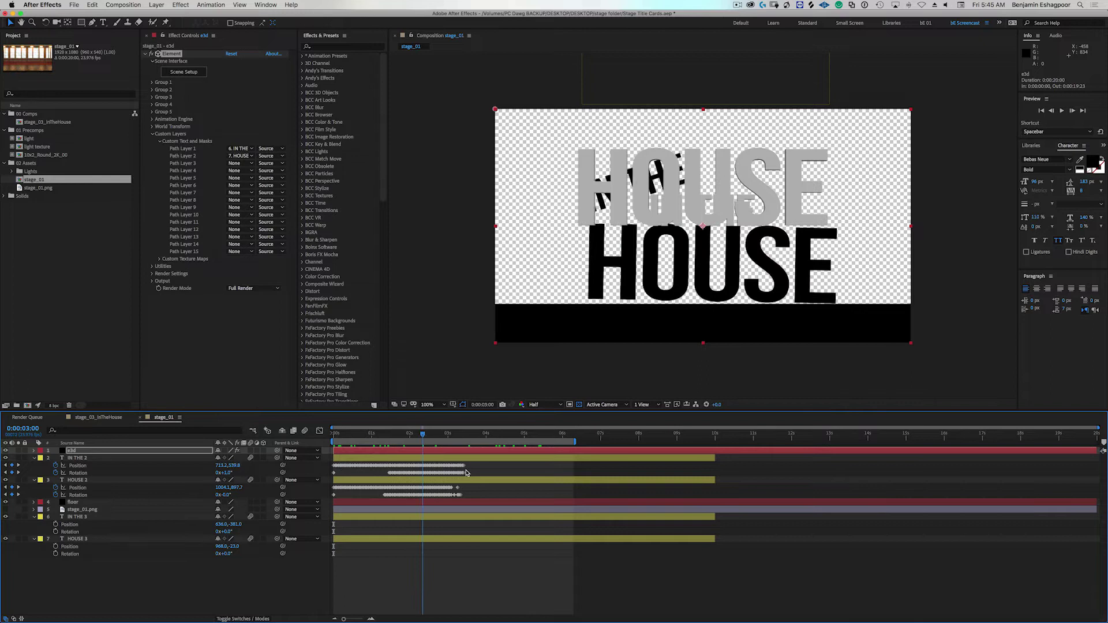
pyautogui.press('space')
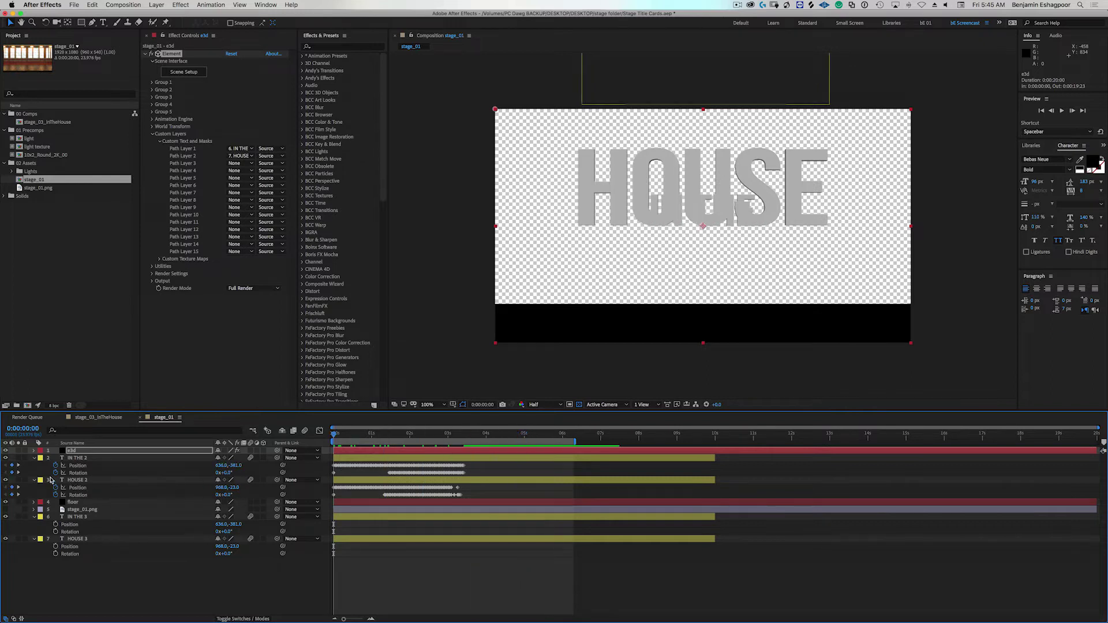
# - Collapse the keyframe properties of all four text layers in the timeline and clear the layer selection
pyautogui.click(34, 458)
pyautogui.click(34, 465)
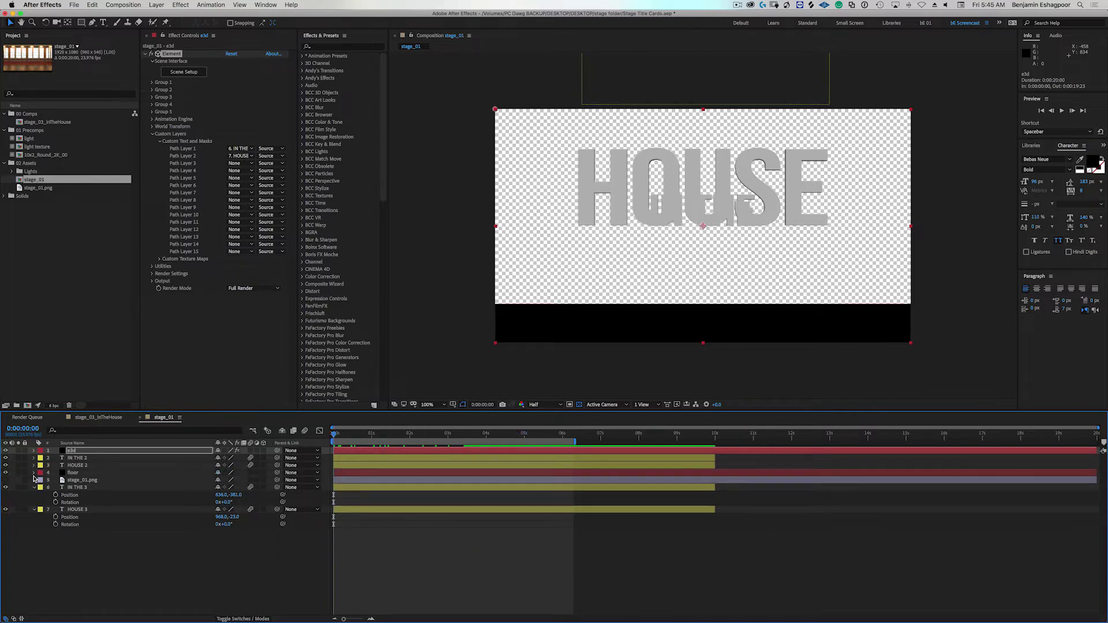
pyautogui.click(34, 487)
pyautogui.click(33, 495)
pyautogui.click(109, 522)
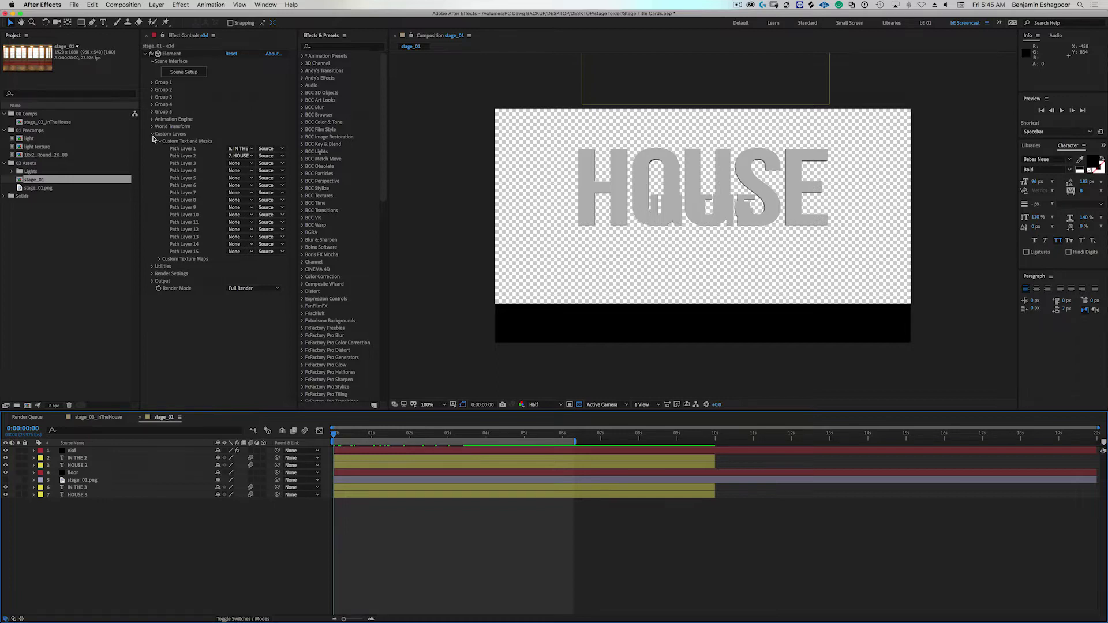
# - Collapse Element's Custom Layers settings and create a group null for Group 1 from its group utilities
pyautogui.click(153, 134)
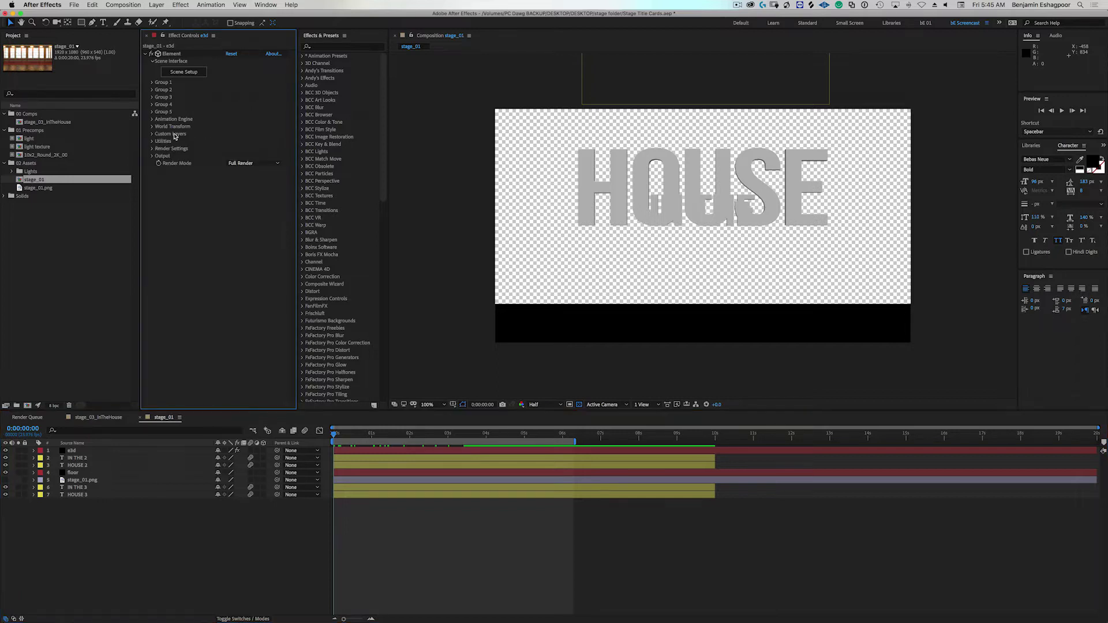
pyautogui.click(153, 83)
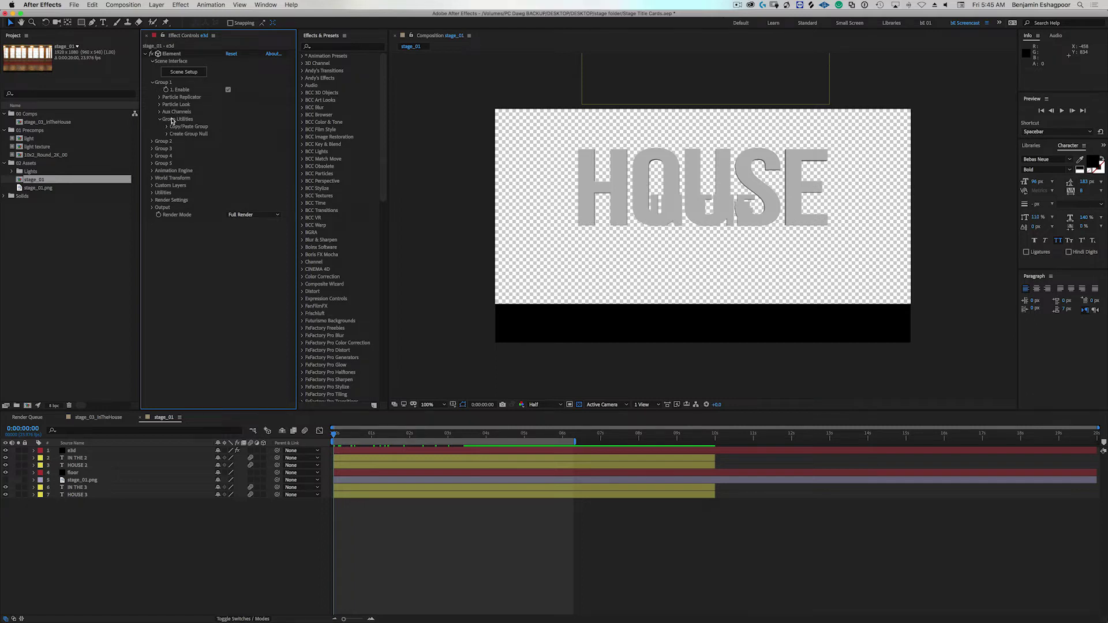
pyautogui.click(166, 134)
pyautogui.click(194, 145)
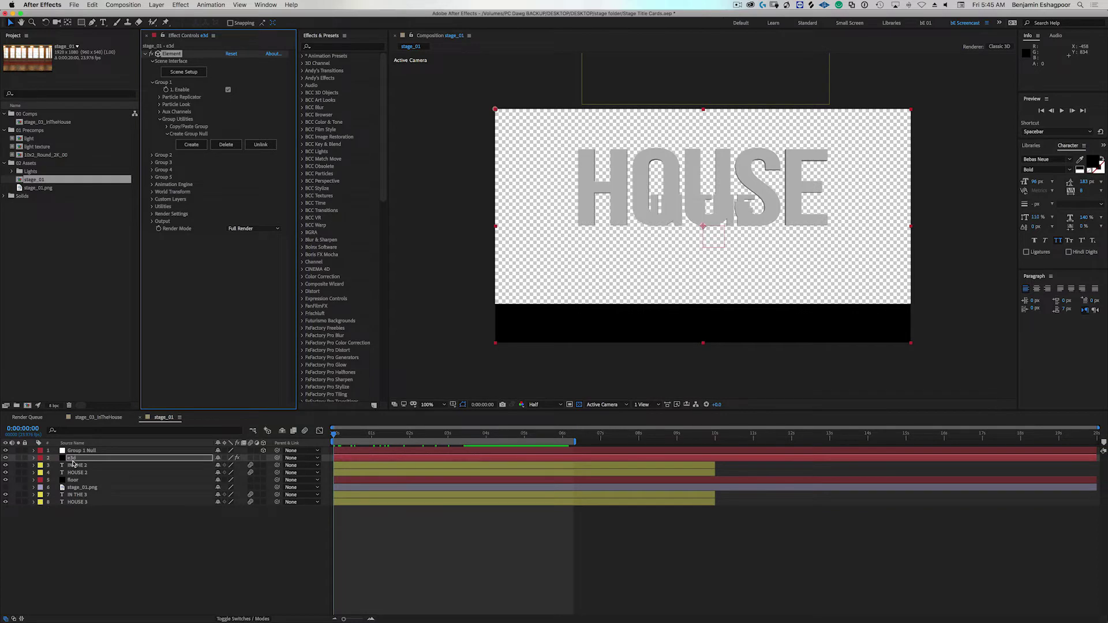
# - Examine the IN THE 2 layer's motion path and the Group 1 Null with the composition view at 50%
pyautogui.click(170, 457)
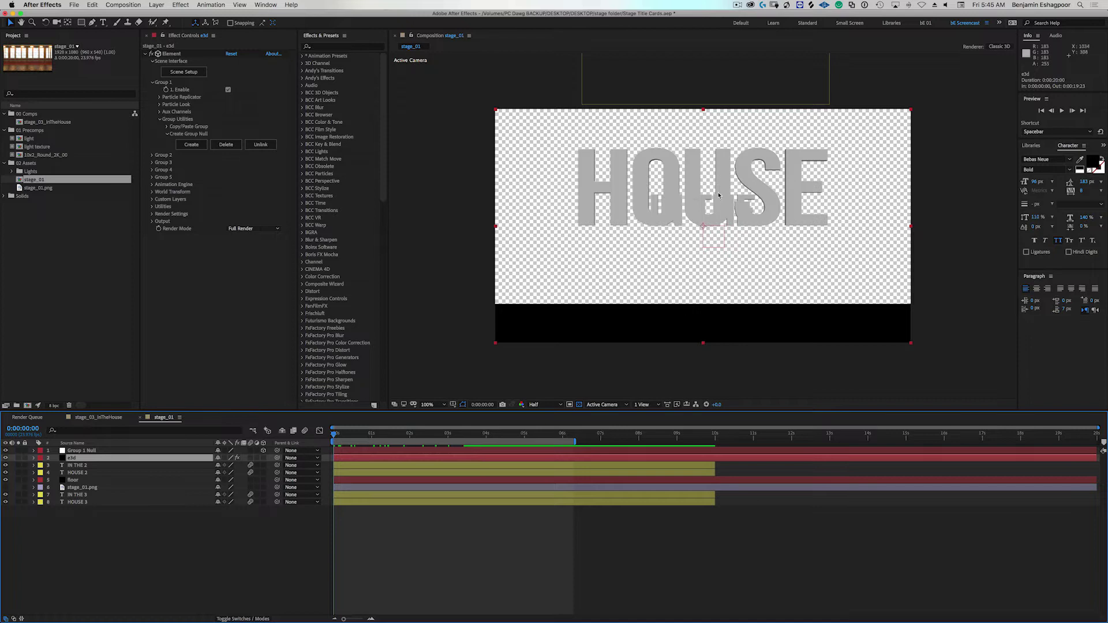
pyautogui.click(76, 465)
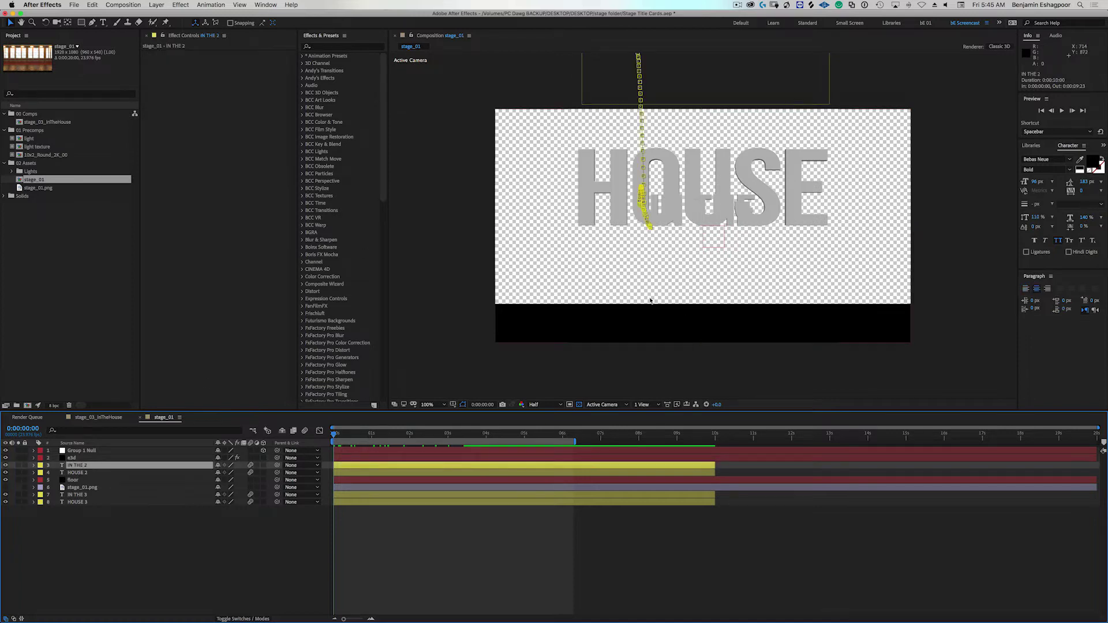
pyautogui.press(',')
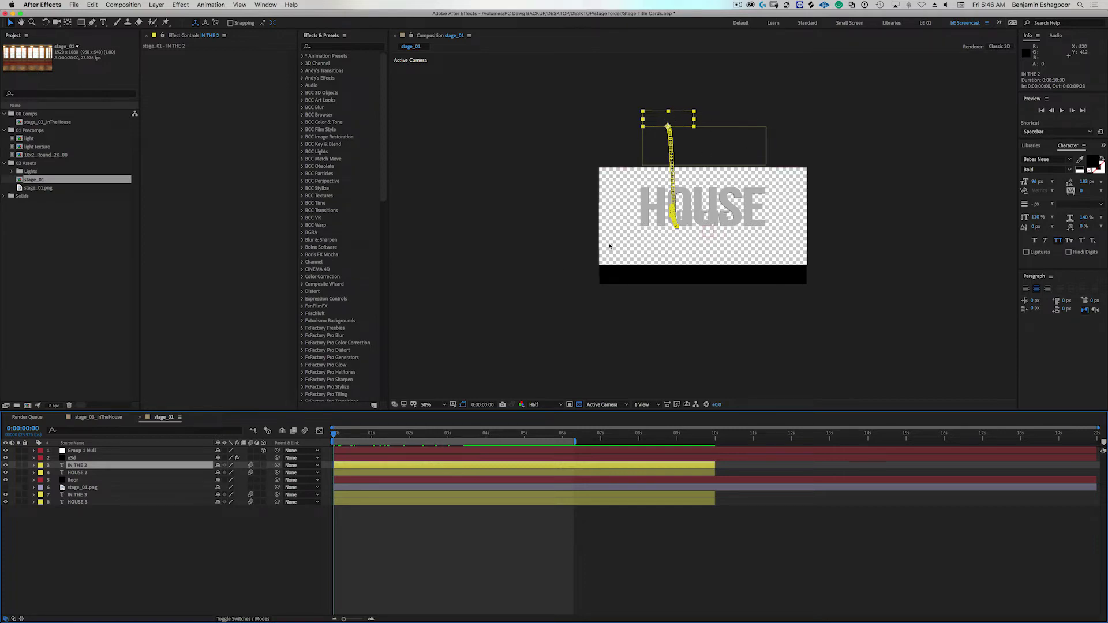
pyautogui.click(75, 452)
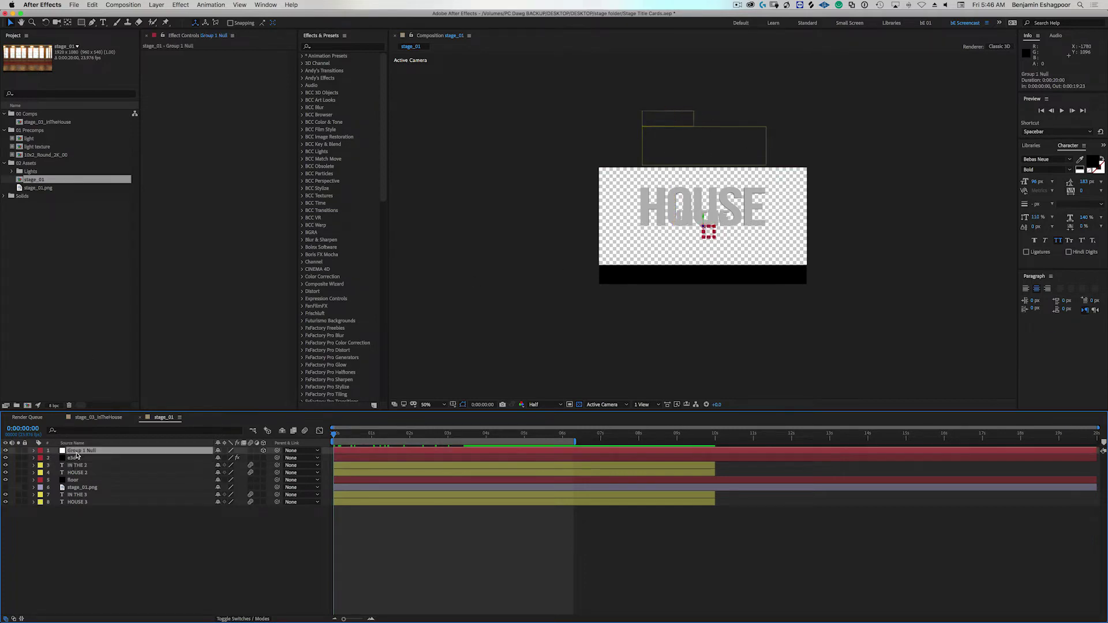
# - Collapse Element's Group 1 settings on the e3d layer and create a group null for Group 2 from its group utilities
pyautogui.click(69, 458)
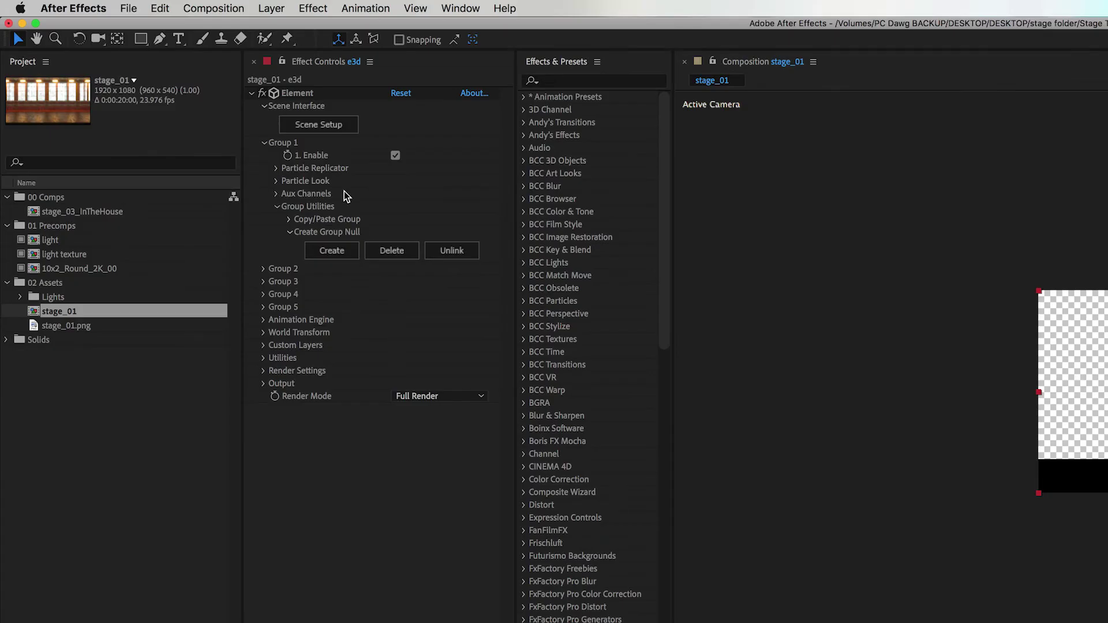
pyautogui.click(263, 143)
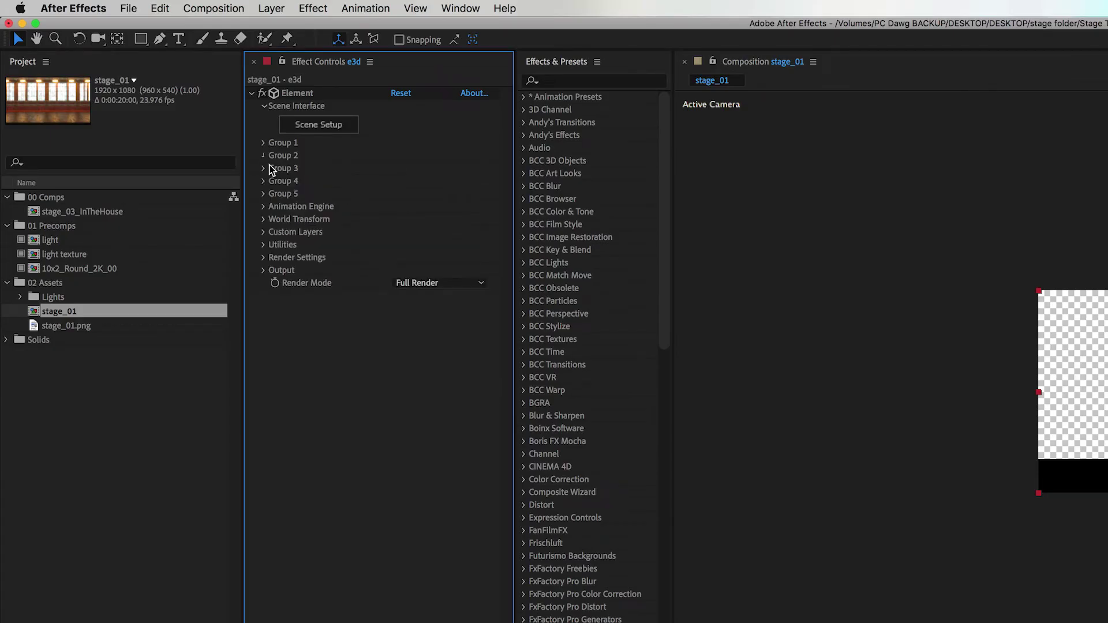
pyautogui.click(263, 155)
pyautogui.click(290, 245)
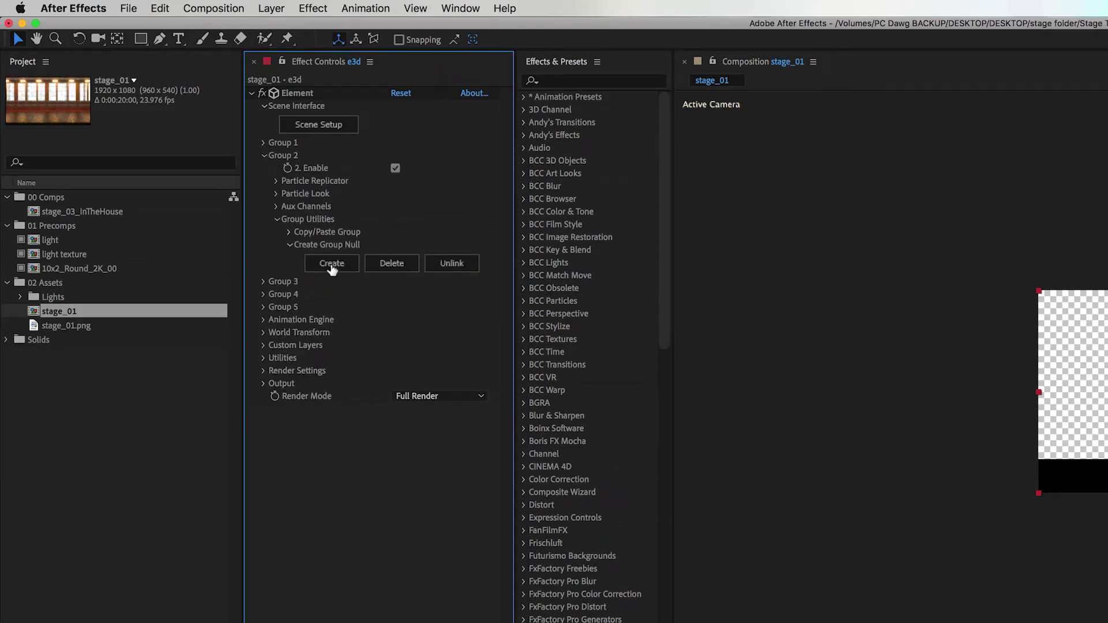
pyautogui.click(332, 263)
pyautogui.moveTo(148, 622); pyautogui.dragTo(146, 622)
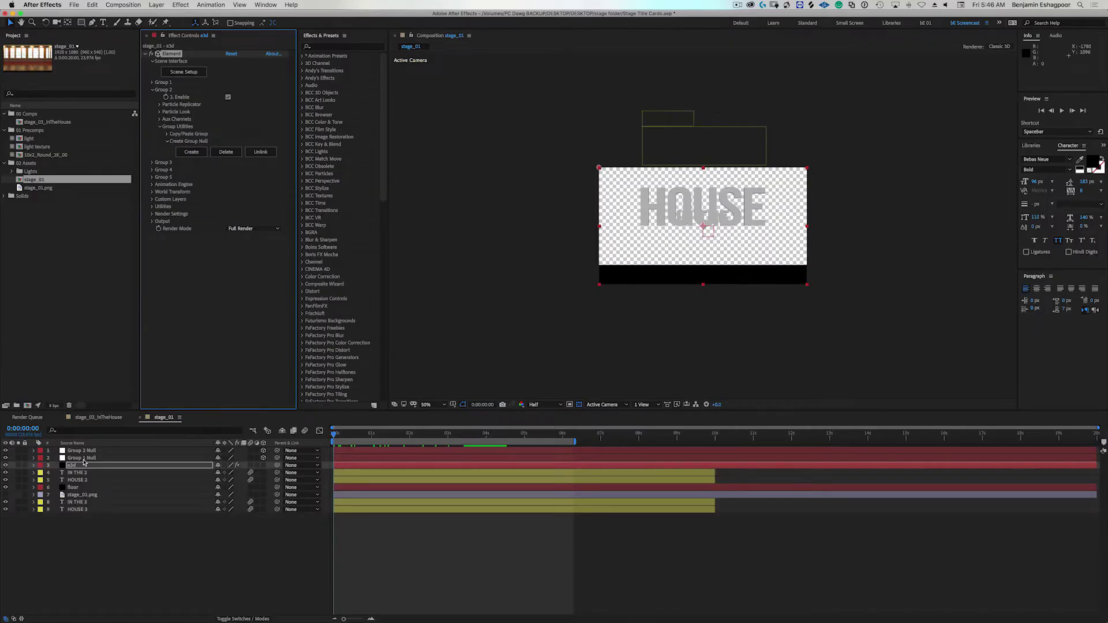
# - Put the Group 1 Null at the top of the layer stack and rename it "in the"
pyautogui.moveTo(85, 462); pyautogui.dragTo(84, 462)
pyautogui.click(88, 452)
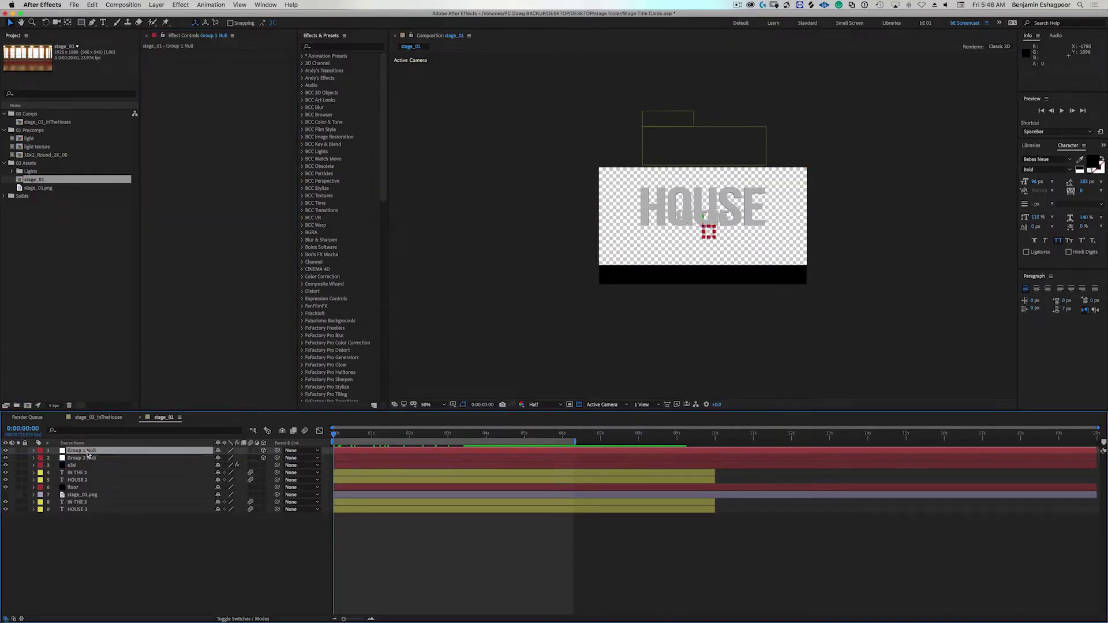
pyautogui.press('Return')
pyautogui.write('in the')
pyautogui.press('Return')
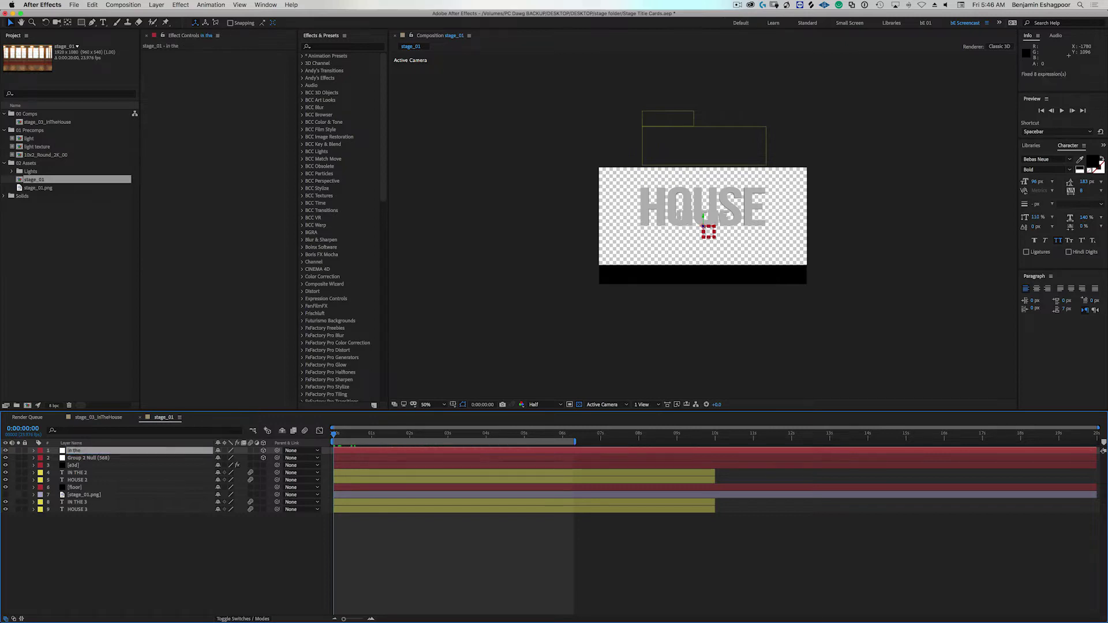
# - Rename the Group 2 null layer as "house"
pyautogui.click(88, 458)
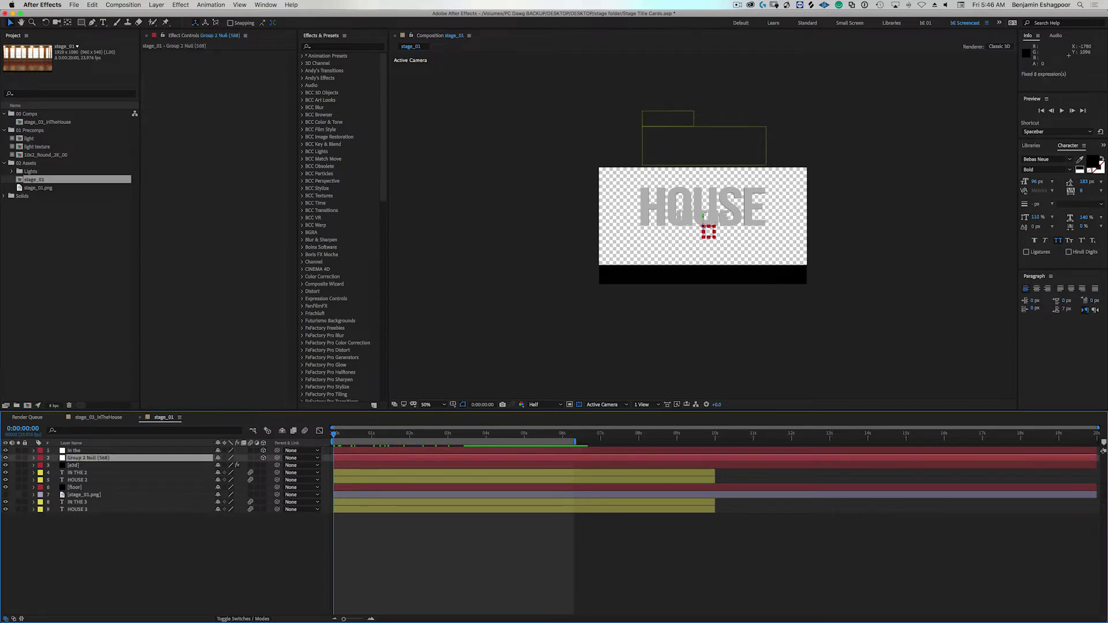
pyautogui.press('Return')
pyautogui.write('hou')
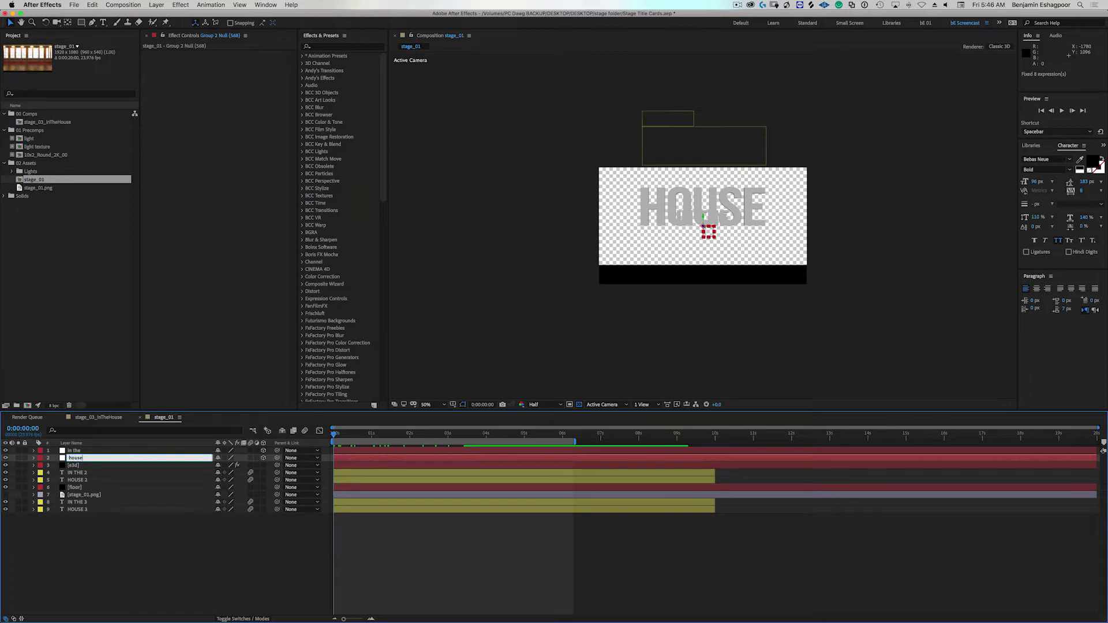
pyautogui.write('se')
pyautogui.press('Return')
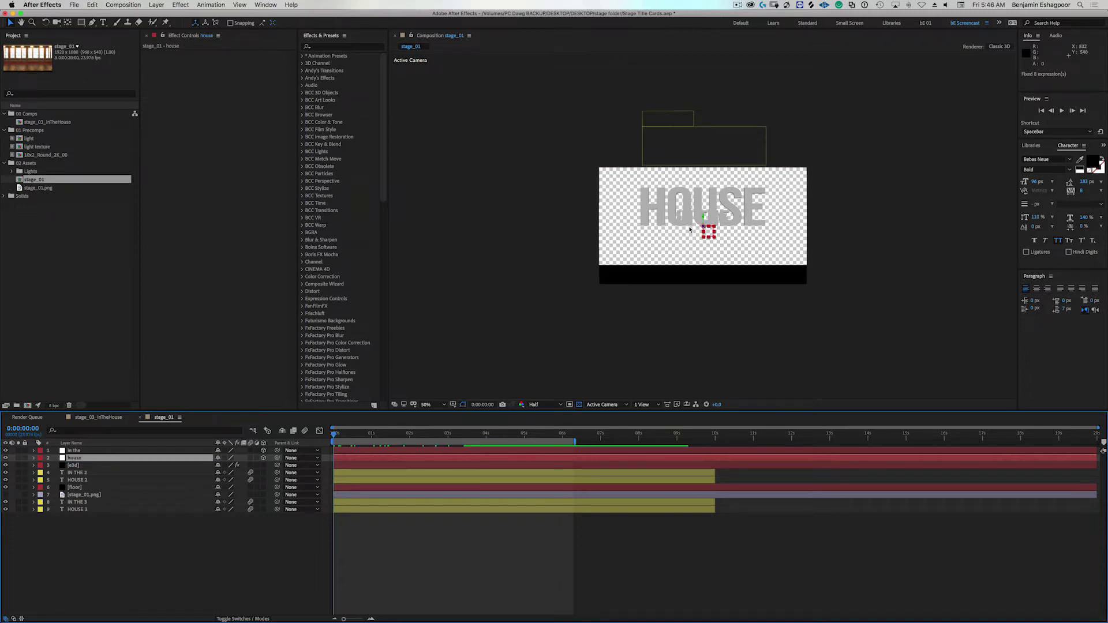
# - Try moving the house null freehand in the composition view at 100%, and undo the move
pyautogui.press('/')
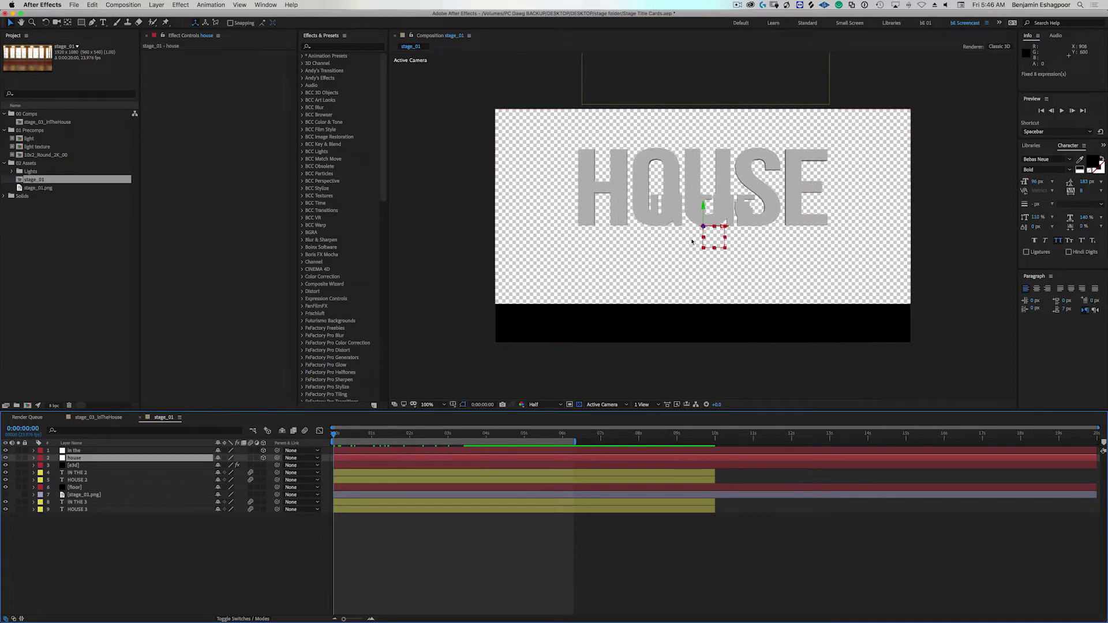
pyautogui.moveTo(703, 231); pyautogui.dragTo(677, 256)
pyautogui.click(156, 458)
pyautogui.press('super+z')
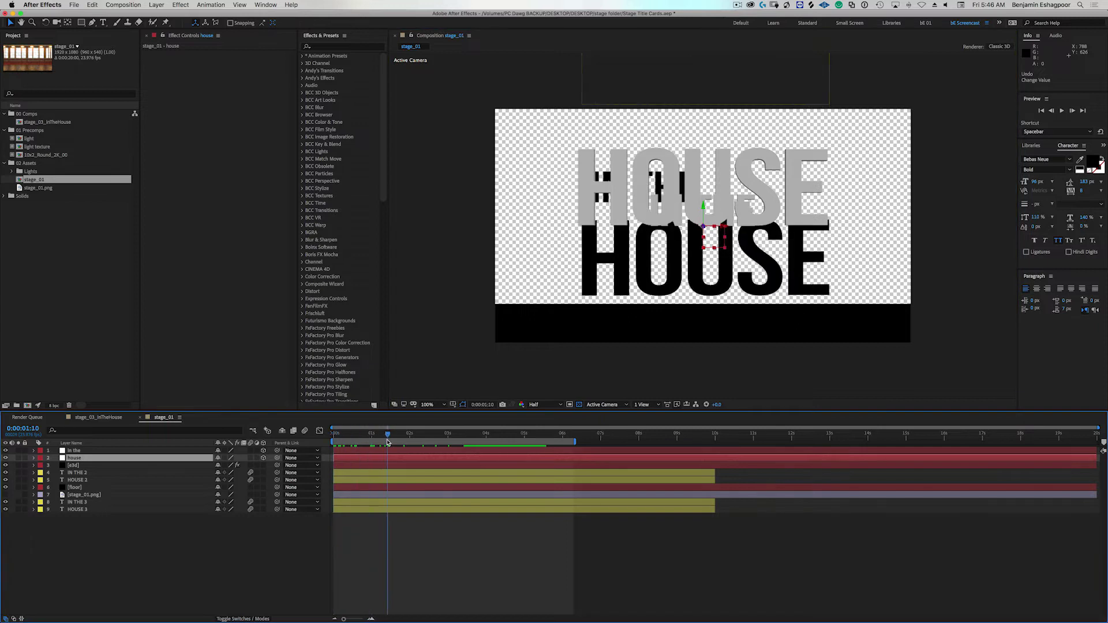
# - Try parenting the house null to the HOUSE 2 layer from its default position, preview the animation, and undo the parenting
pyautogui.click(81, 457)
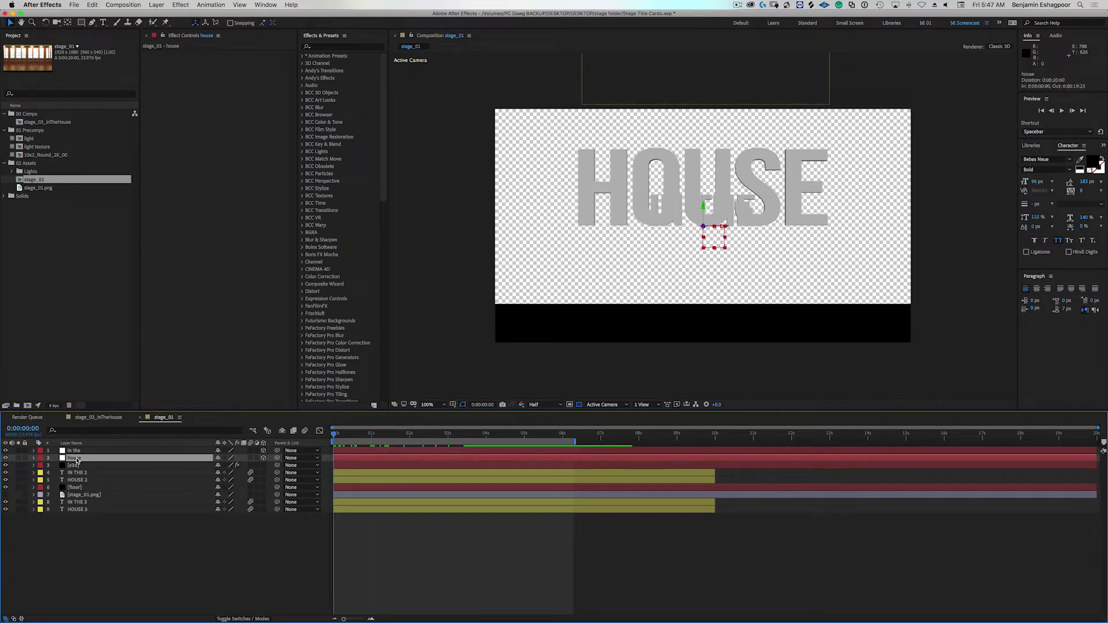
pyautogui.moveTo(275, 457); pyautogui.dragTo(77, 480)
pyautogui.press('space')
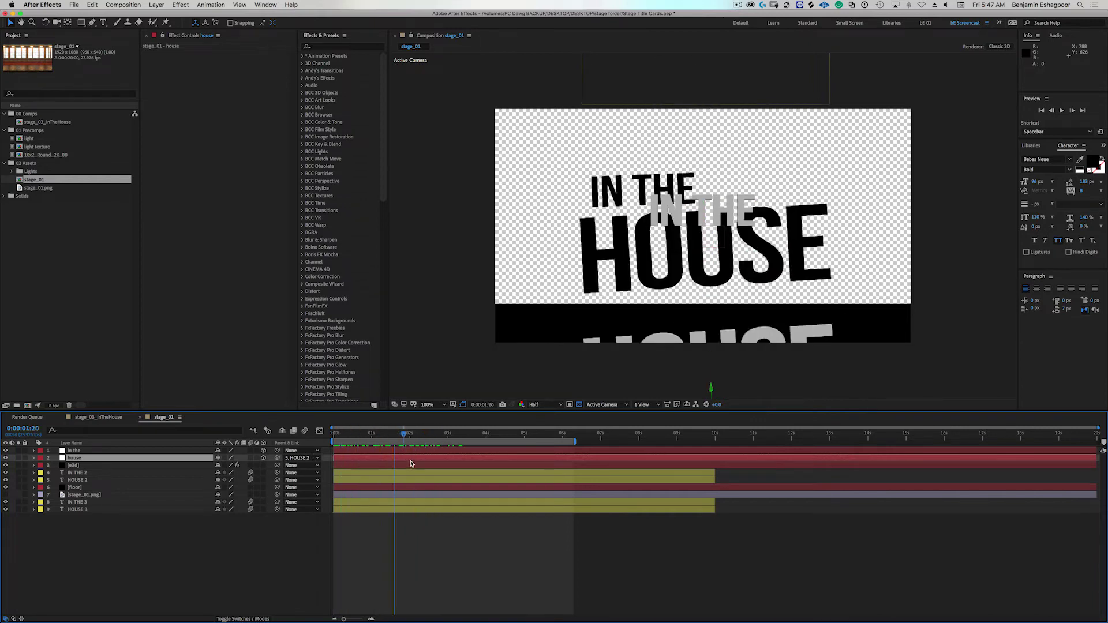
pyautogui.press('space')
pyautogui.press('space')
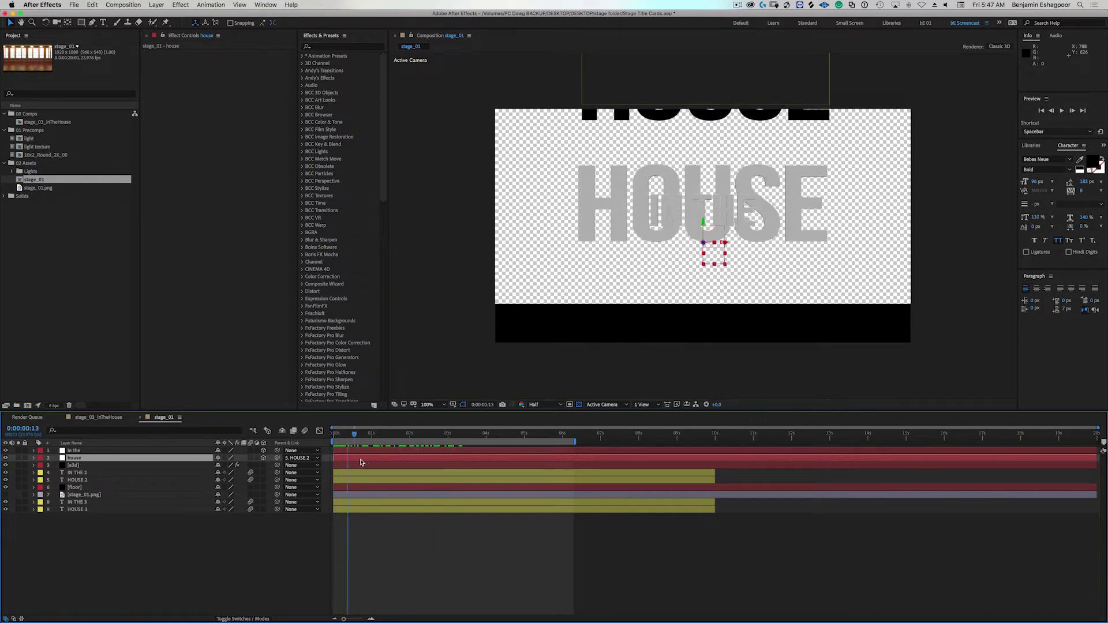
pyautogui.press('space')
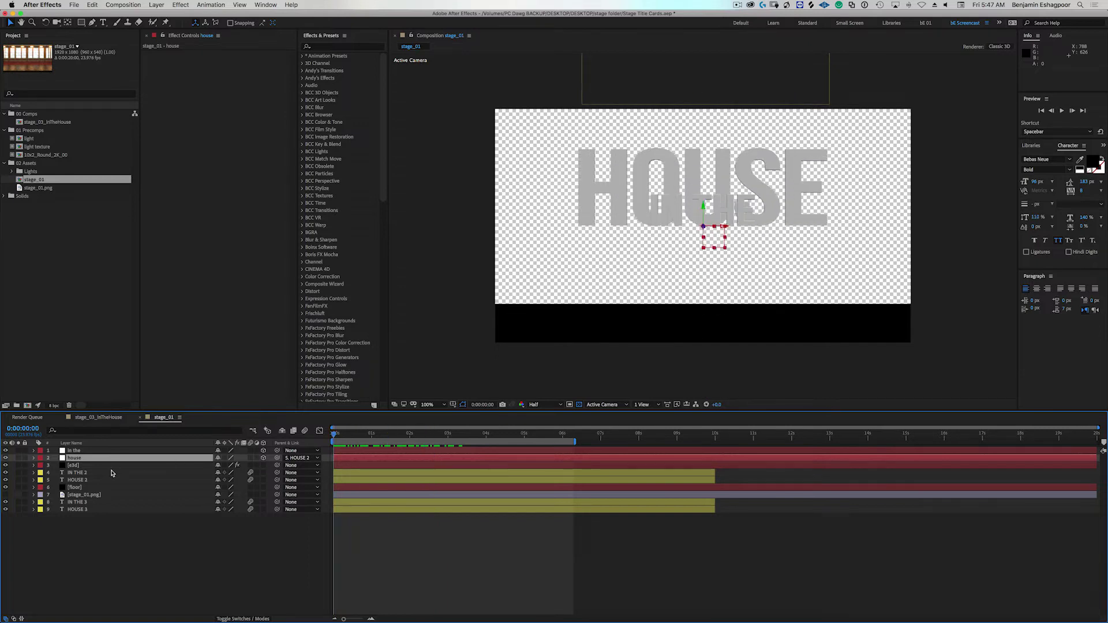
pyautogui.press('super+z')
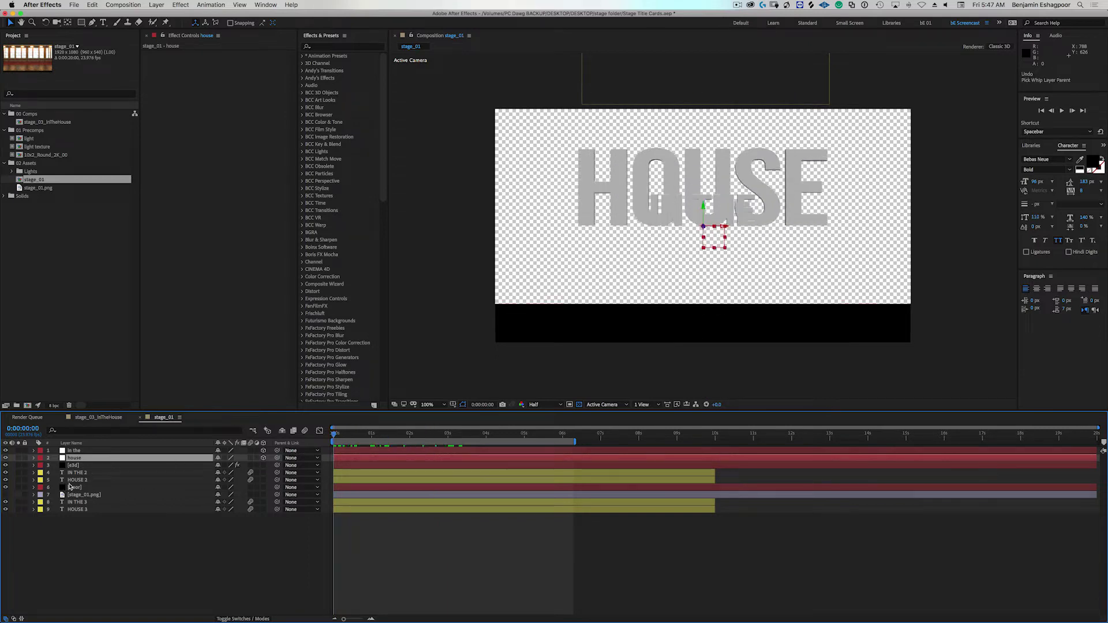
# - Reveal HOUSE 2's Position and match the house null to it by setting the null's Position to 968, -23
pyautogui.click(77, 480)
pyautogui.press('p')
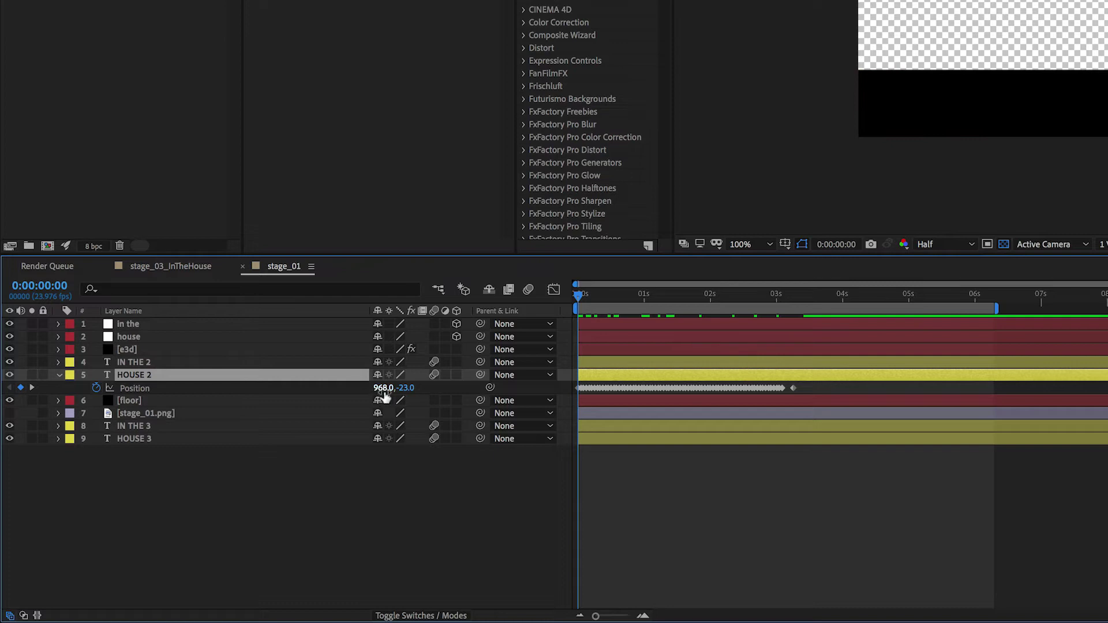
pyautogui.click(130, 338)
pyautogui.press('p')
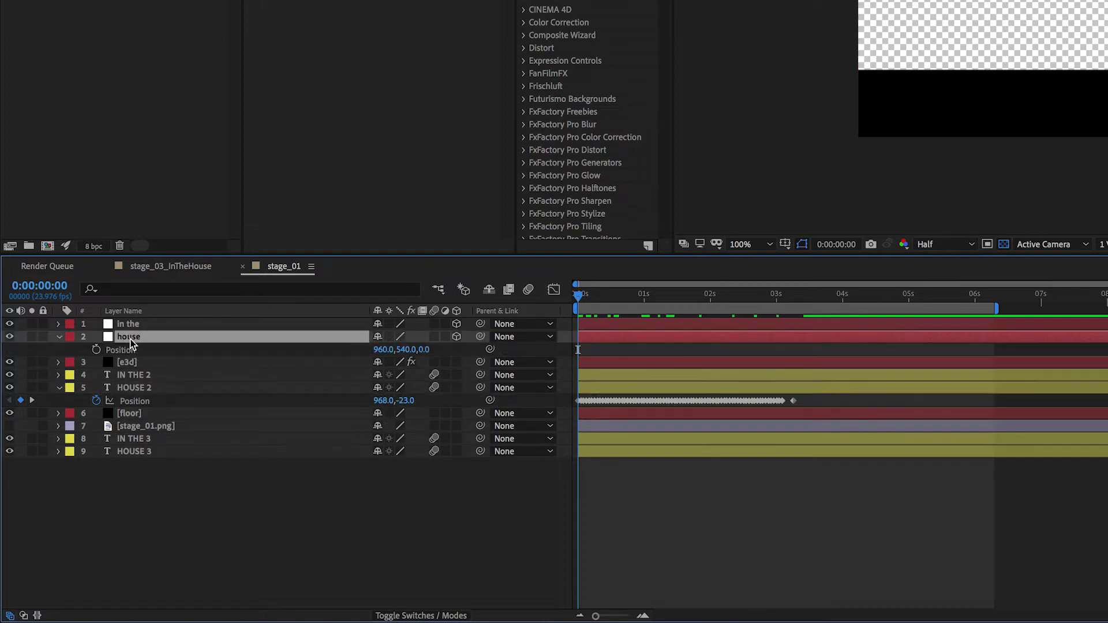
pyautogui.click(380, 350)
pyautogui.write('968')
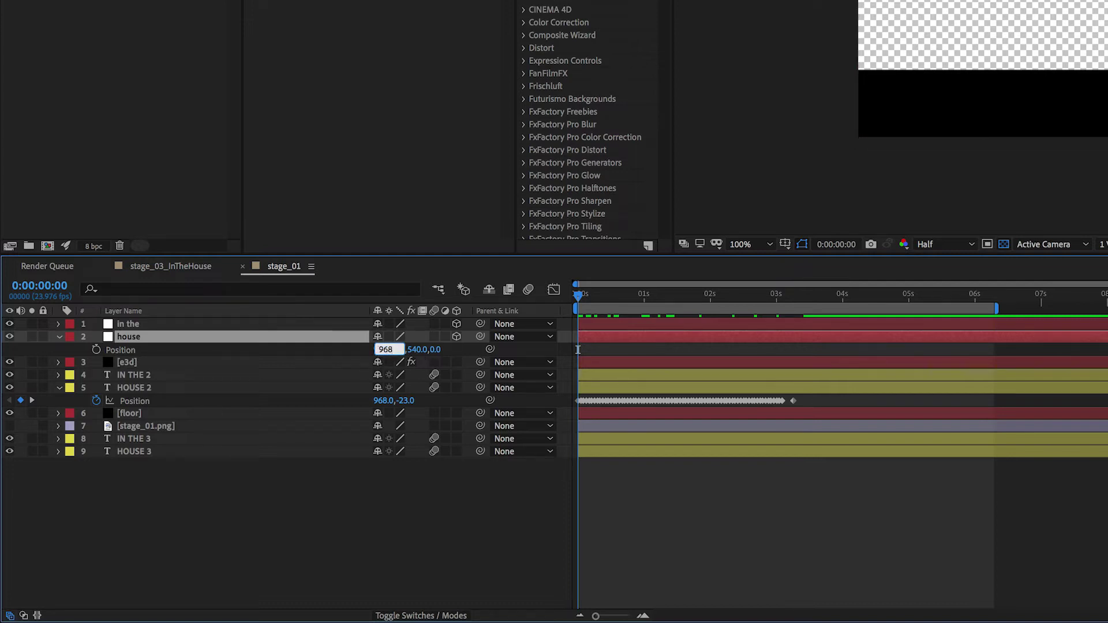
pyautogui.press('Tab')
pyautogui.write('-23')
pyautogui.press('Return')
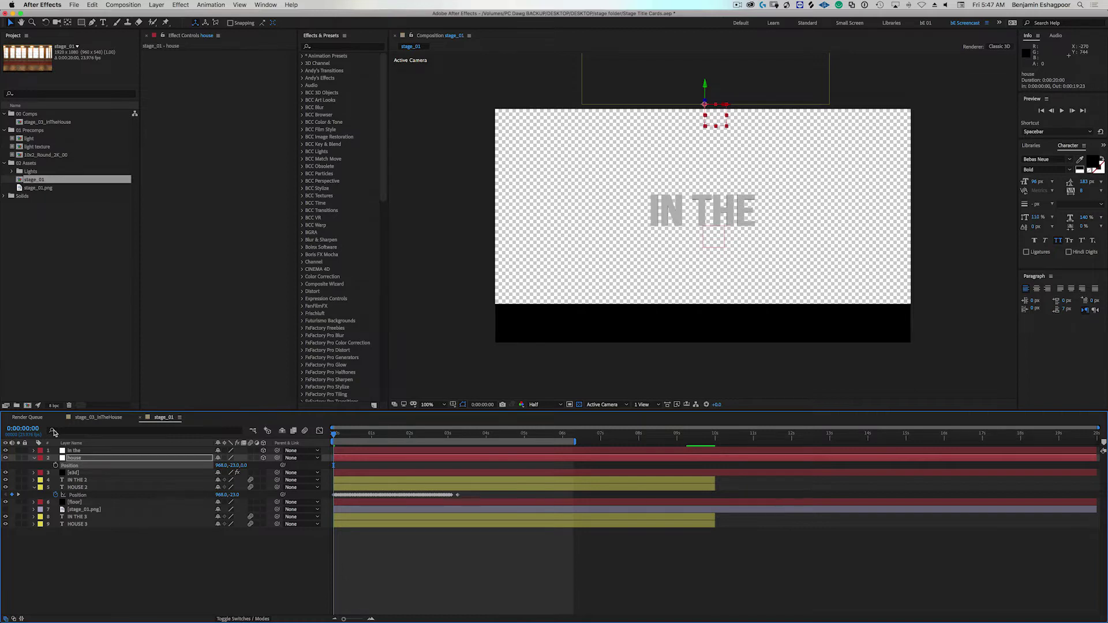
# - Parent the house null to the HOUSE 2 layer and preview the animation
pyautogui.click(76, 460)
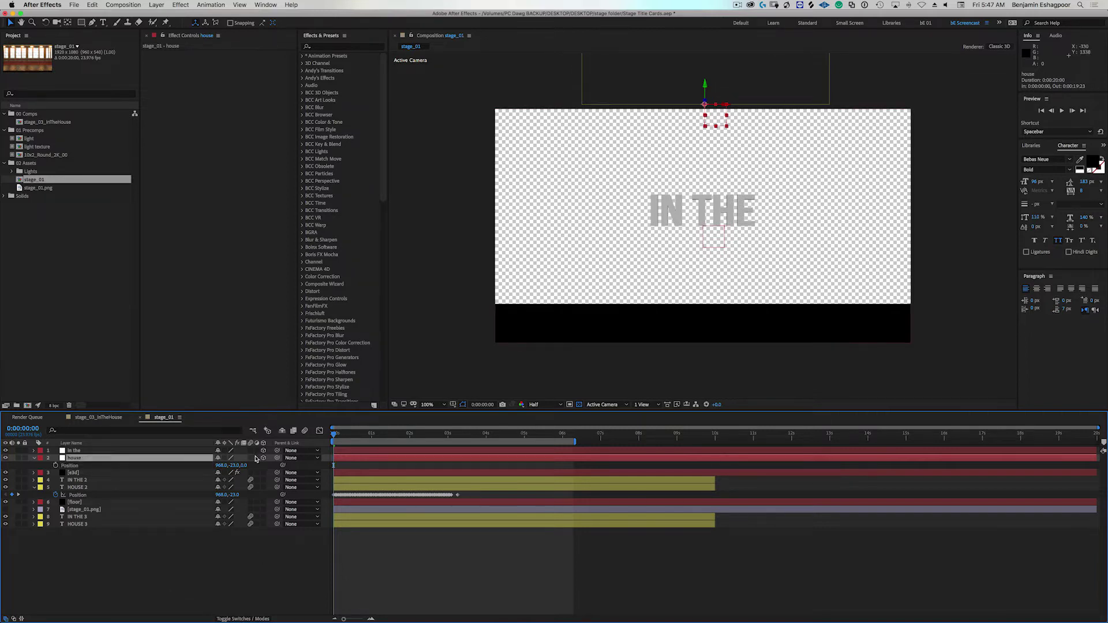
pyautogui.moveTo(276, 460); pyautogui.dragTo(91, 490)
pyautogui.click(87, 488)
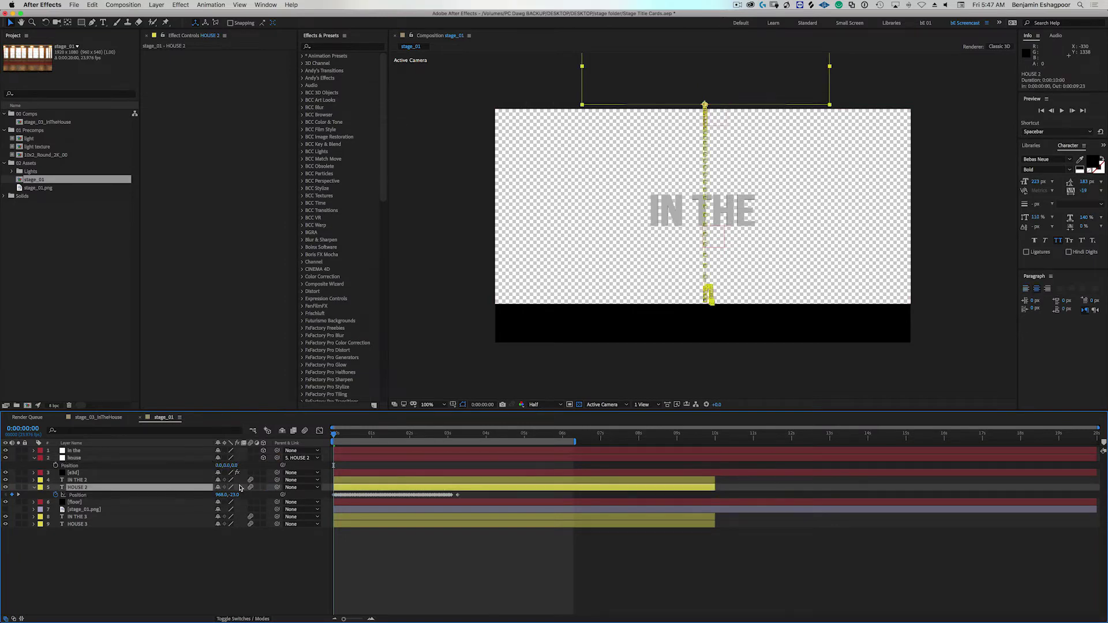
pyautogui.press('space')
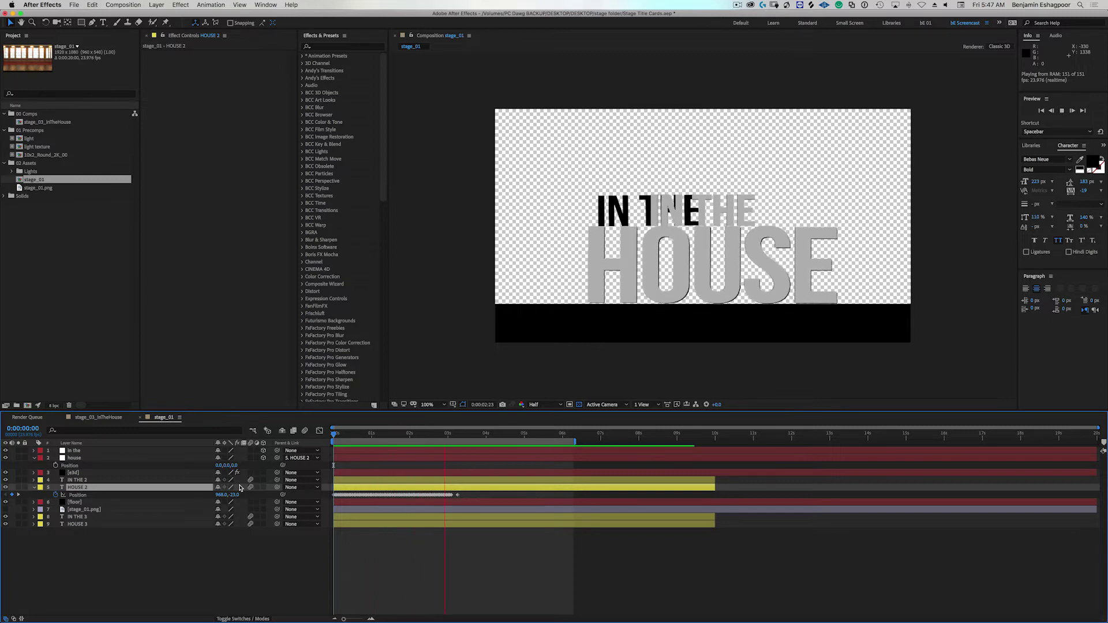
pyautogui.press('space')
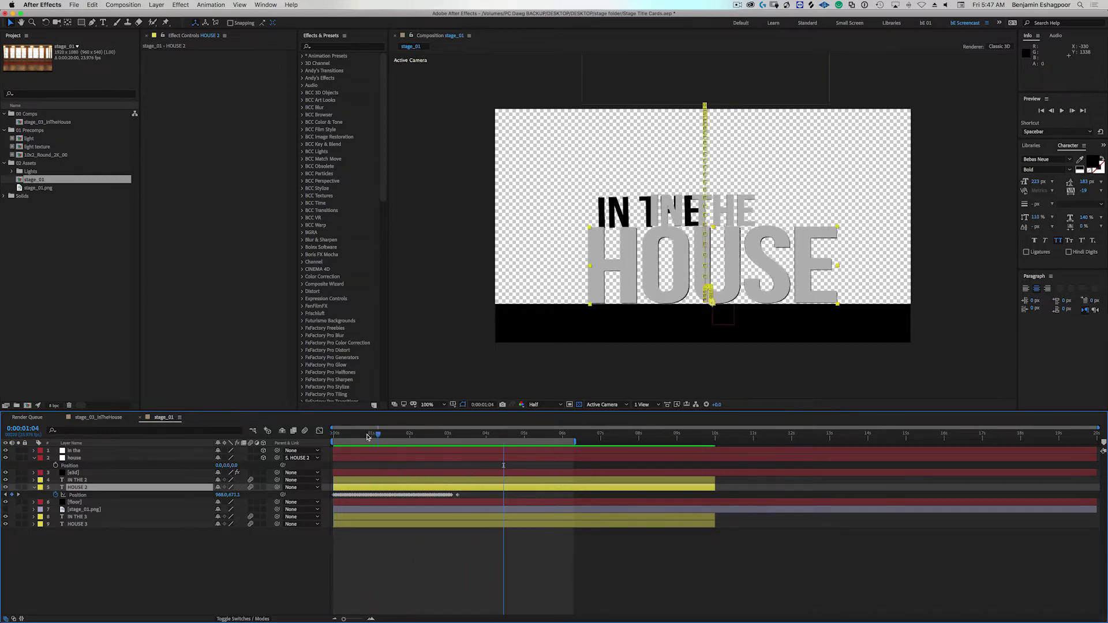
# - Copy the IN THE 2 layer's X and Y Position values to the "in the" null, setting it to 636, -381
pyautogui.click(80, 450)
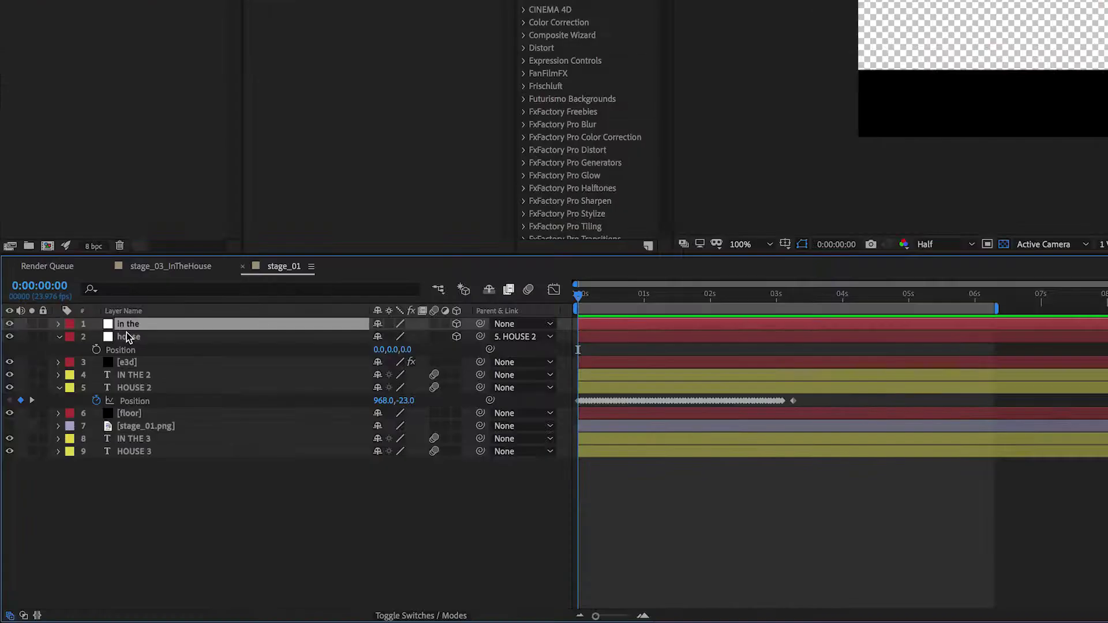
pyautogui.press('p')
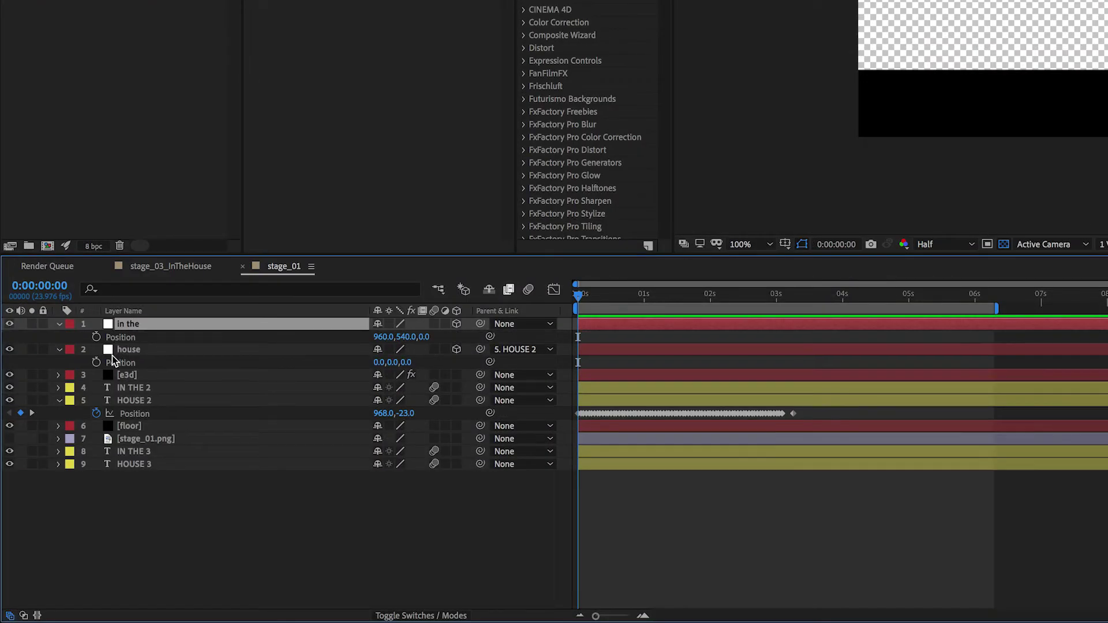
pyautogui.click(139, 389)
pyautogui.press('p')
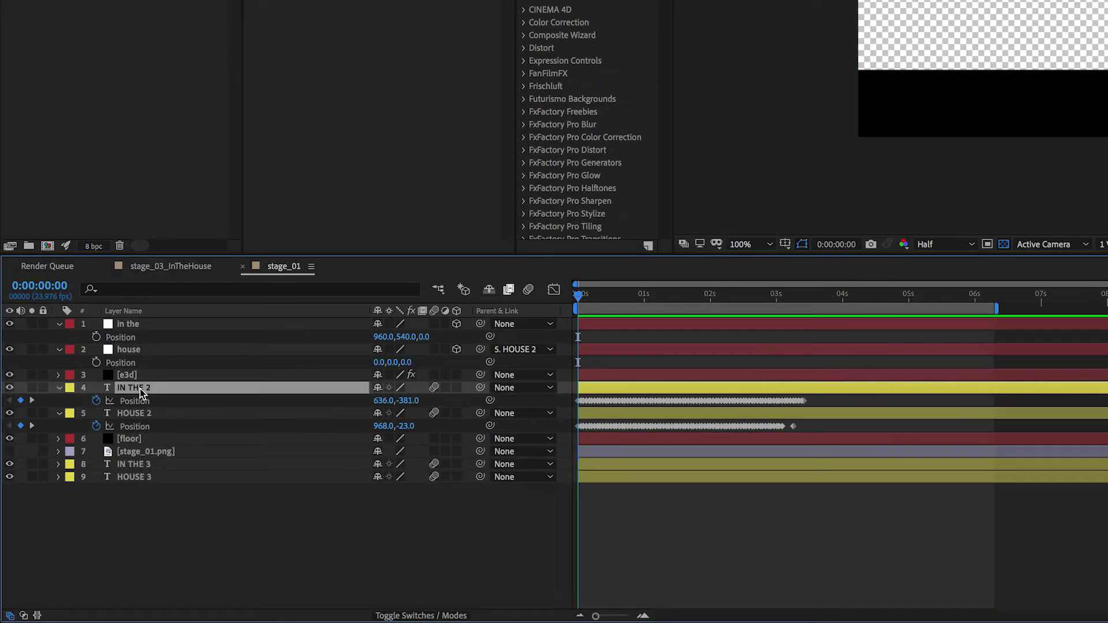
pyautogui.click(380, 401)
pyautogui.hotkey('ctrl', 'c')
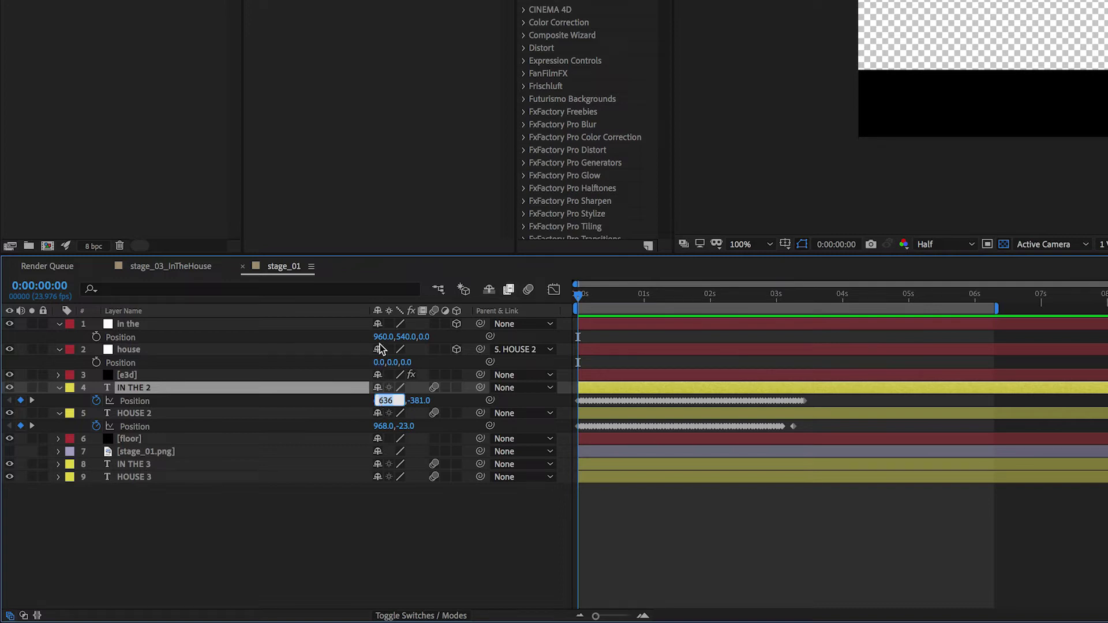
pyautogui.click(384, 337)
pyautogui.hotkey('ctrl', 'v')
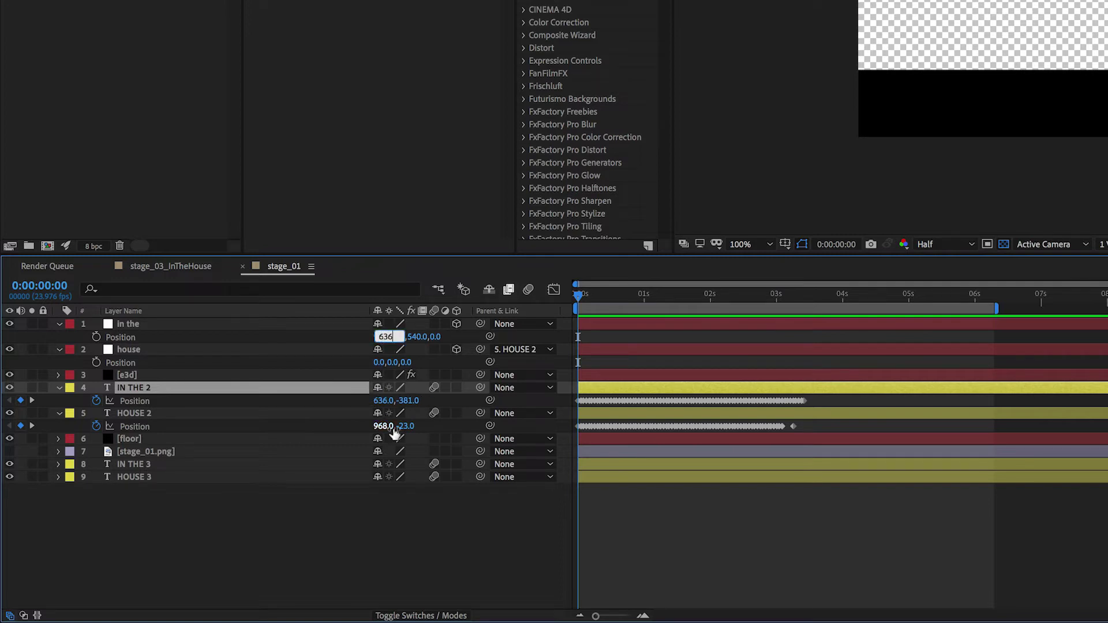
pyautogui.click(409, 401)
pyautogui.hotkey('ctrl', 'c')
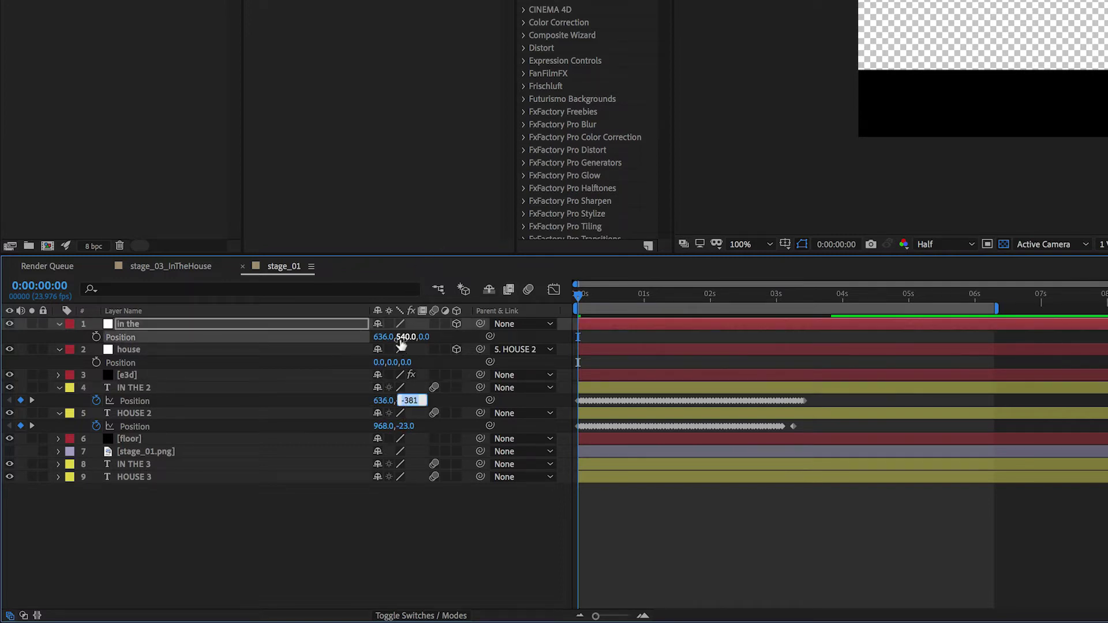
pyautogui.click(401, 339)
pyautogui.hotkey('ctrl', 'v')
pyautogui.press('Return')
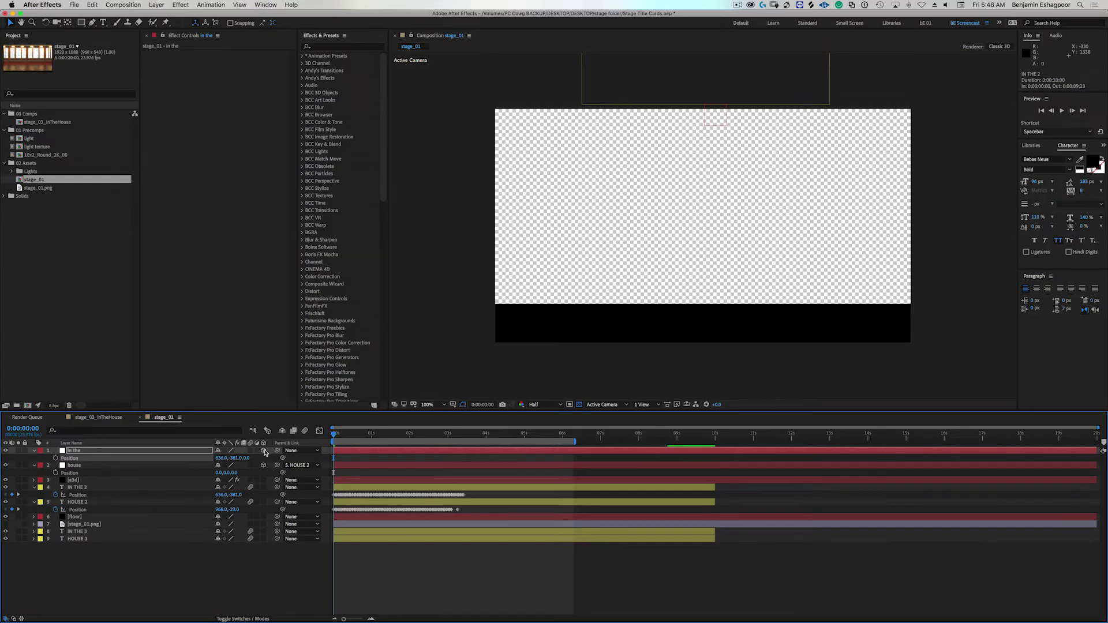
# - Parent the "in the" null to the IN THE 2 layer and preview the animation
pyautogui.moveTo(273, 451); pyautogui.dragTo(96, 487)
pyautogui.press('space')
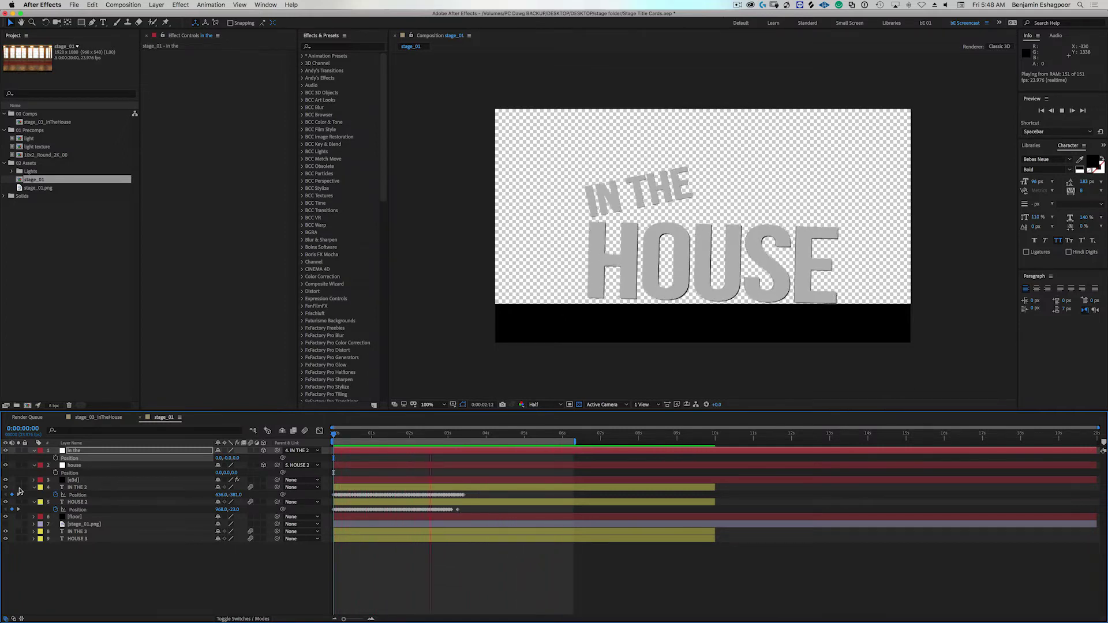
# - Collapse the Position properties of both nulls and IN THE 2, and hide the IN THE 2 and HOUSE 2 text layers
pyautogui.click(34, 450)
pyautogui.click(33, 459)
pyautogui.click(34, 473)
pyautogui.click(71, 473)
pyautogui.keyDown('shift'); pyautogui.click(72, 480); pyautogui.keyUp('shift')
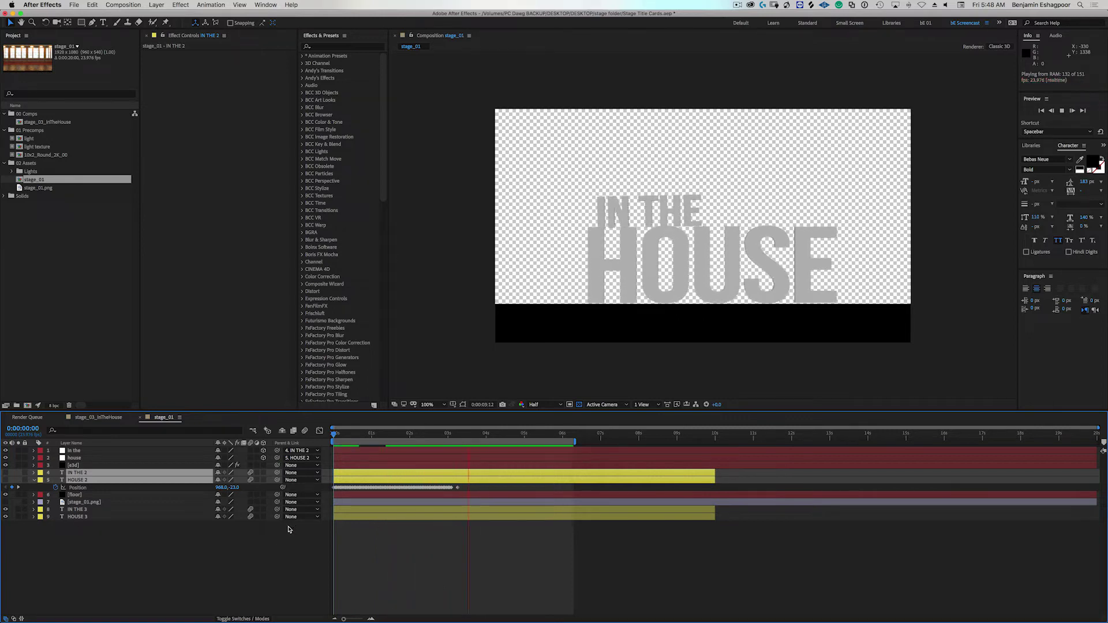
# - Add a two-node camera with the 50mm preset to the stage_01 comp
pyautogui.click(104, 531)
pyautogui.rightClick(102, 522)
pyautogui.moveTo(115, 527)
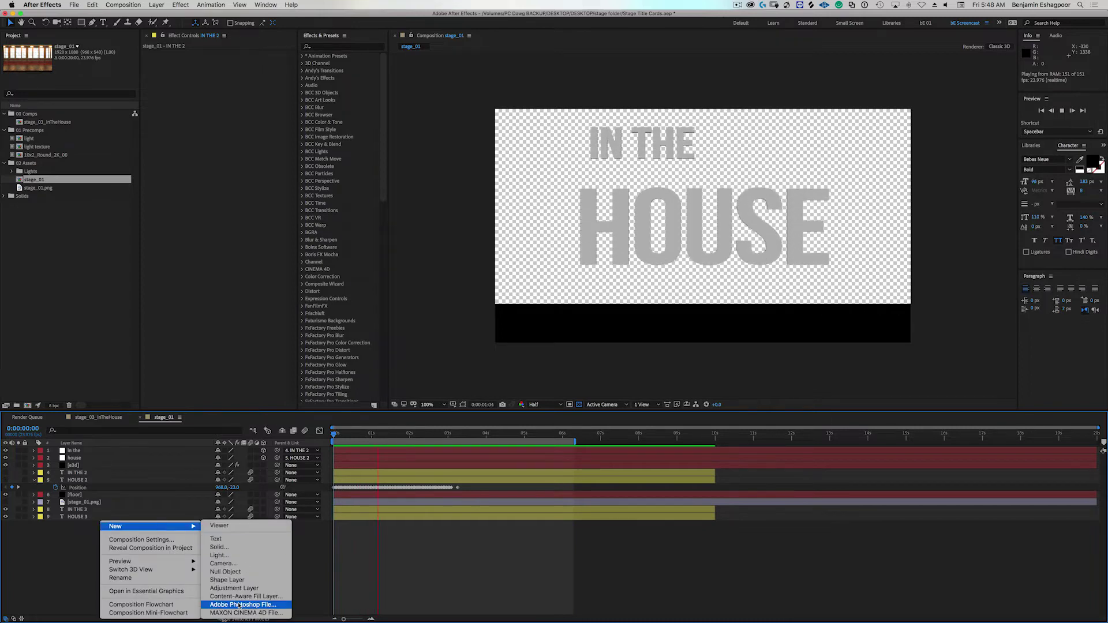
pyautogui.click(222, 563)
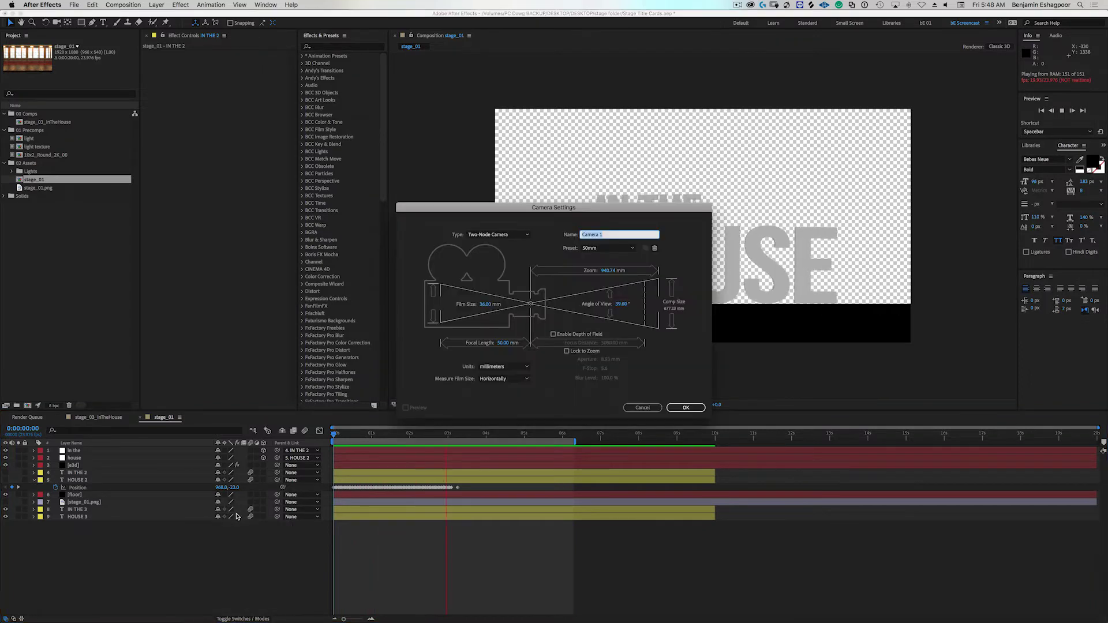
pyautogui.press('Return')
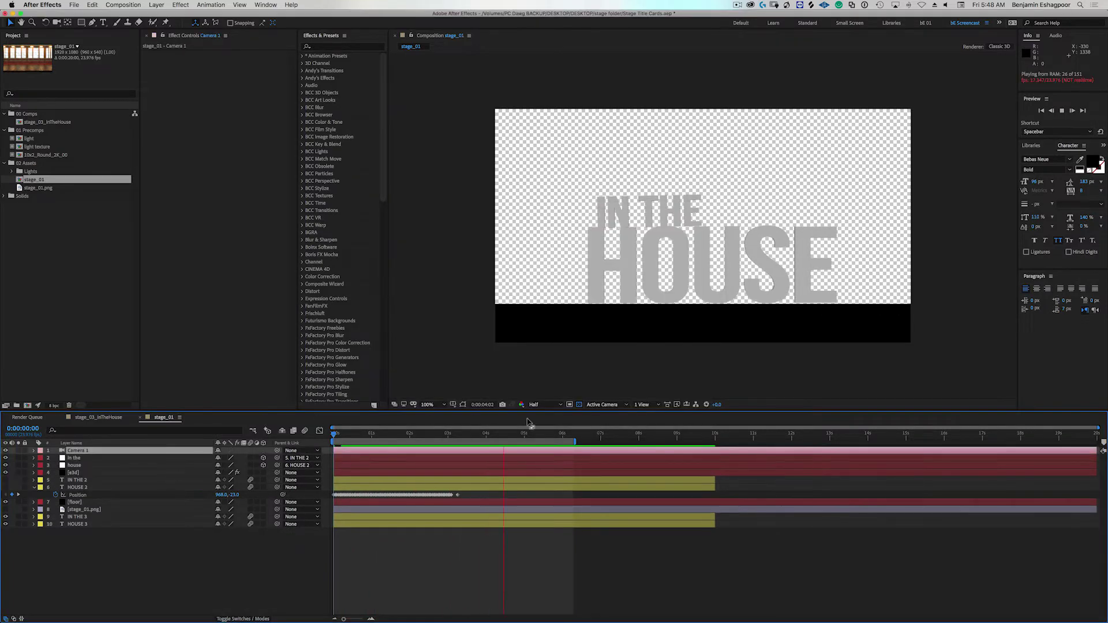
# - Collapse the HOUSE 2 layer's Position property and stop the preview playback
pyautogui.click(78, 488)
pyautogui.press('u')
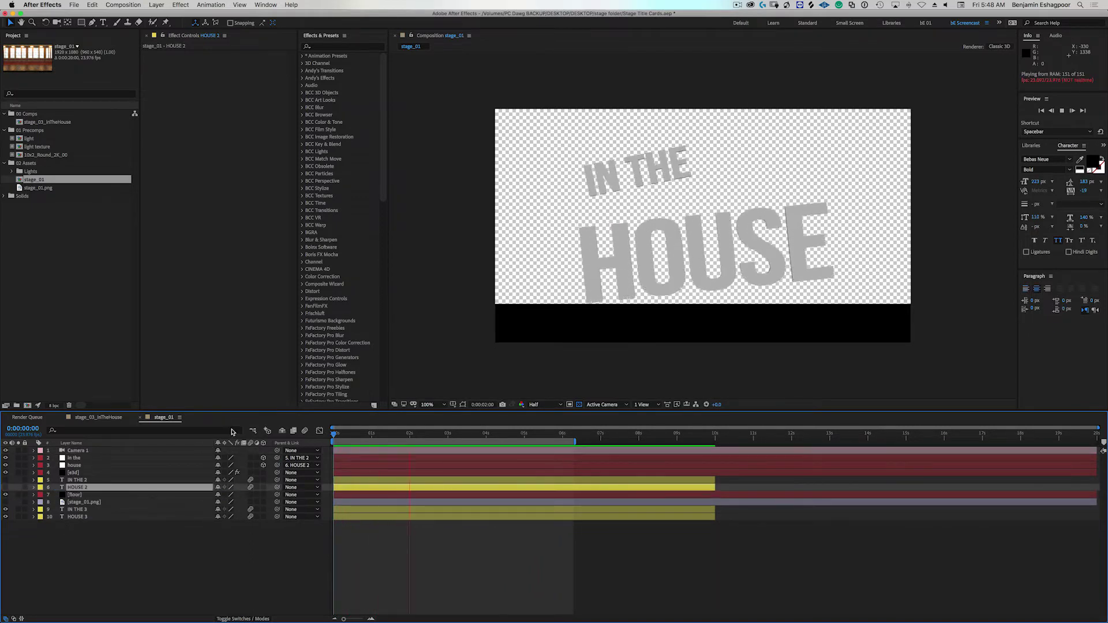
pyautogui.press('space')
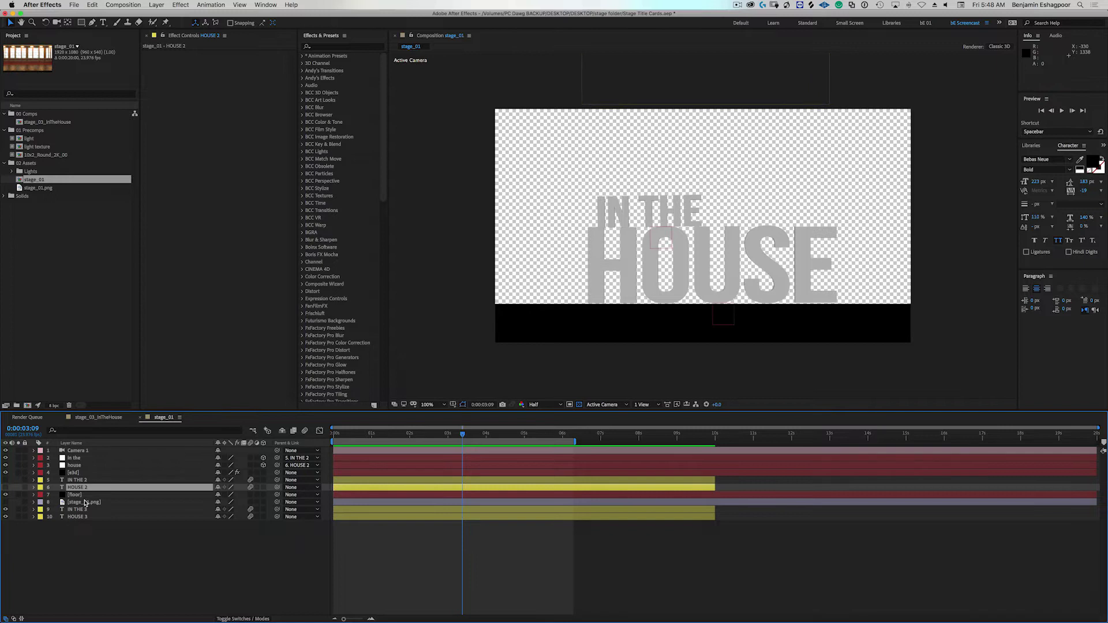
# - Show the stage_01.png background layer, hide the floor layer and preview the animation
pyautogui.click(78, 501)
pyautogui.click(5, 502)
pyautogui.click(74, 494)
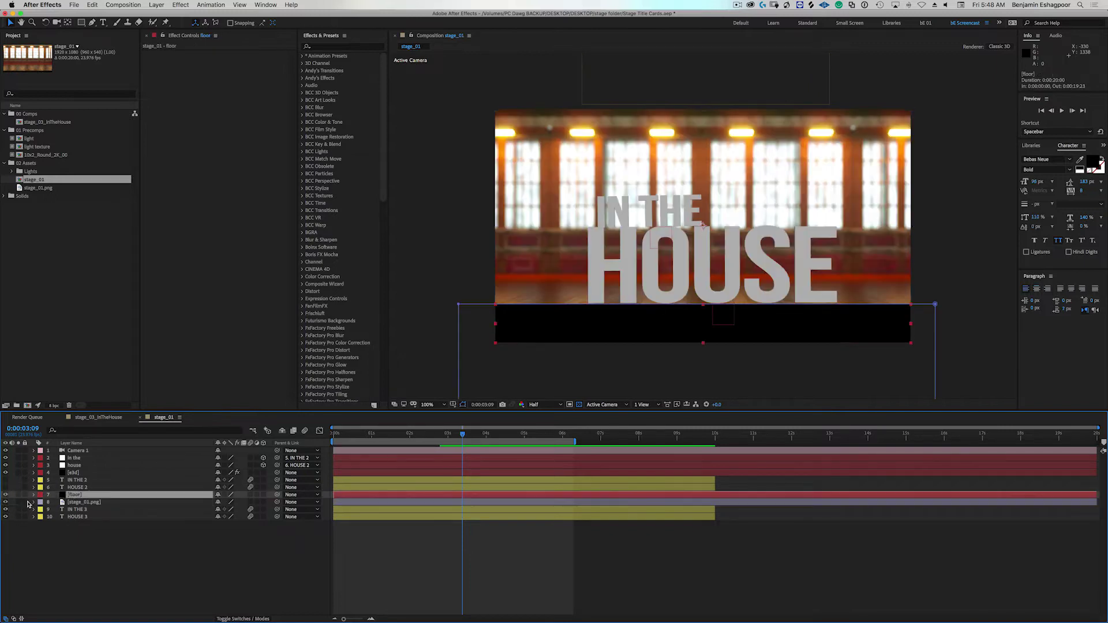
pyautogui.click(133, 568)
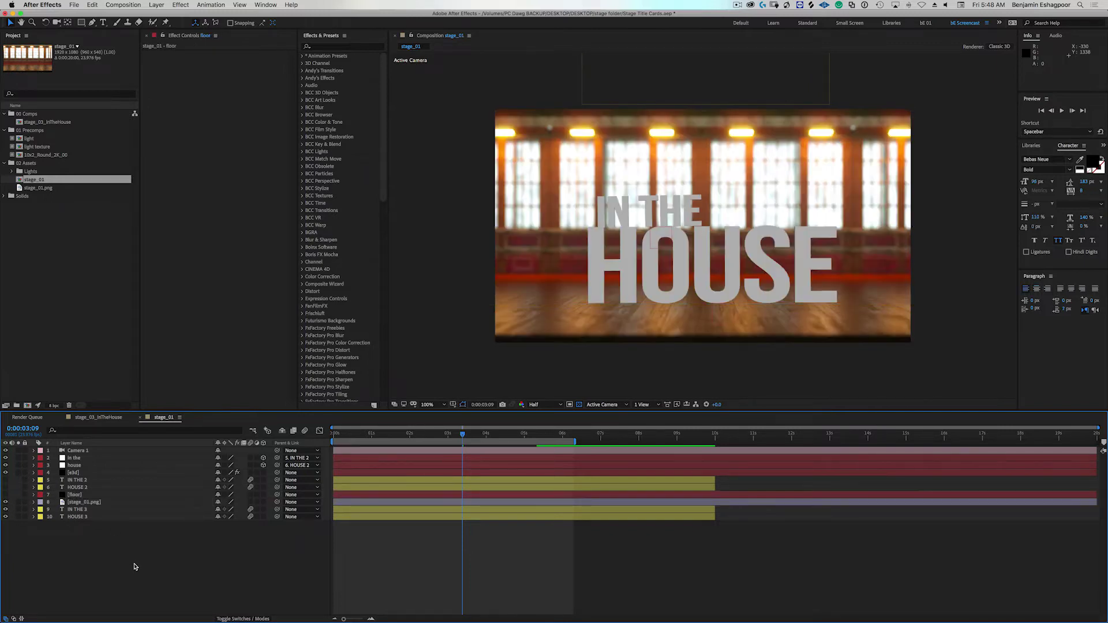
pyautogui.press('space')
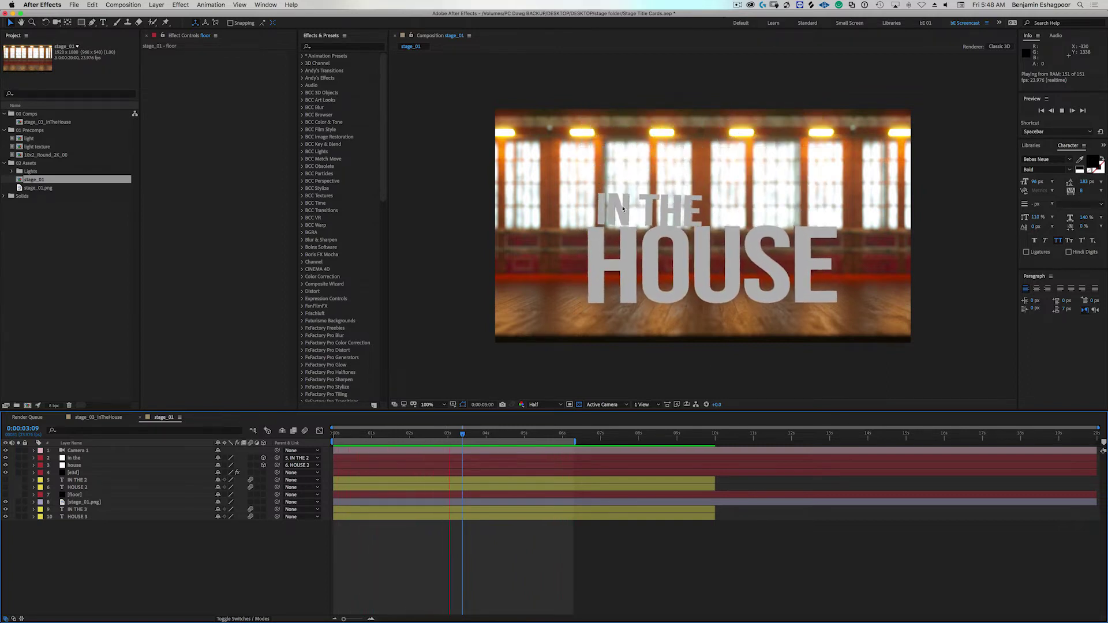
# - Copy the light texture layer from the stage_03_InTheHouse comp and paste it into the stage_01 comp
pyautogui.click(106, 418)
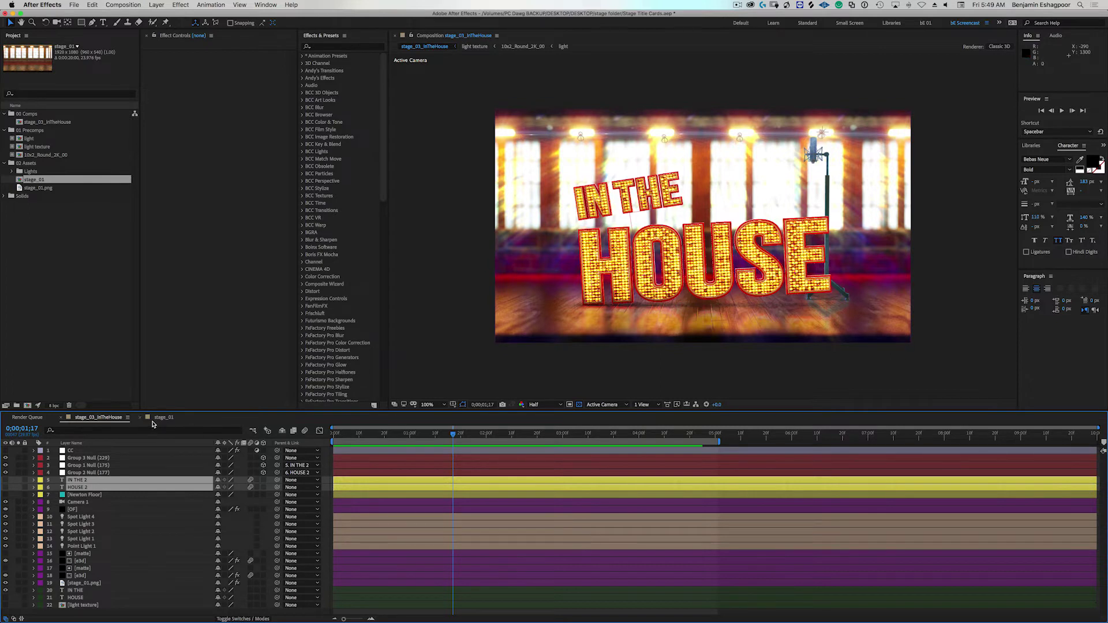
pyautogui.click(88, 605)
pyautogui.press('super+c')
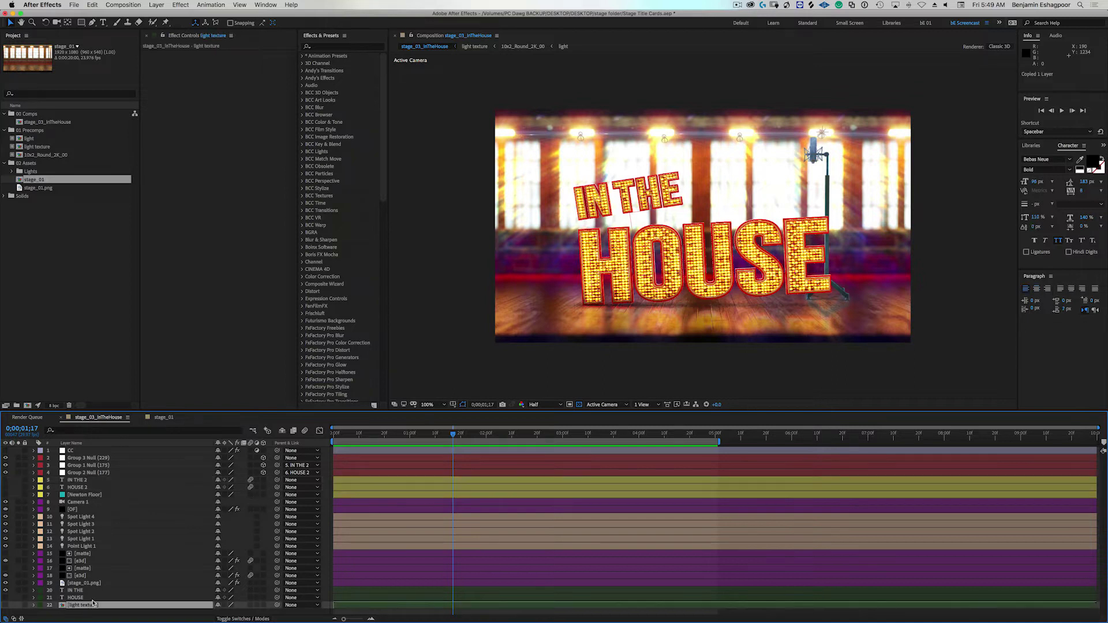
pyautogui.click(164, 417)
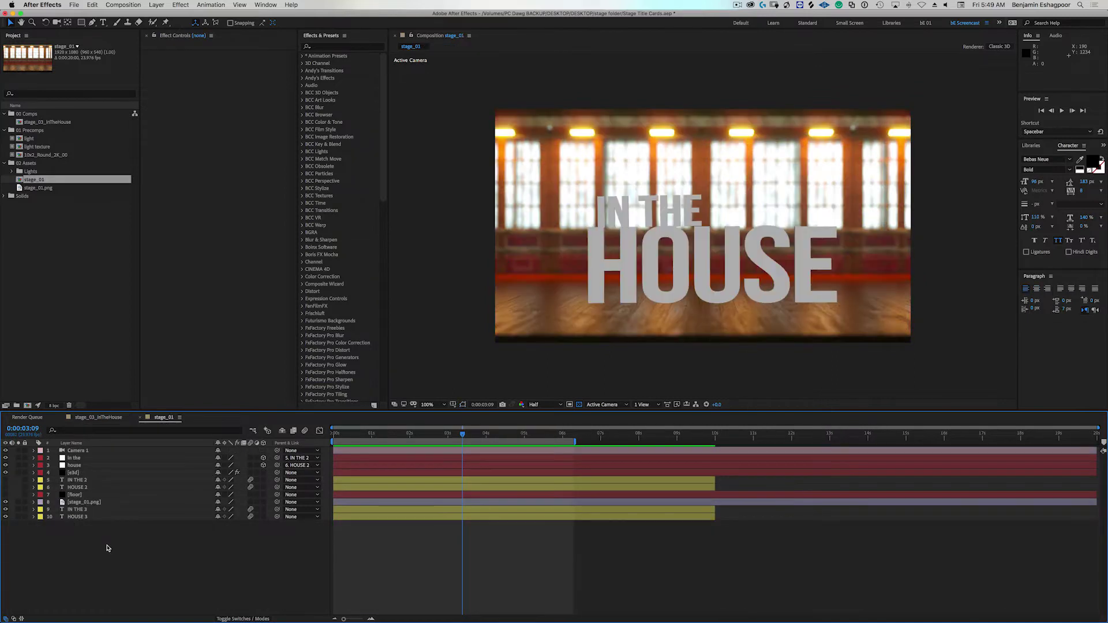
pyautogui.press('super+v')
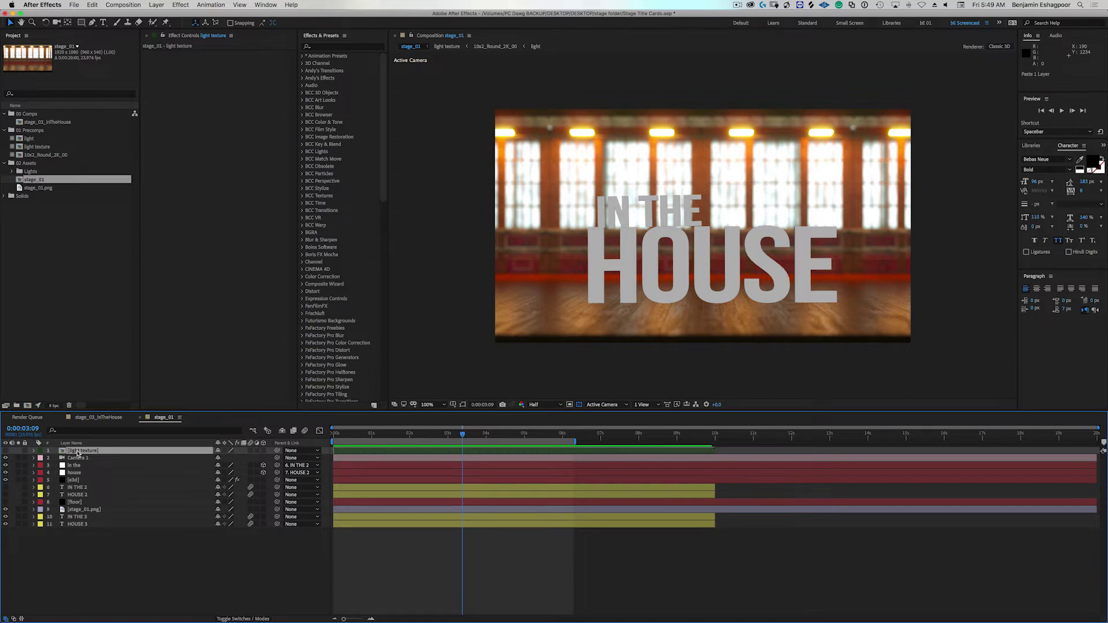
# - Turn off the proxies of the light texture, 10x2_Round_2K_00 and light precomps, opening the nested comps down to light
pyautogui.doubleClick(78, 453)
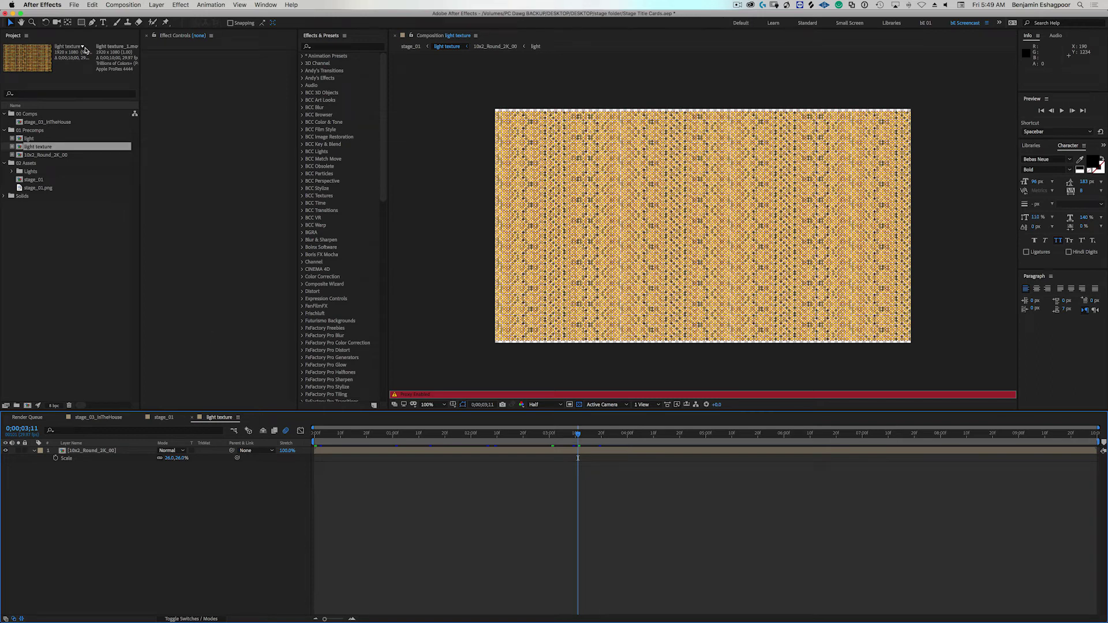
pyautogui.click(13, 146)
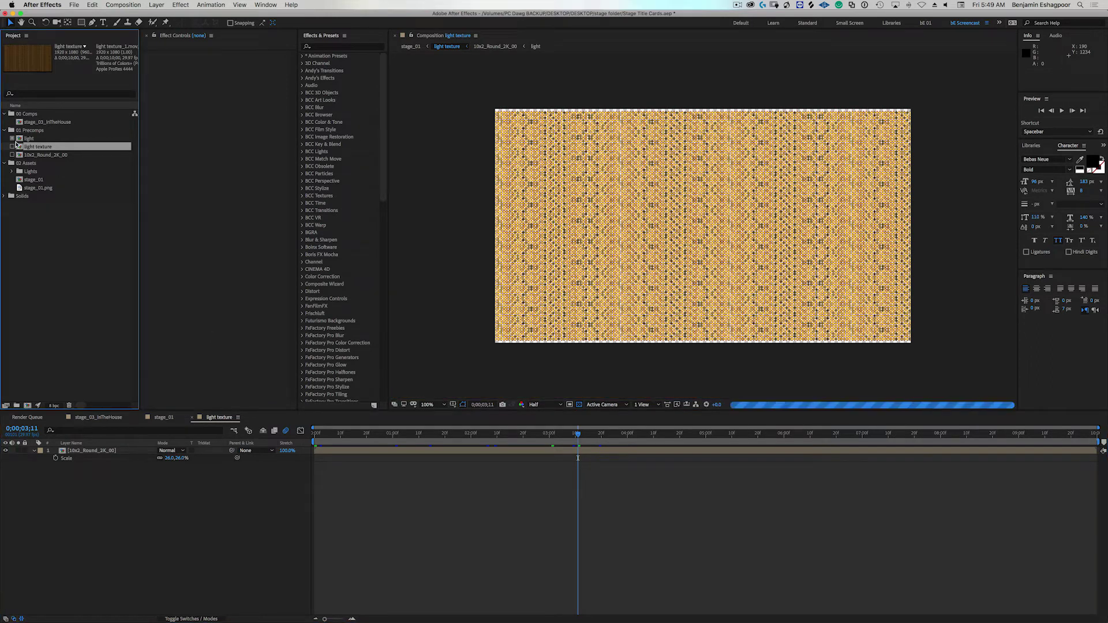
pyautogui.click(230, 423)
pyautogui.doubleClick(106, 451)
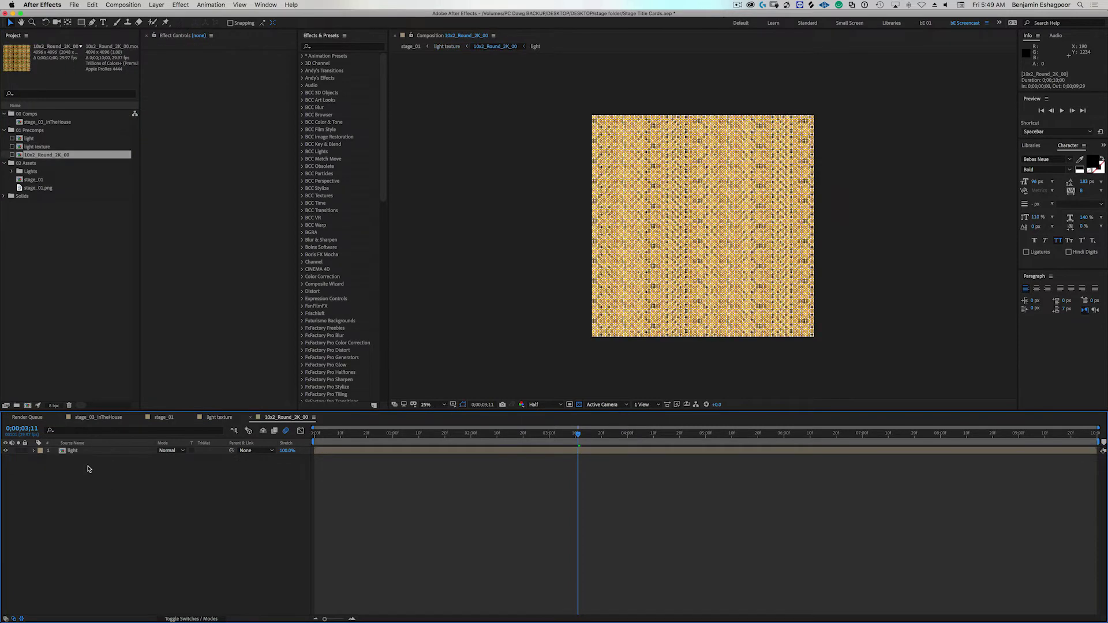
pyautogui.doubleClick(76, 453)
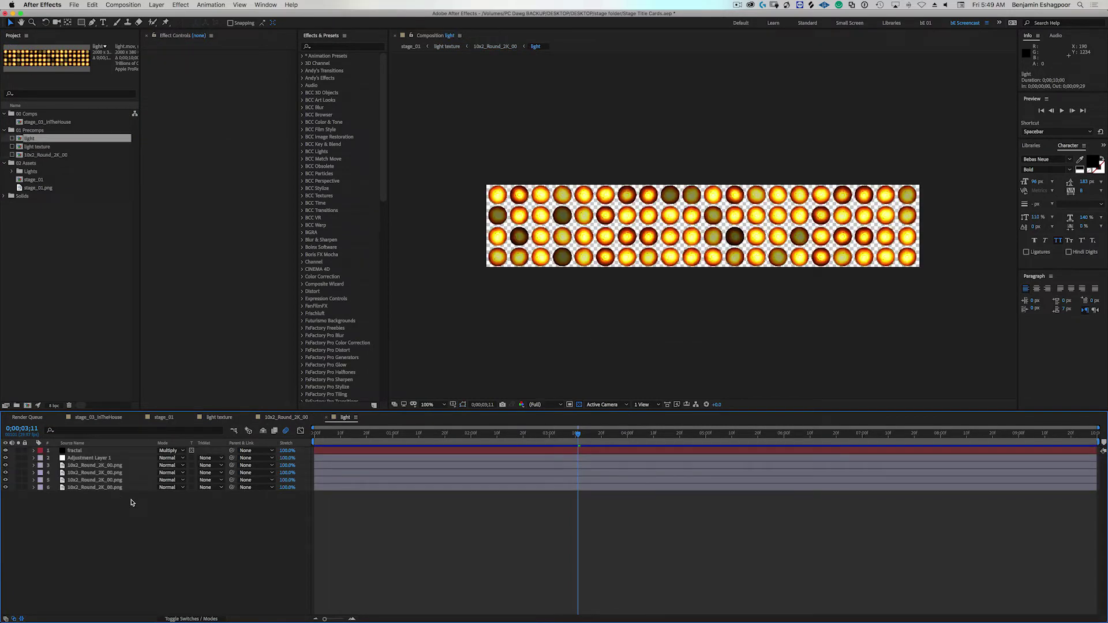
# - Reveal the source file of the uppermost 10x2_Round_2K_00.png layer in Finder and view the image in Quick Look
pyautogui.click(105, 465)
pyautogui.rightClick(105, 465)
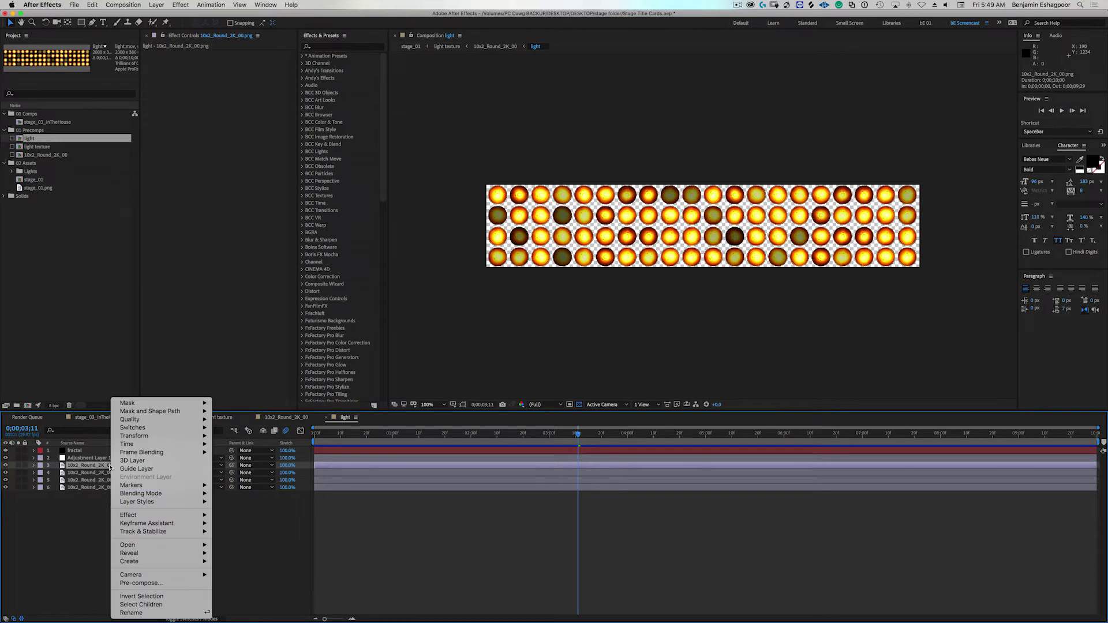
pyautogui.moveTo(151, 553)
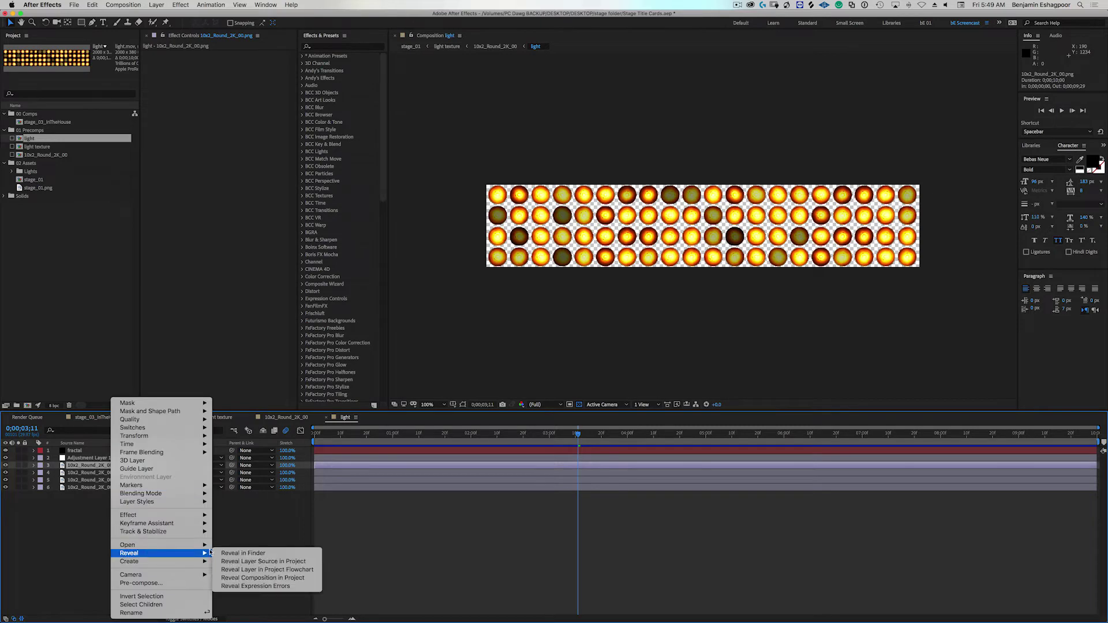
pyautogui.click(262, 554)
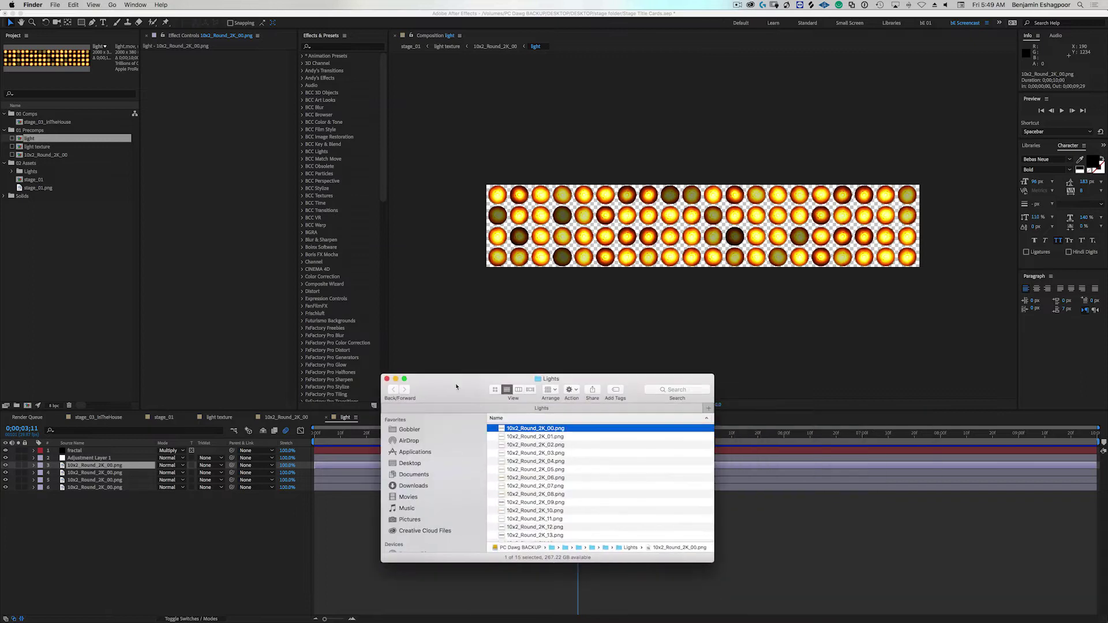
pyautogui.press('space')
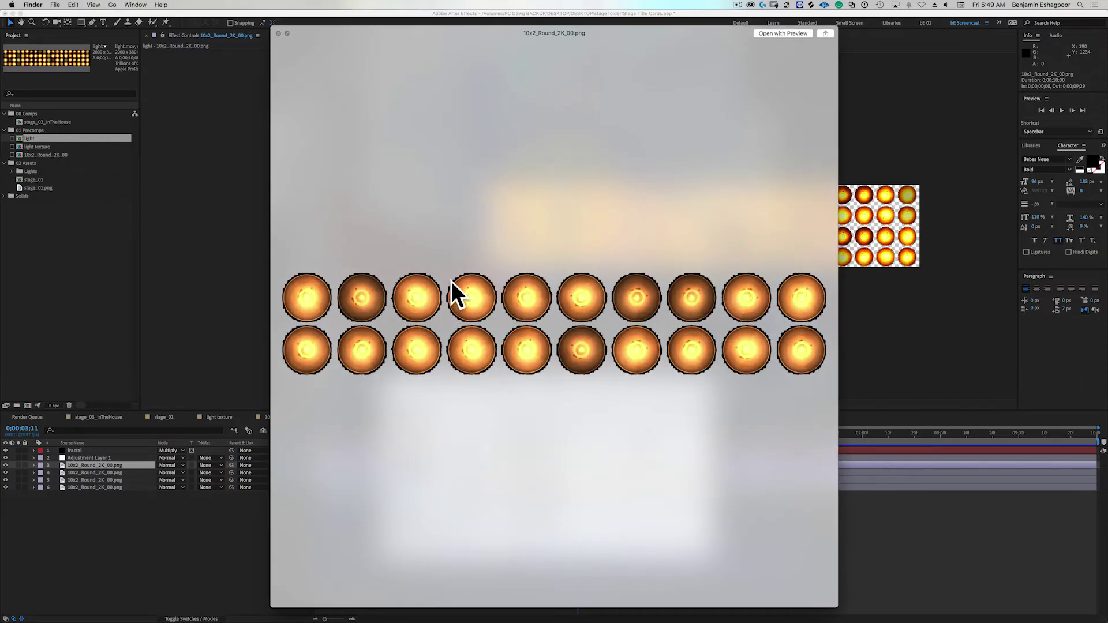
pyautogui.press('space')
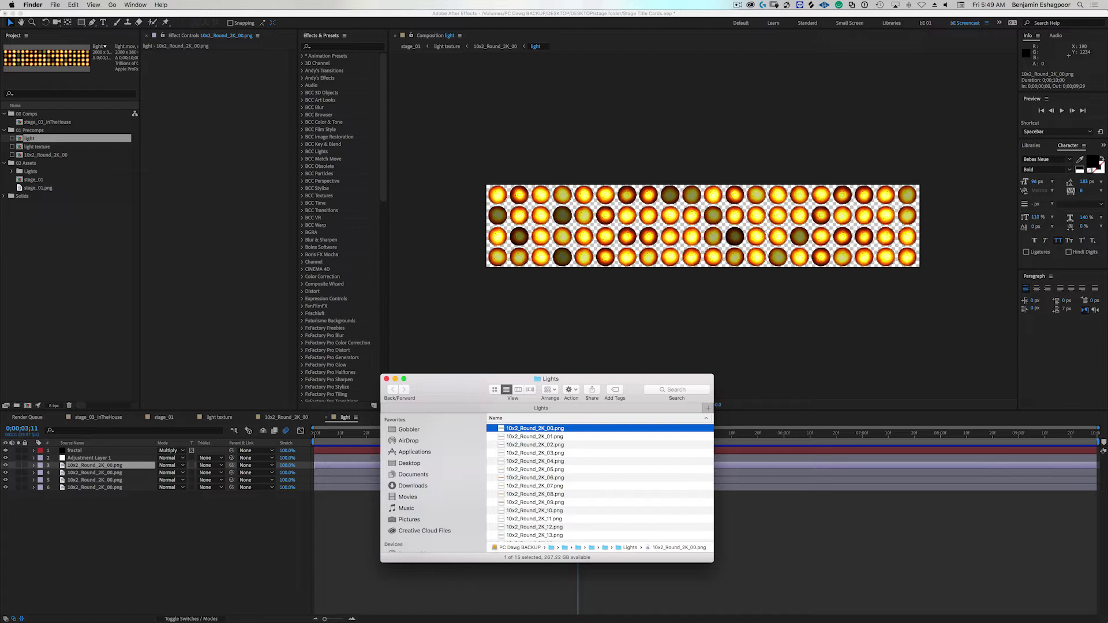
# - Open a new Finder window and go to the Materials folder inside Documents > VideoCopilot
pyautogui.press('super+Tab')
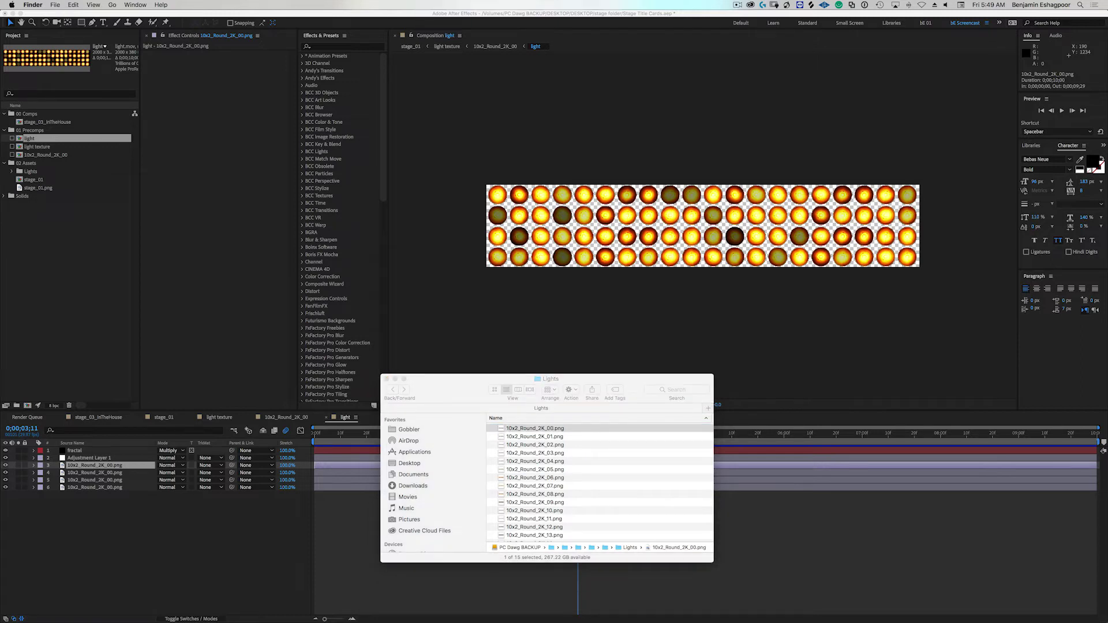
pyautogui.press('super+n')
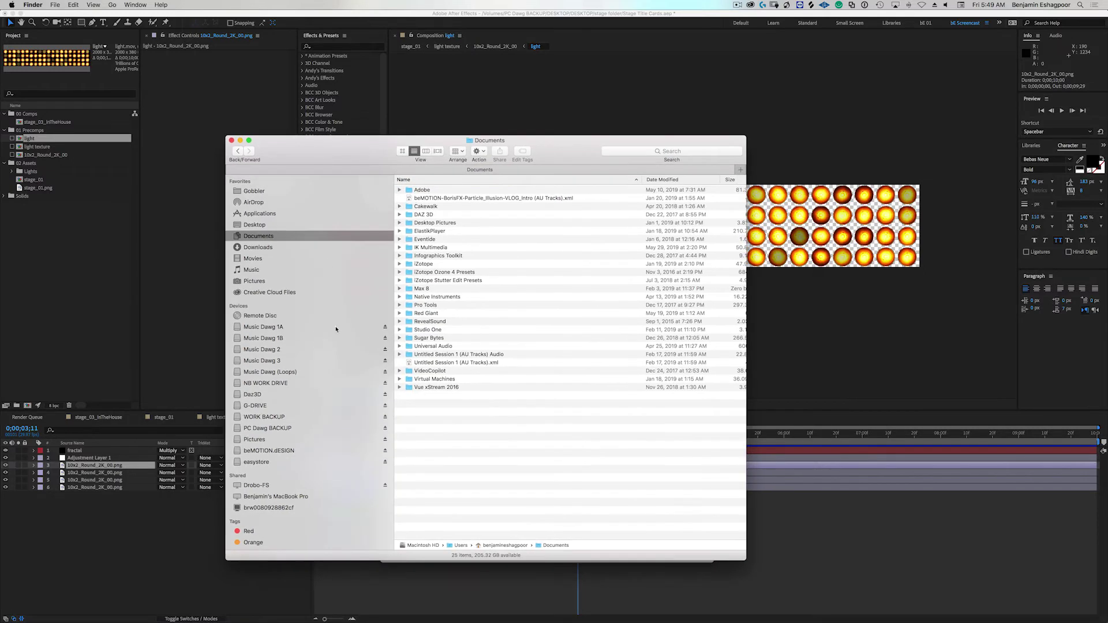
pyautogui.doubleClick(429, 372)
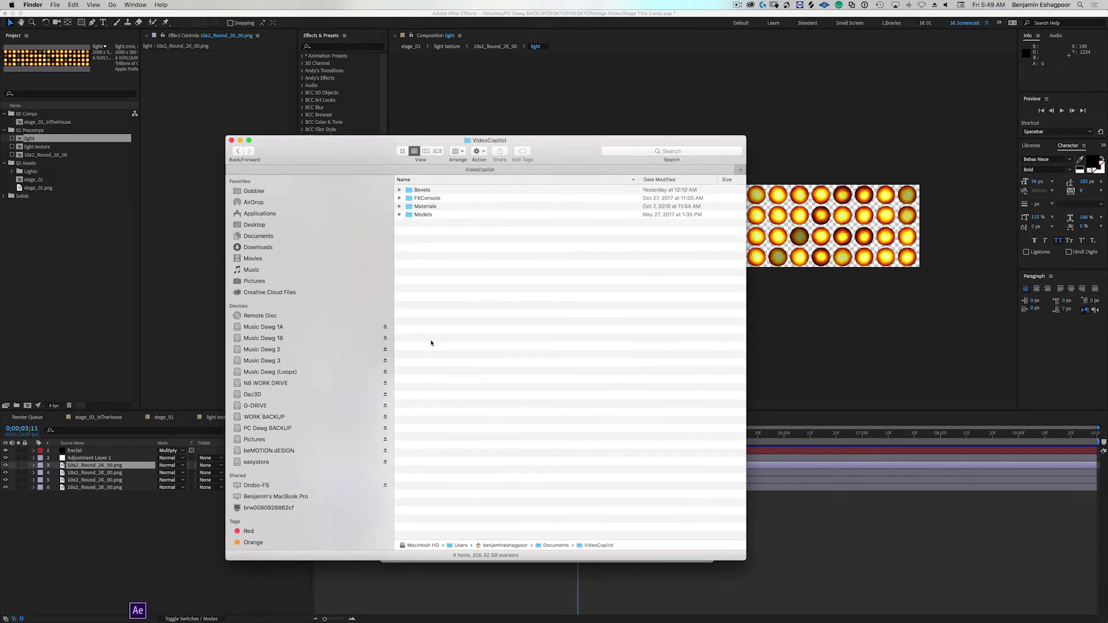
pyautogui.doubleClick(428, 208)
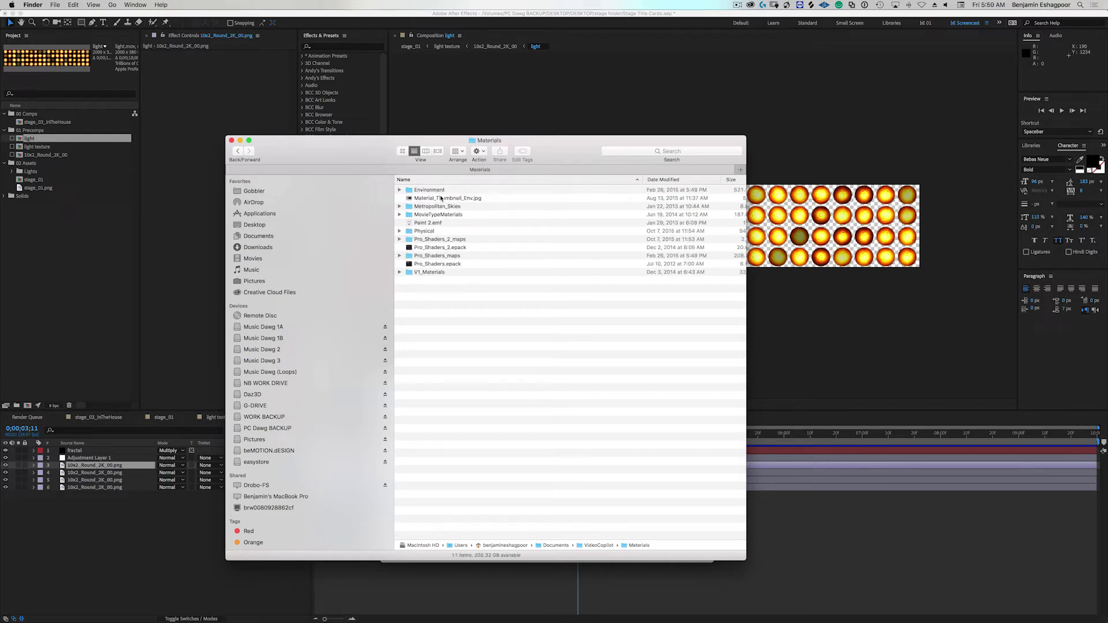
# - Open the Environment materials folder, collapse BackLight_4K and view the contents of the Basic_2K folder
pyautogui.click(433, 191)
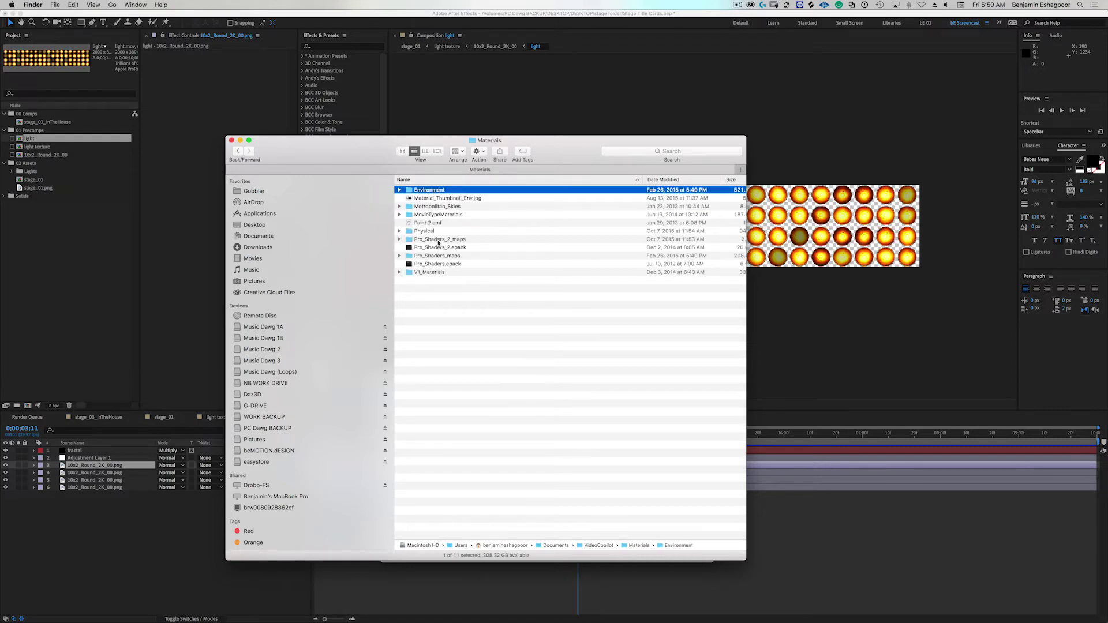
pyautogui.doubleClick(430, 191)
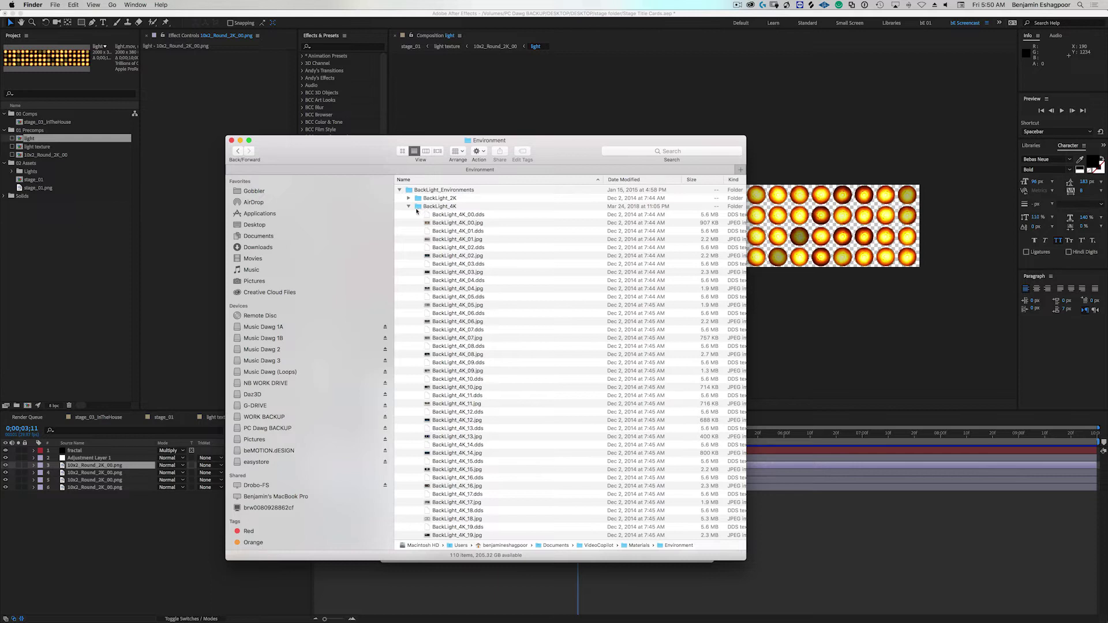
pyautogui.click(409, 206)
pyautogui.click(431, 216)
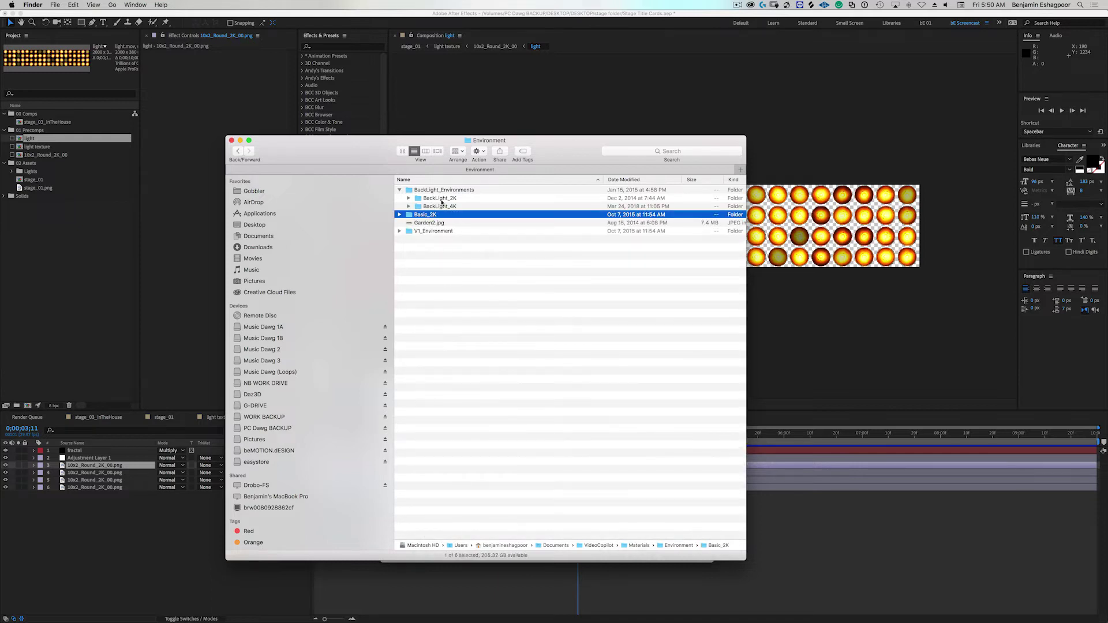
pyautogui.click(442, 199)
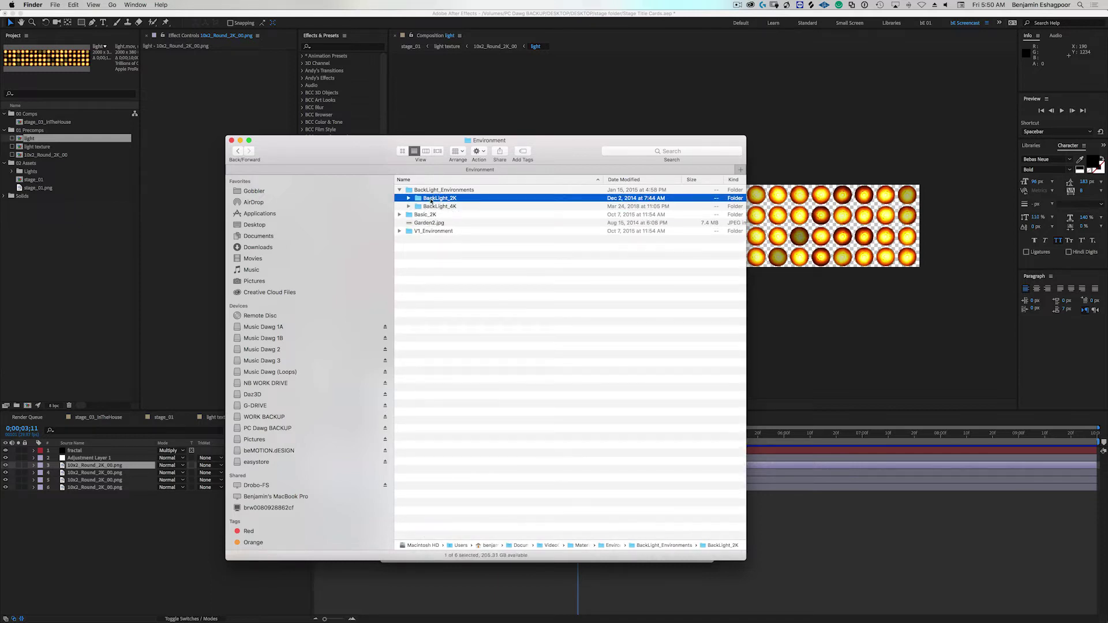
pyautogui.doubleClick(428, 215)
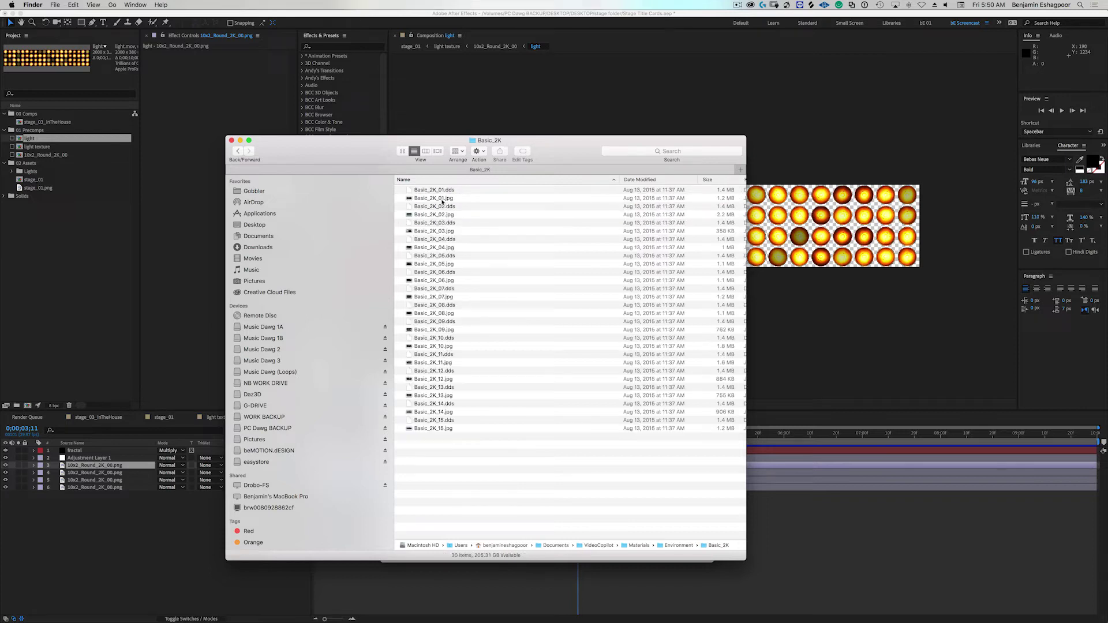
# - Look through the environment maps in the BackLight_2K folder and return to the Materials folder
pyautogui.keyDown('super'); pyautogui.click(483, 142); pyautogui.keyUp('super')
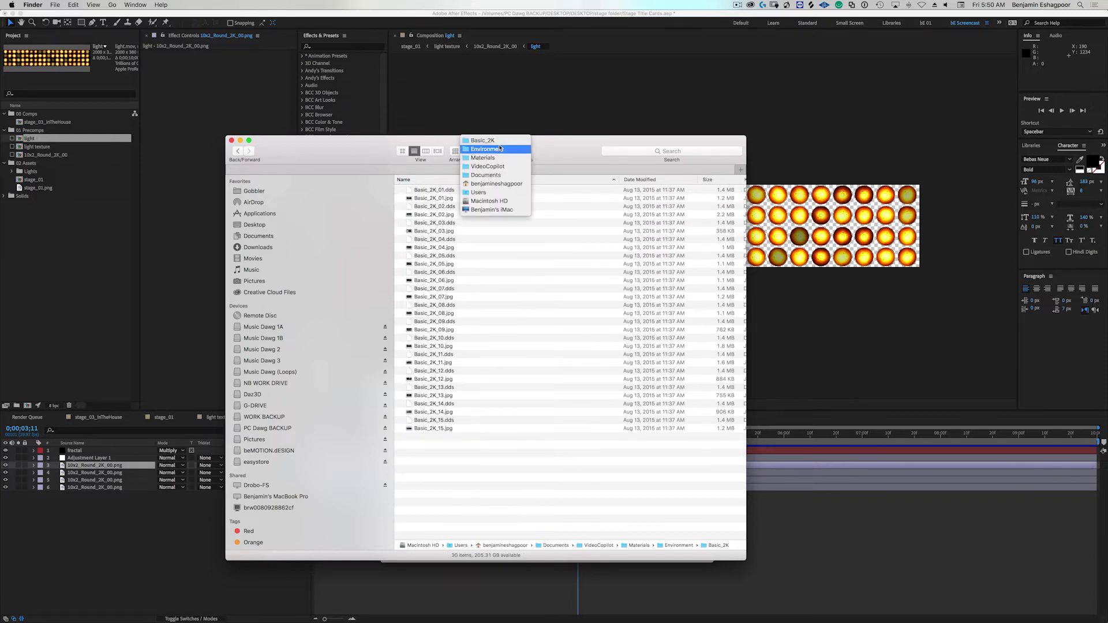
pyautogui.click(488, 149)
pyautogui.doubleClick(438, 199)
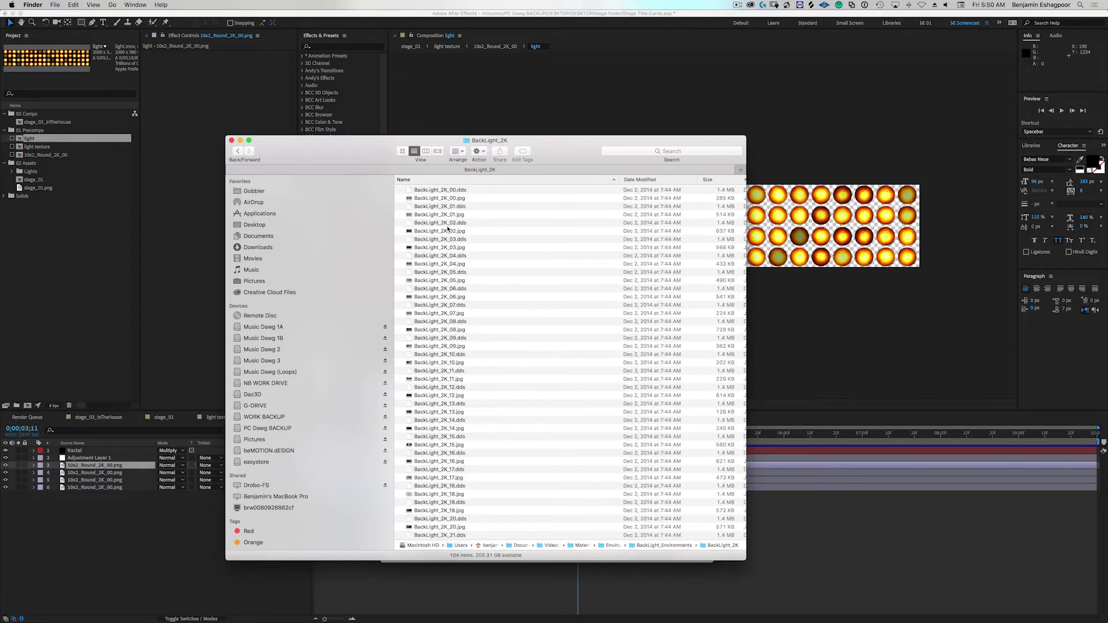
pyautogui.scroll(-15, 445, 270)
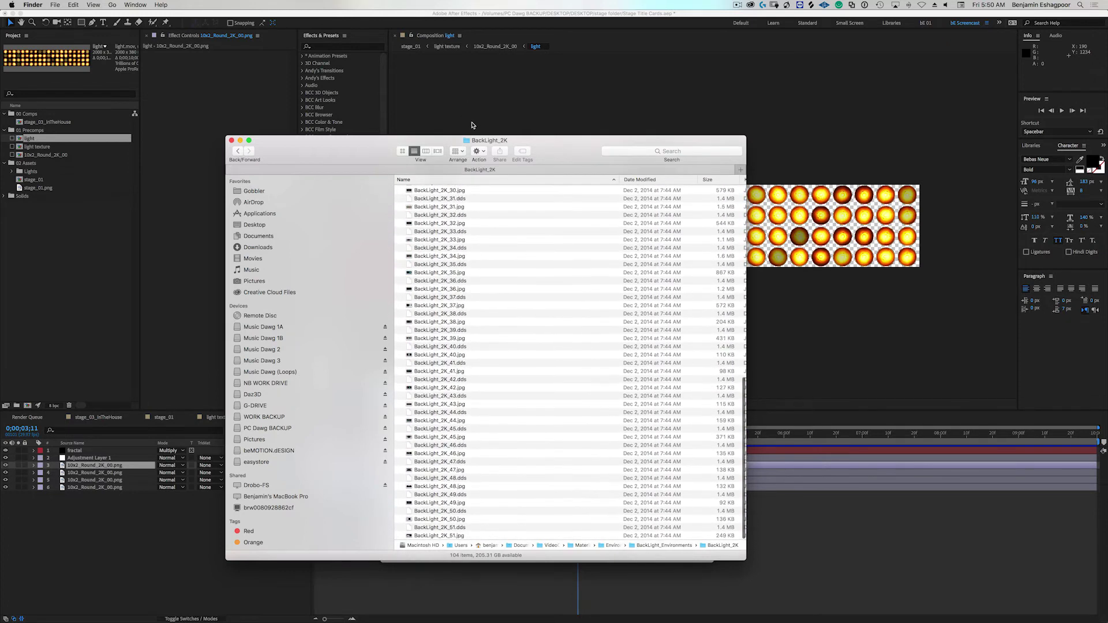
pyautogui.keyDown('super'); pyautogui.click(481, 141); pyautogui.keyUp('super')
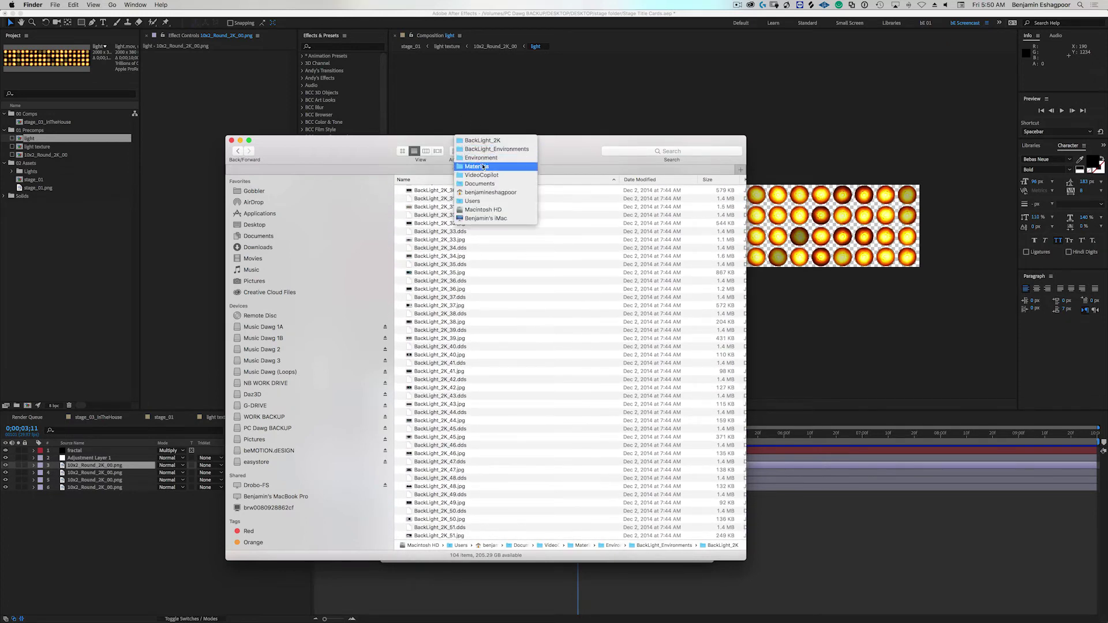
pyautogui.click(483, 167)
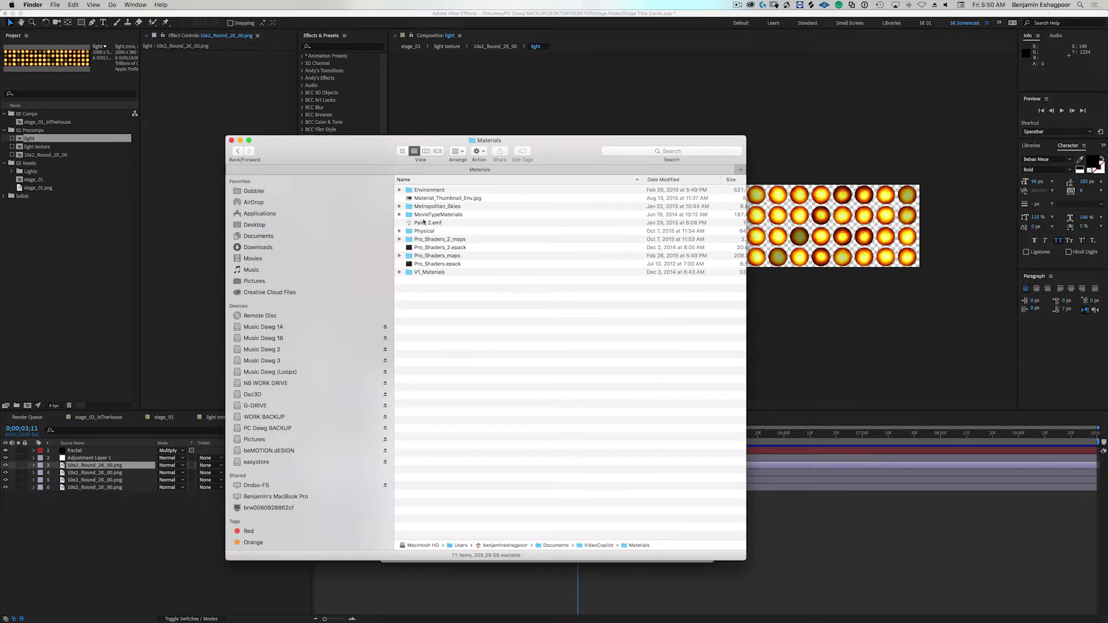
# - Go to the VideoCopilot folder and open Models > BackLight > Light_Arrays_2K
pyautogui.click(440, 214)
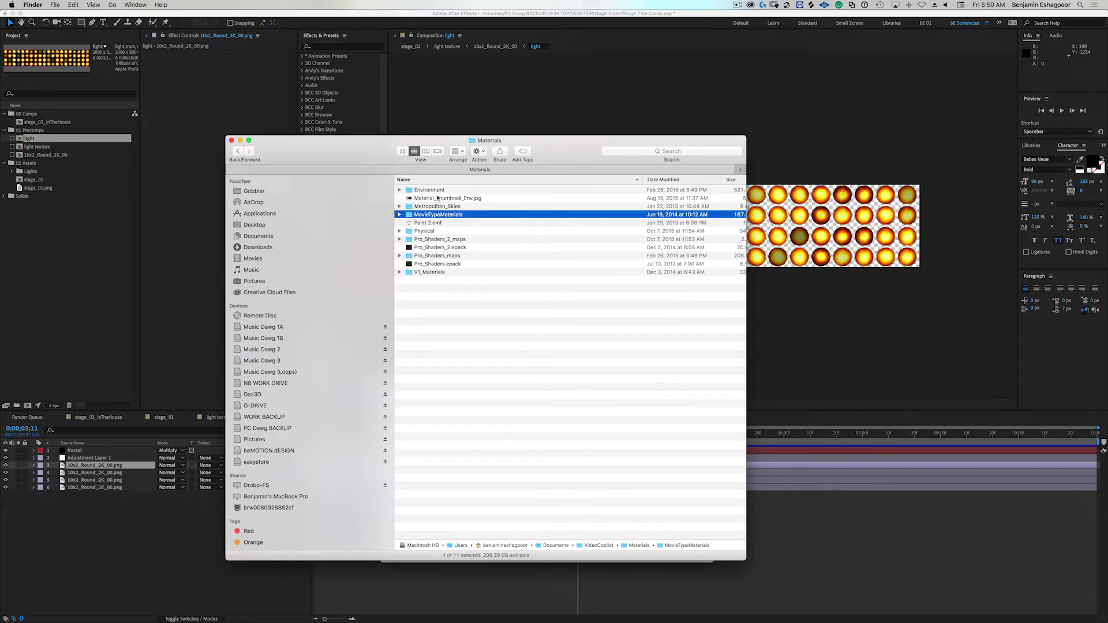
pyautogui.click(433, 191)
pyautogui.press('super+Up')
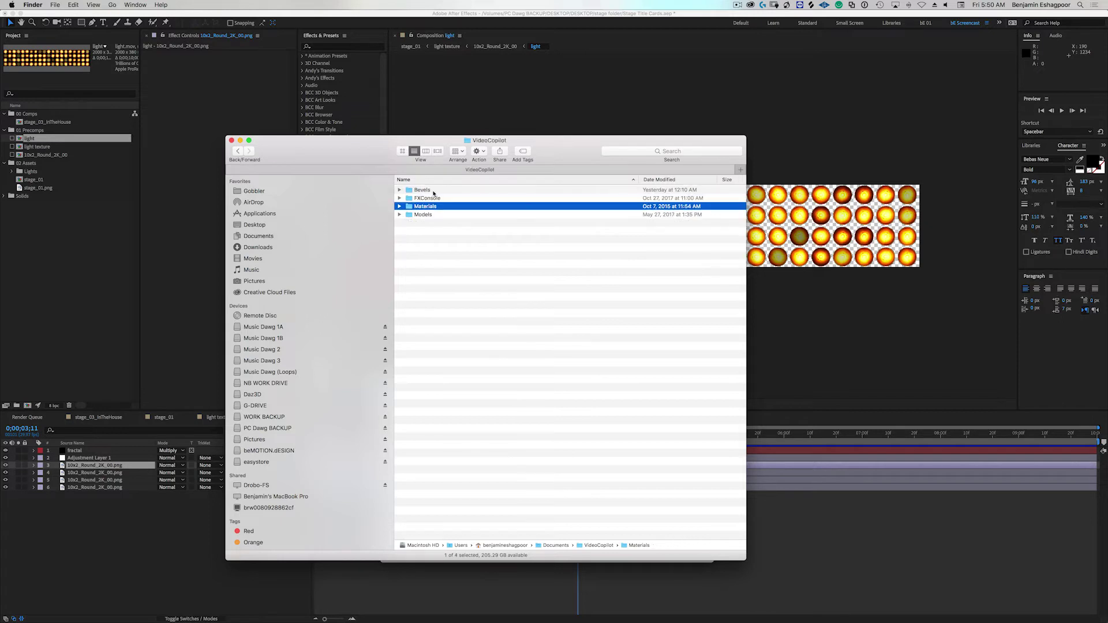
pyautogui.press('Down')
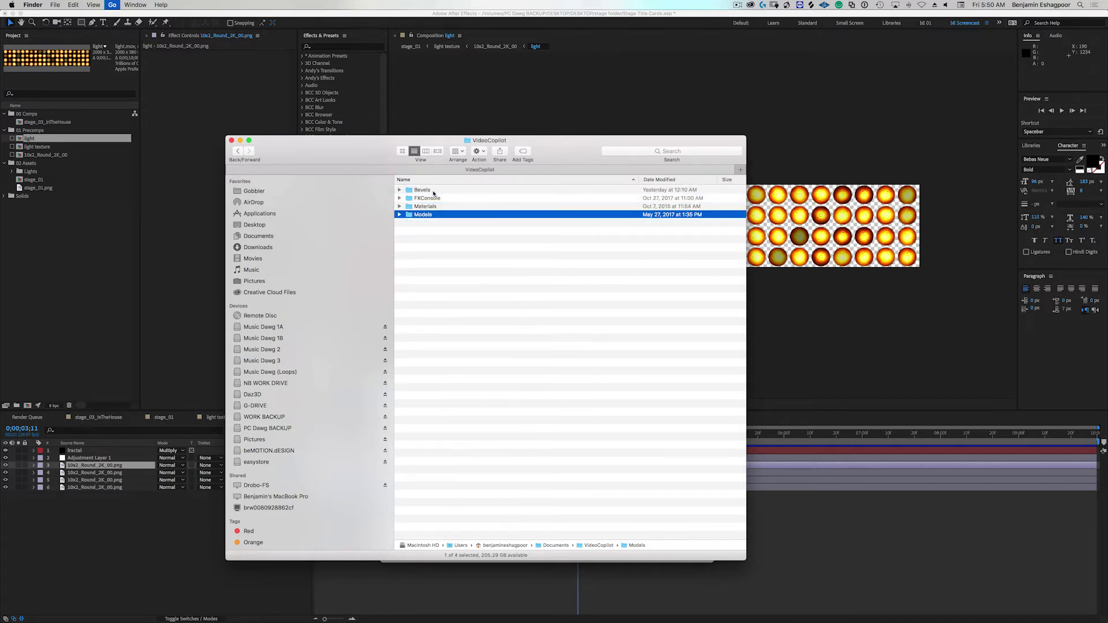
pyautogui.press('super+Down')
pyautogui.press('Down')
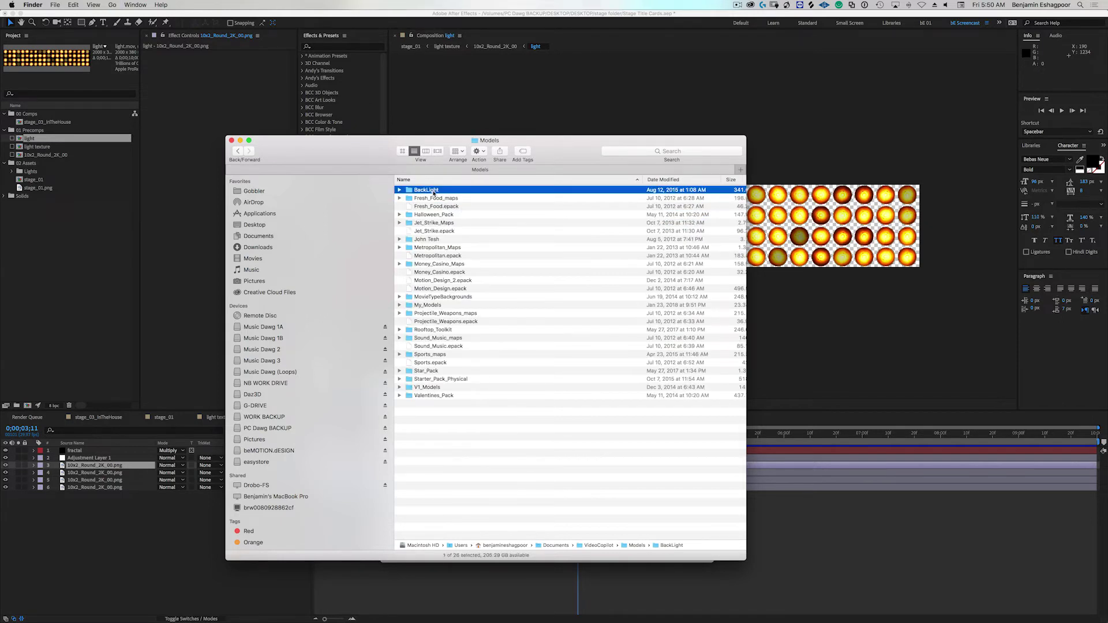
pyautogui.press('super+Down')
pyautogui.press('Down')
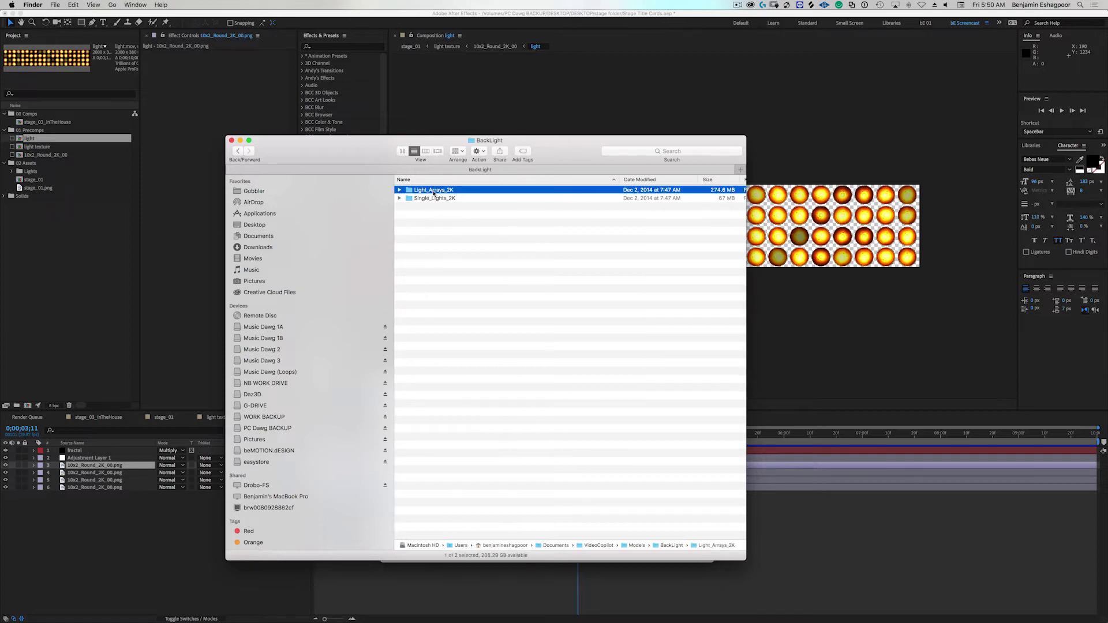
pyautogui.press('super+Down')
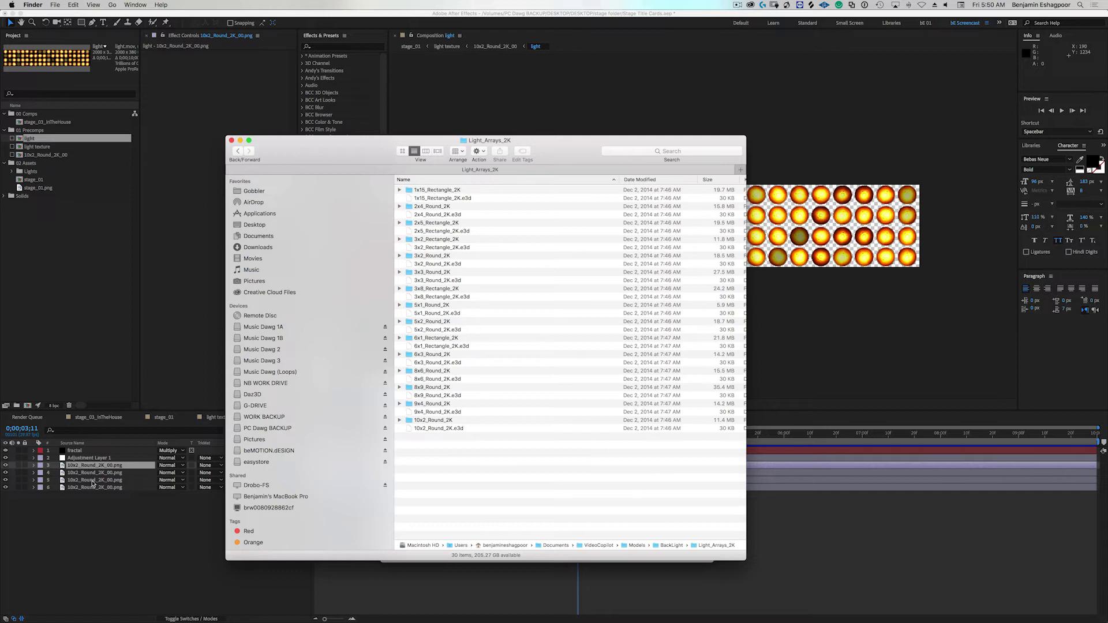
# - Expand the 10x2_Round_2K folder and view 10x2_Round_2K_00.png in Quick Look
pyautogui.click(436, 429)
pyautogui.click(436, 422)
pyautogui.press('Right')
pyautogui.click(447, 430)
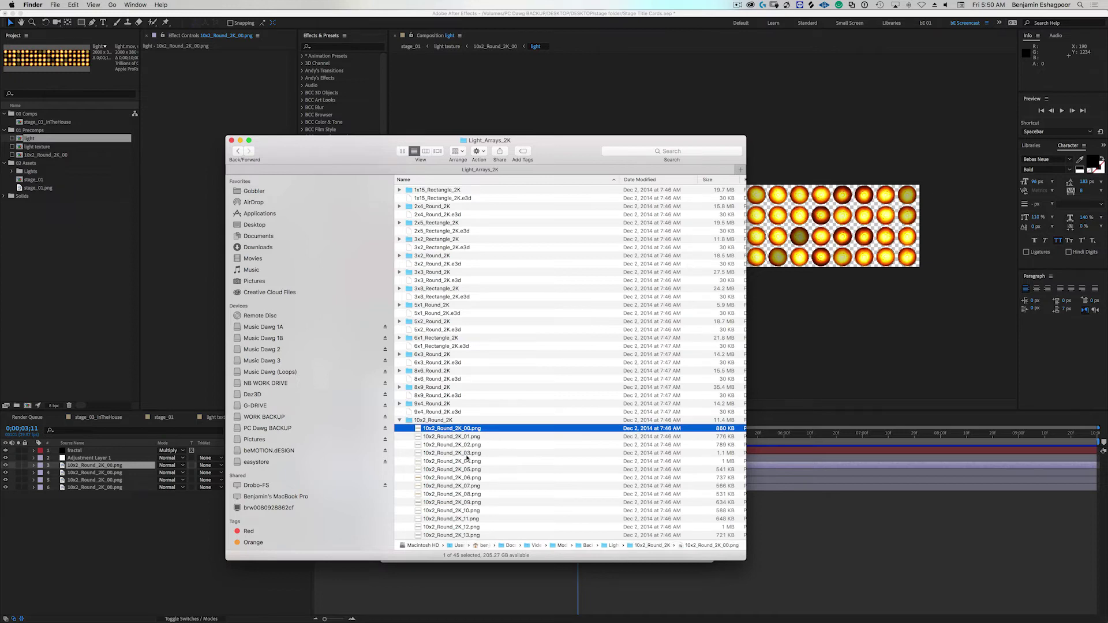
pyautogui.press('space')
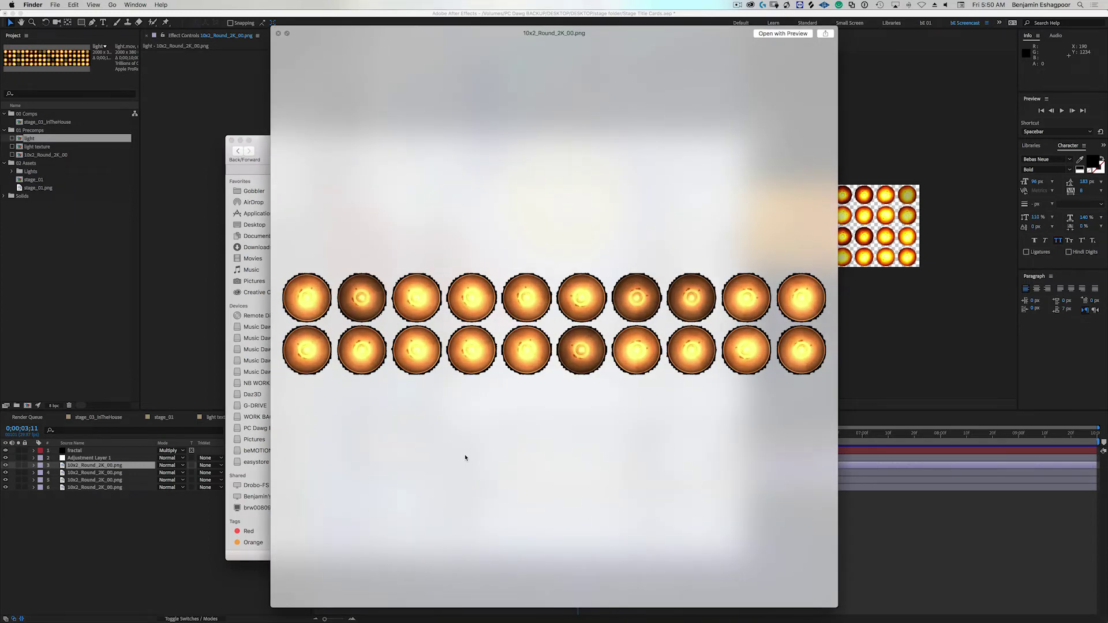
pyautogui.press('space')
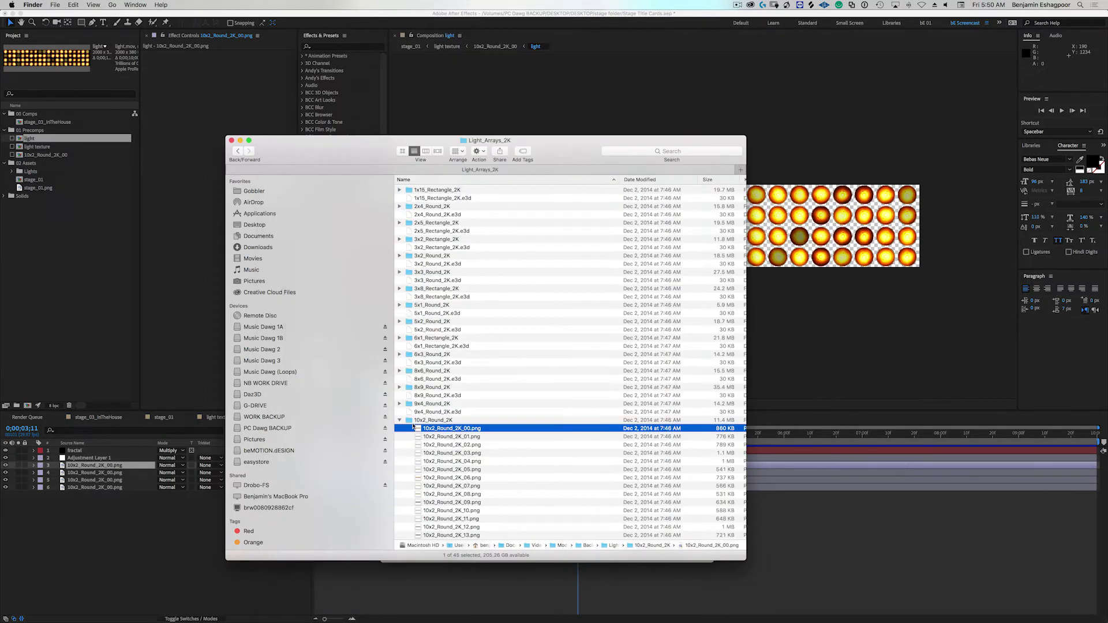
# - Move both Finder windows out of view and switch back to After Effects
pyautogui.moveTo(289, 141); pyautogui.dragTo(1107, 115)
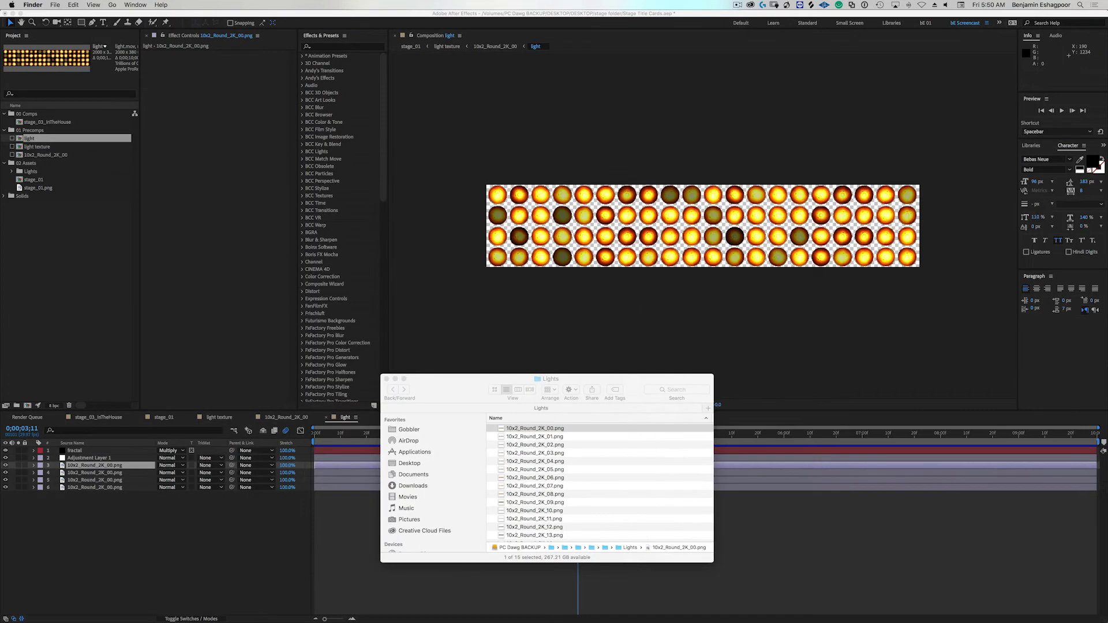
pyautogui.moveTo(465, 383); pyautogui.dragTo(1107, 404)
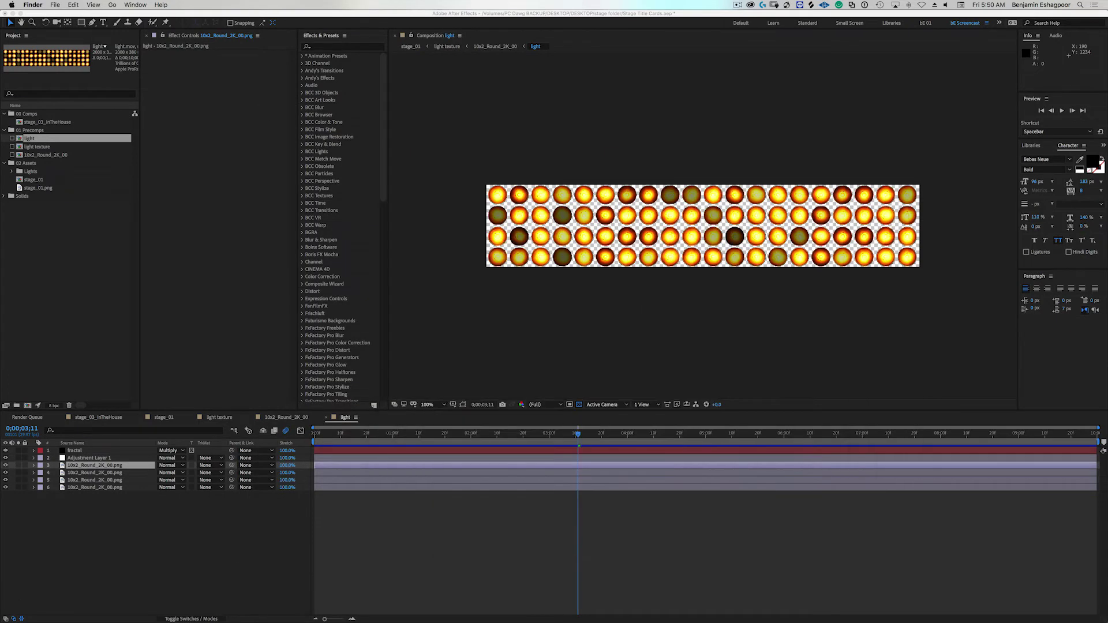
pyautogui.click(246, 534)
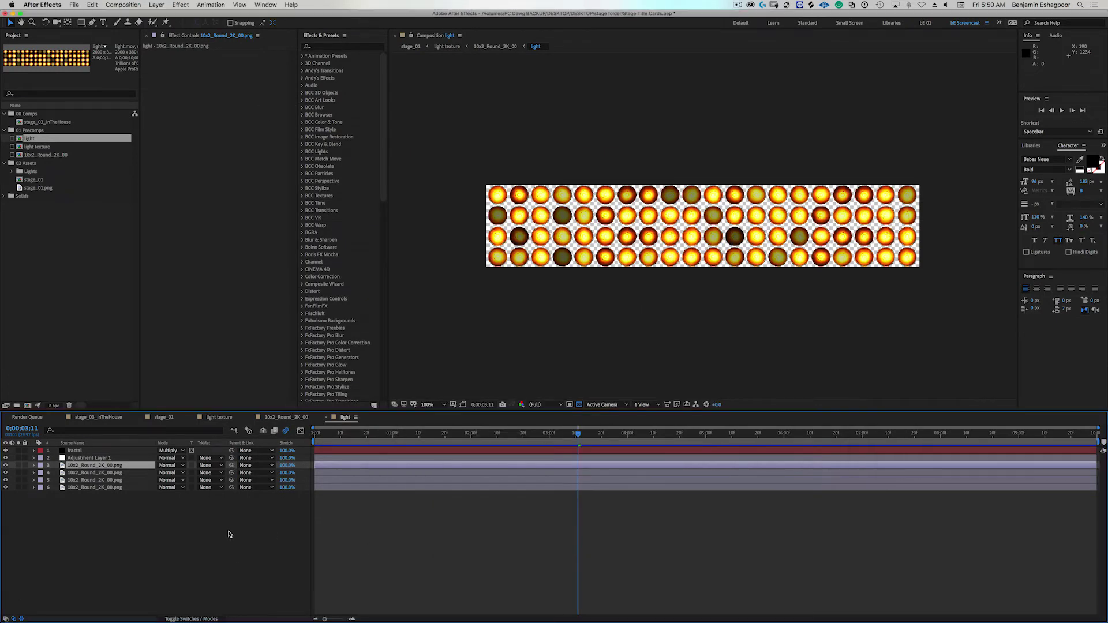
# - Solo the four 10x2_Round_2K_00.png layers together with Adjustment Layer 1 and view its Curves effect
pyautogui.click(18, 465)
pyautogui.moveTo(18, 482); pyautogui.dragTo(18, 488)
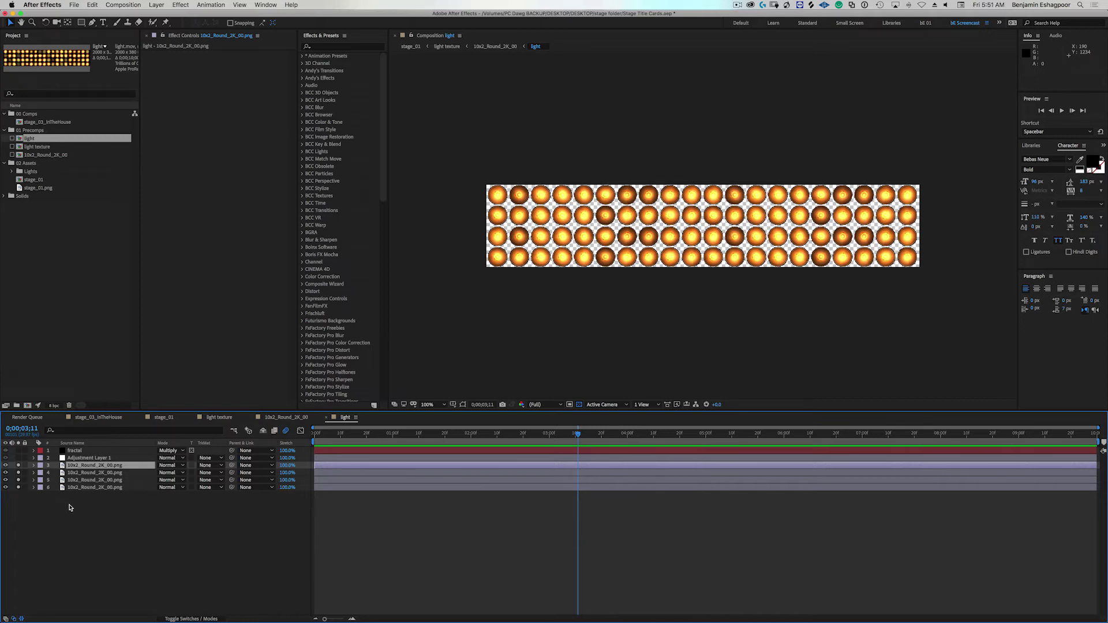
pyautogui.click(80, 458)
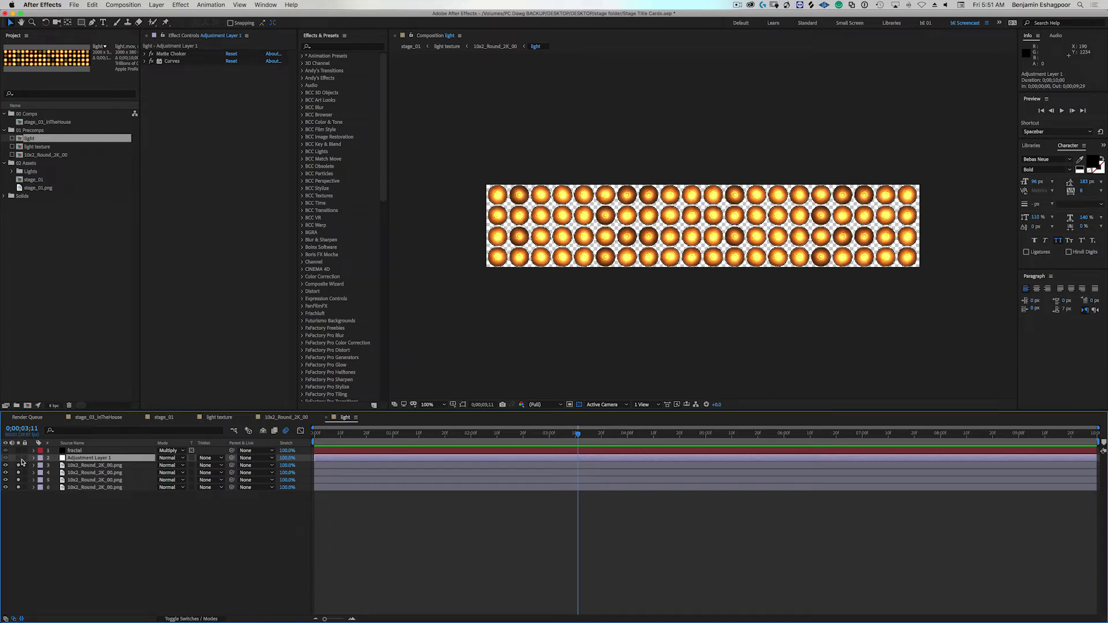
pyautogui.click(19, 458)
pyautogui.click(144, 61)
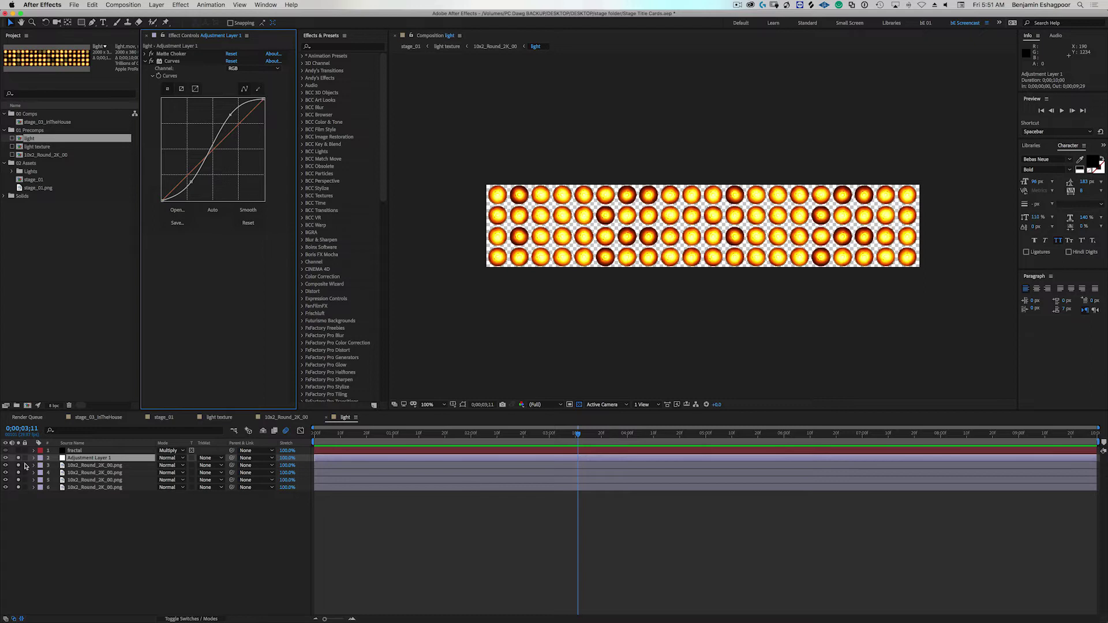
# - Clear the solos and view the fractal layer alone with Preserve Underlying Transparency off, ending with all layers unsoloed
pyautogui.click(72, 451)
pyautogui.moveTo(19, 458); pyautogui.dragTo(13, 516)
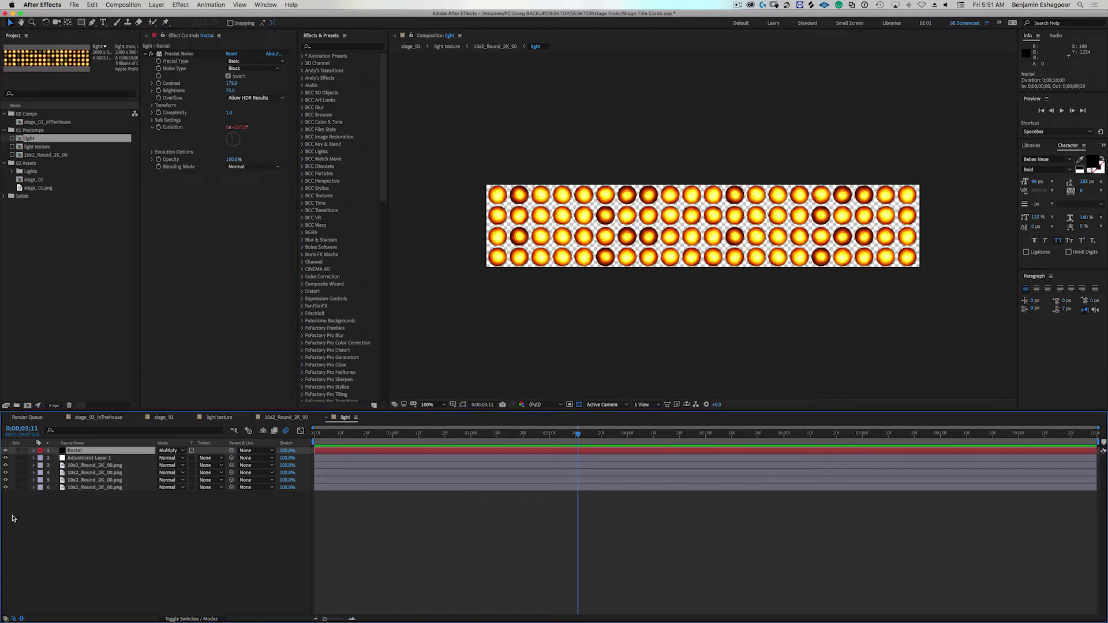
pyautogui.click(19, 451)
pyautogui.click(191, 451)
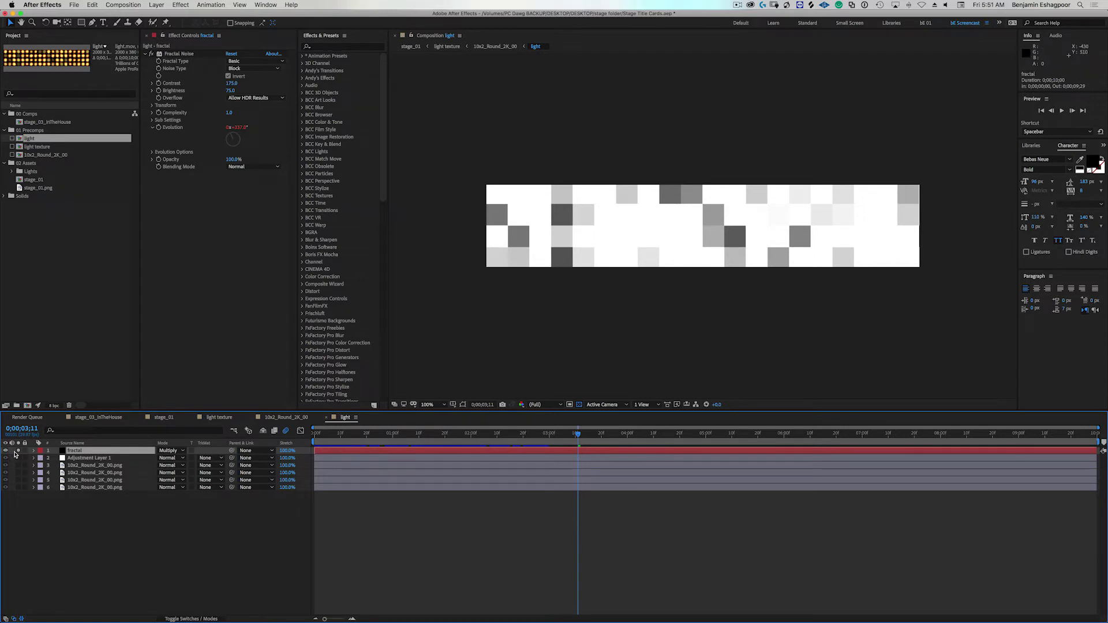
pyautogui.click(18, 450)
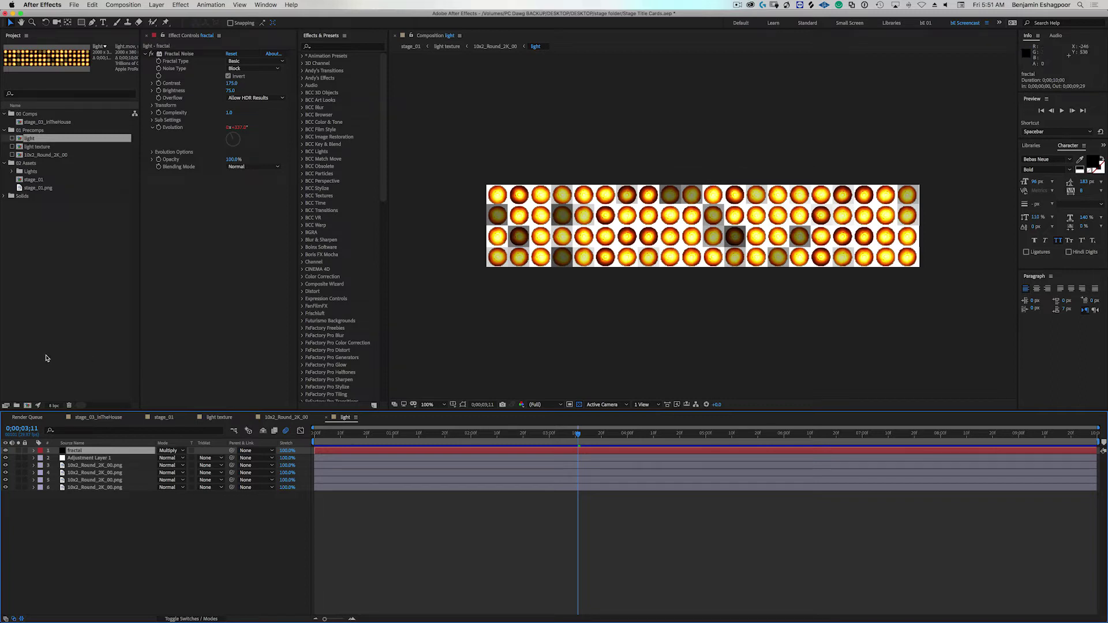
# - Check the fractal layer's blending mode and turn its Preserve Underlying Transparency back on
pyautogui.click(176, 451)
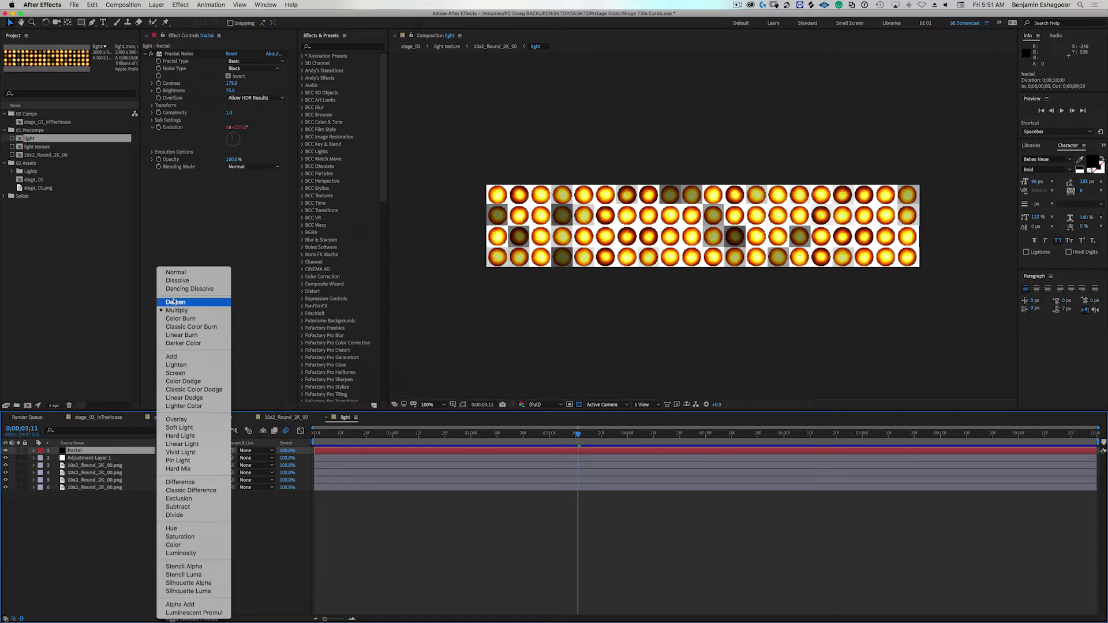
pyautogui.click(68, 577)
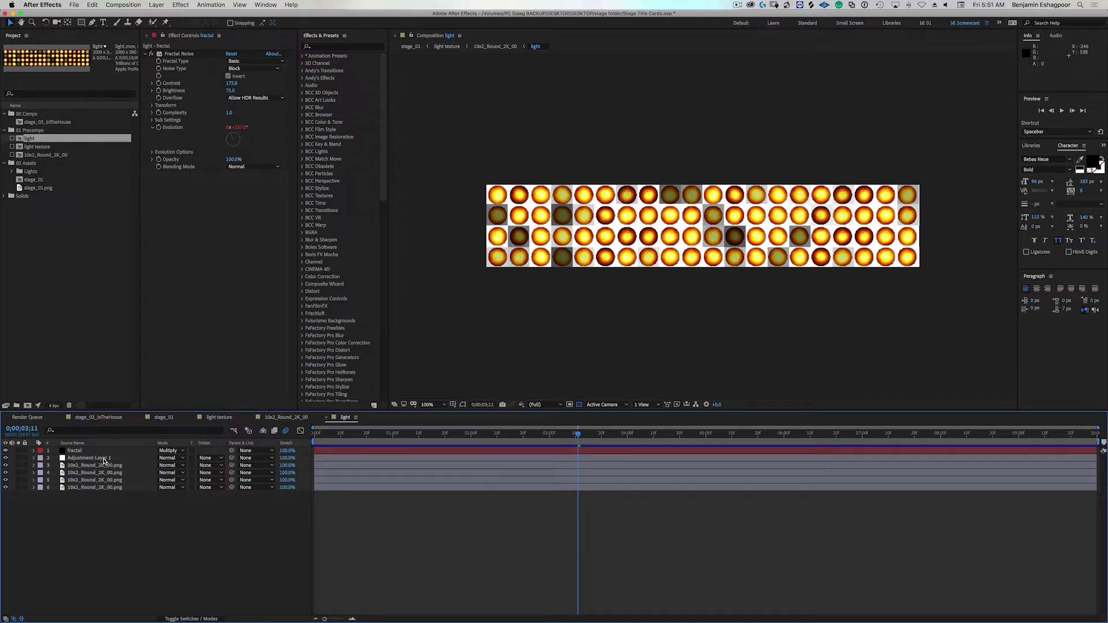
pyautogui.click(84, 451)
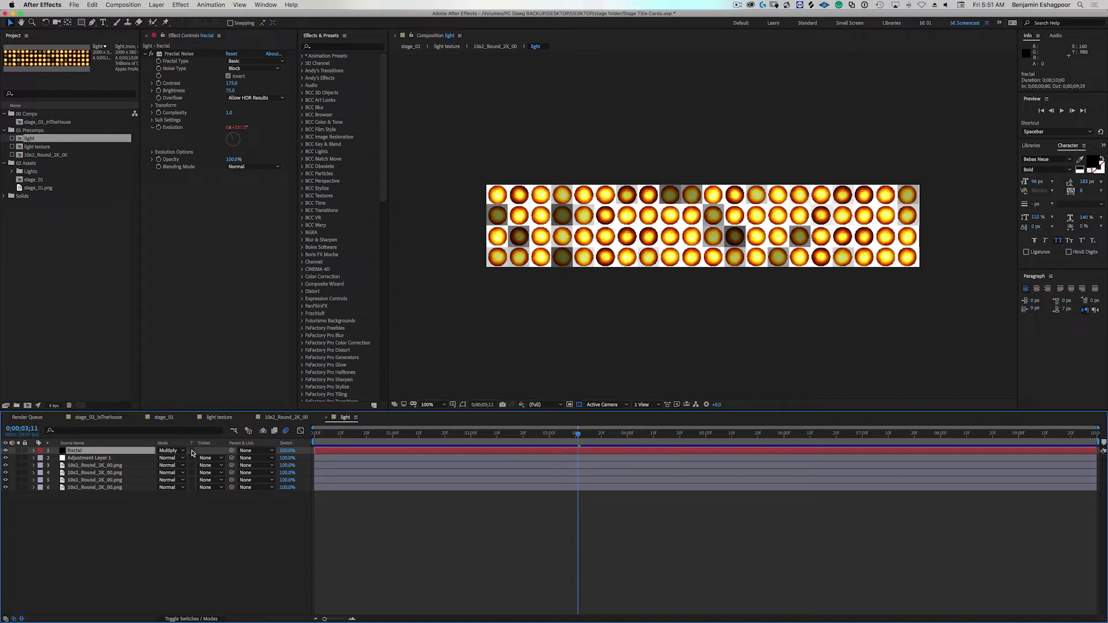
pyautogui.click(191, 451)
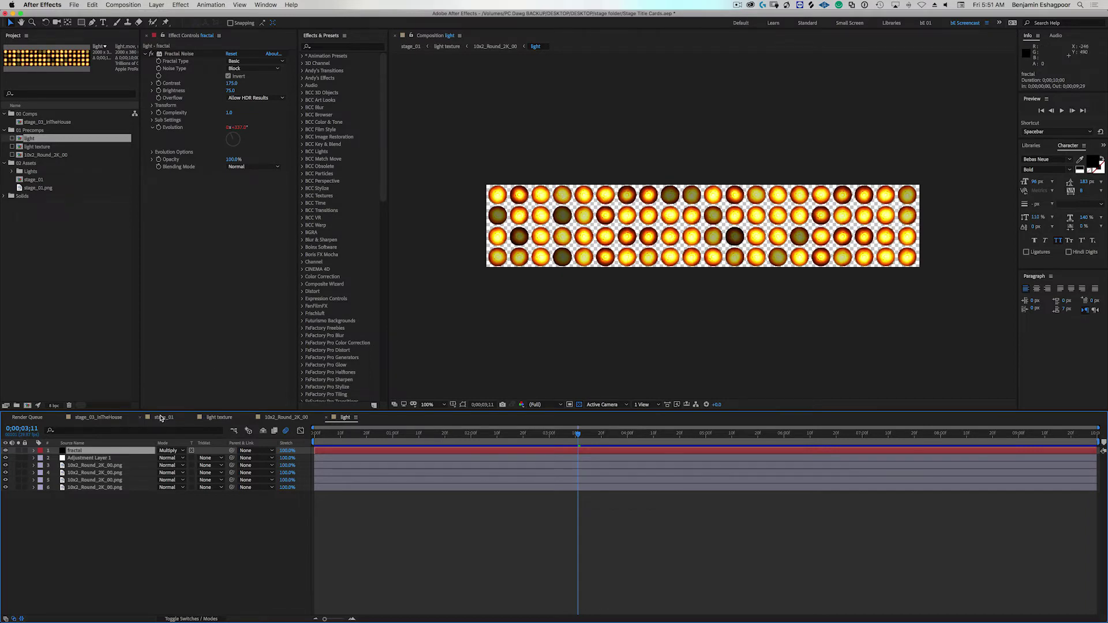
# - Deselect the layers and play a preview of the flickering bulbs in the light composition
pyautogui.click(107, 465)
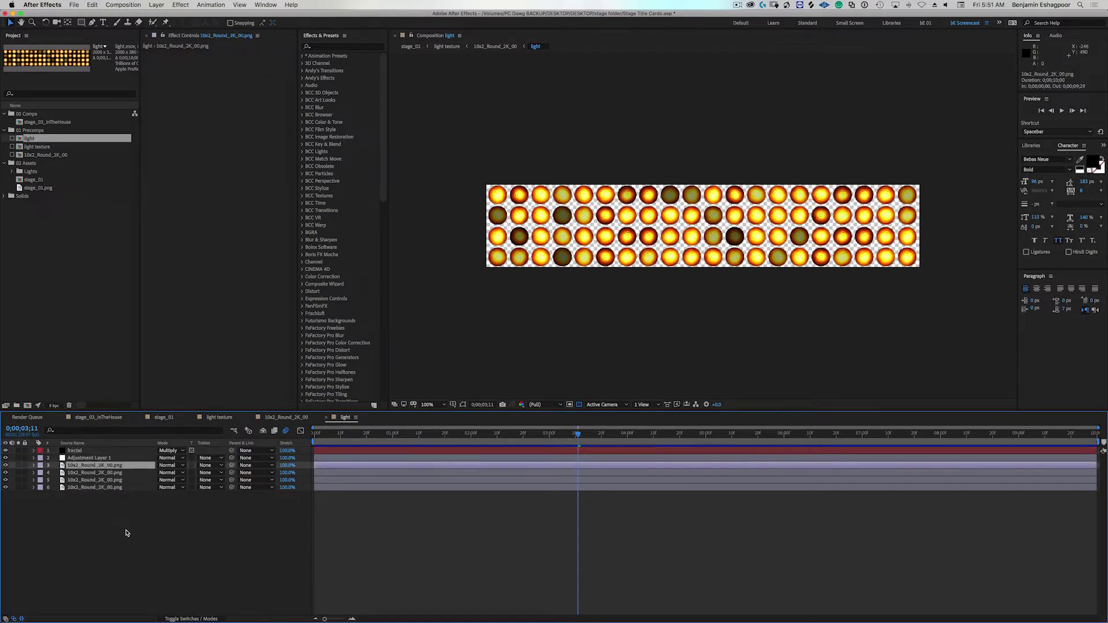
pyautogui.click(128, 533)
pyautogui.press('space')
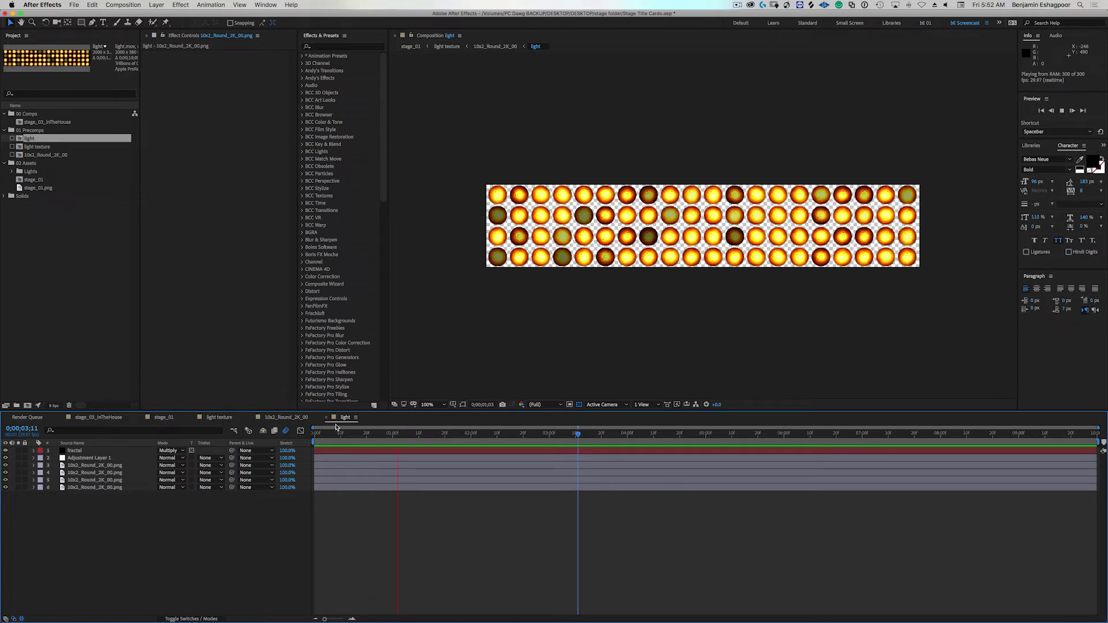
pyautogui.press('space')
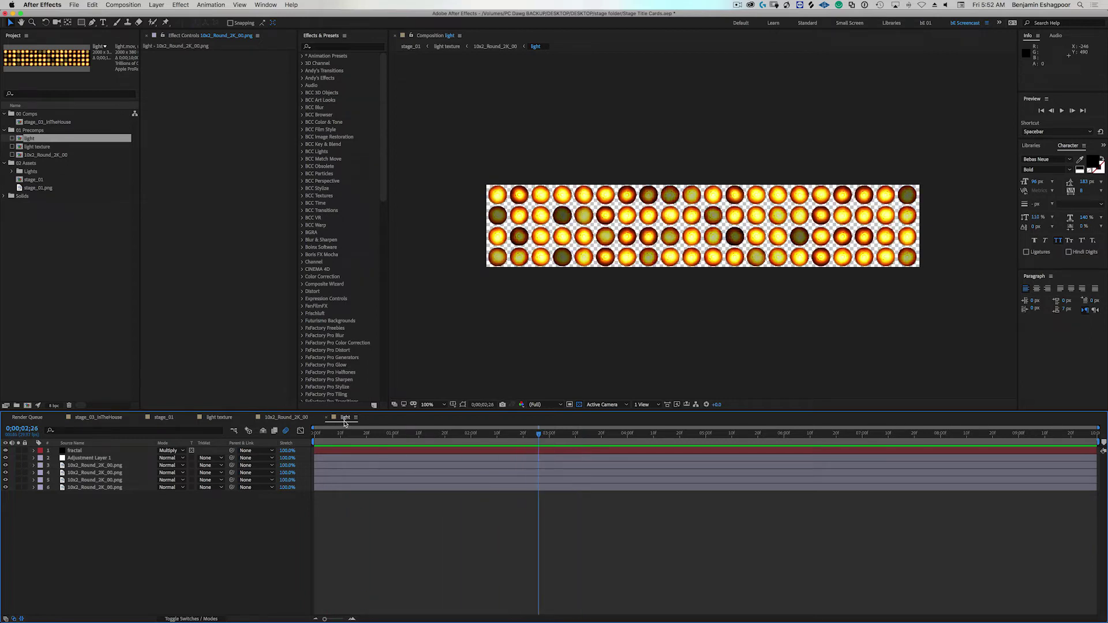
# - Close the light composition and review the light layer's Motion Tile effect and the 10x2_Round_2K_00 composition settings
pyautogui.click(327, 419)
pyautogui.click(99, 452)
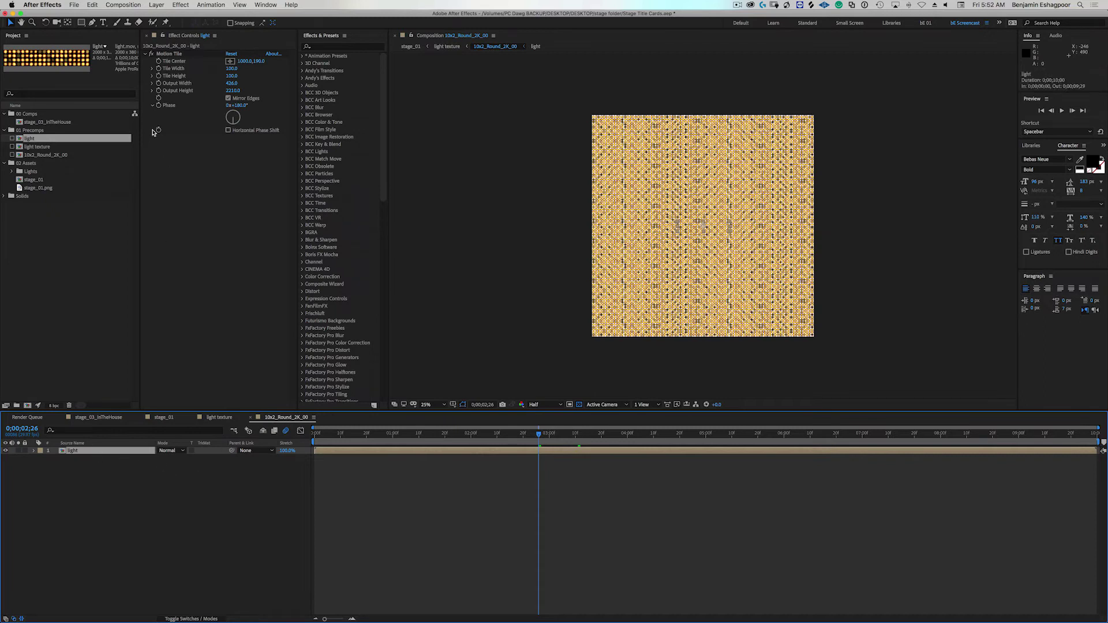
pyautogui.click(179, 54)
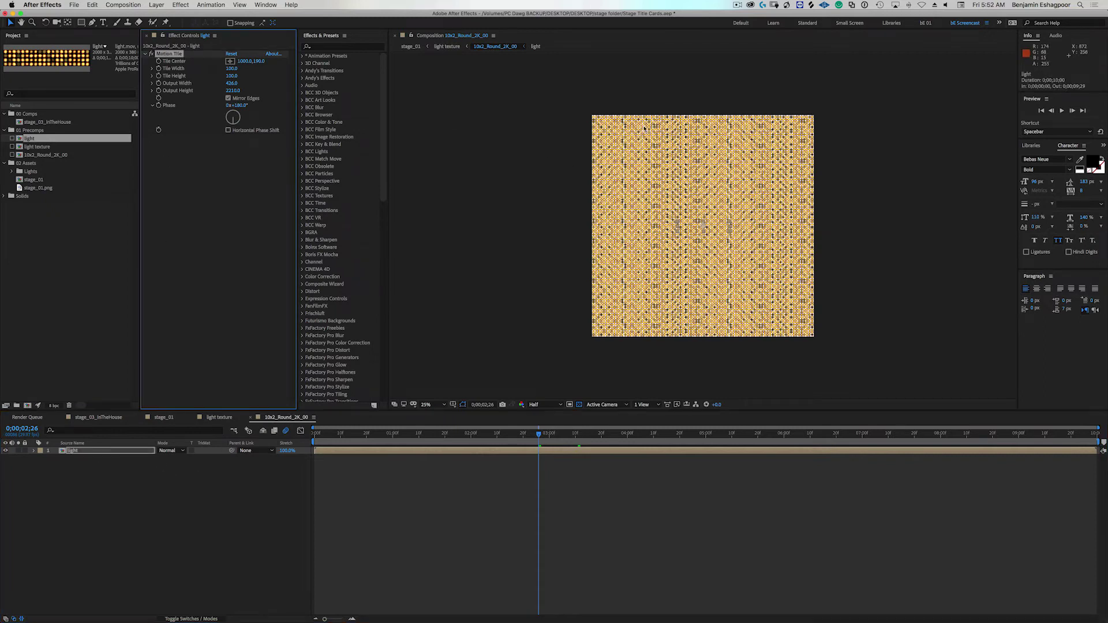
pyautogui.click(216, 482)
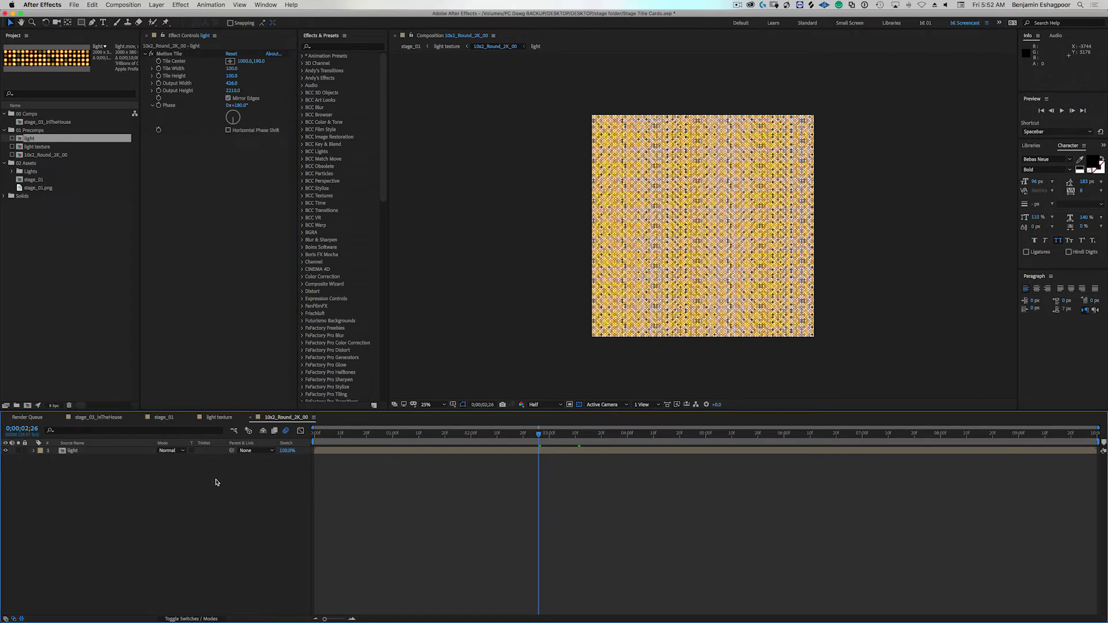
pyautogui.press('super+k')
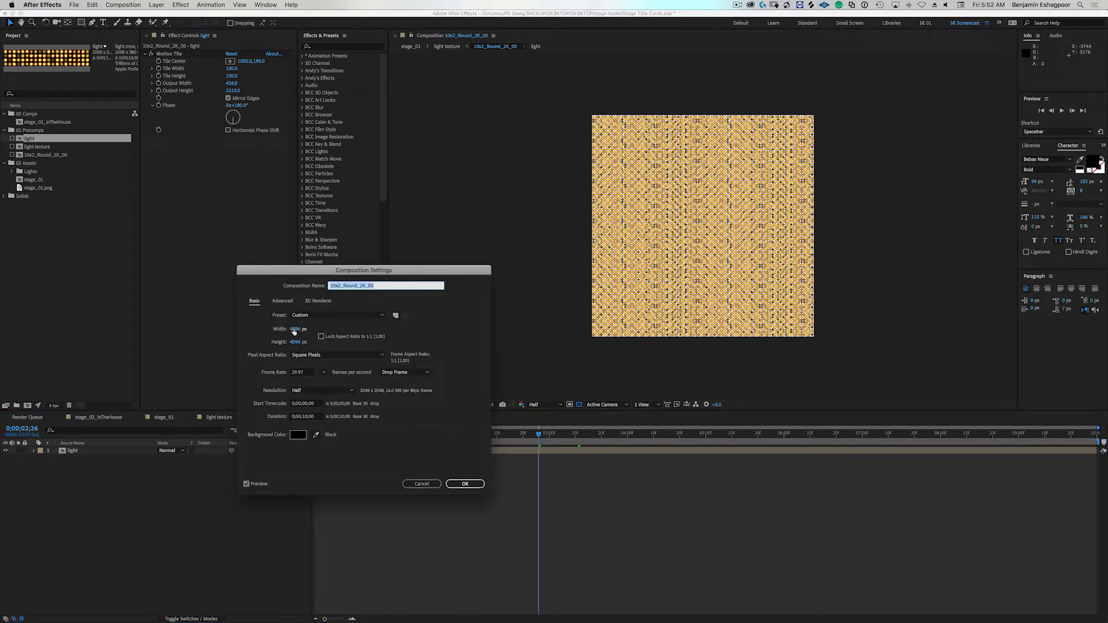
pyautogui.click(464, 483)
# - Open the light texture composition and check its composition settings without changing them
pyautogui.click(219, 417)
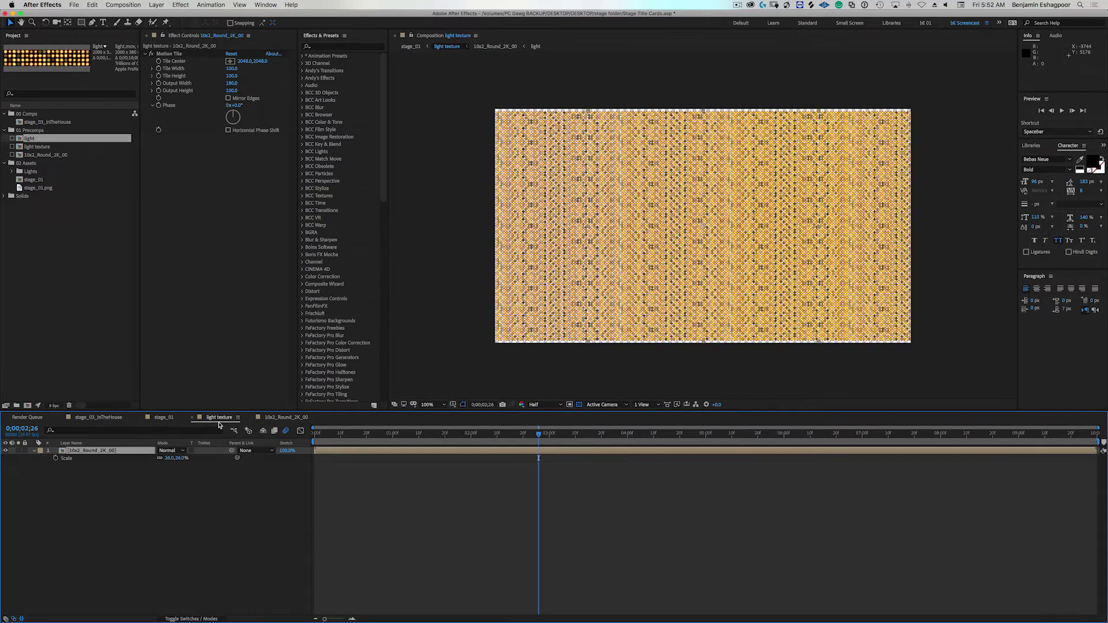
pyautogui.press('super+k')
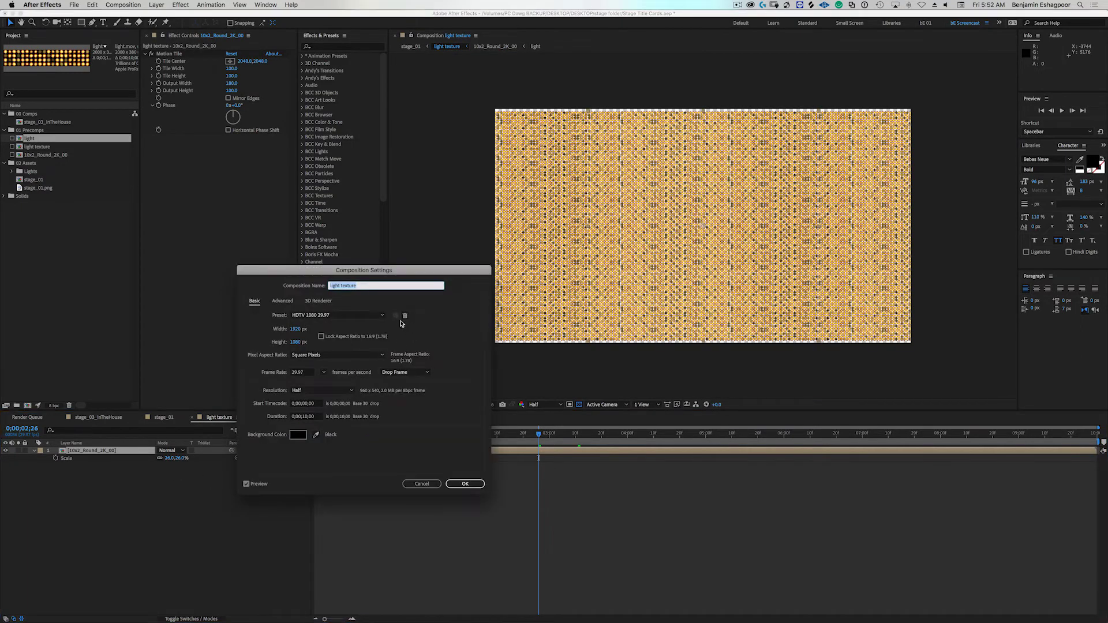
pyautogui.click(417, 487)
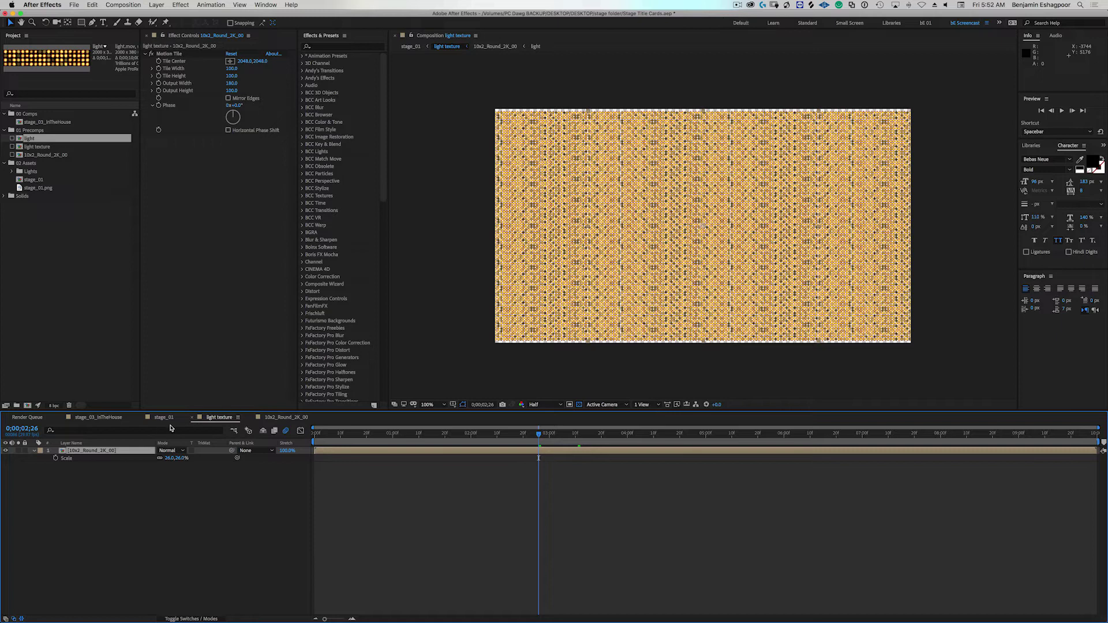
# - Return to the stage_01 composition and briefly show the light texture layer, then hide it again
pyautogui.click(162, 417)
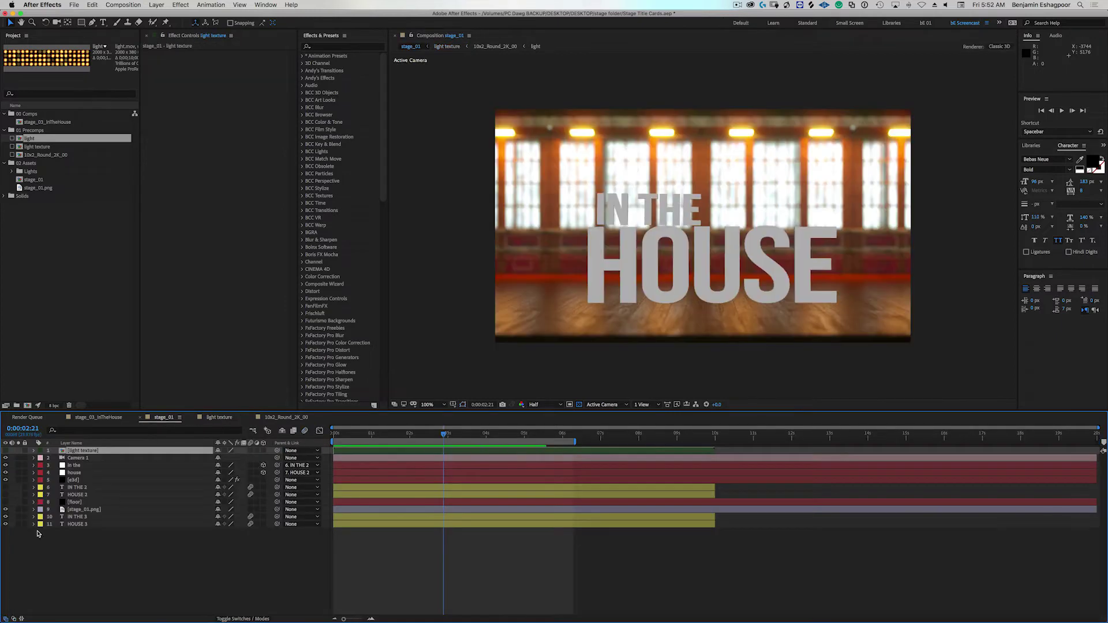
pyautogui.click(6, 452)
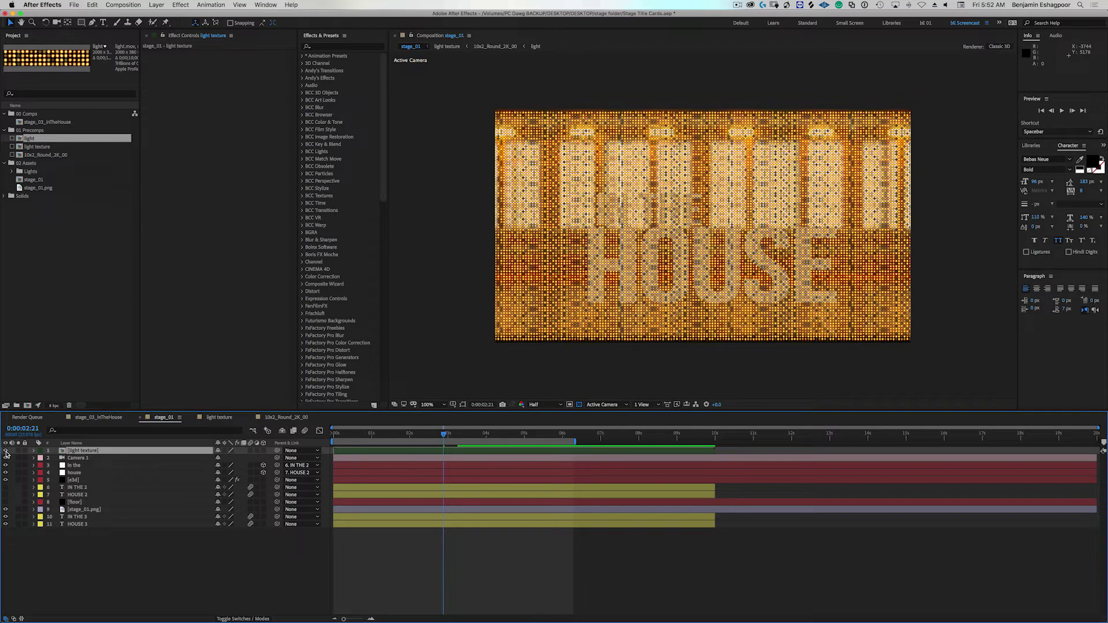
pyautogui.click(6, 451)
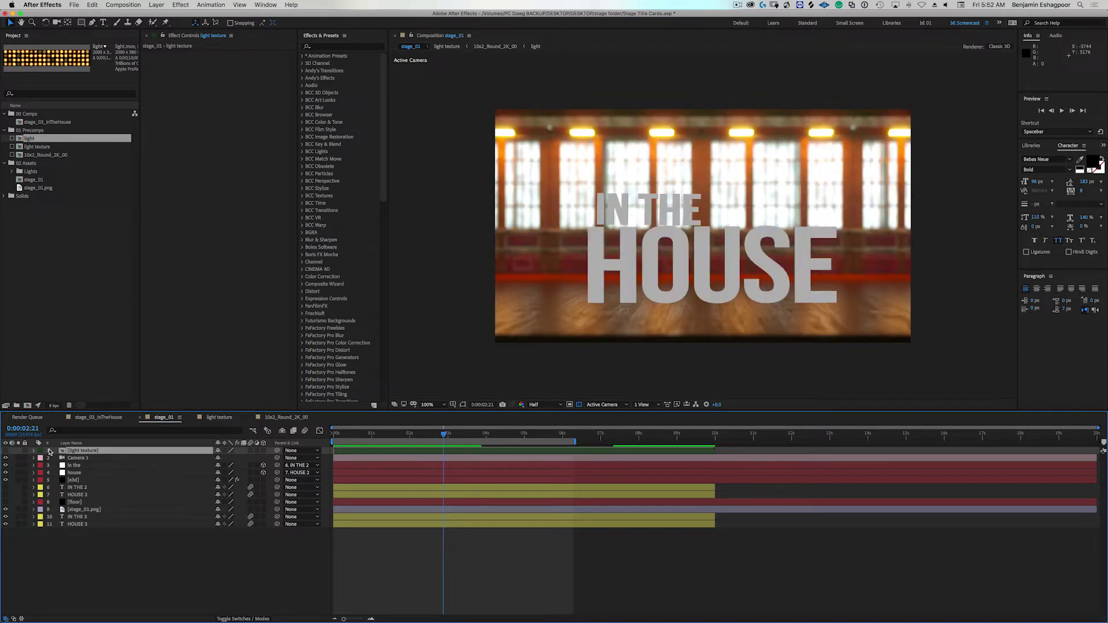
# - Move the light texture layer to the bottom of the stack and assign it as e3d's custom texture map Layer 1 in Element
pyautogui.moveTo(84, 453); pyautogui.dragTo(95, 554)
pyautogui.click(75, 473)
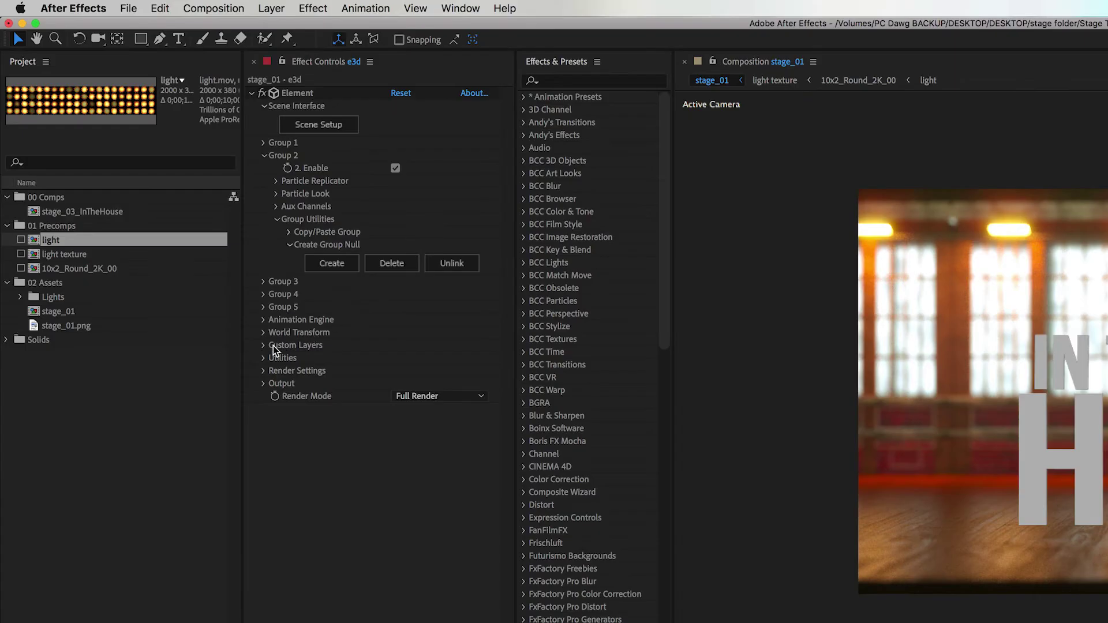
pyautogui.click(264, 346)
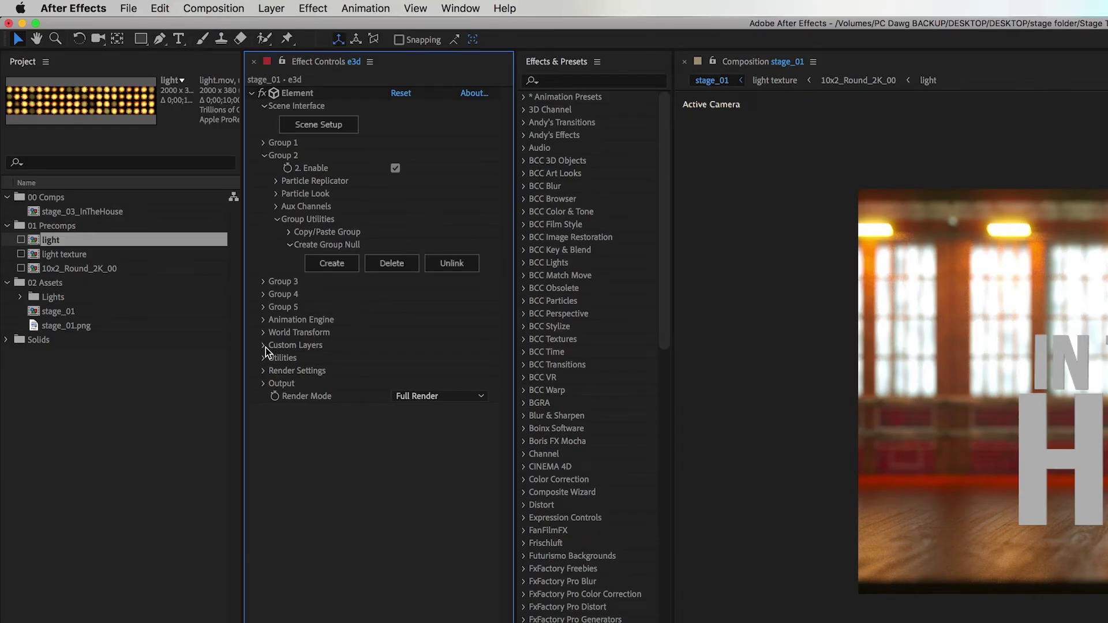
pyautogui.click(276, 358)
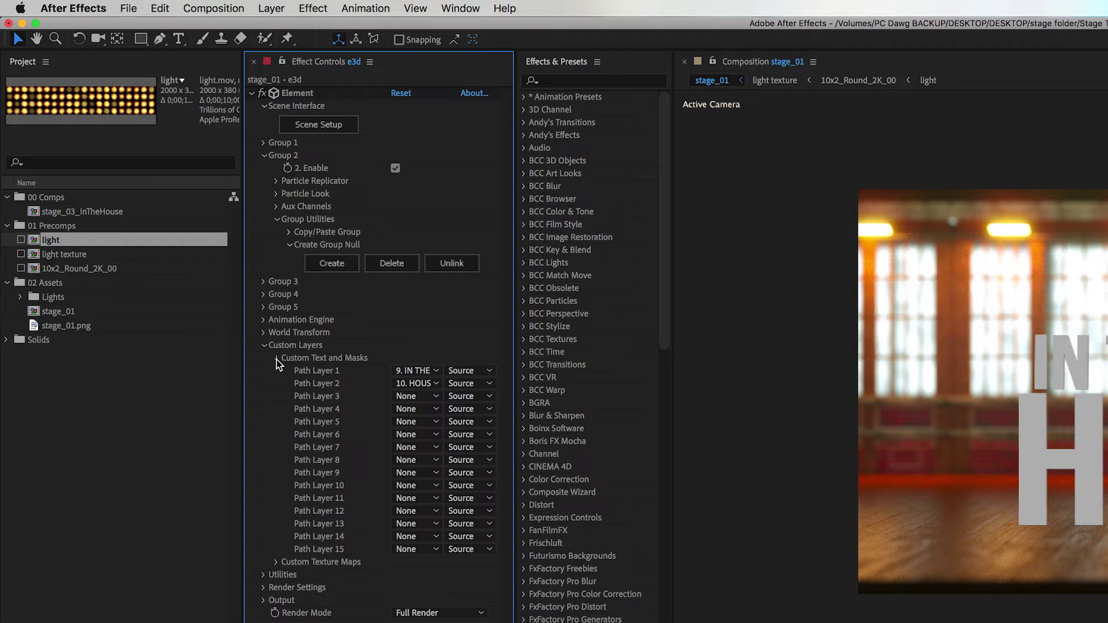
pyautogui.click(276, 359)
pyautogui.click(276, 370)
pyautogui.click(406, 383)
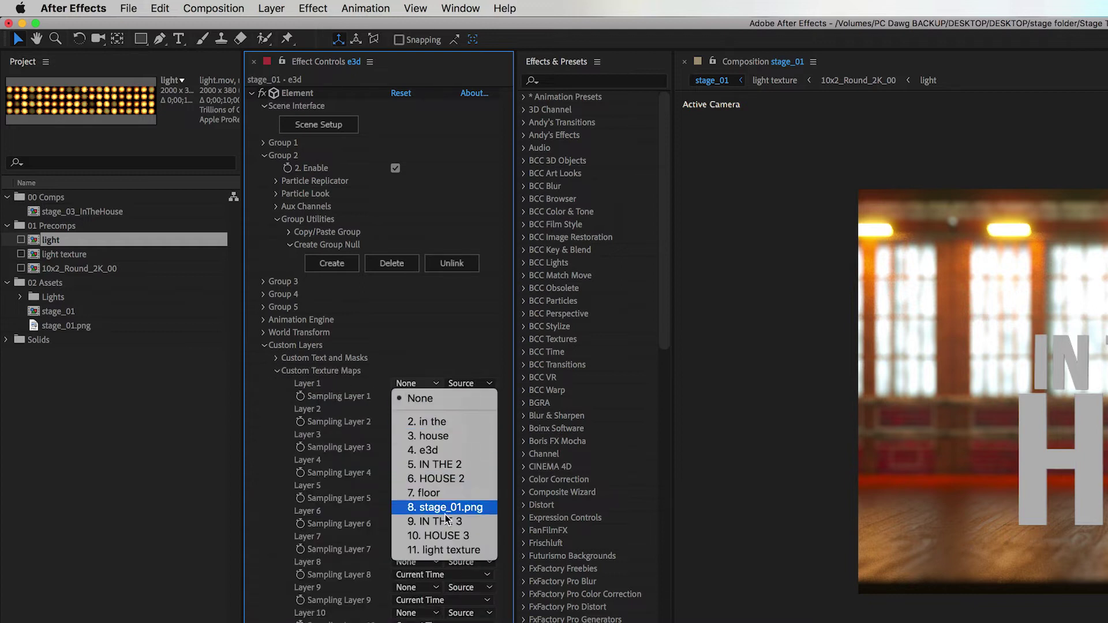
pyautogui.click(447, 550)
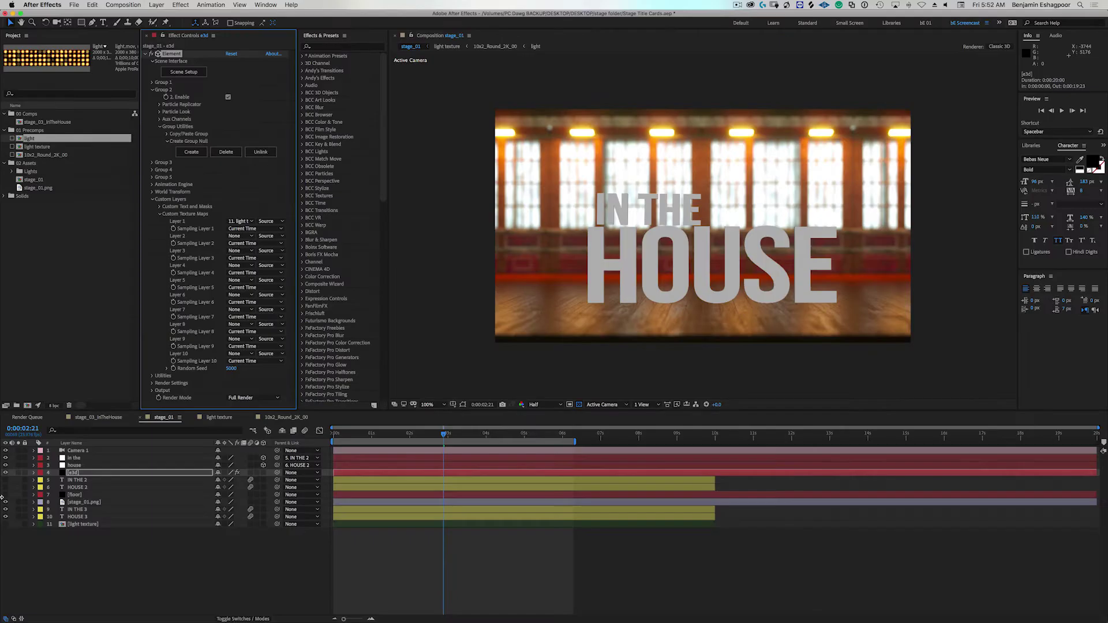
# - In e3d's Element Scene Setup, apply the House bevel preset to the house model and orbit it to check the result
pyautogui.click(68, 474)
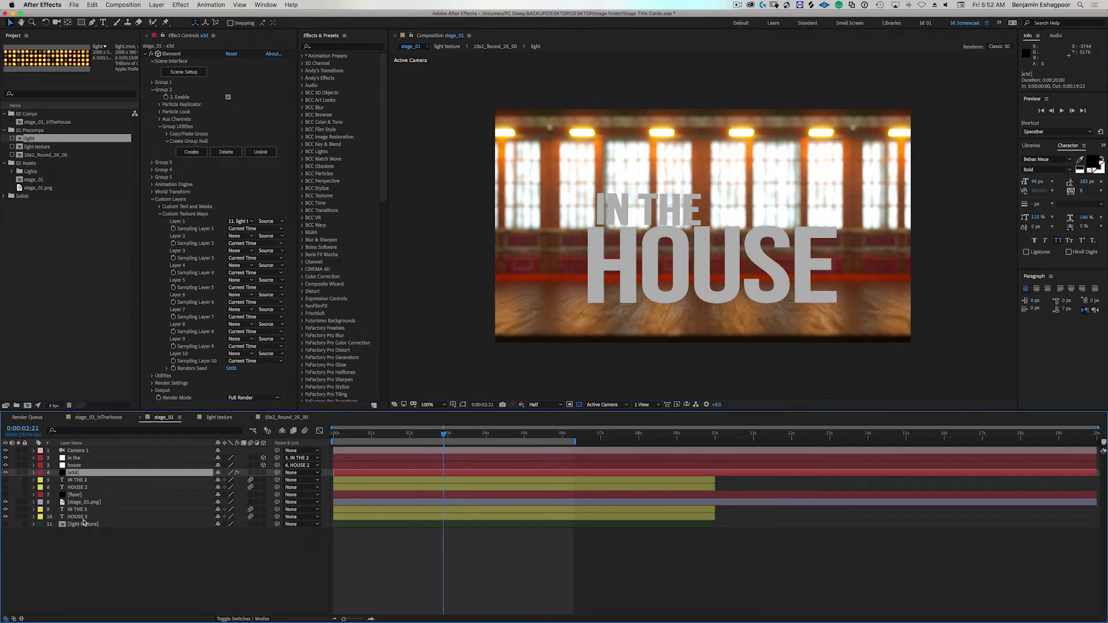
pyautogui.click(188, 73)
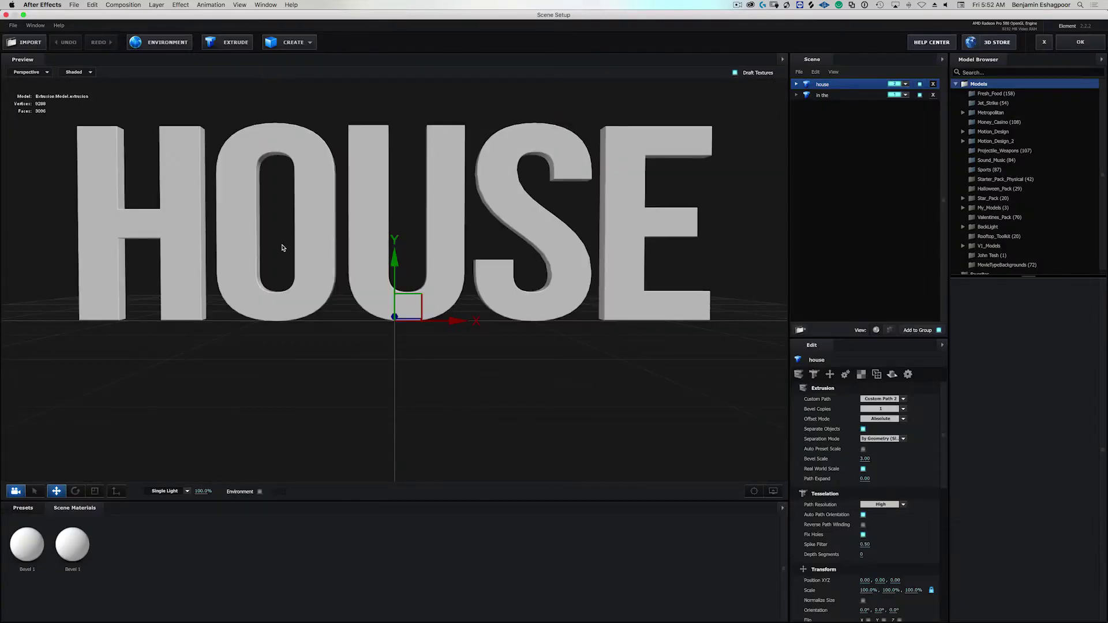
pyautogui.click(33, 513)
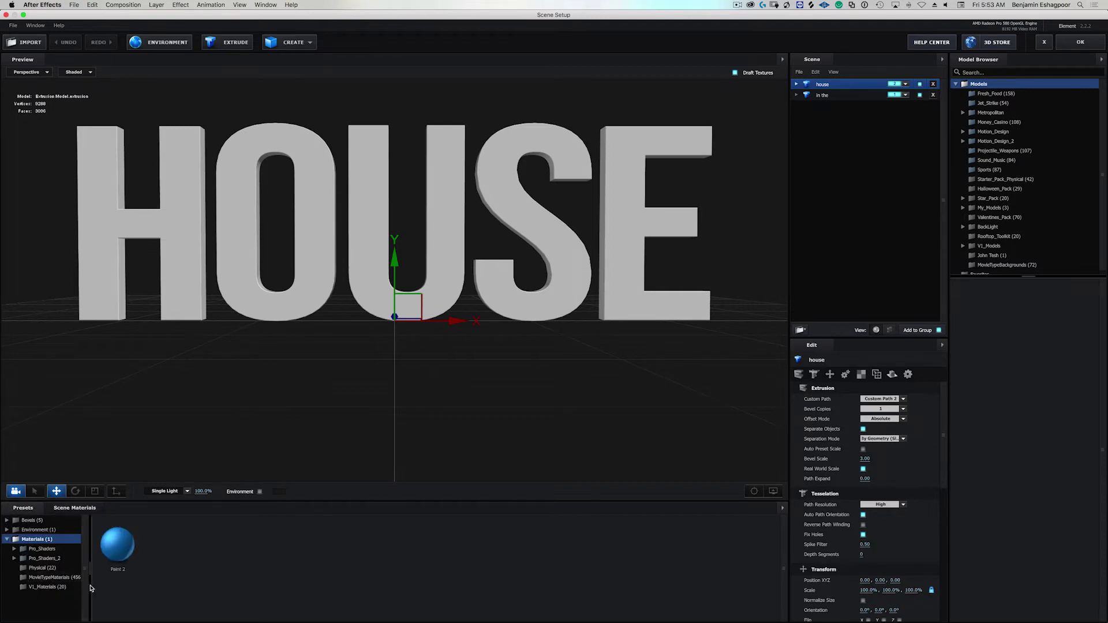
pyautogui.click(33, 521)
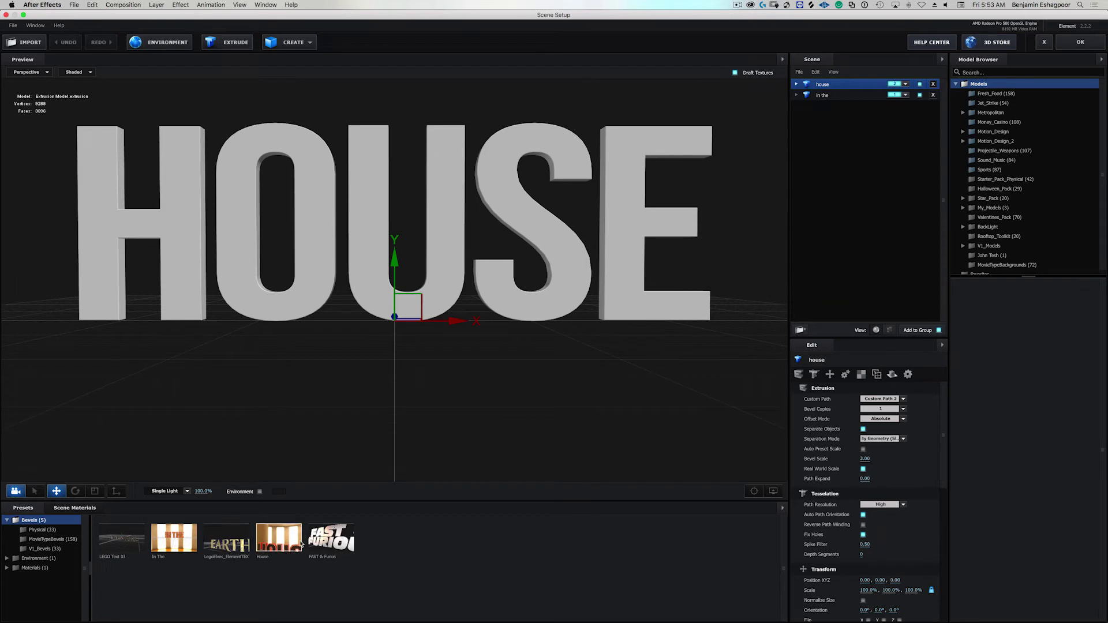
pyautogui.doubleClick(282, 540)
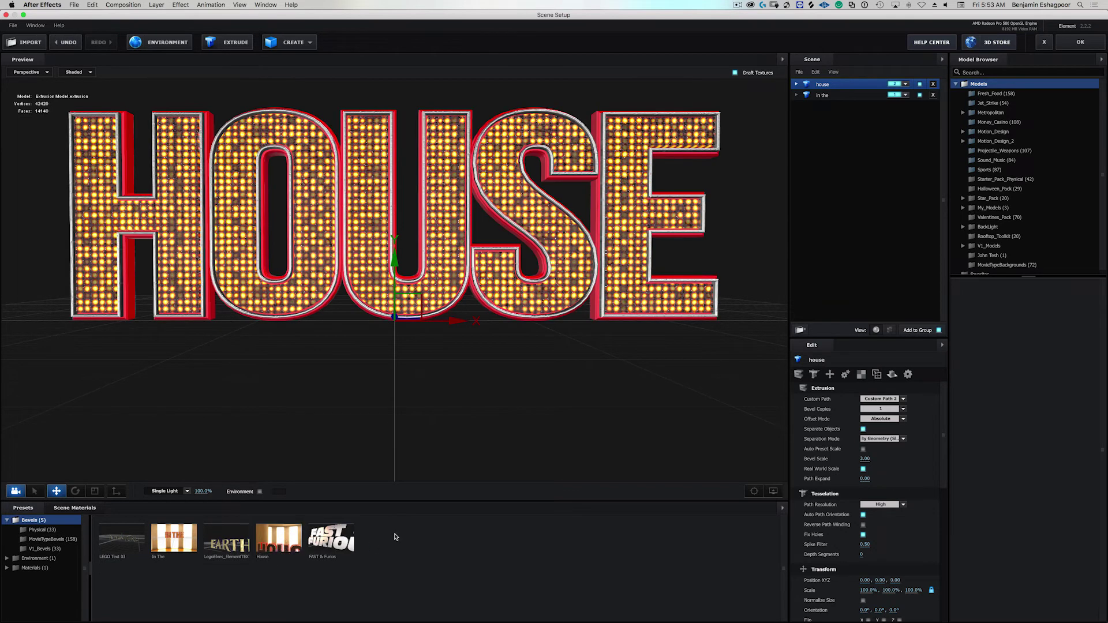
pyautogui.moveTo(527, 225); pyautogui.dragTo(476, 206)
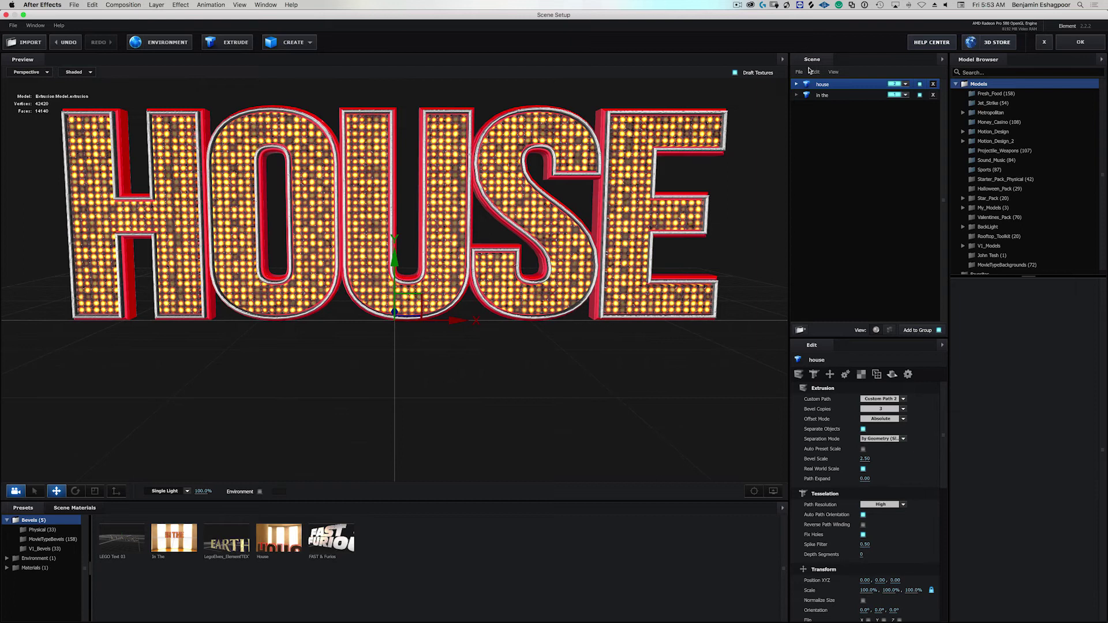
# - Apply the In The bevel preset to the in the model and accept the Element scene
pyautogui.click(821, 94)
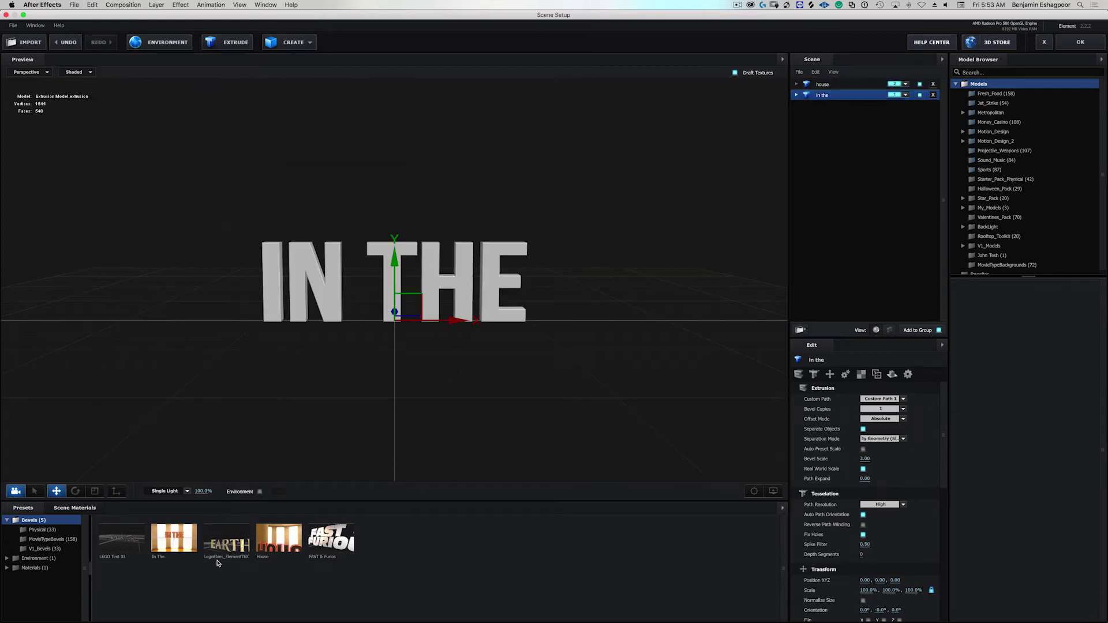
pyautogui.click(174, 536)
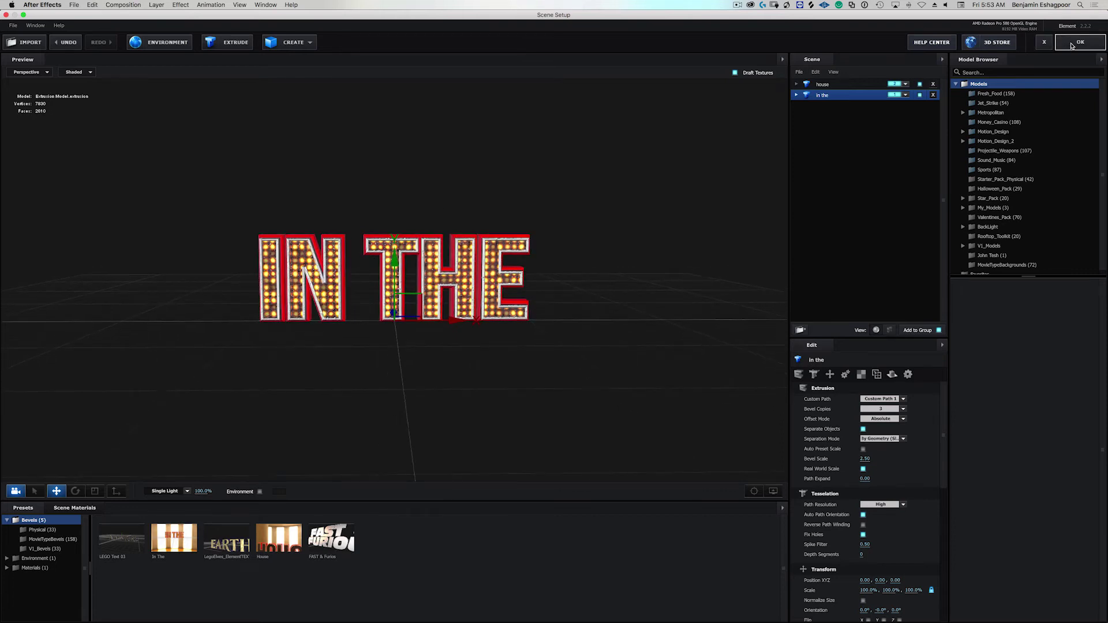
pyautogui.moveTo(539, 247)
pyautogui.mouseDown()
pyautogui.moveTo(495, 264)
pyautogui.moveTo(535, 262)
pyautogui.mouseUp()
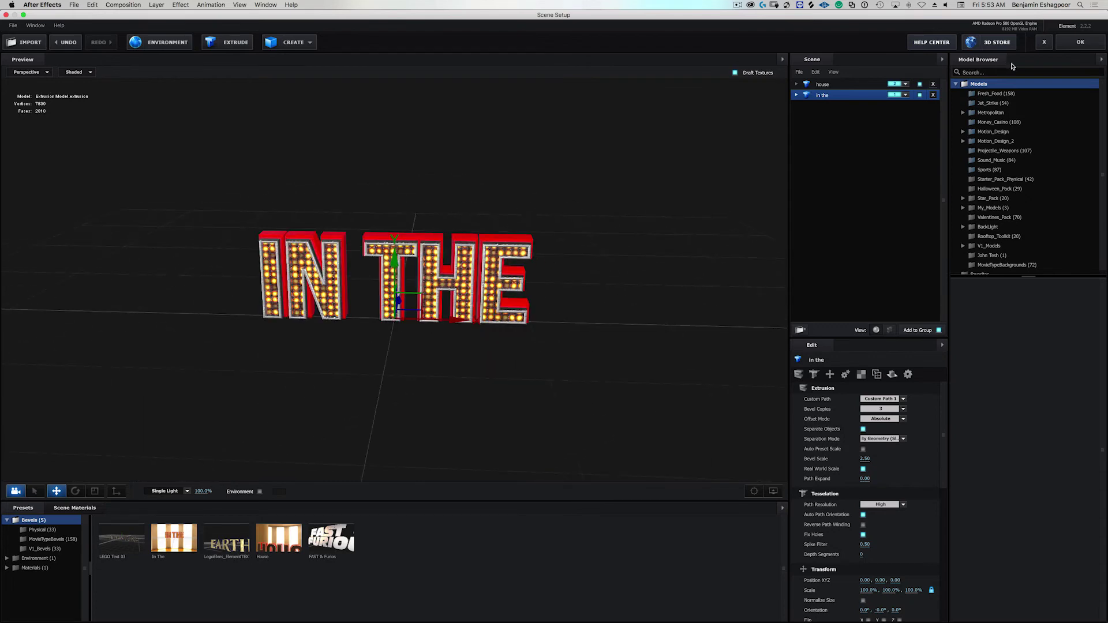
pyautogui.click(1079, 42)
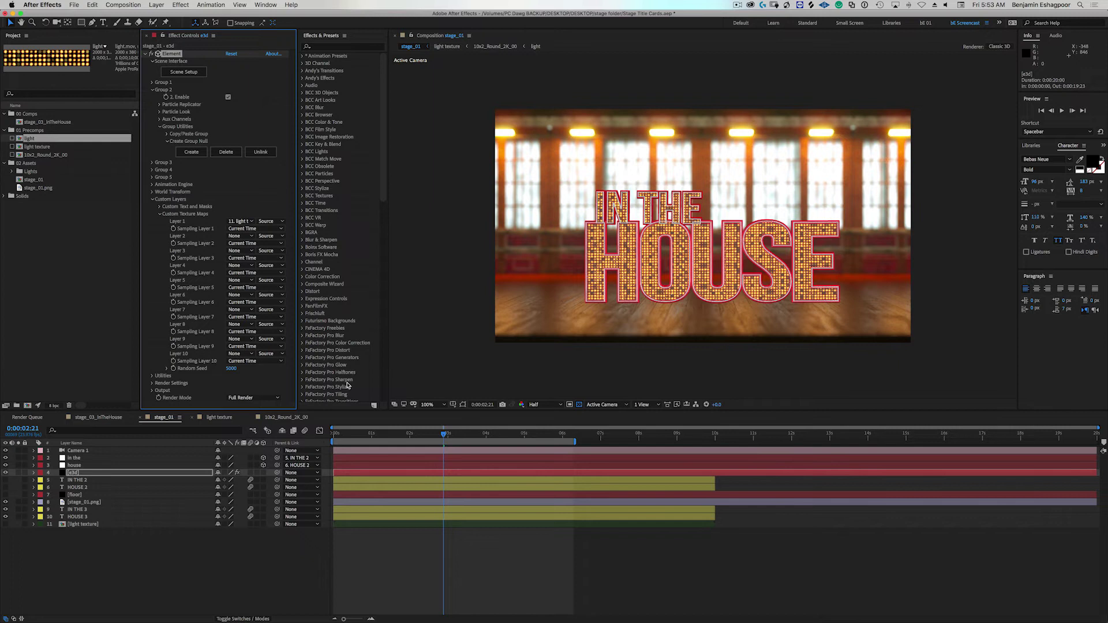
# - Hide the flat HOUSE 3 and IN THE 3 text layers
pyautogui.click(81, 518)
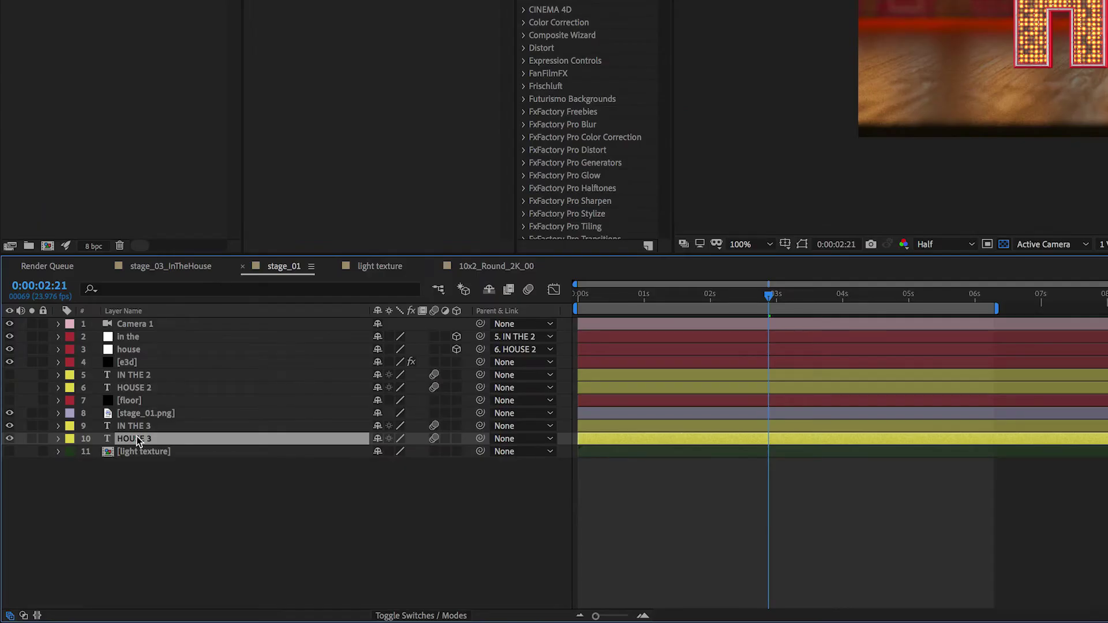
pyautogui.doubleClick(137, 439)
pyautogui.click(120, 441)
pyautogui.moveTo(10, 439); pyautogui.dragTo(10, 425)
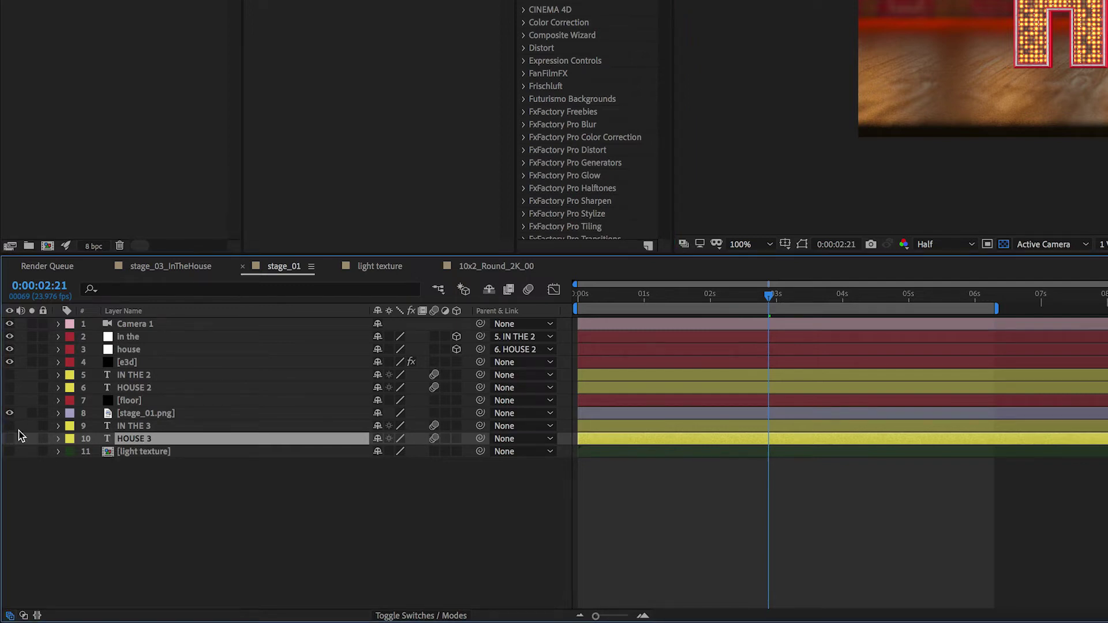
# - Set the tracking of all the HOUSE 3 text to 0
pyautogui.click(137, 427)
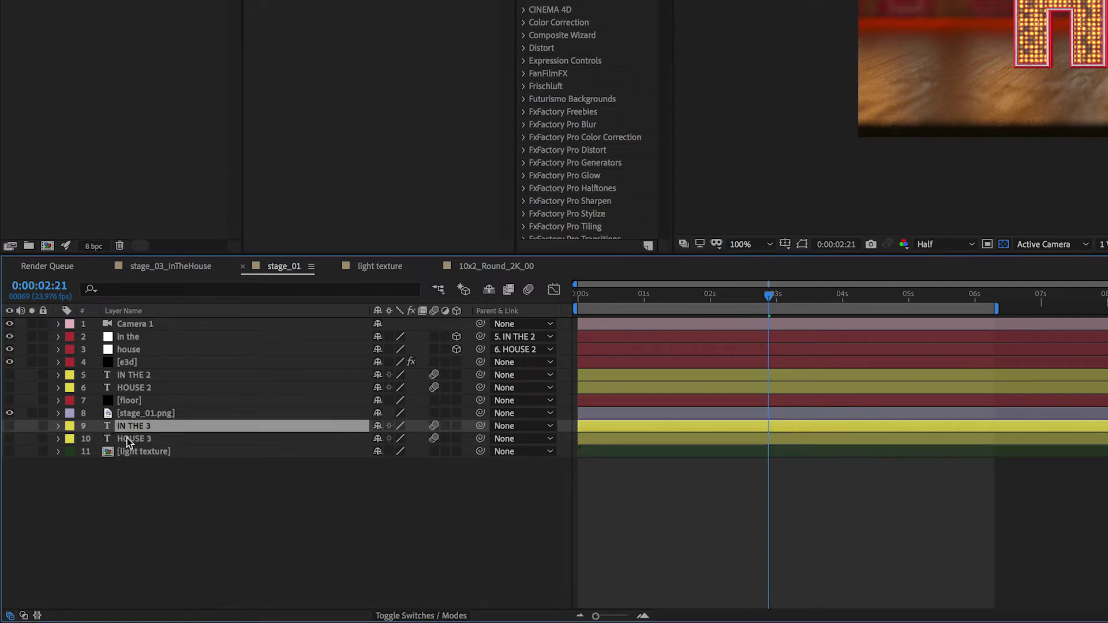
pyautogui.click(127, 441)
pyautogui.doubleClick(125, 442)
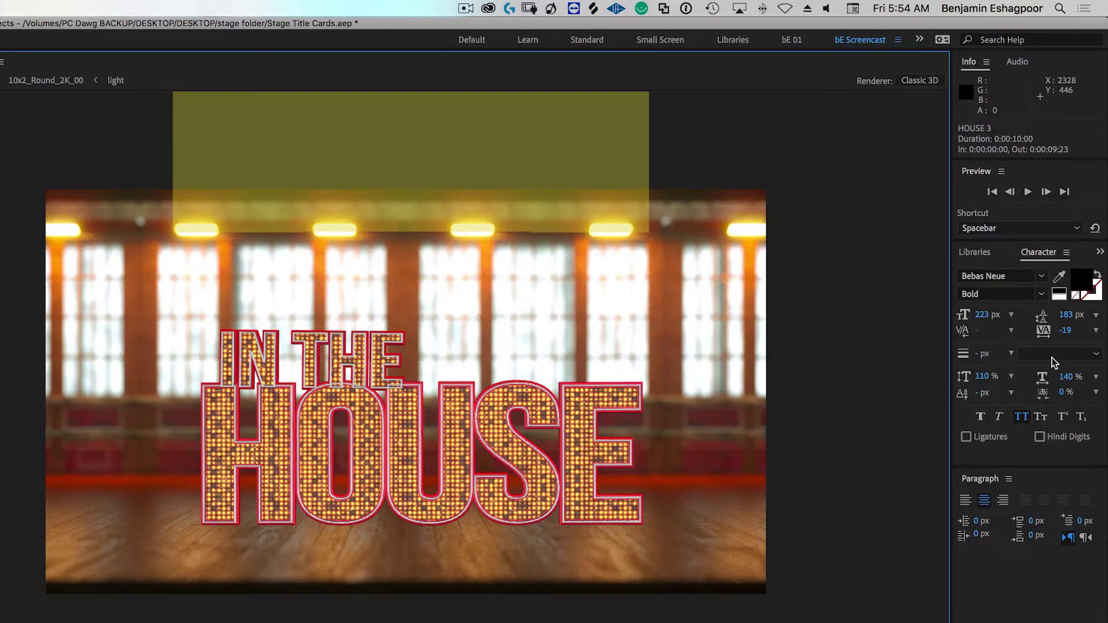
pyautogui.moveTo(1065, 331); pyautogui.dragTo(1085, 333)
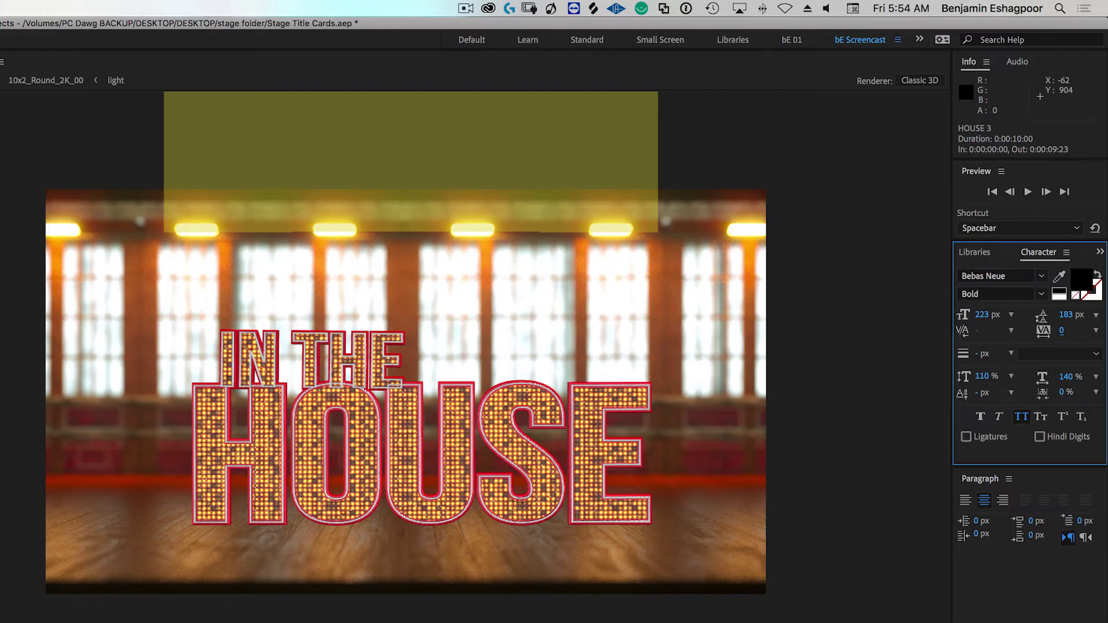
# - Set the tracking of the IN THE 3 text to 12 and deselect the layer
pyautogui.click(77, 510)
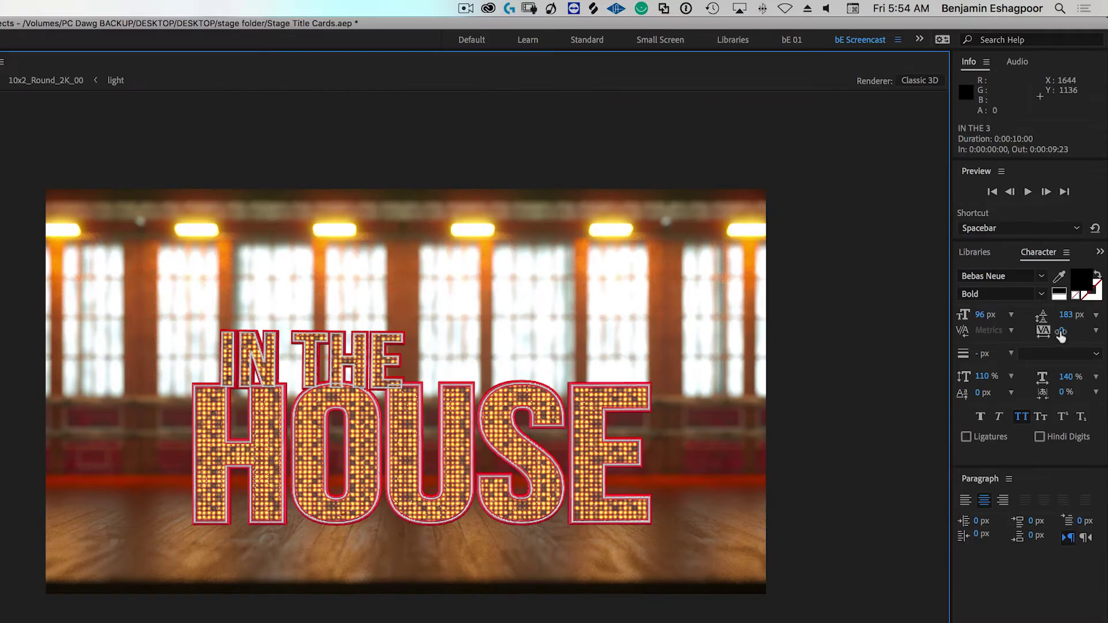
pyautogui.moveTo(1081, 191); pyautogui.dragTo(1088, 191)
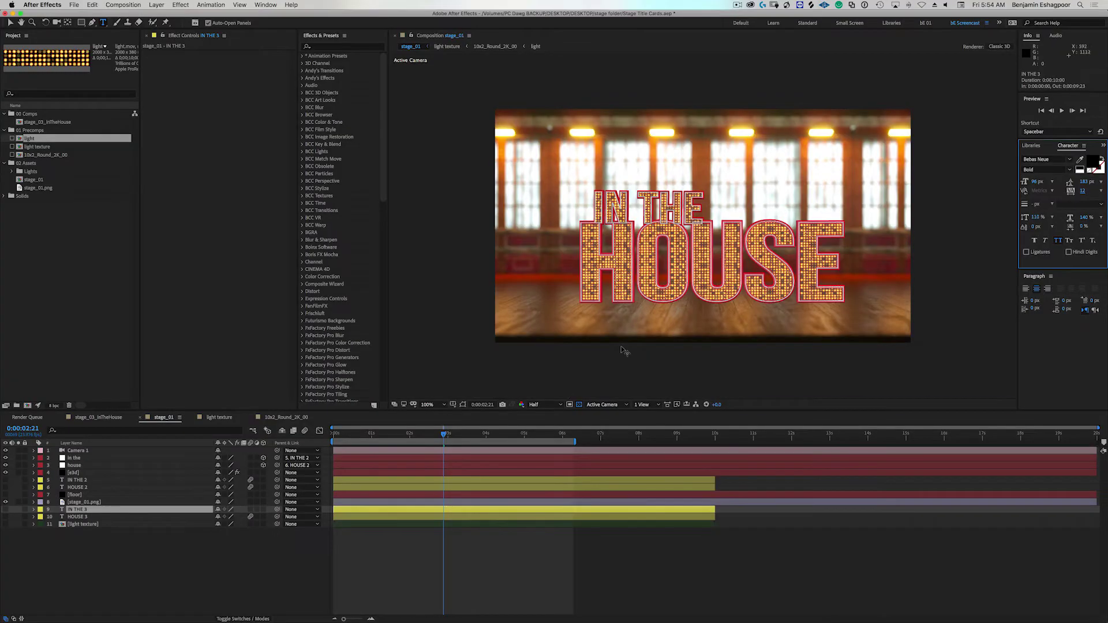
pyautogui.click(237, 541)
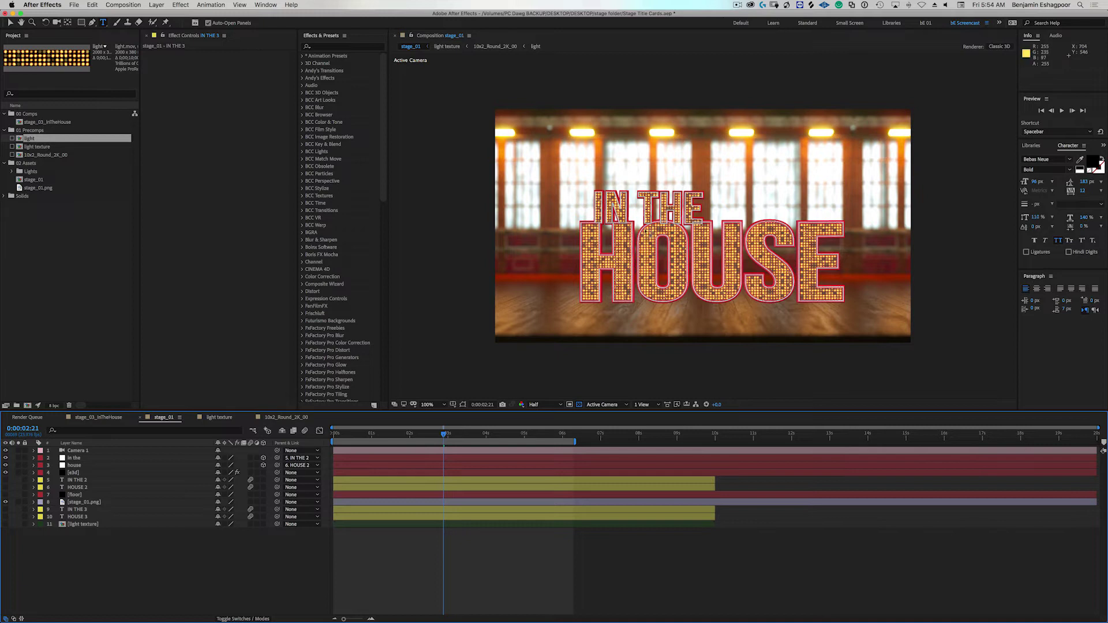
# - Select the in the null layer
pyautogui.click(75, 460)
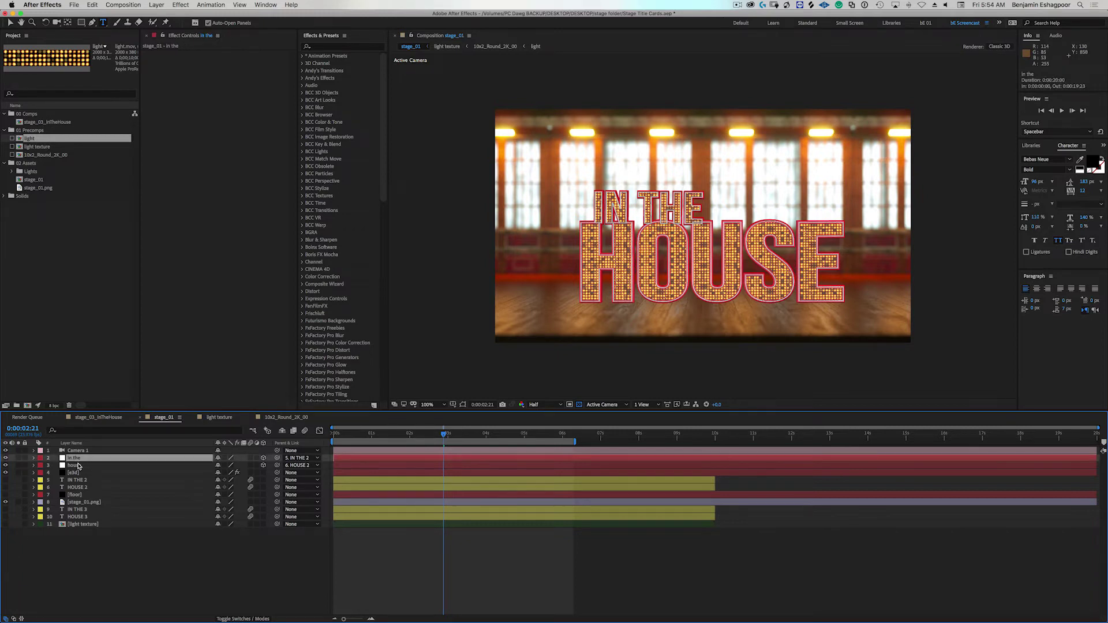
# - Raise the IN THE text by setting the Anchor Point Y of the "in the" null layer to 32
pyautogui.press('a')
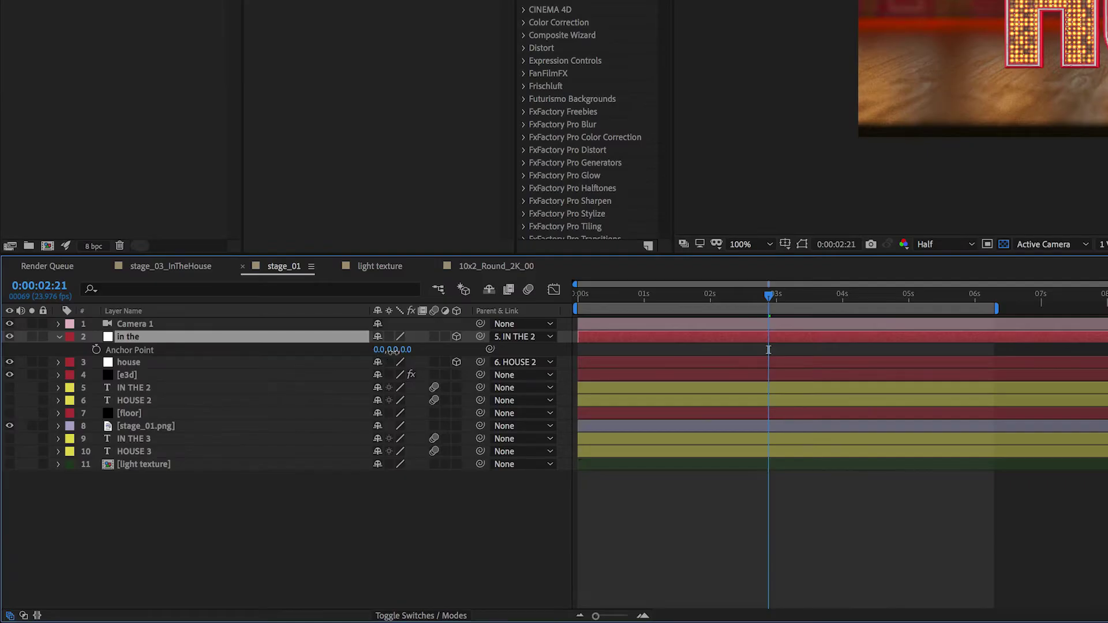
pyautogui.moveTo(225, 467); pyautogui.dragTo(223, 466)
pyautogui.moveTo(388, 351); pyautogui.dragTo(419, 348)
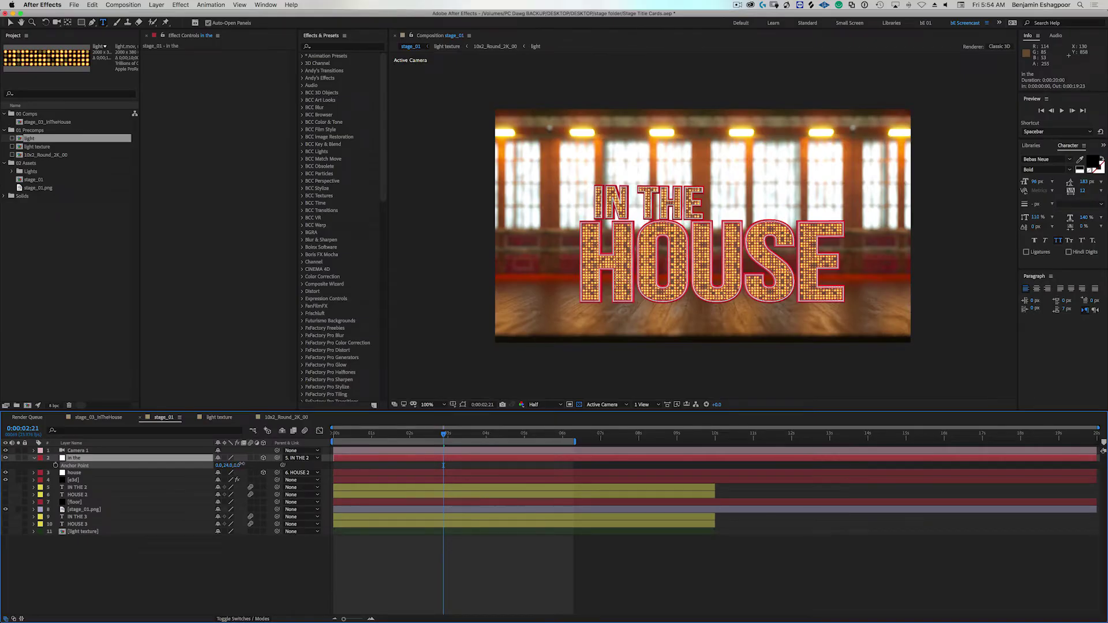
pyautogui.moveTo(242, 463); pyautogui.dragTo(241, 465)
pyautogui.click(286, 553)
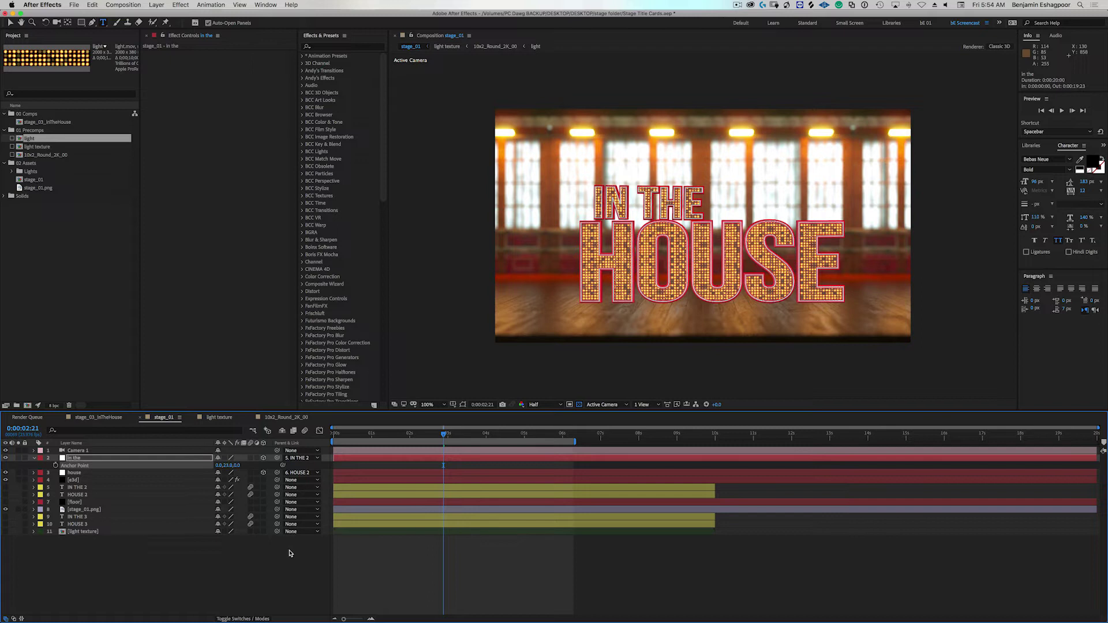
pyautogui.moveTo(445, 435); pyautogui.dragTo(483, 446)
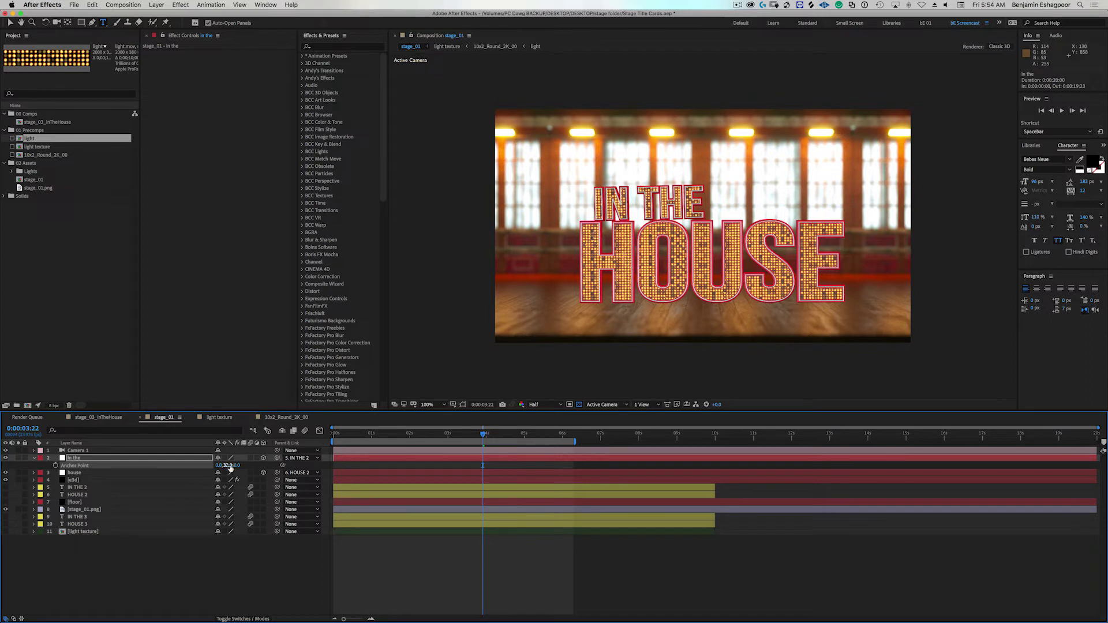
# - Play a preview of the stage_01 composition and park the time at 0:00:03:08
pyautogui.press('space')
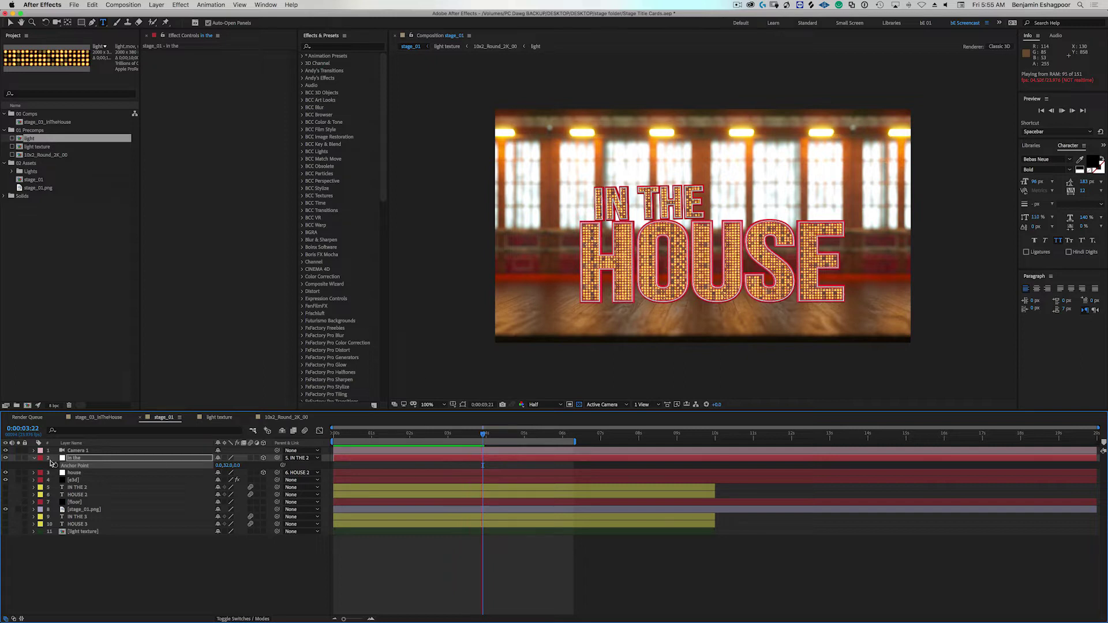
pyautogui.press('space')
pyautogui.moveTo(404, 439); pyautogui.dragTo(460, 440)
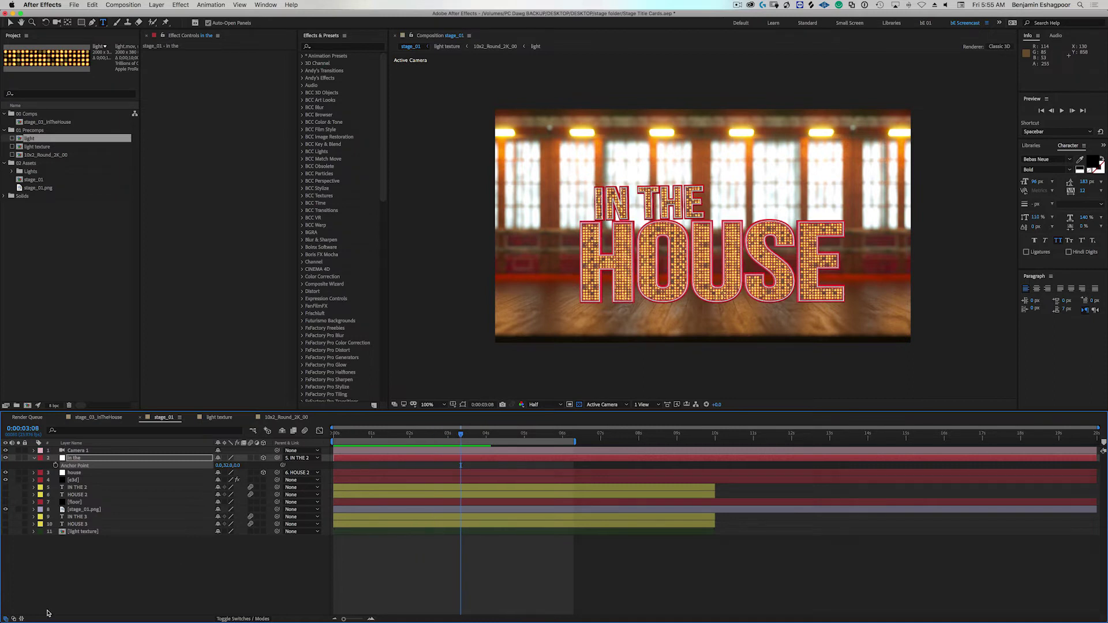
# - In the e3d layer's Element effect, collapse Group 2 and Custom Layers and expand the Group 3 settings
pyautogui.click(80, 480)
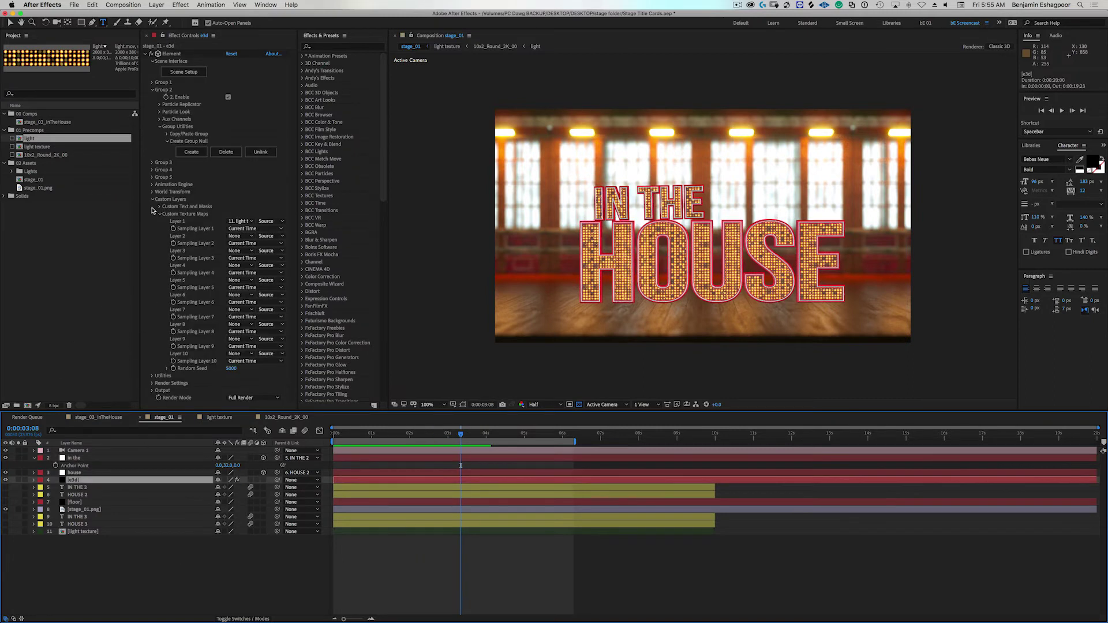
pyautogui.click(152, 91)
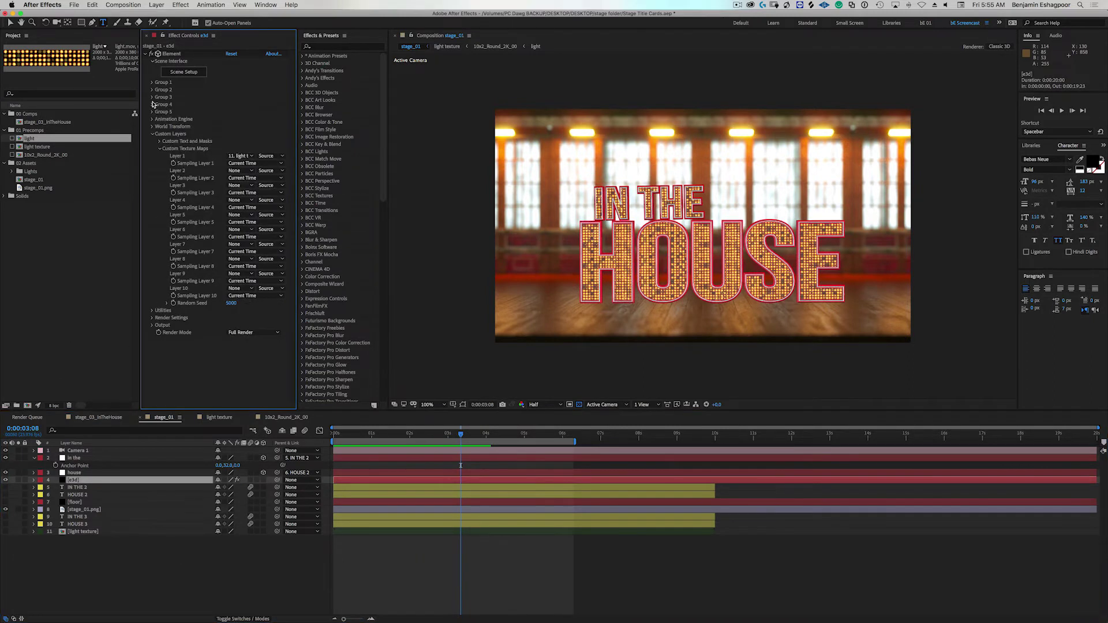
pyautogui.click(152, 133)
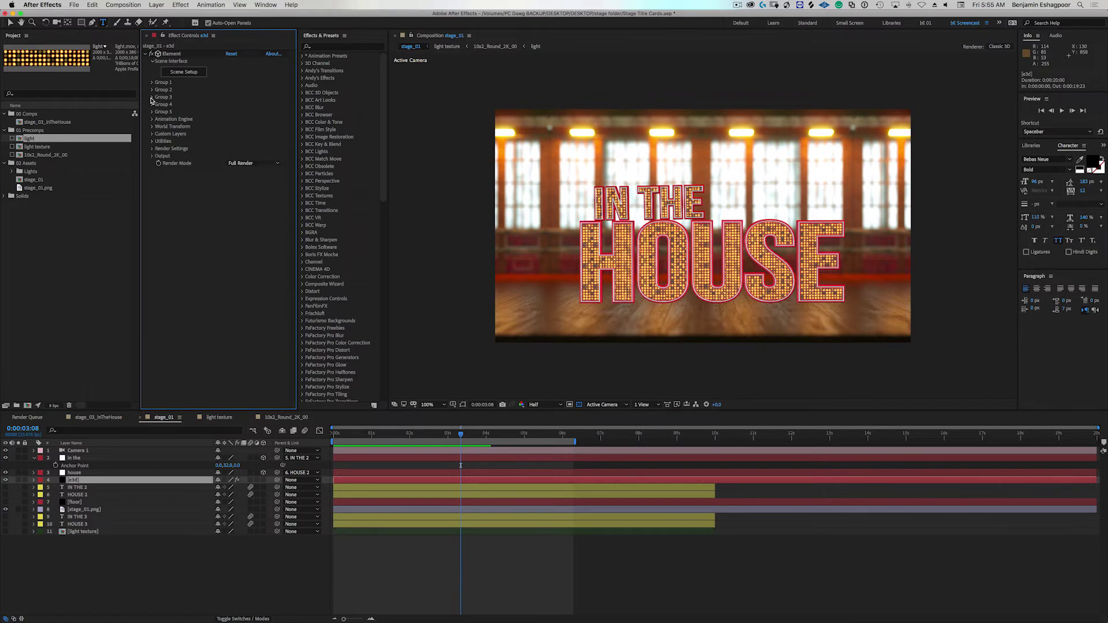
pyautogui.click(151, 97)
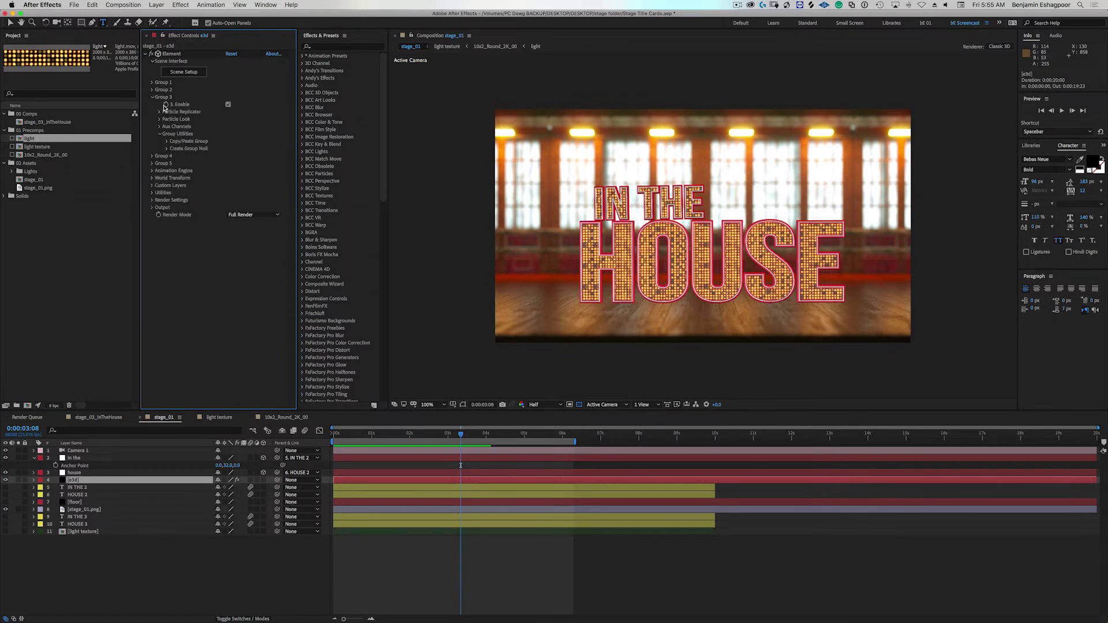
# - Create a plane model in Element's Scene Setup and order the scene list as in the, house, Plane Model
pyautogui.click(194, 72)
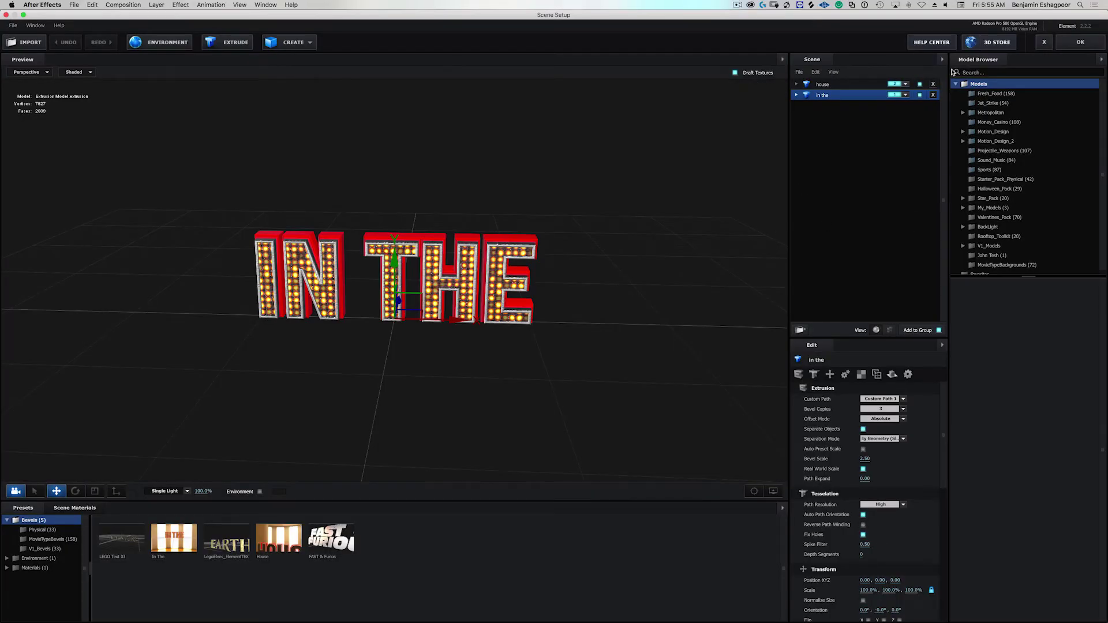
pyautogui.click(276, 45)
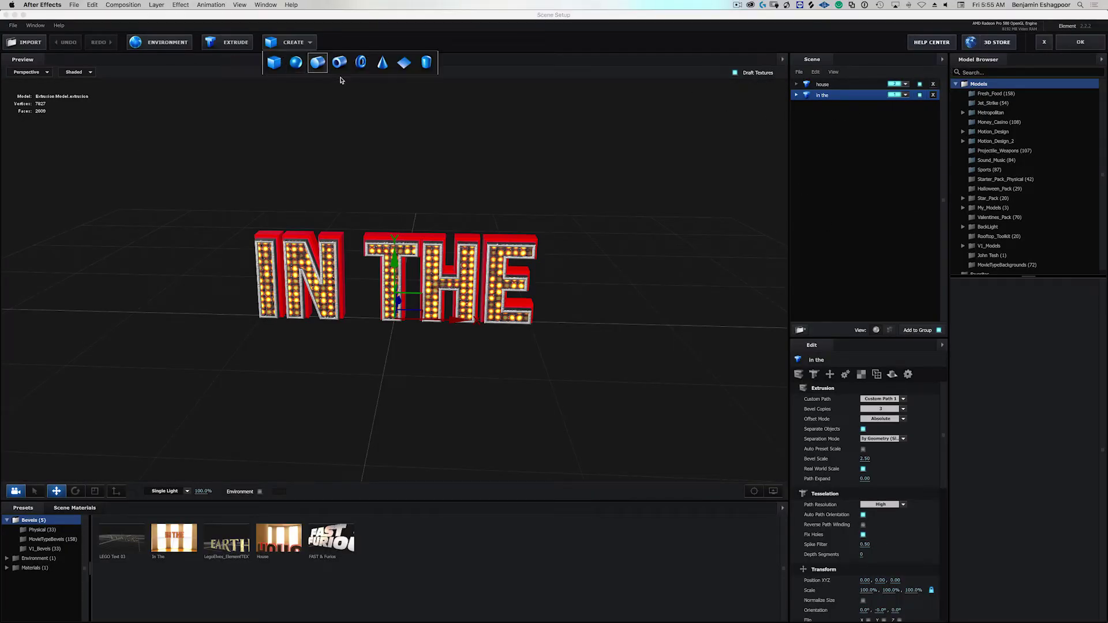
pyautogui.click(404, 62)
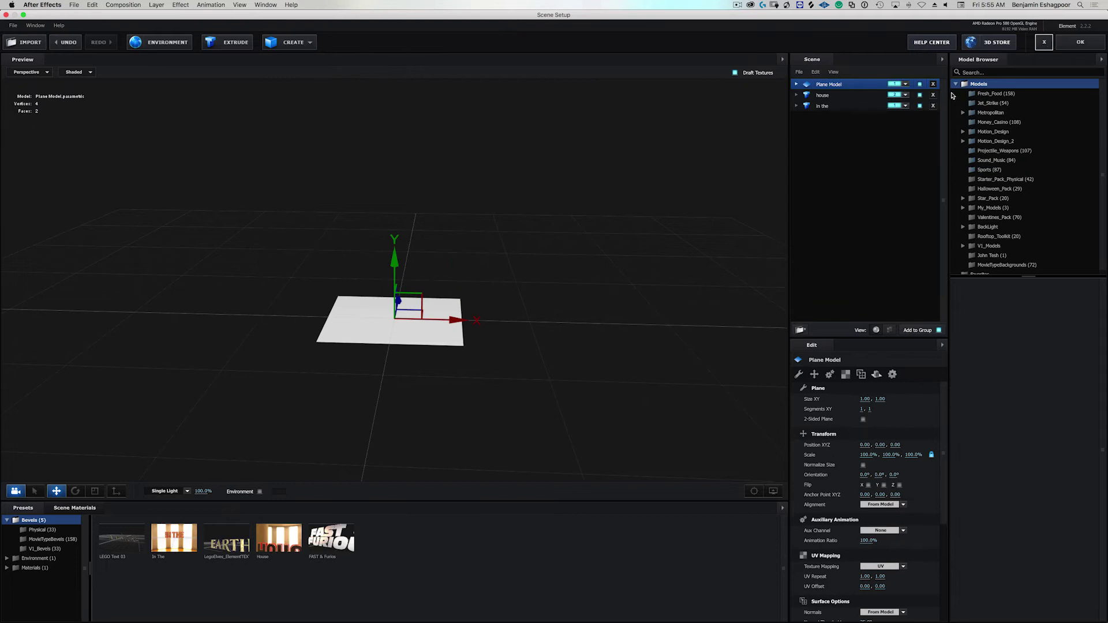
pyautogui.moveTo(844, 87); pyautogui.dragTo(841, 130)
pyautogui.moveTo(832, 89); pyautogui.dragTo(837, 102)
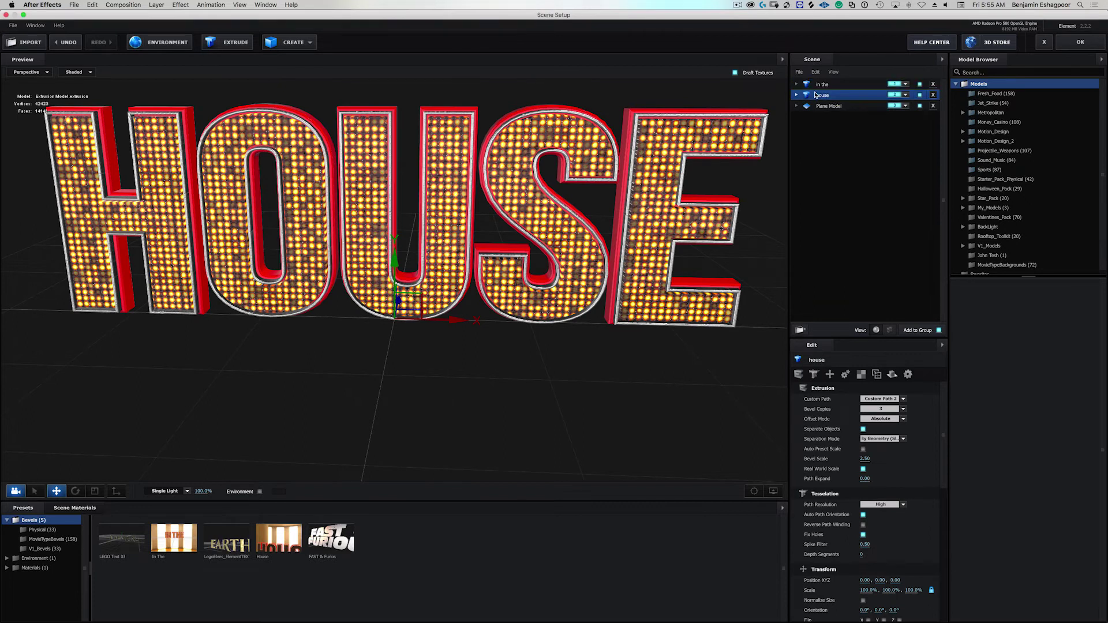
# - Scale the Plane Model uniformly to 415.5% and apply the scene setup
pyautogui.click(832, 85)
pyautogui.click(832, 95)
pyautogui.click(831, 106)
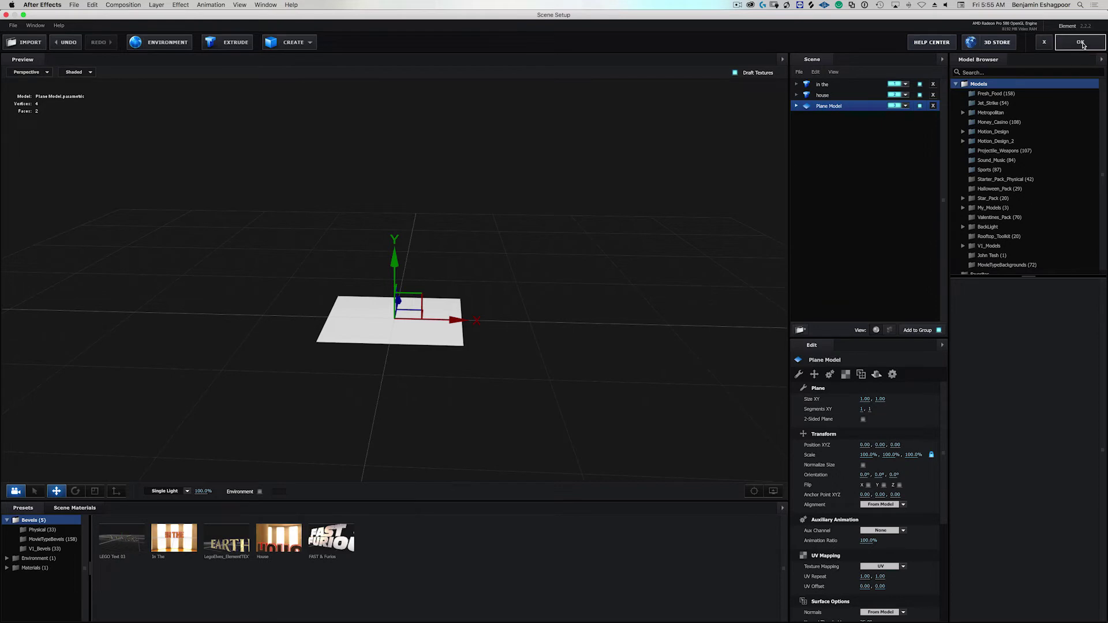
pyautogui.moveTo(865, 456); pyautogui.dragTo(1105, 397)
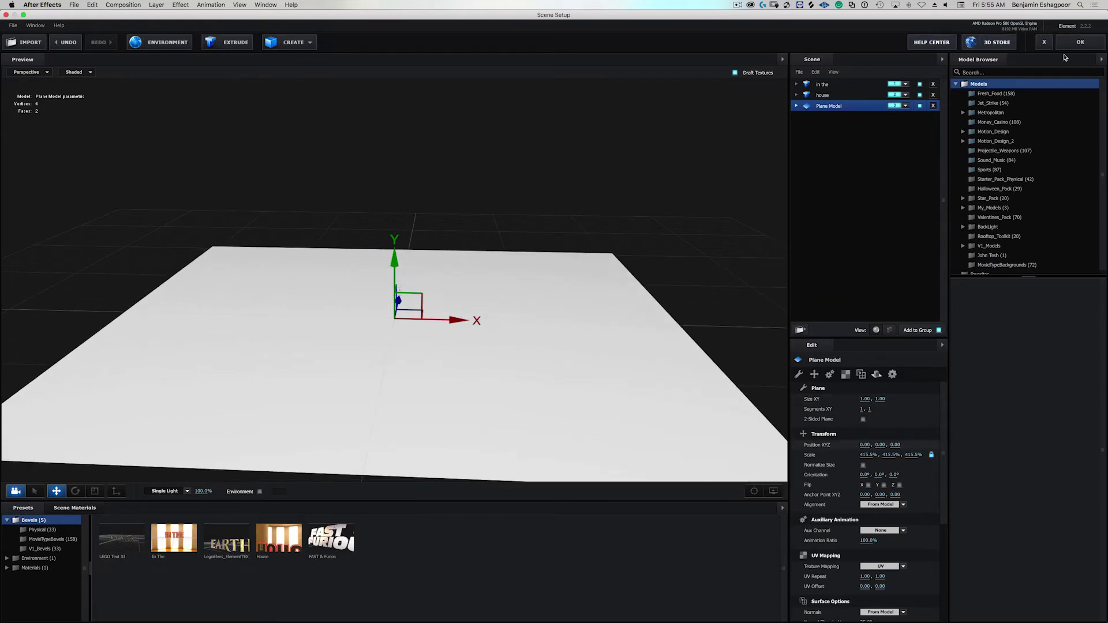
pyautogui.click(1080, 42)
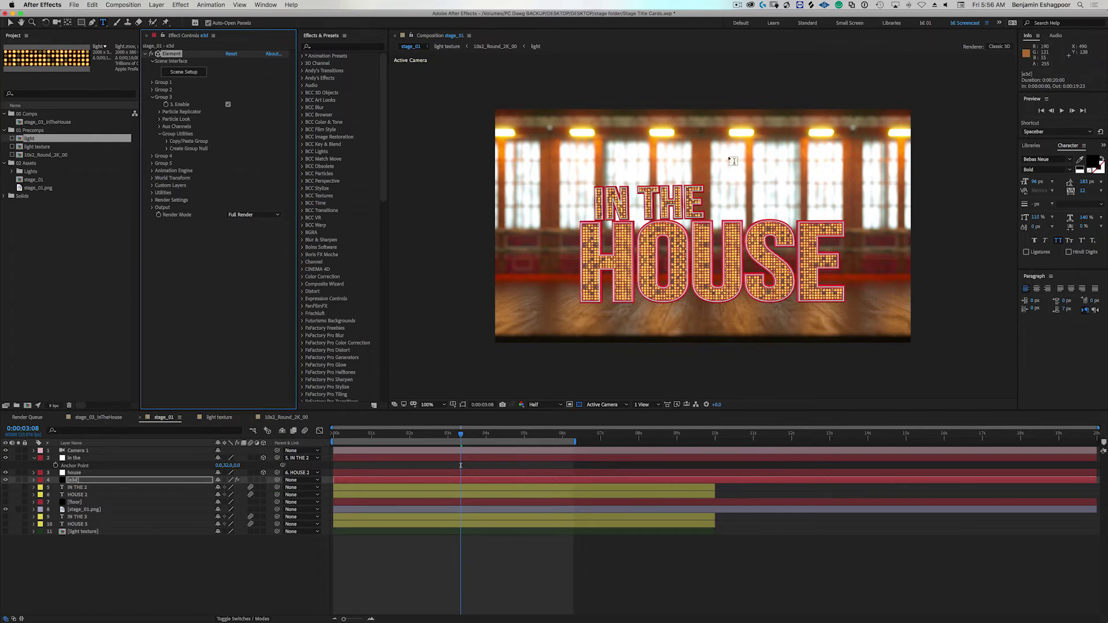
# - Lower the plane beneath the HOUSE text by setting Group 3's Particle Replicator Position XY to 960, 894
pyautogui.click(160, 112)
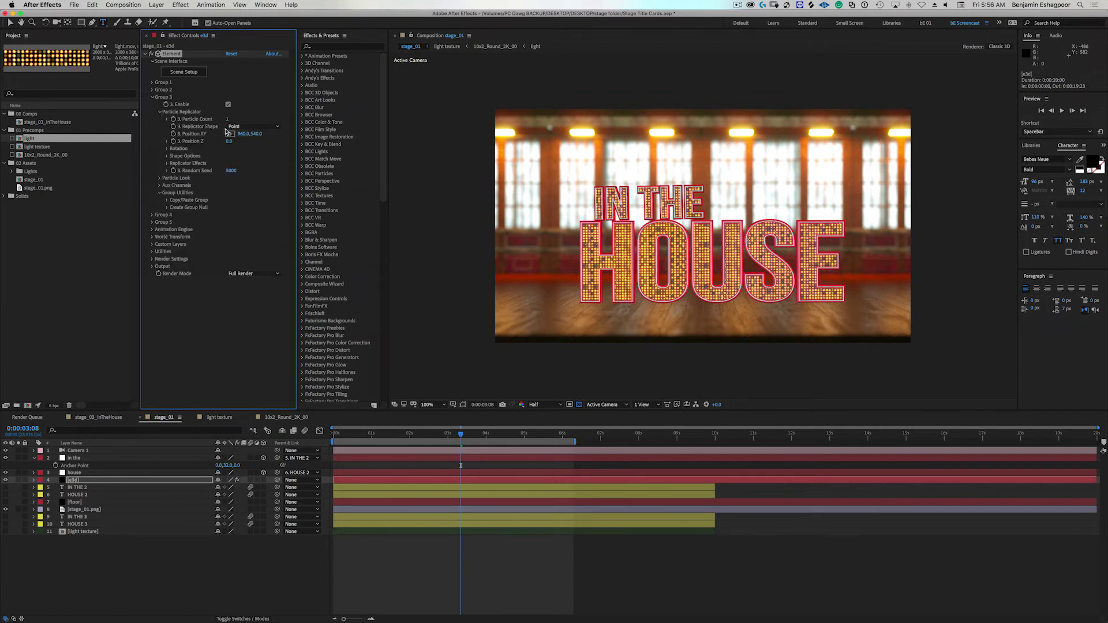
pyautogui.moveTo(257, 133); pyautogui.dragTo(389, 135)
pyautogui.moveTo(462, 436); pyautogui.dragTo(489, 437)
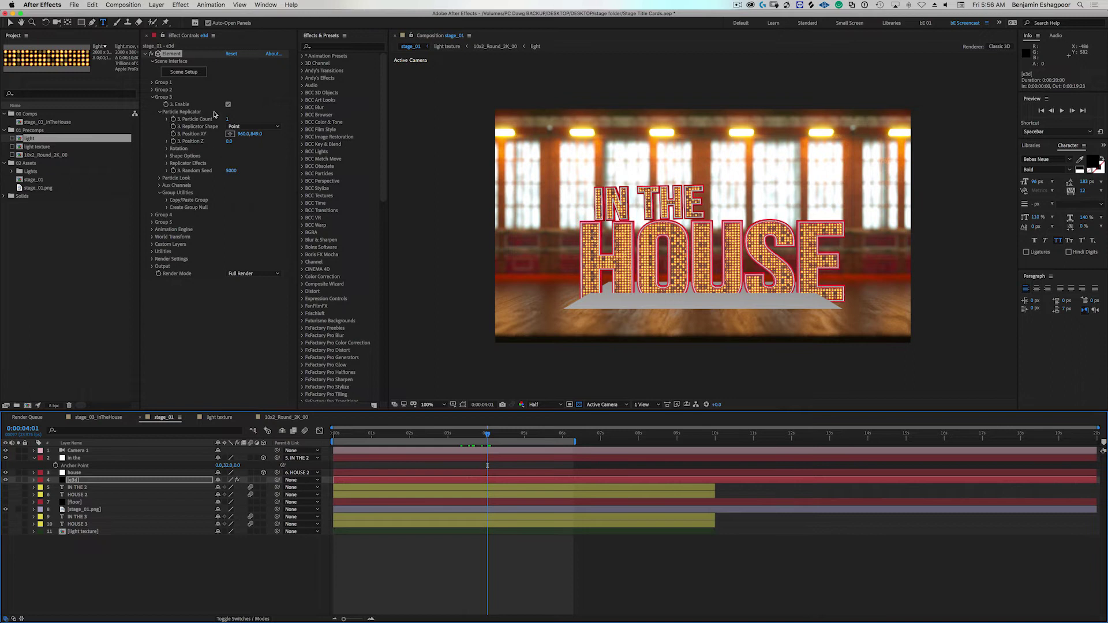
pyautogui.moveTo(256, 134); pyautogui.dragTo(277, 134)
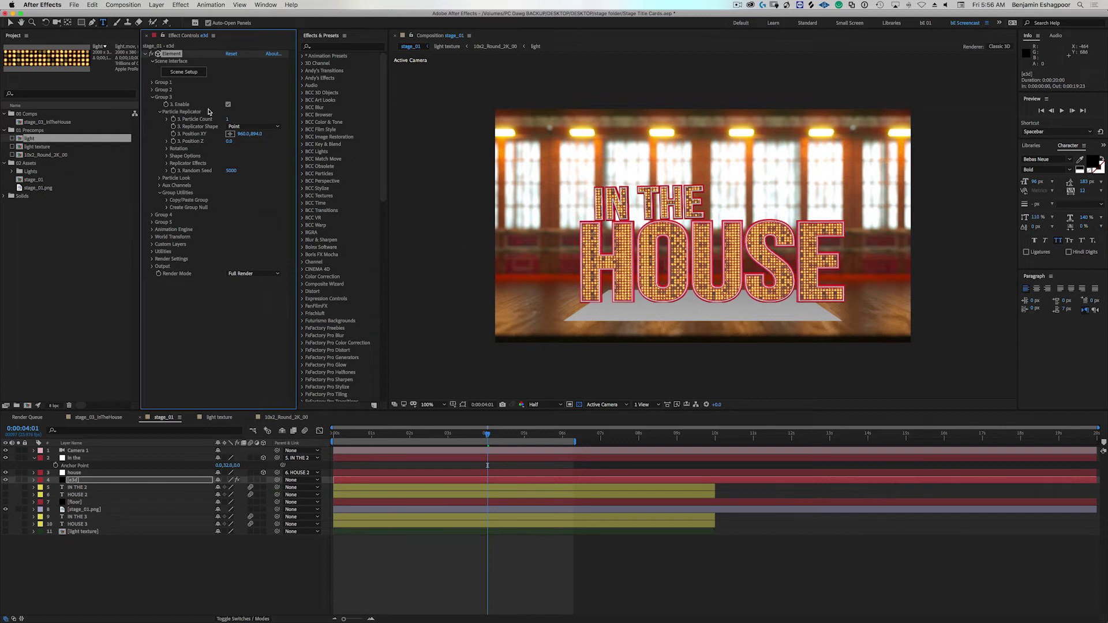
# - Enlarge the floor plane with Size X 4.13 and a uniform scale of 682.5%, and set Group 3's Particle Size to 10.80
pyautogui.click(194, 74)
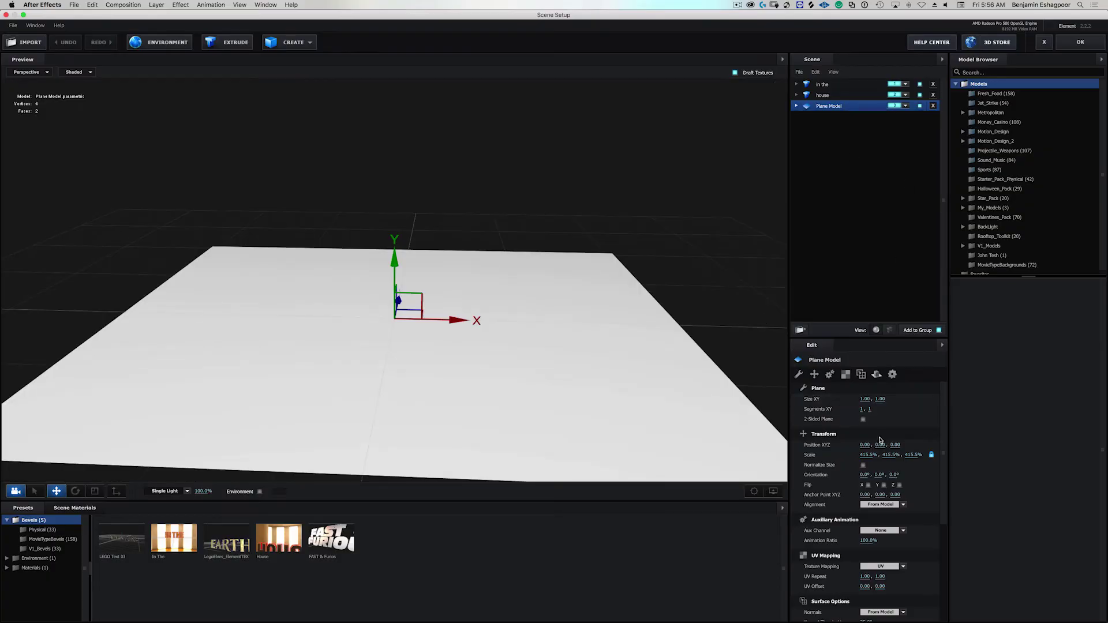
pyautogui.moveTo(868, 455); pyautogui.dragTo(890, 452)
pyautogui.moveTo(864, 398); pyautogui.dragTo(917, 398)
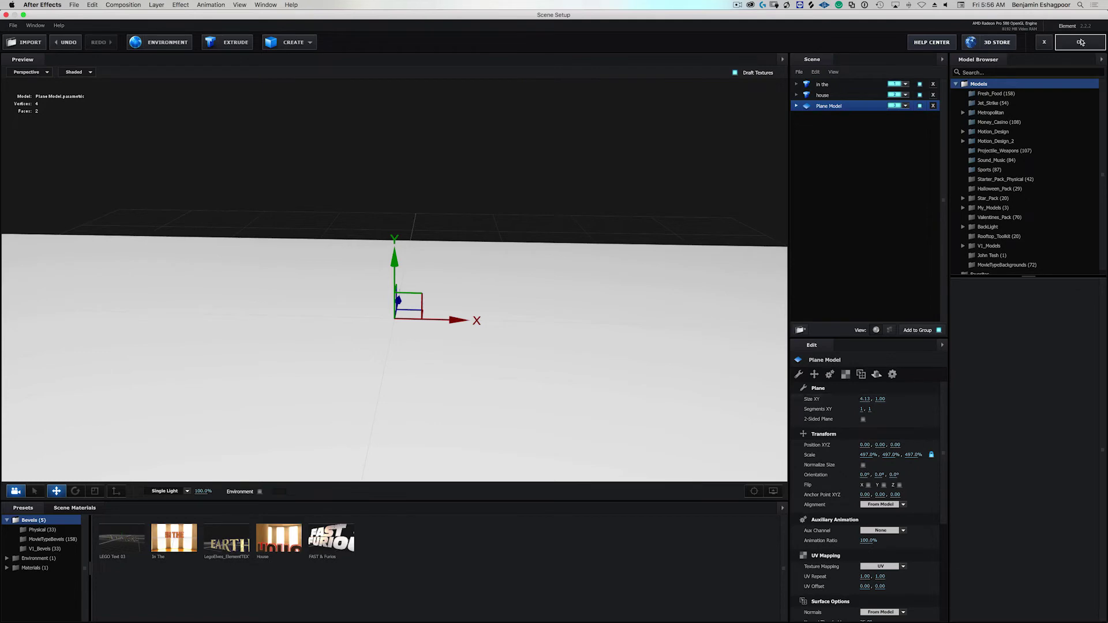
pyautogui.click(1080, 42)
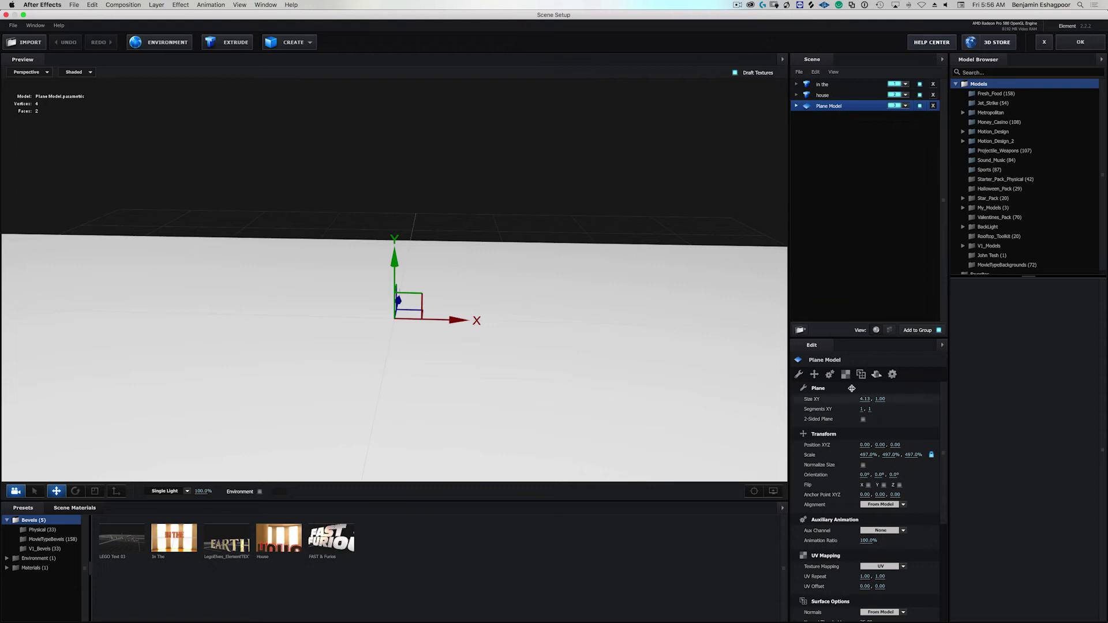
pyautogui.moveTo(864, 454); pyautogui.dragTo(966, 455)
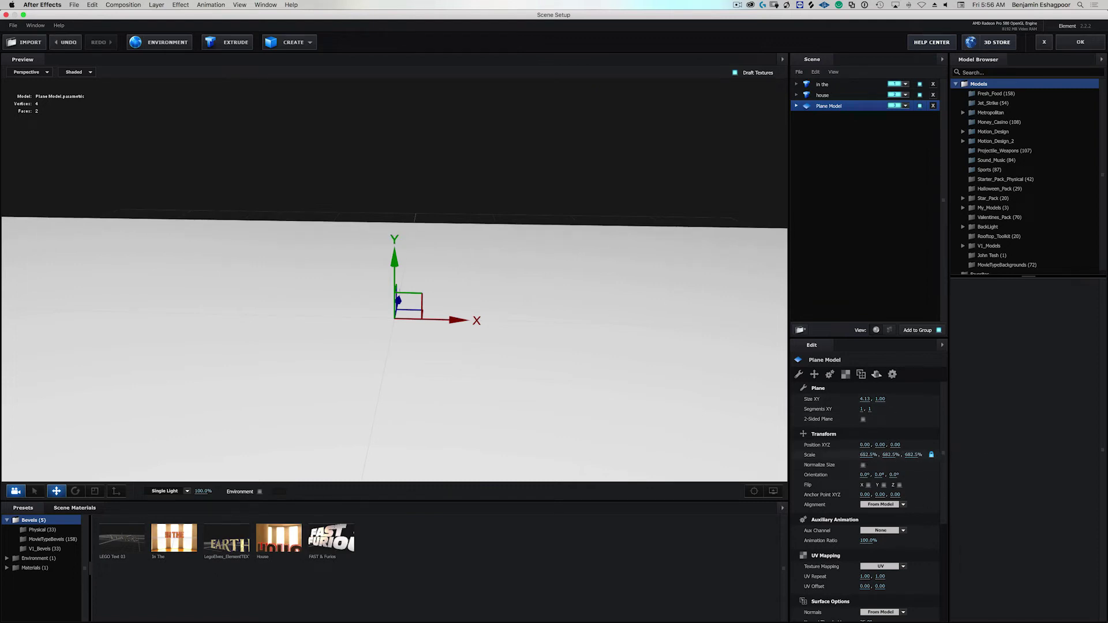
pyautogui.click(1080, 42)
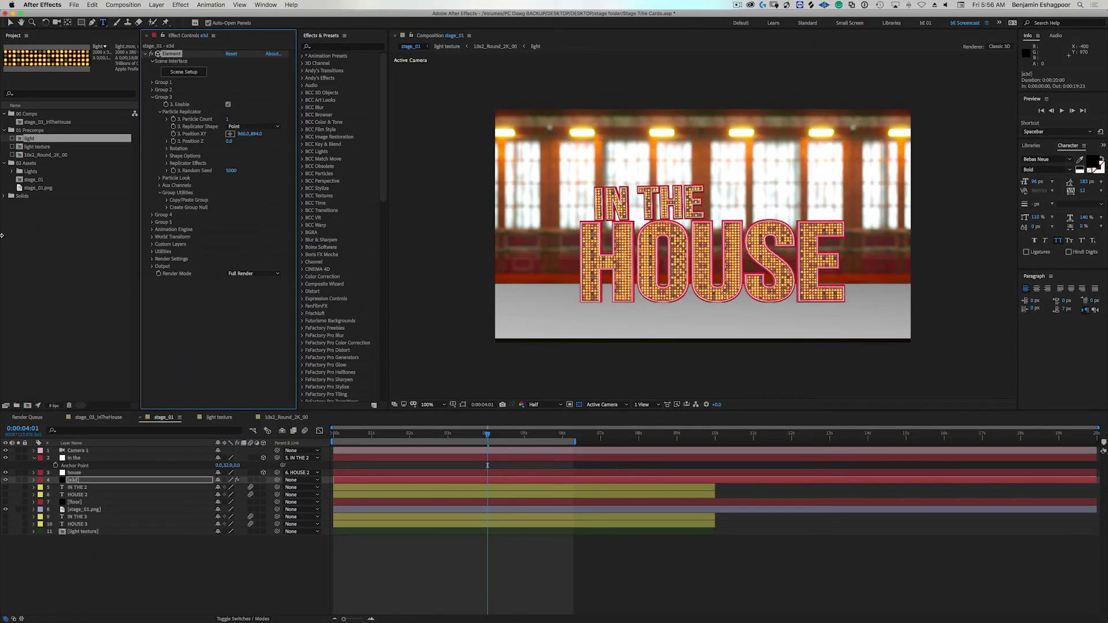
pyautogui.click(159, 178)
pyautogui.moveTo(227, 186); pyautogui.dragTo(232, 185)
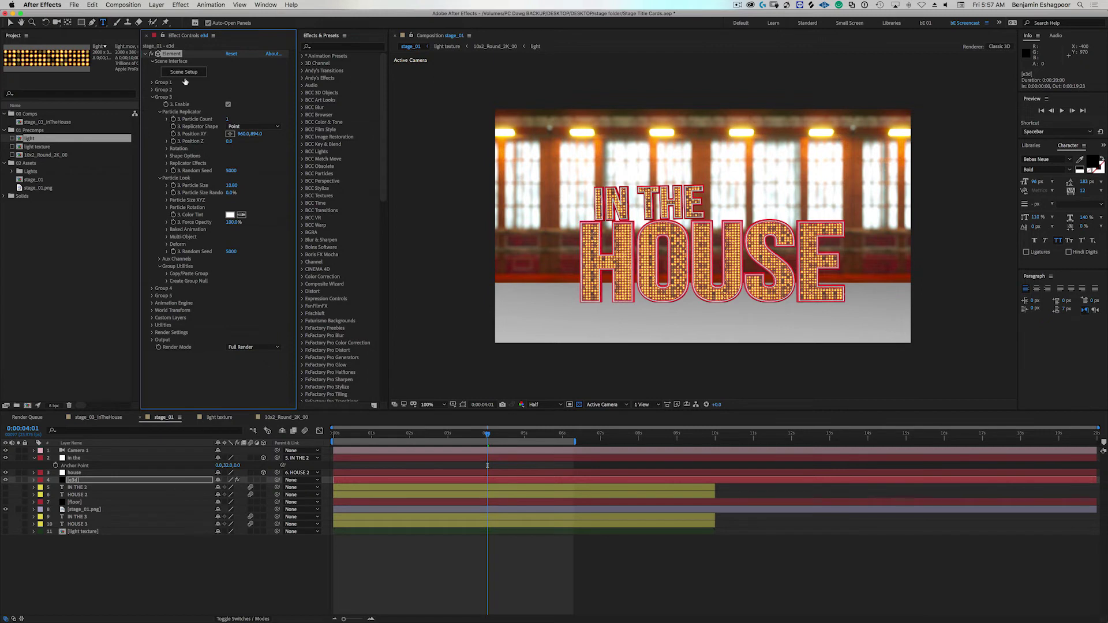
# - Rename the Plane Model's Default material to "floor" in Scene Setup
pyautogui.click(193, 76)
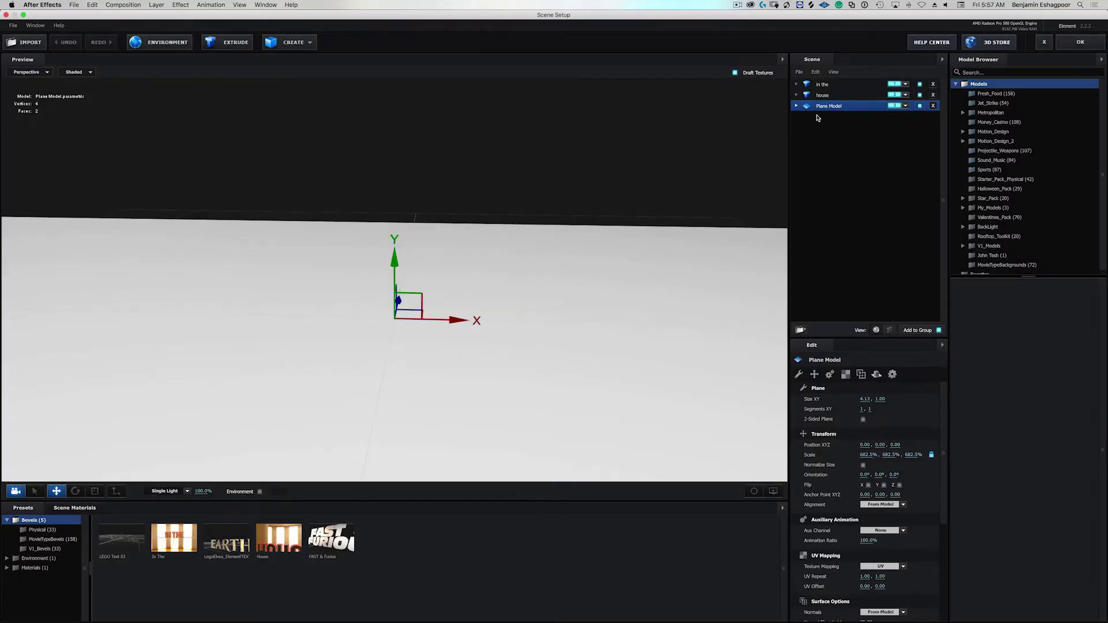
pyautogui.click(797, 106)
pyautogui.click(822, 117)
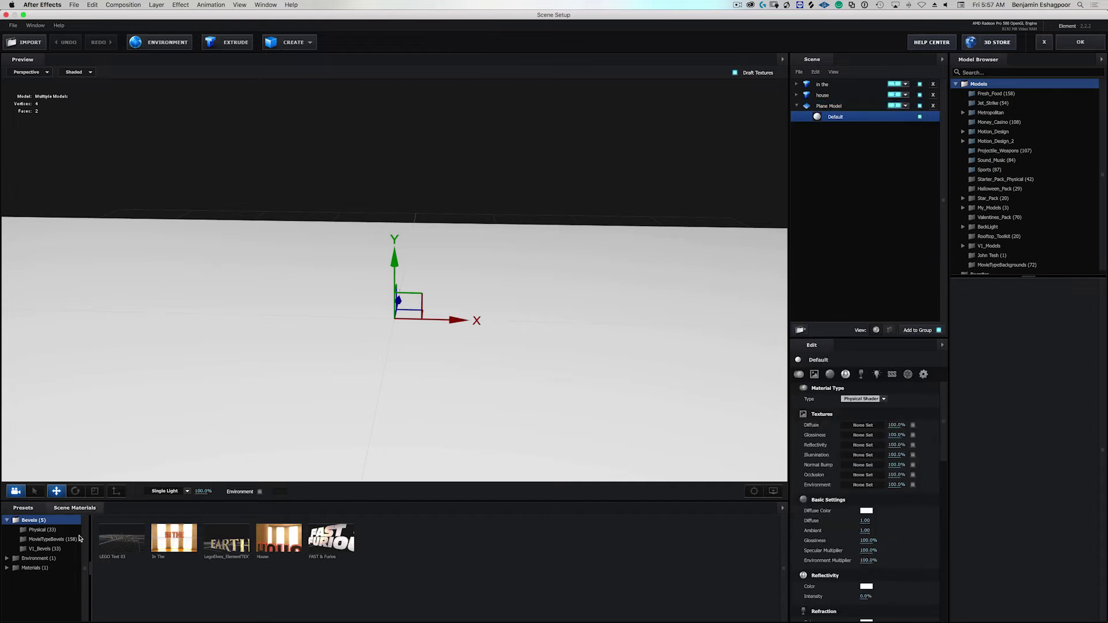
pyautogui.click(75, 507)
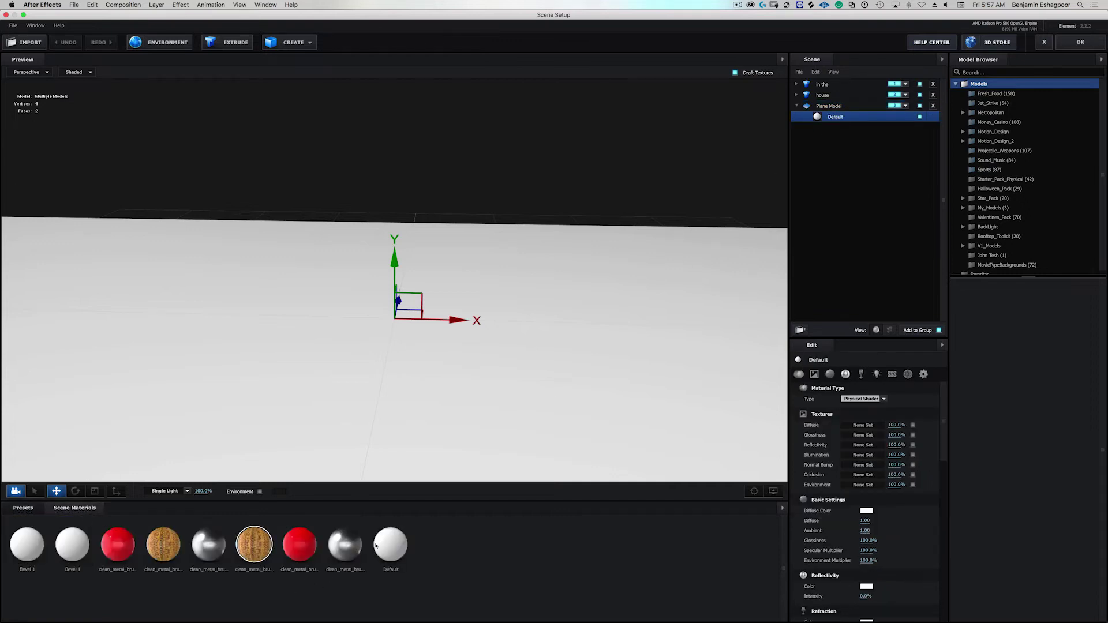
pyautogui.doubleClick(836, 117)
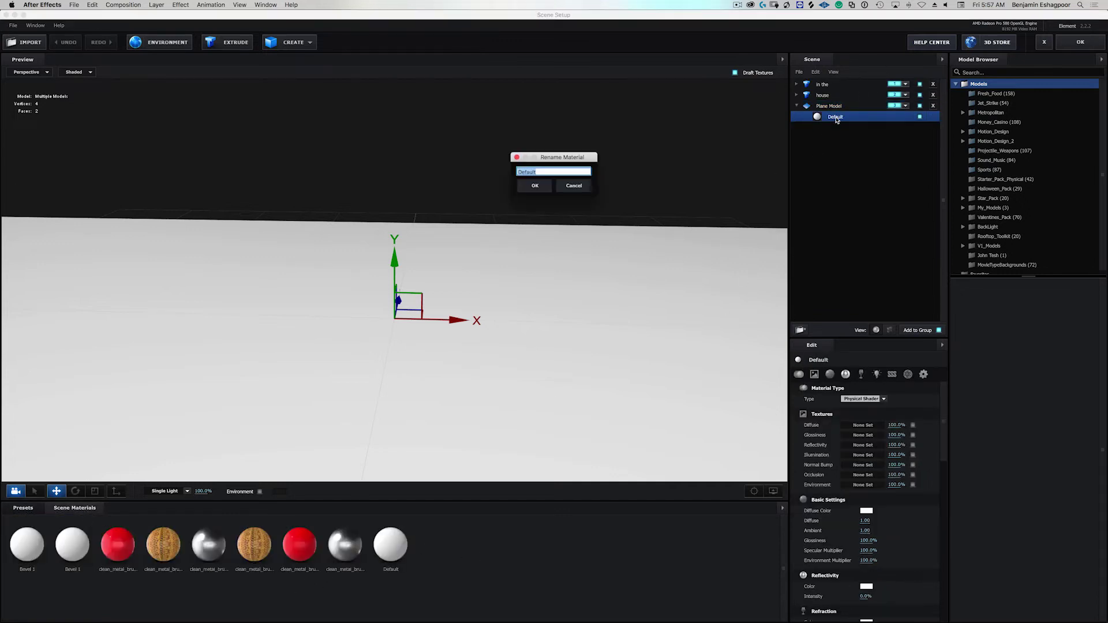
pyautogui.write('floor\\')
pyautogui.press('Return')
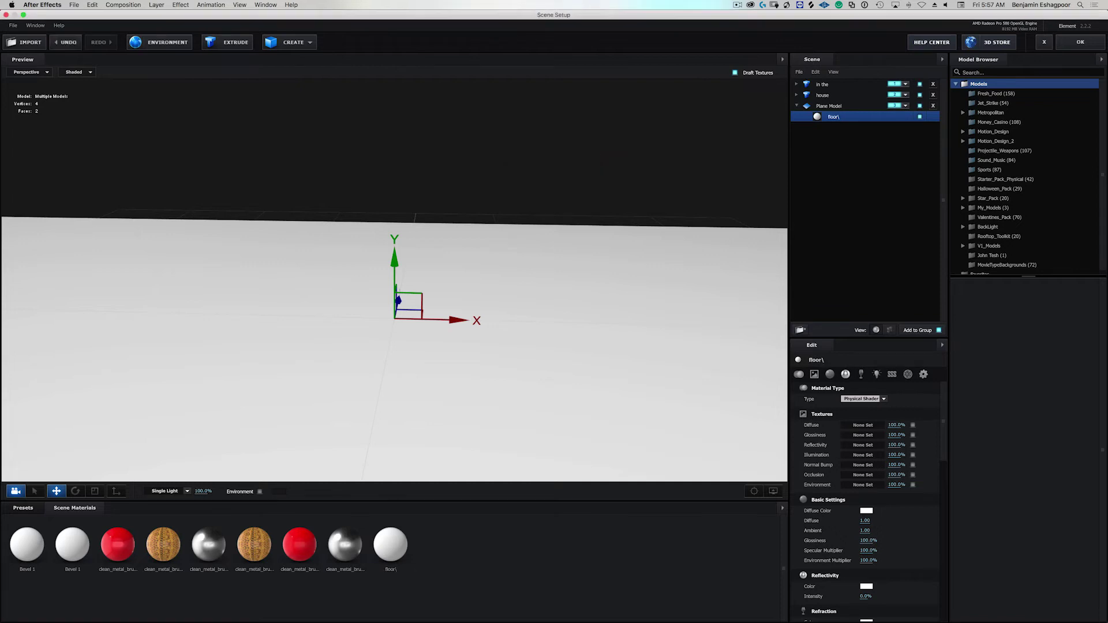
pyautogui.doubleClick(833, 117)
pyautogui.press('Right')
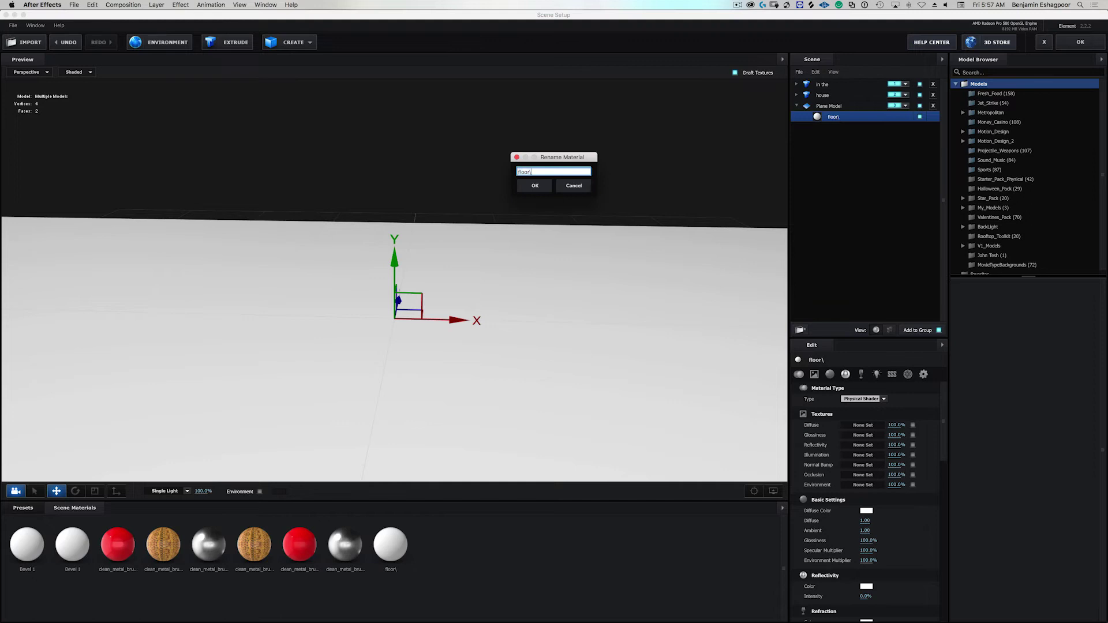
pyautogui.press('Return')
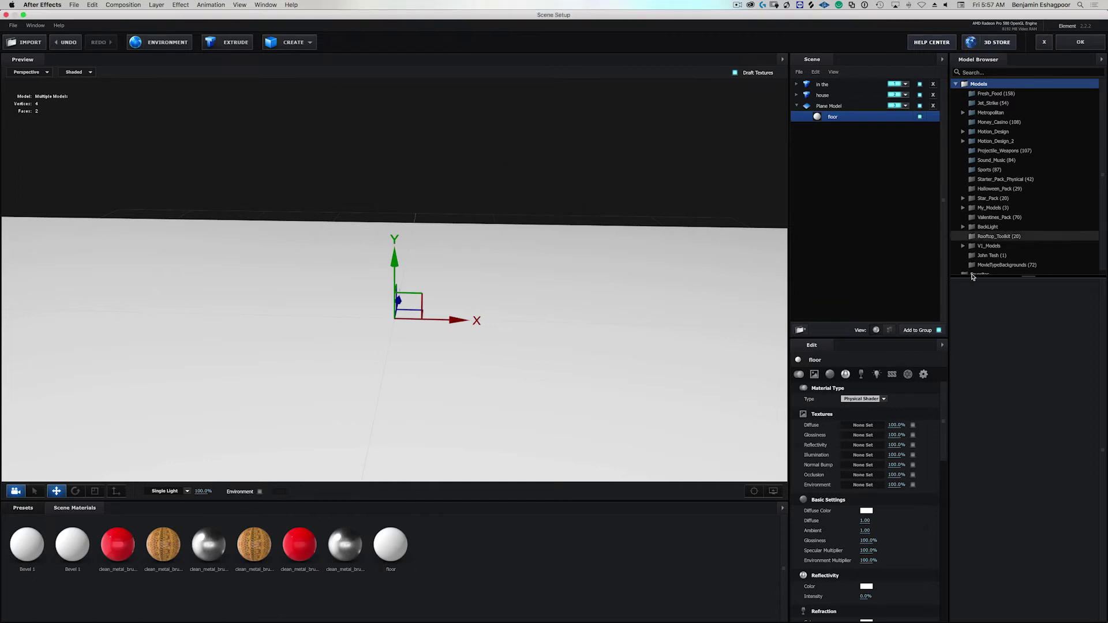
# - Set the floor material's reflectivity intensity to 61%
pyautogui.scroll(-5, 941, 461)
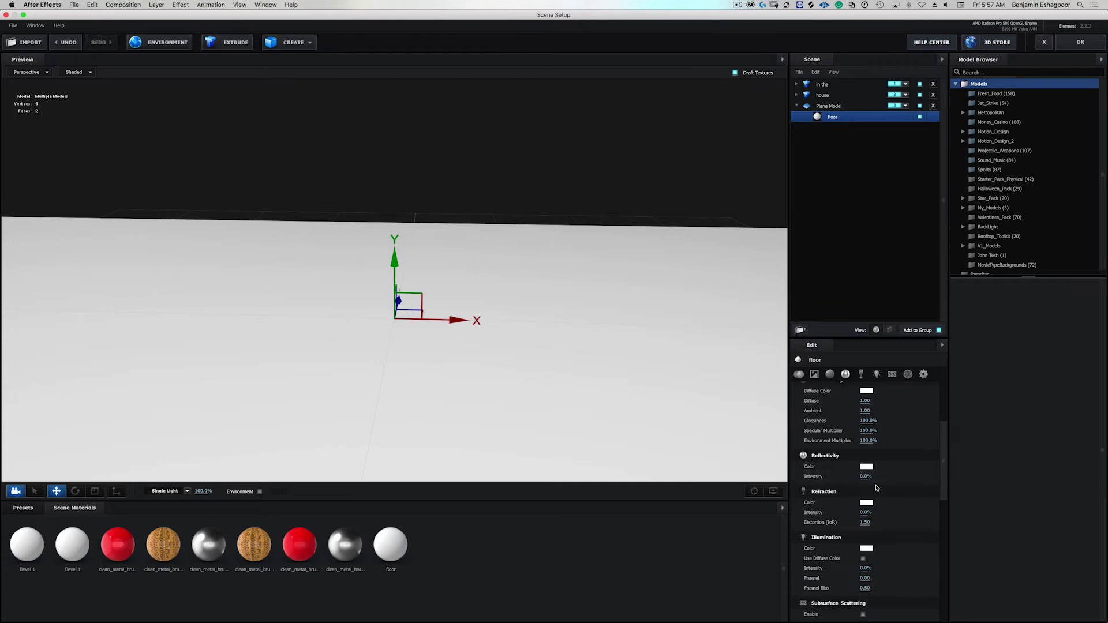
pyautogui.moveTo(866, 478); pyautogui.dragTo(891, 475)
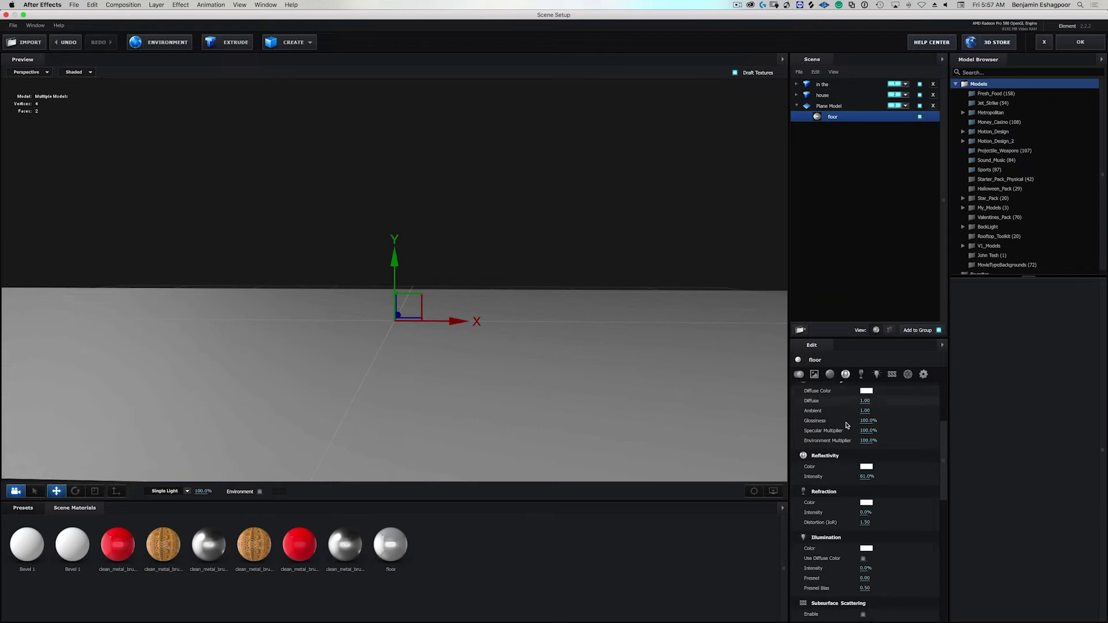
# - Set the floor material's glossiness to 55% and show the environment in the preview
pyautogui.moveTo(869, 423); pyautogui.dragTo(861, 421)
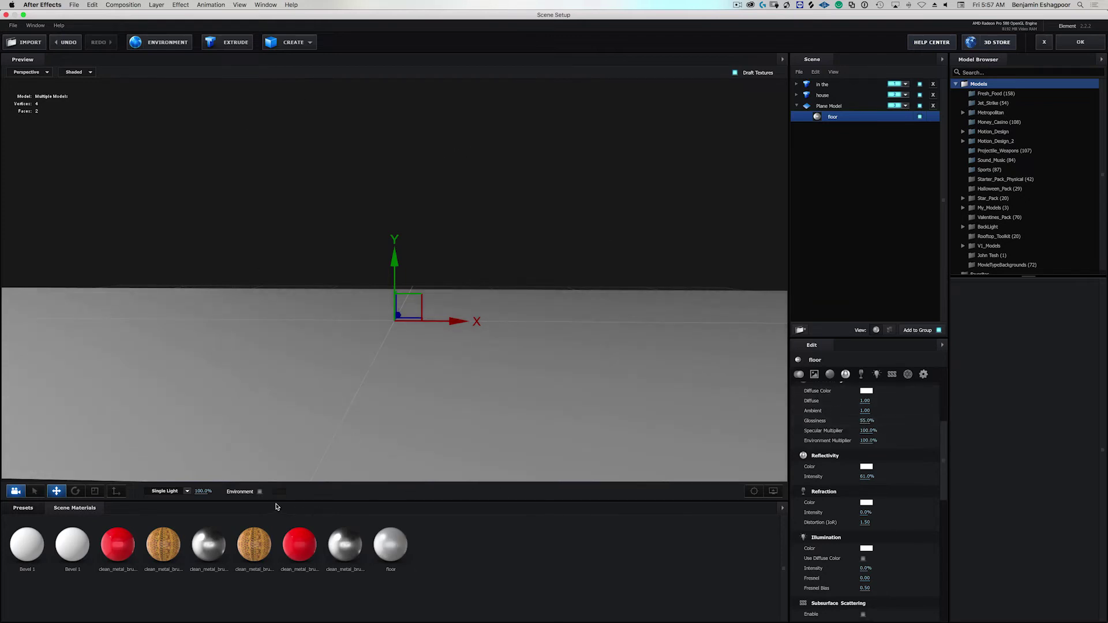
pyautogui.click(260, 491)
pyautogui.moveTo(292, 383); pyautogui.dragTo(287, 400)
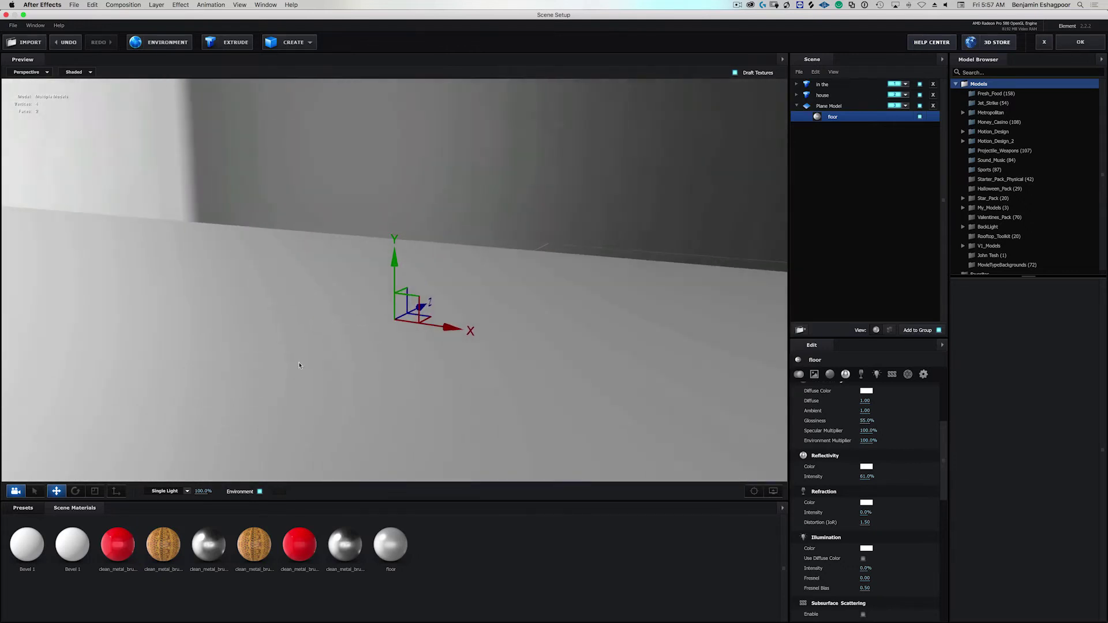
# - Open the scene's environment texture settings and bring up the file chooser for a replacement image
pyautogui.click(157, 44)
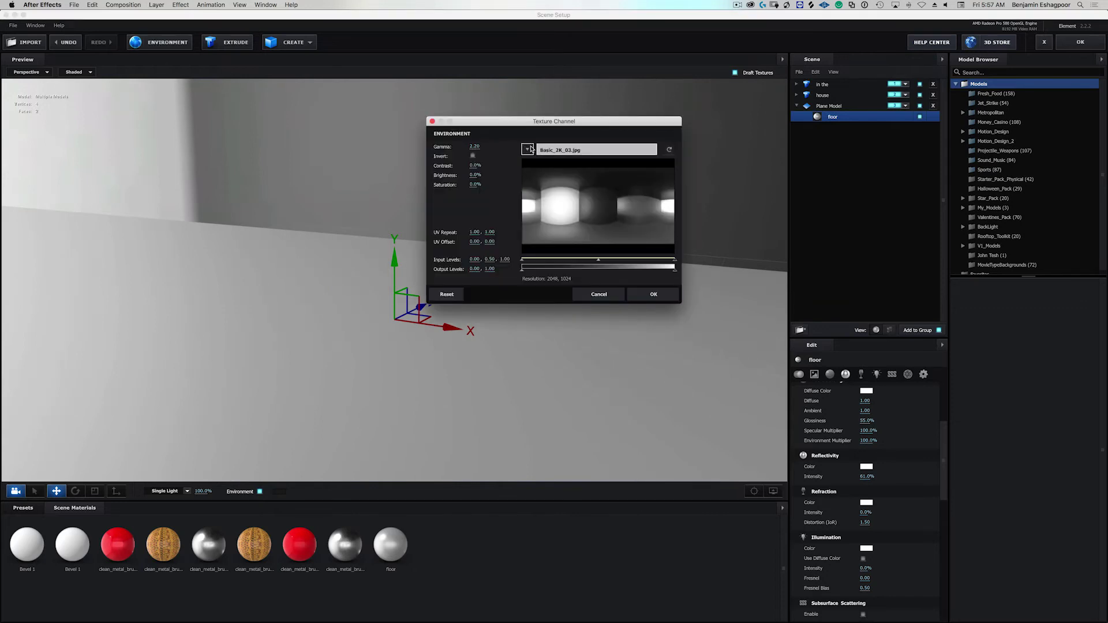
pyautogui.click(529, 149)
pyautogui.click(541, 232)
pyautogui.click(588, 149)
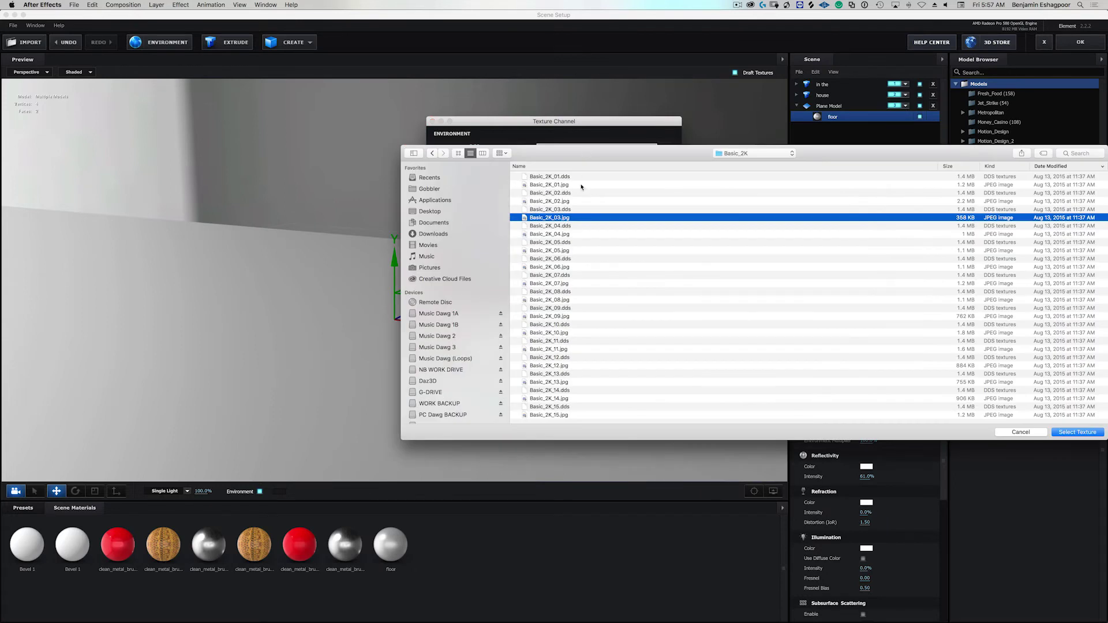
pyautogui.click(775, 157)
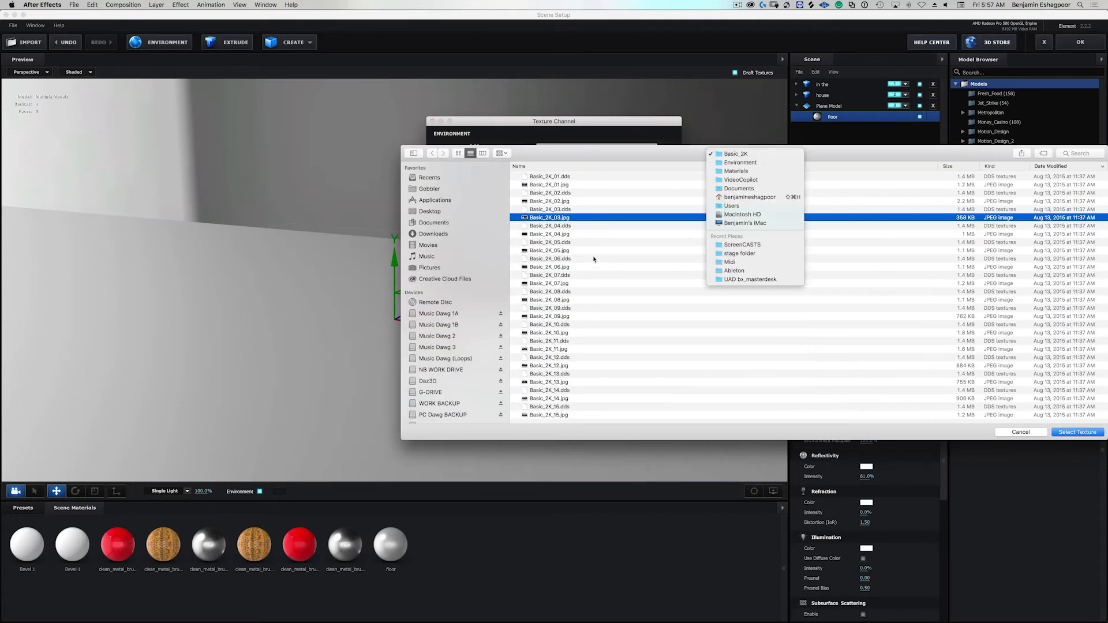
pyautogui.click(552, 244)
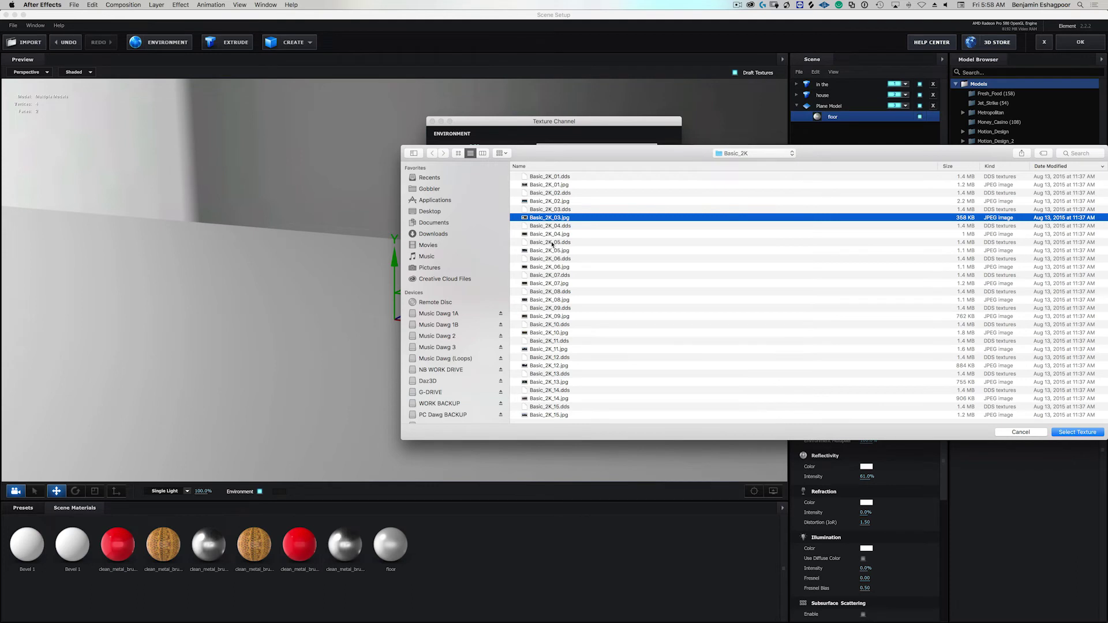
# - Preview the environment images in the Basic_2K folder, working down the list from Basic_2K_03.jpg
pyautogui.press('Down')
pyautogui.press('Down')
pyautogui.press('space')
pyautogui.press('Down')
pyautogui.press('Down')
pyautogui.press('Down')
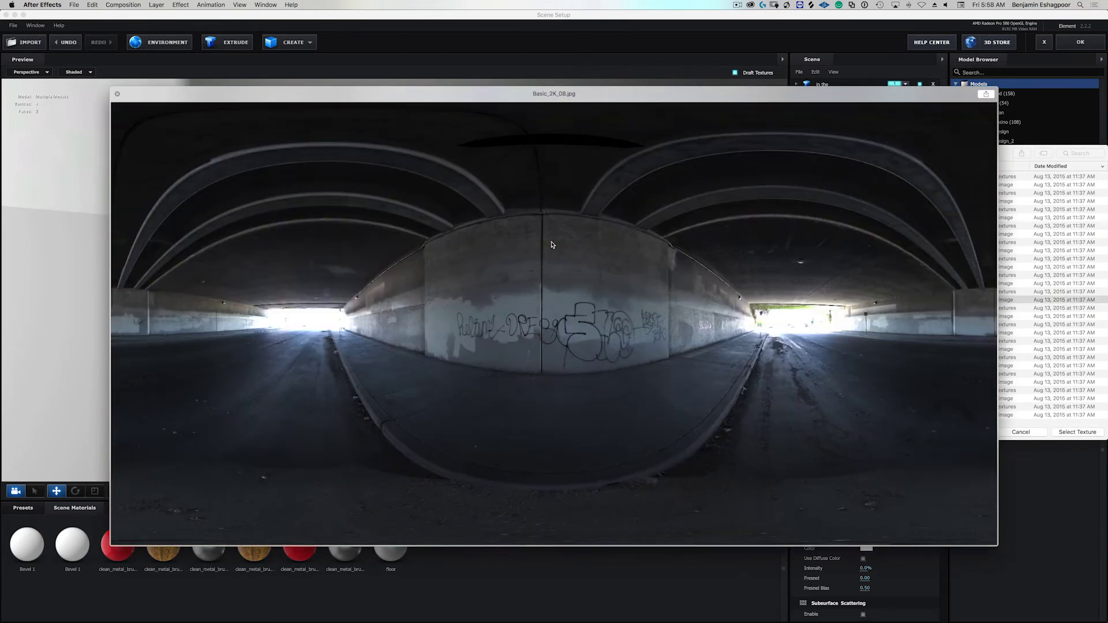
pyautogui.press('Down')
pyautogui.press('Down')
pyautogui.press('Down')
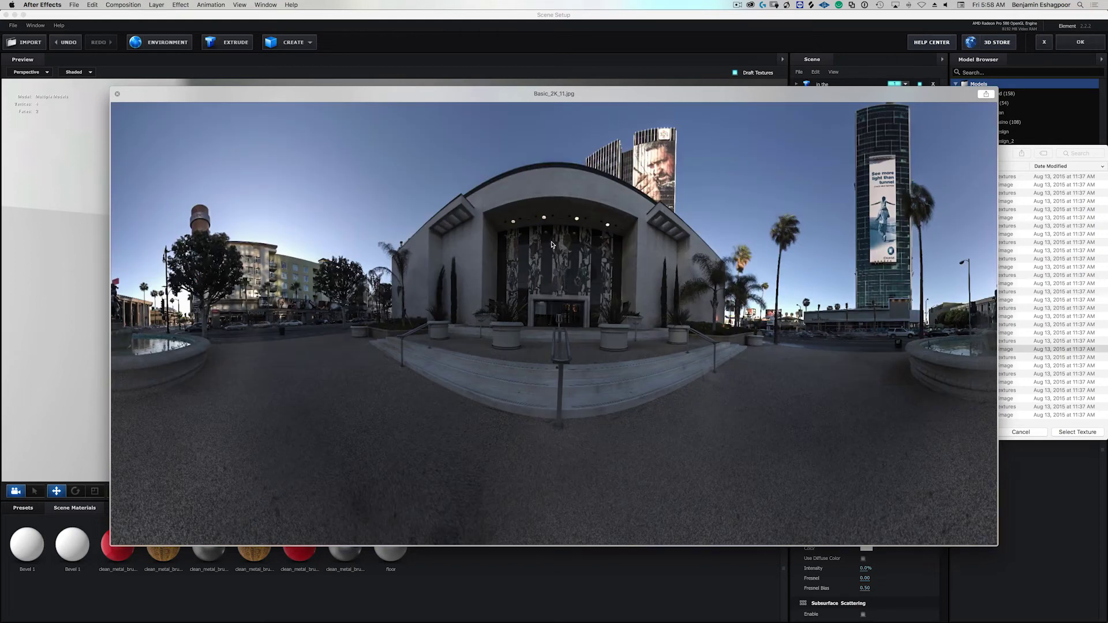
pyautogui.press('Down')
pyautogui.press('Down')
pyautogui.press('Down')
pyautogui.press('Down')
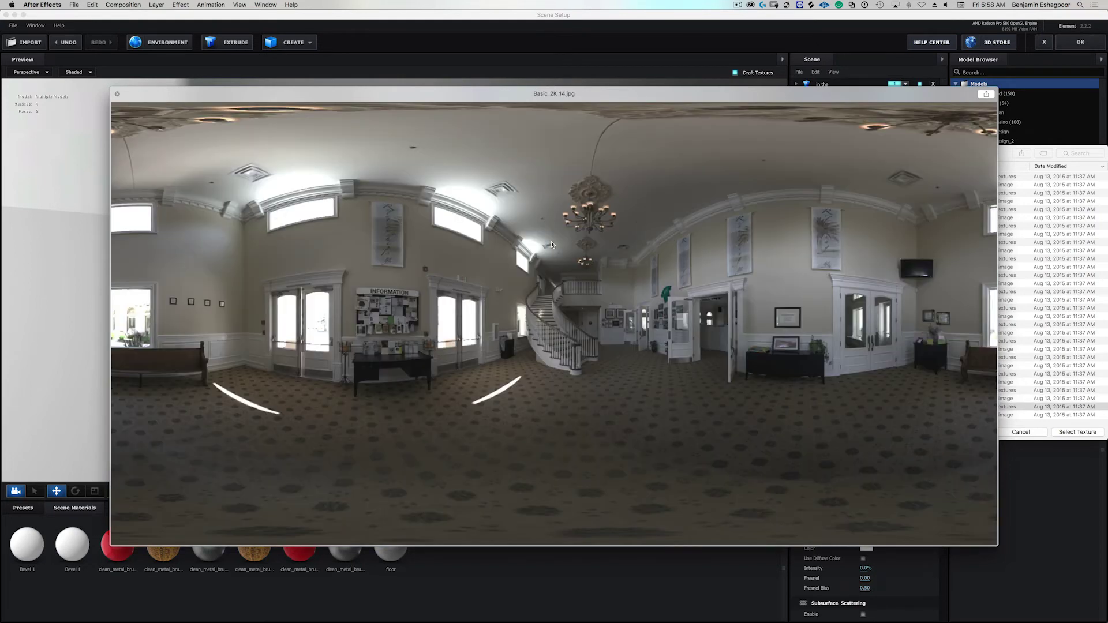
pyautogui.press('Down')
pyautogui.press('space')
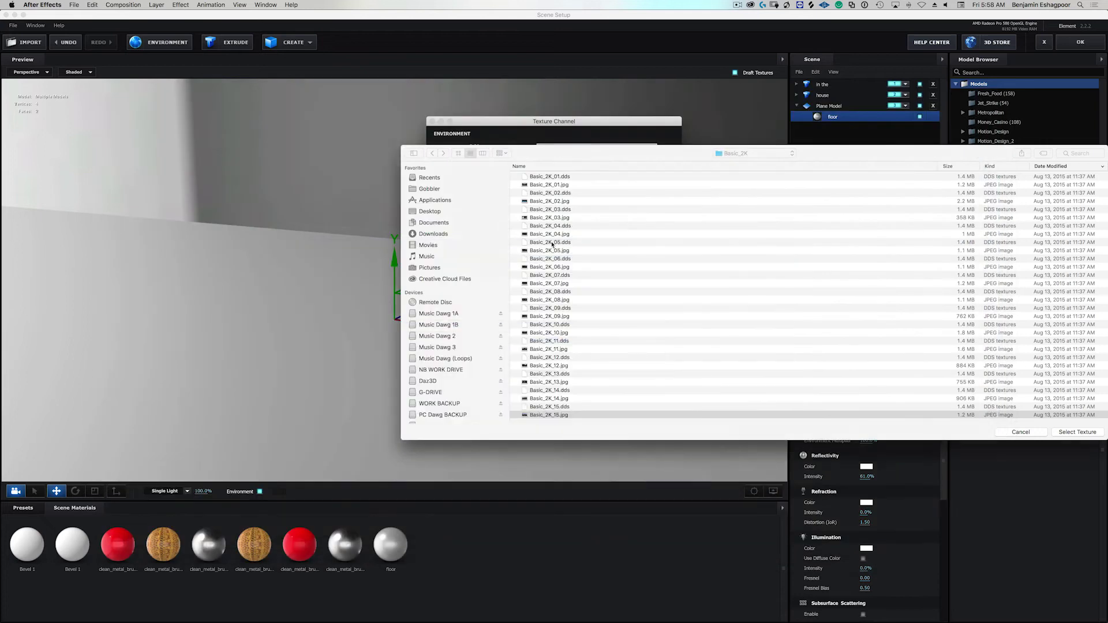
# - Preview the Basic_2K environment images one after another from Basic_2K_01.jpg to Basic_2K_15.jpg
pyautogui.click(546, 185)
pyautogui.press('space')
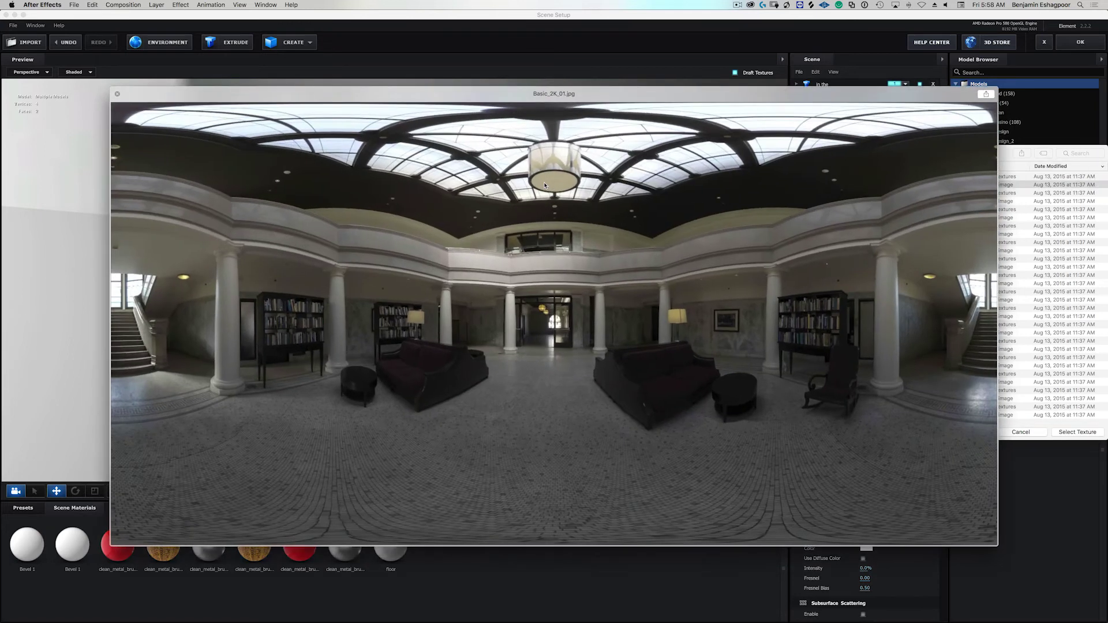
pyautogui.press('Down')
pyautogui.press('Down')
pyautogui.press('Down')
pyautogui.press('Down')
pyautogui.press('Down')
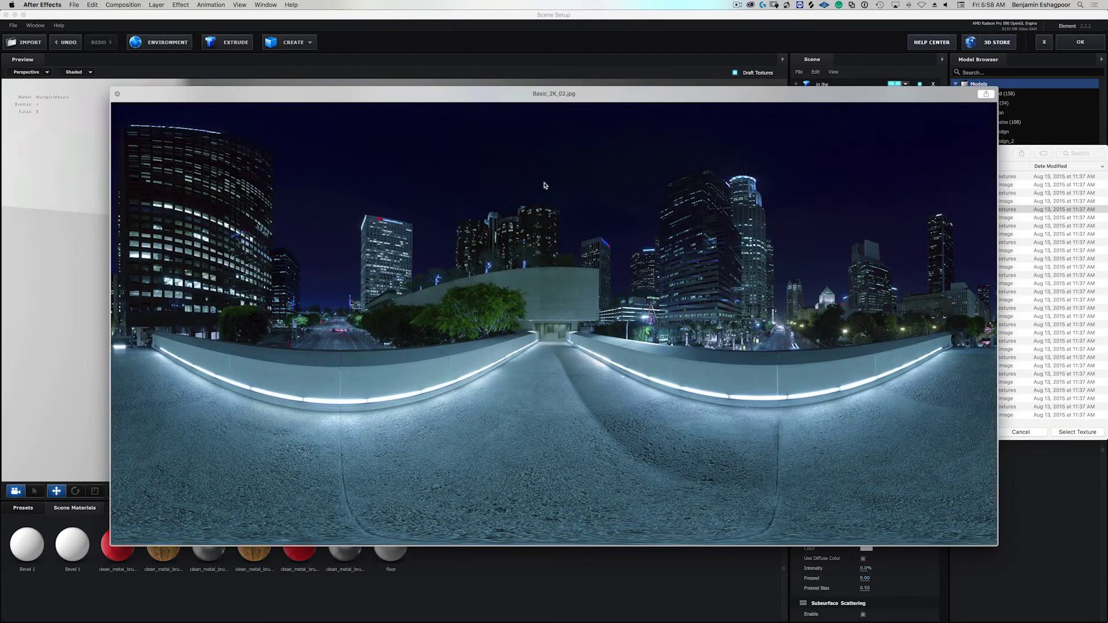
pyautogui.press('Down')
pyautogui.press('Down')
pyautogui.press('Down')
pyautogui.press('Down')
pyautogui.press('Down')
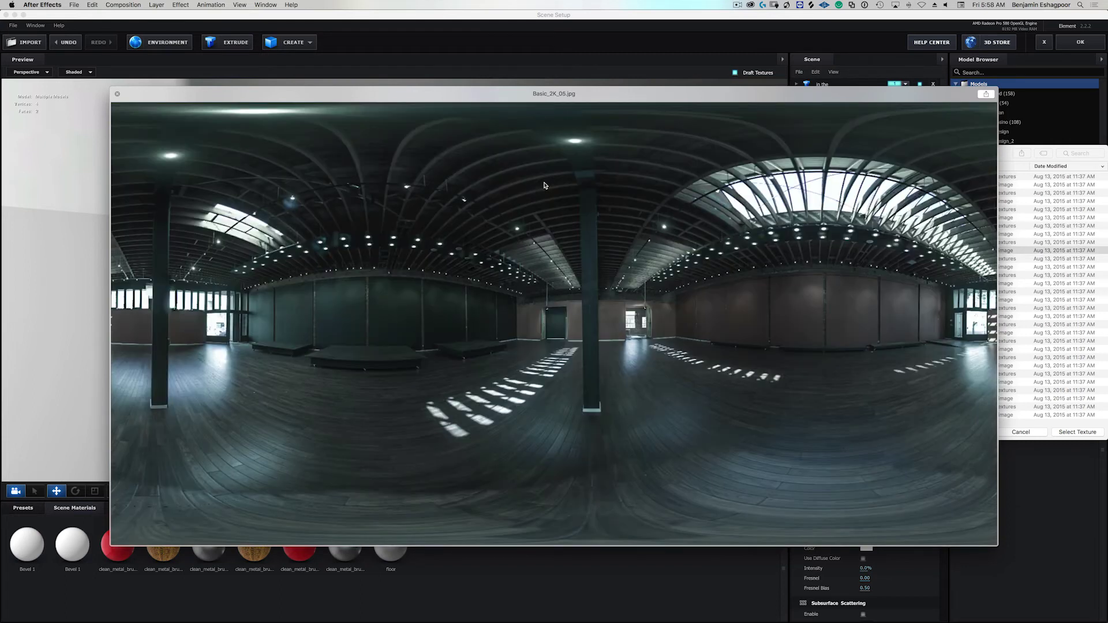
pyautogui.press('Down')
pyautogui.press('Down')
pyautogui.press('Down')
pyautogui.press('Down')
pyautogui.press('Down')
pyautogui.press('Down')
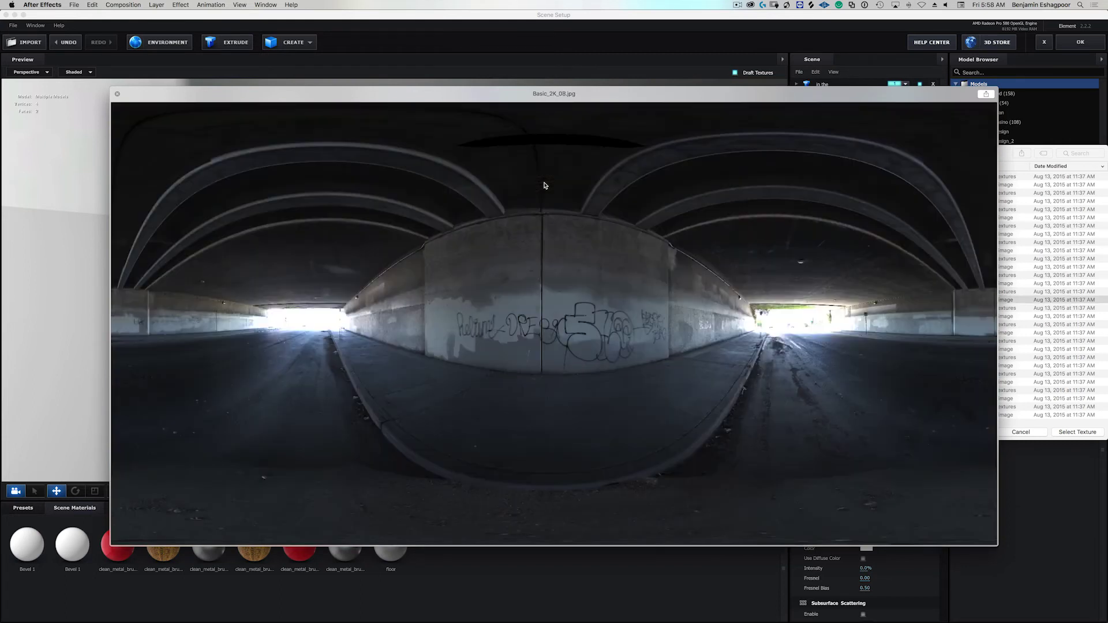
pyautogui.press('Down')
pyautogui.press('Down')
pyautogui.press('Down')
pyautogui.press('Down')
pyautogui.press('Down')
pyautogui.press('Down')
pyautogui.press('Down')
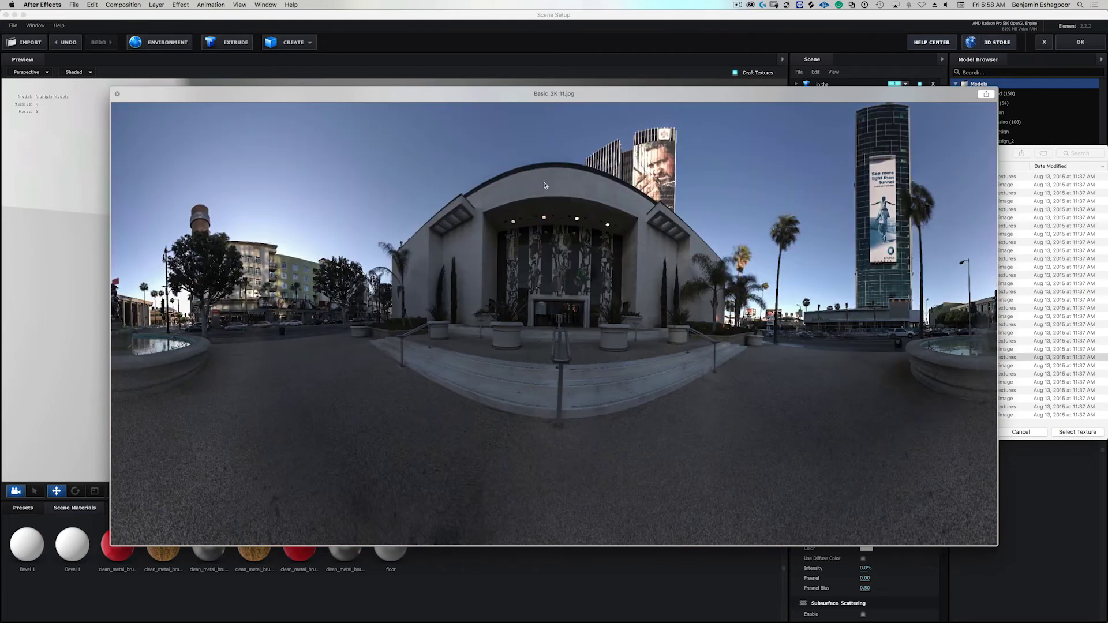
pyautogui.press('Down')
pyautogui.press('Down')
pyautogui.press('Down')
pyautogui.press('Down')
pyautogui.press('Down')
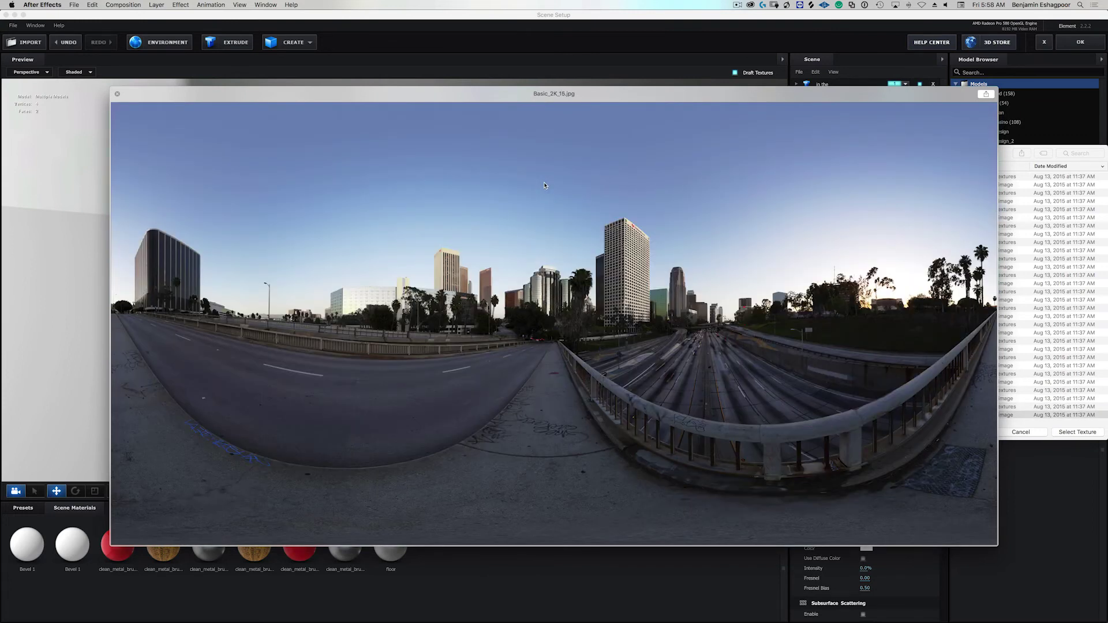
pyautogui.press('space')
# - Browse to the BackLight_2K folder inside BackLight_Environments and select its first image
pyautogui.press('super+Up')
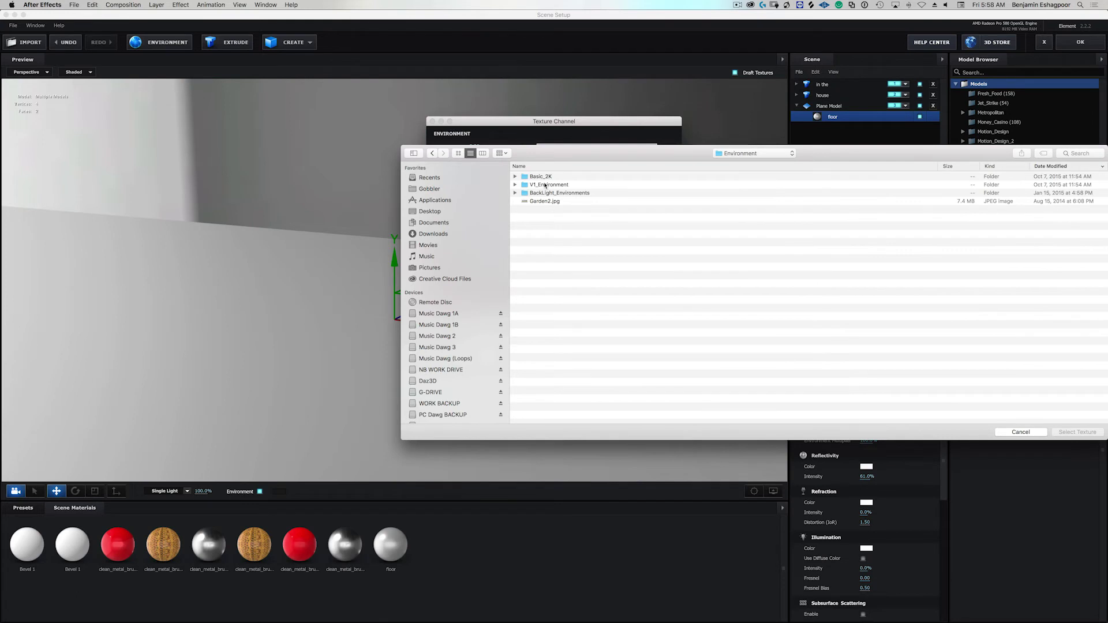
pyautogui.press('Down')
pyautogui.press('Down')
pyautogui.press('super+Down')
pyautogui.press('Down')
pyautogui.press('super+Down')
pyautogui.press('super+Up')
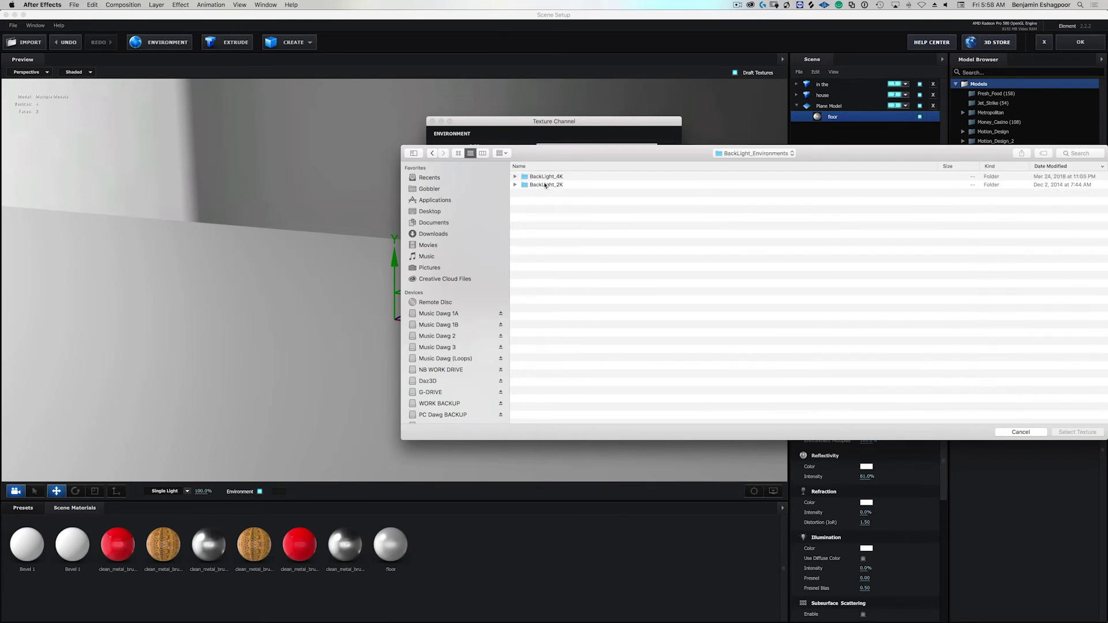
pyautogui.press('Up')
pyautogui.press('super+Down')
pyautogui.press('Down')
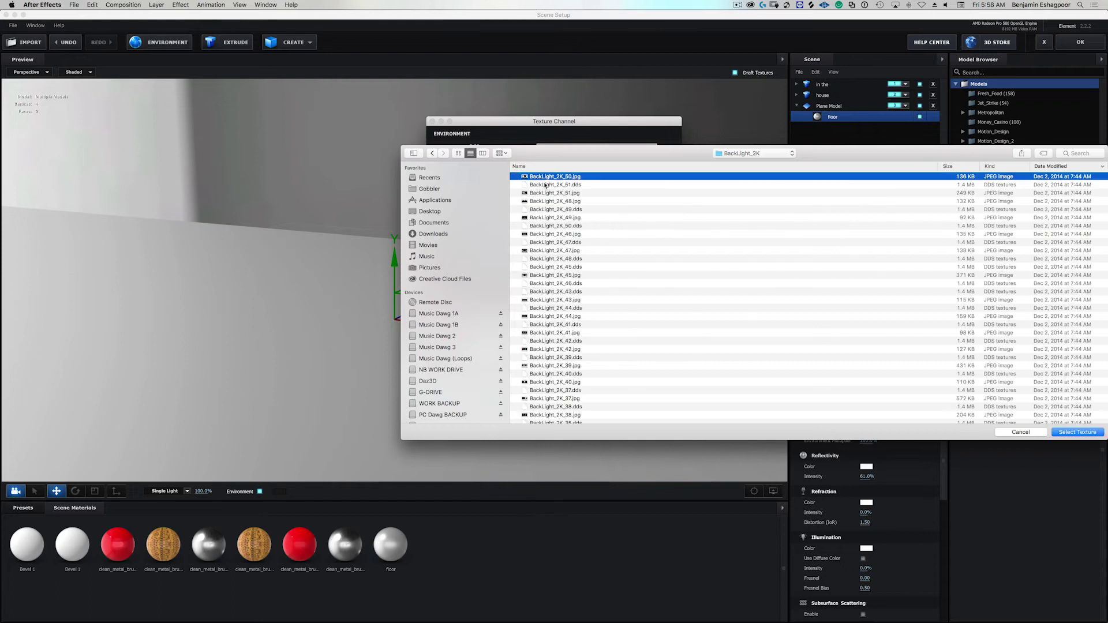
# - List the BackLight_2K files by name and preview BackLight_2K_00.jpg
pyautogui.press('space')
pyautogui.press('space')
pyautogui.scroll(15, 574, 199)
pyautogui.click(563, 192)
pyautogui.click(563, 184)
pyautogui.press('space')
pyautogui.press('space')
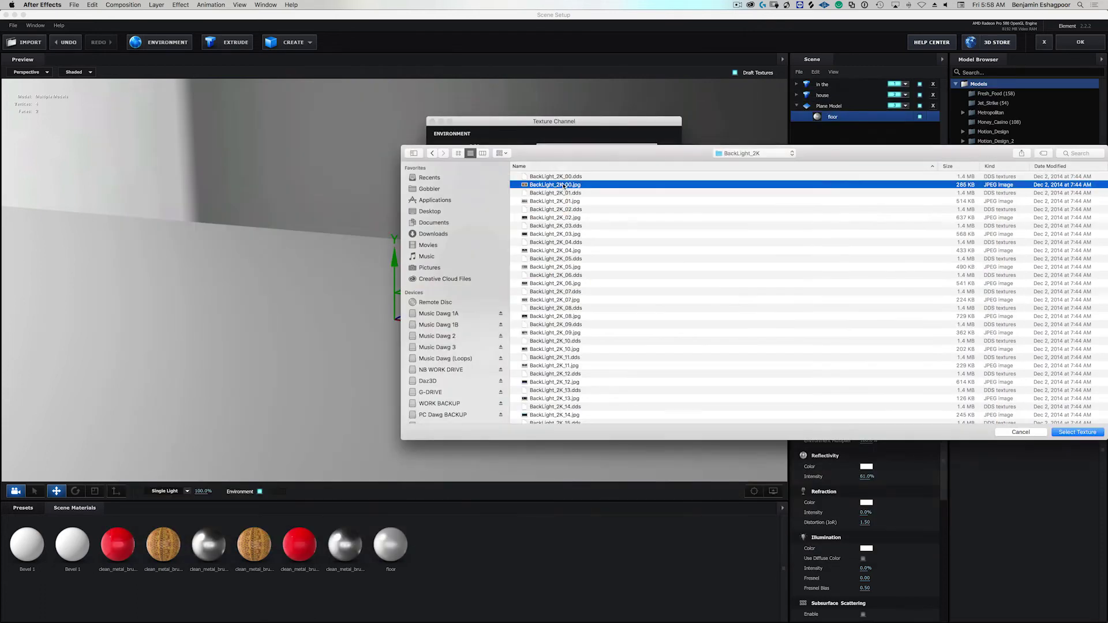
# - Load BackLight_2K_00.dds as the environment texture and set its saturation to 65%
pyautogui.doubleClick(563, 176)
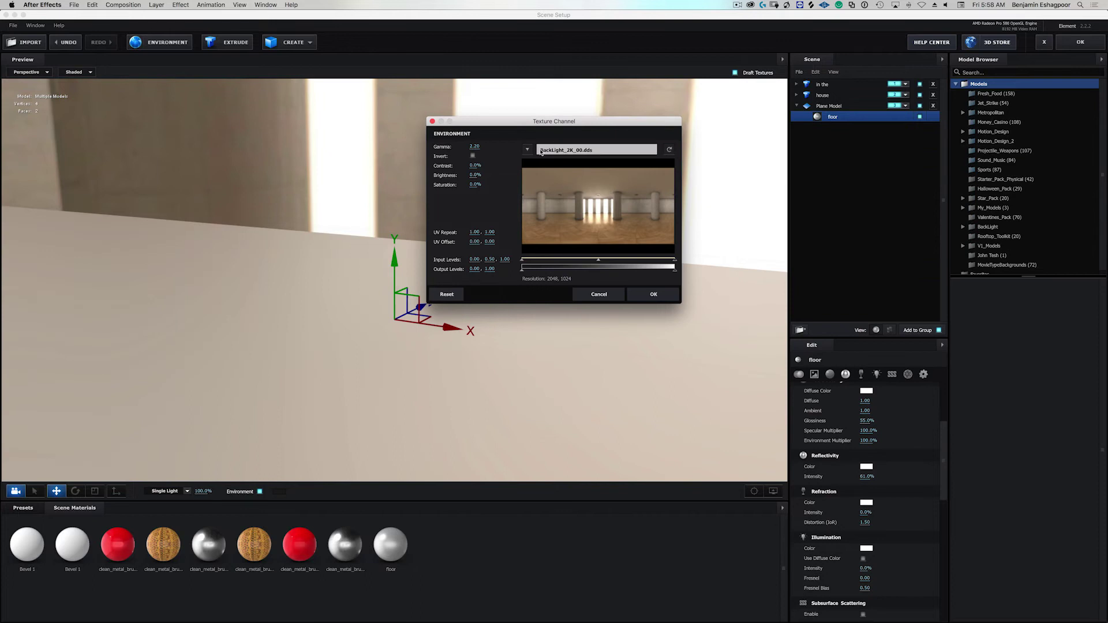
pyautogui.moveTo(473, 186); pyautogui.dragTo(502, 186)
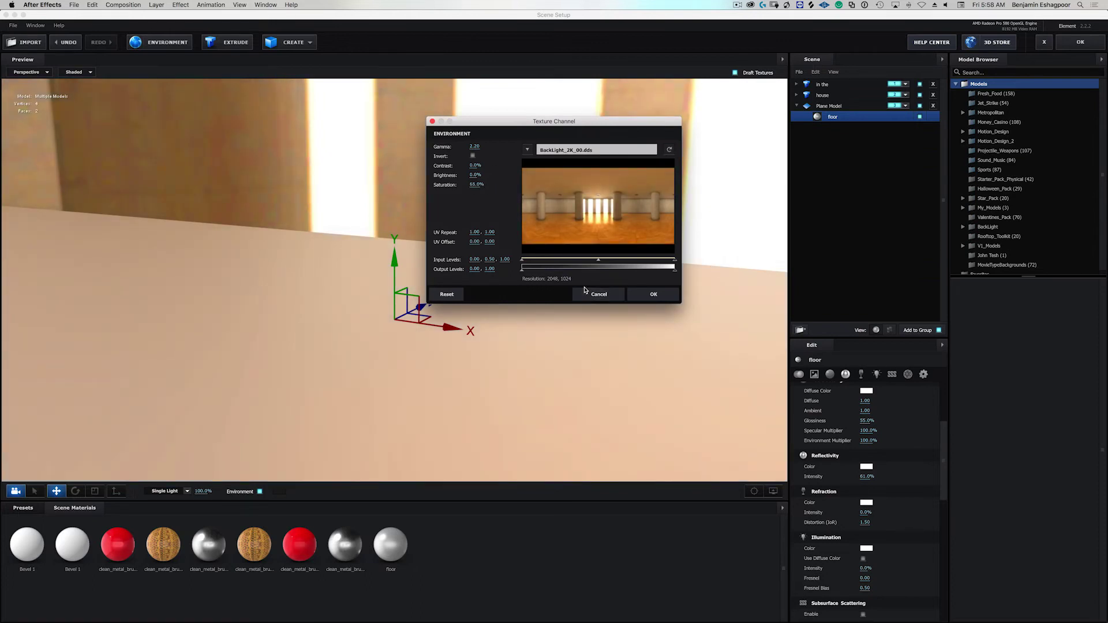
pyautogui.click(653, 294)
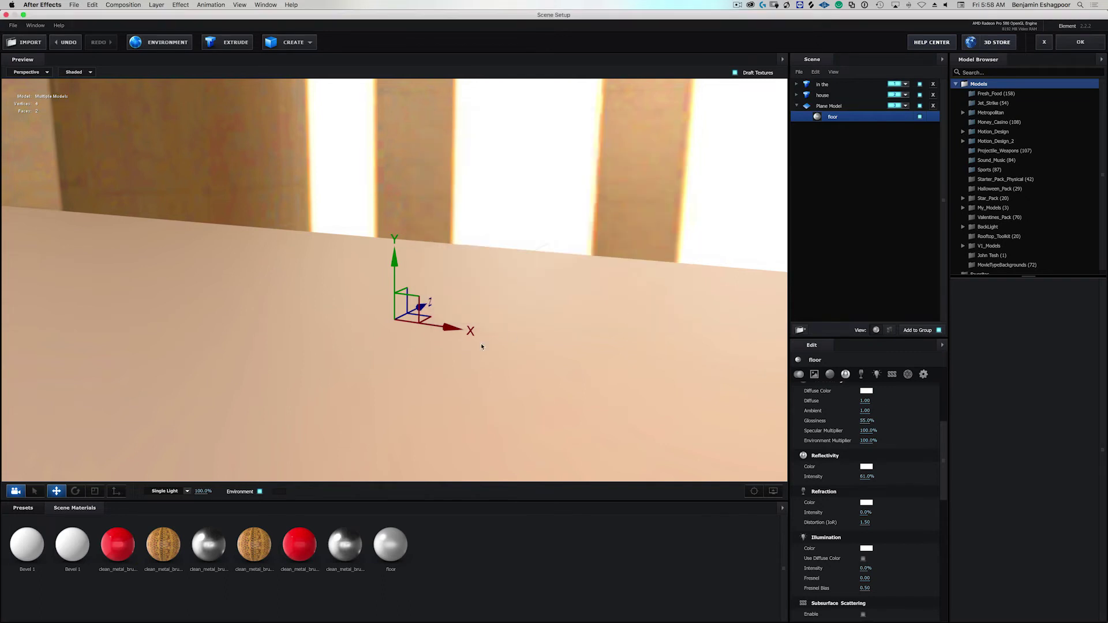
pyautogui.moveTo(484, 360); pyautogui.dragTo(483, 358)
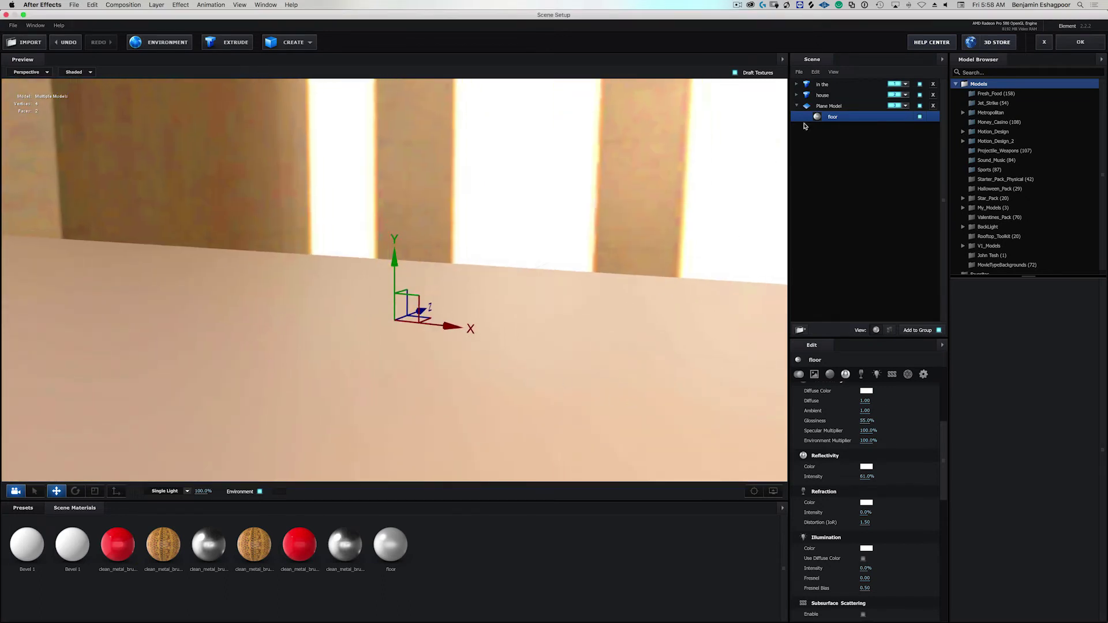
pyautogui.click(831, 107)
pyautogui.moveTo(498, 313); pyautogui.dragTo(503, 310)
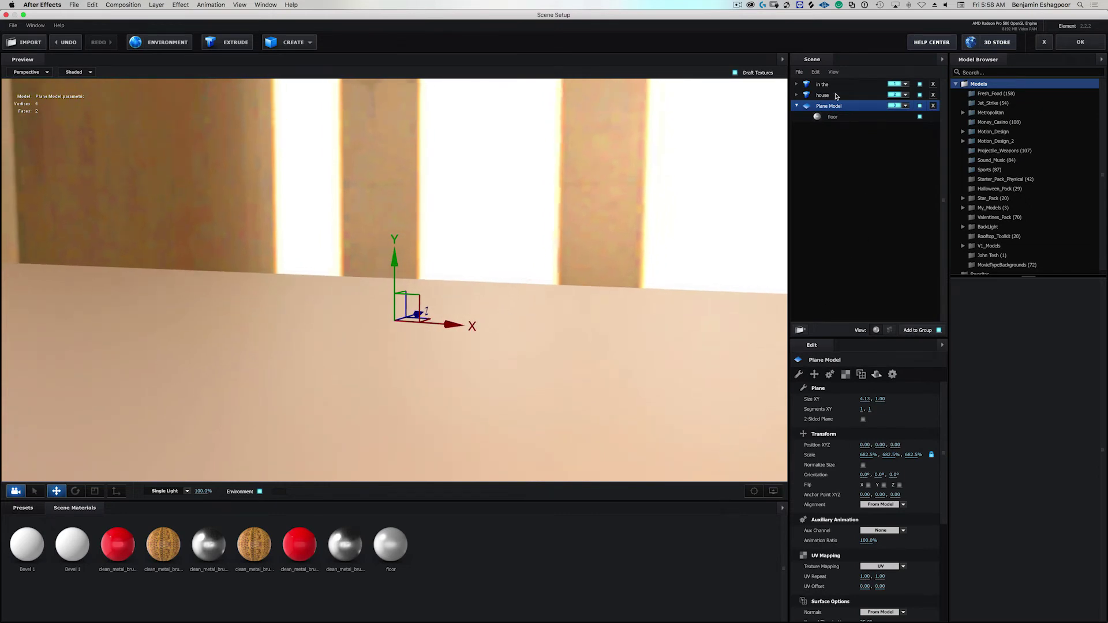
pyautogui.click(833, 116)
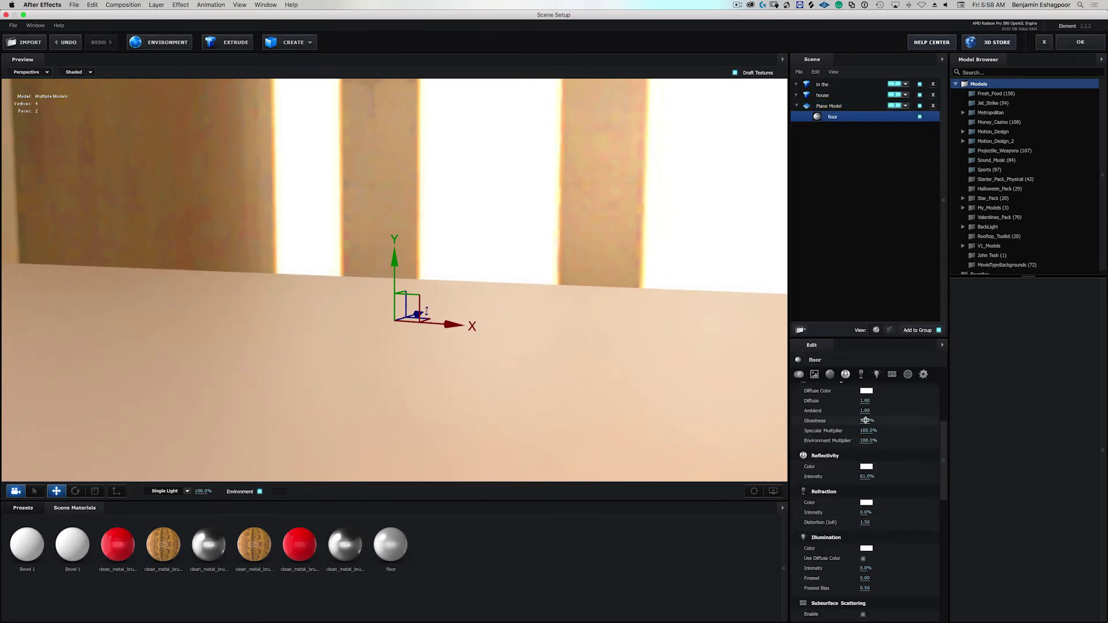
pyautogui.scroll(-2, 943, 459)
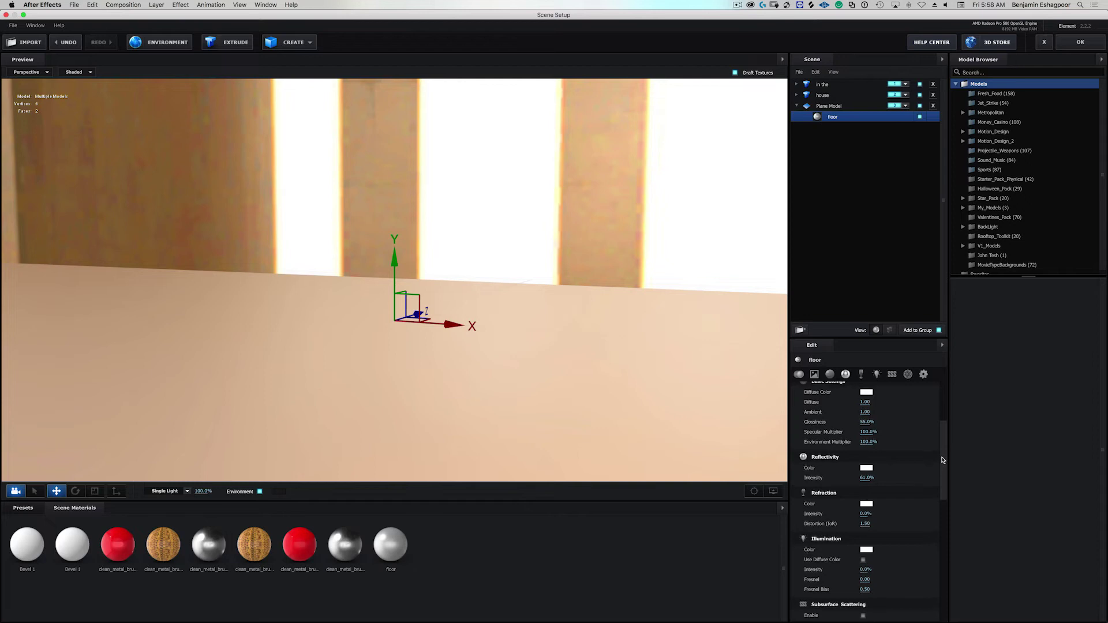
pyautogui.moveTo(944, 459); pyautogui.dragTo(946, 416)
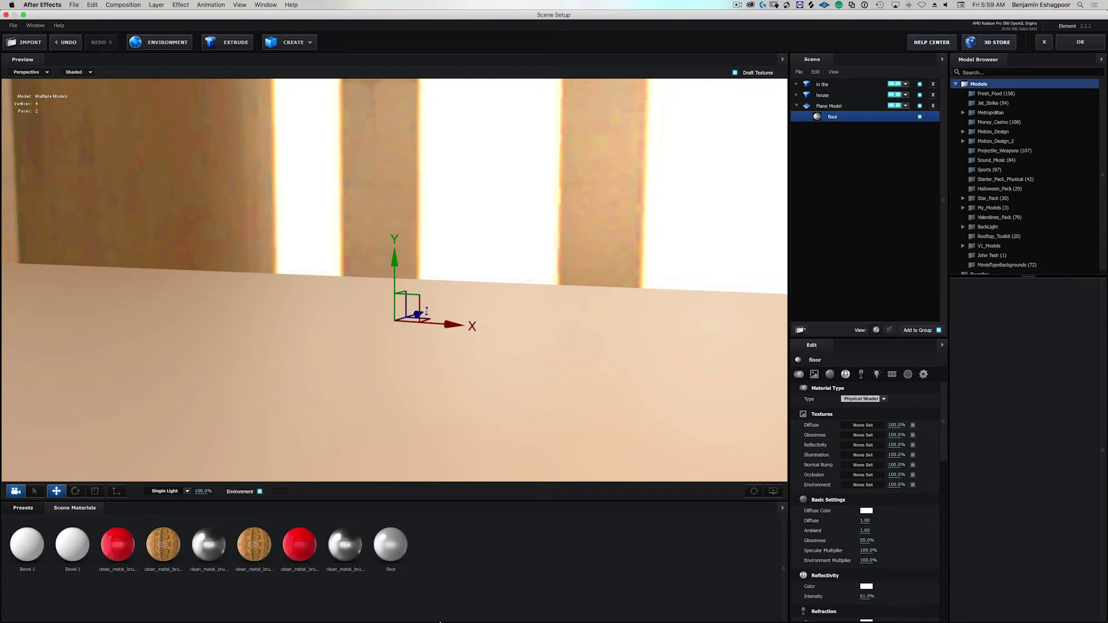
# - Set the Plane Model's Reflect Mode to Mirror Surface
pyautogui.moveTo(442, 621)
pyautogui.click(825, 108)
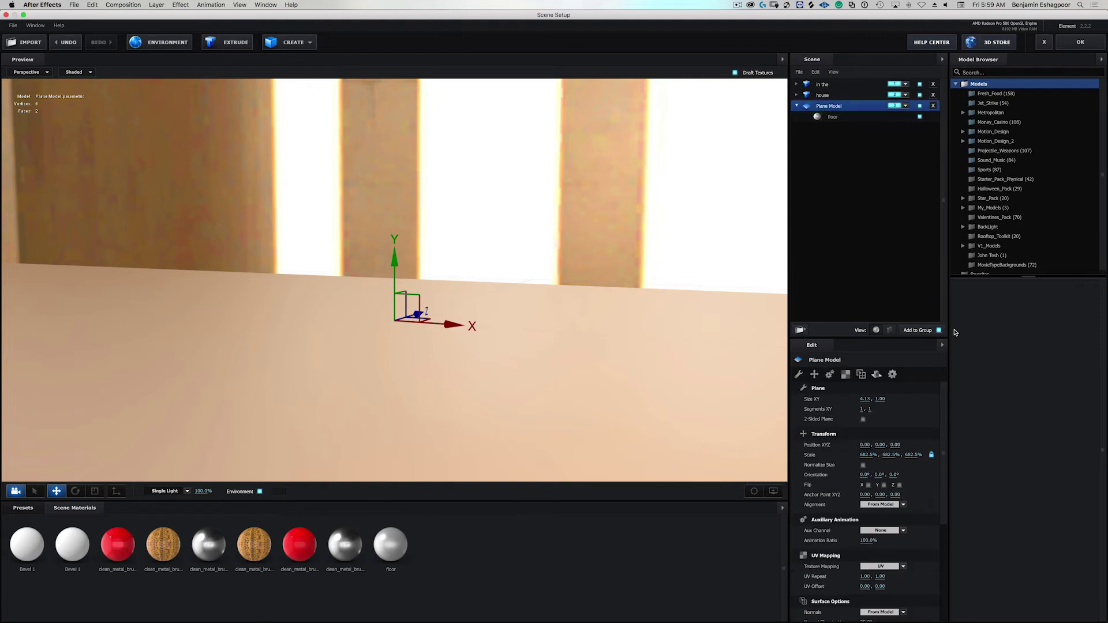
pyautogui.click(877, 375)
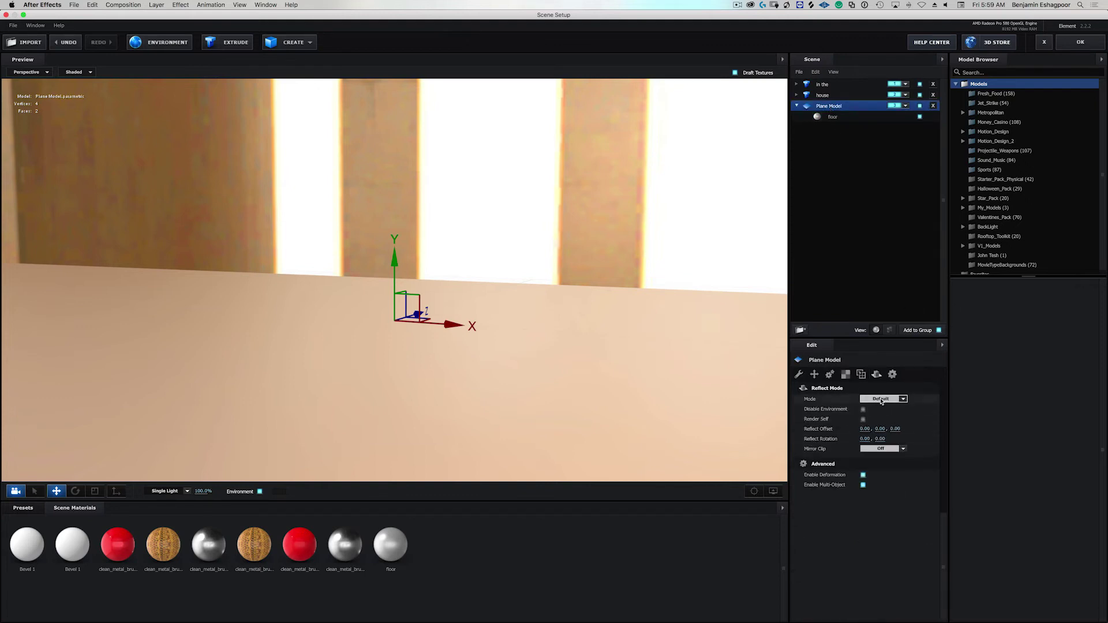
pyautogui.click(881, 399)
pyautogui.click(888, 408)
pyautogui.click(883, 400)
pyautogui.click(885, 416)
pyautogui.moveTo(491, 375); pyautogui.dragTo(487, 378)
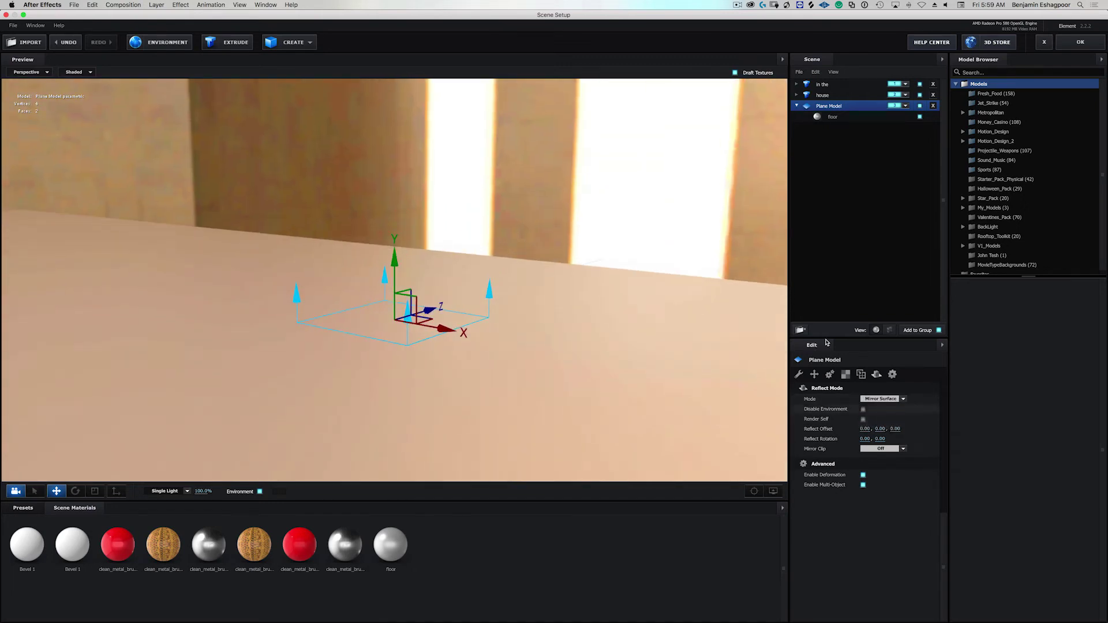
# - Set the floor material's glossiness to 85%
pyautogui.click(853, 119)
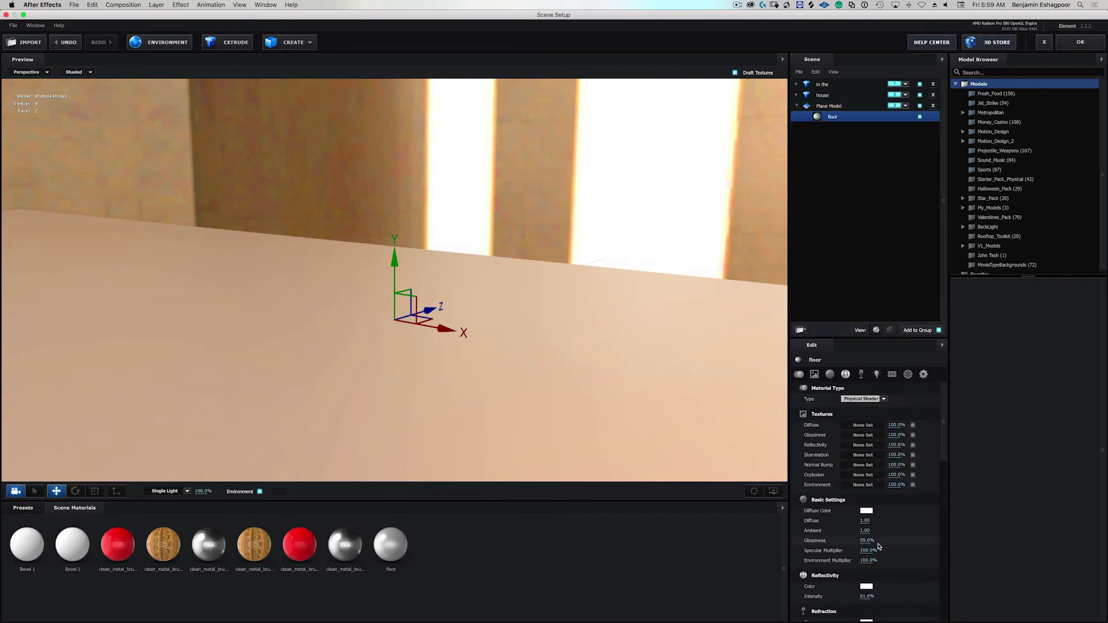
pyautogui.moveTo(872, 541); pyautogui.dragTo(880, 540)
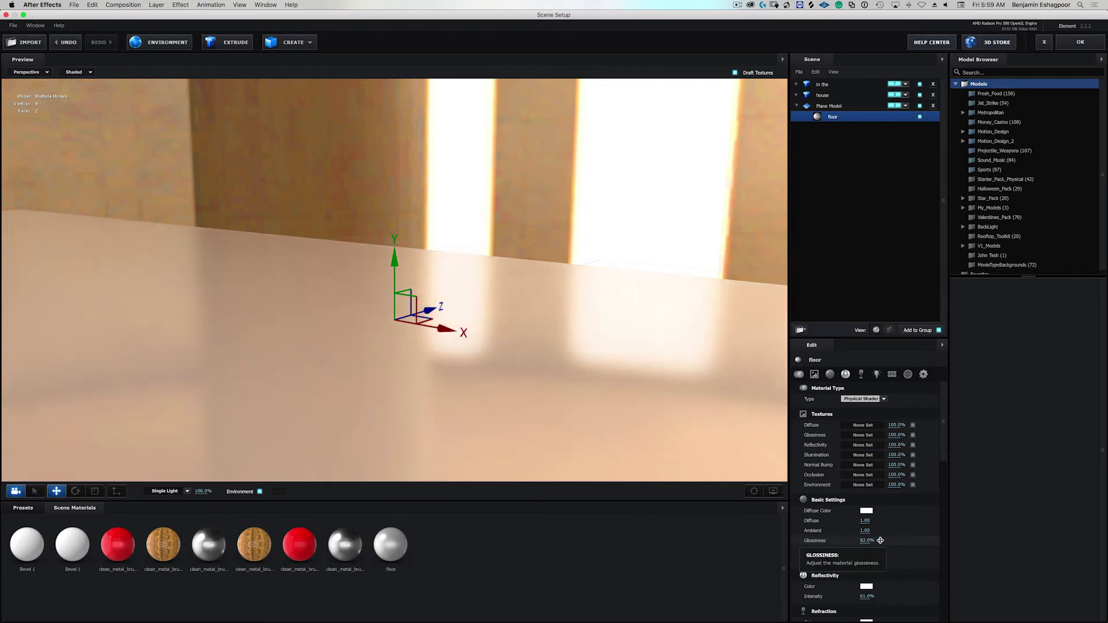
pyautogui.moveTo(881, 540); pyautogui.dragTo(664, 395)
pyautogui.click(865, 540)
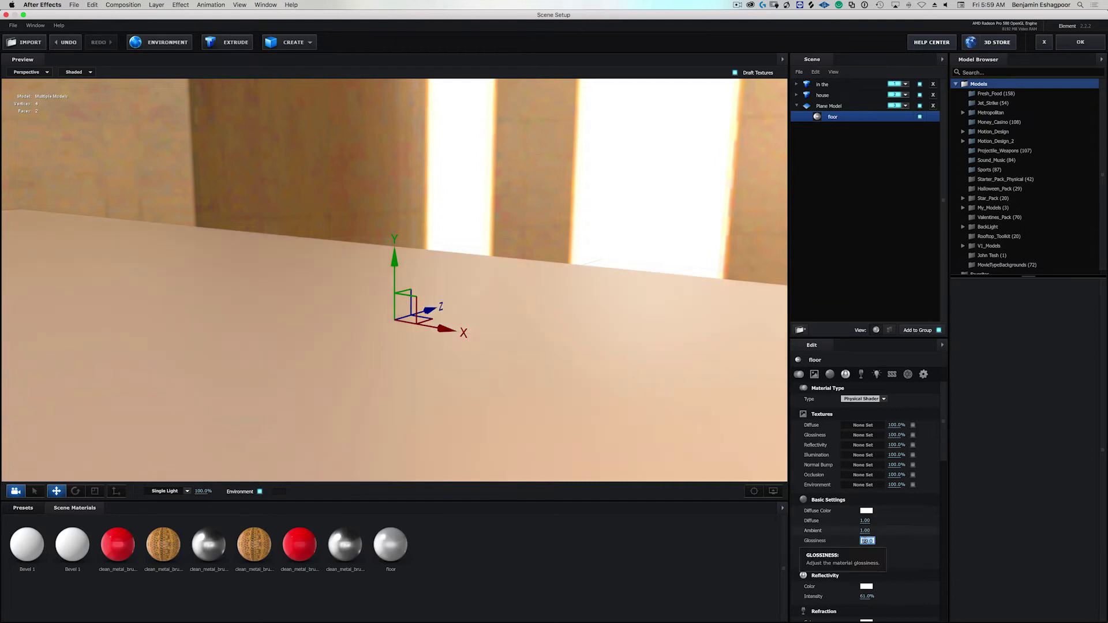
pyautogui.write('85')
pyautogui.press('Return')
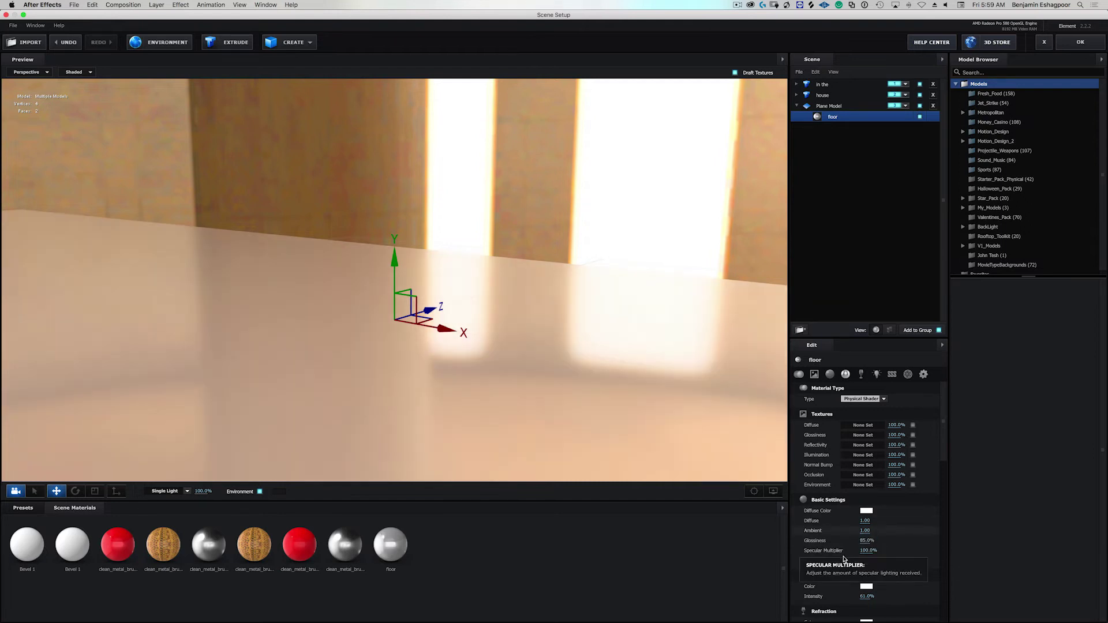
# - Enable Matte Reflection for the floor material and apply the scene to the composition
pyautogui.moveTo(548, 394); pyautogui.dragTo(486, 397)
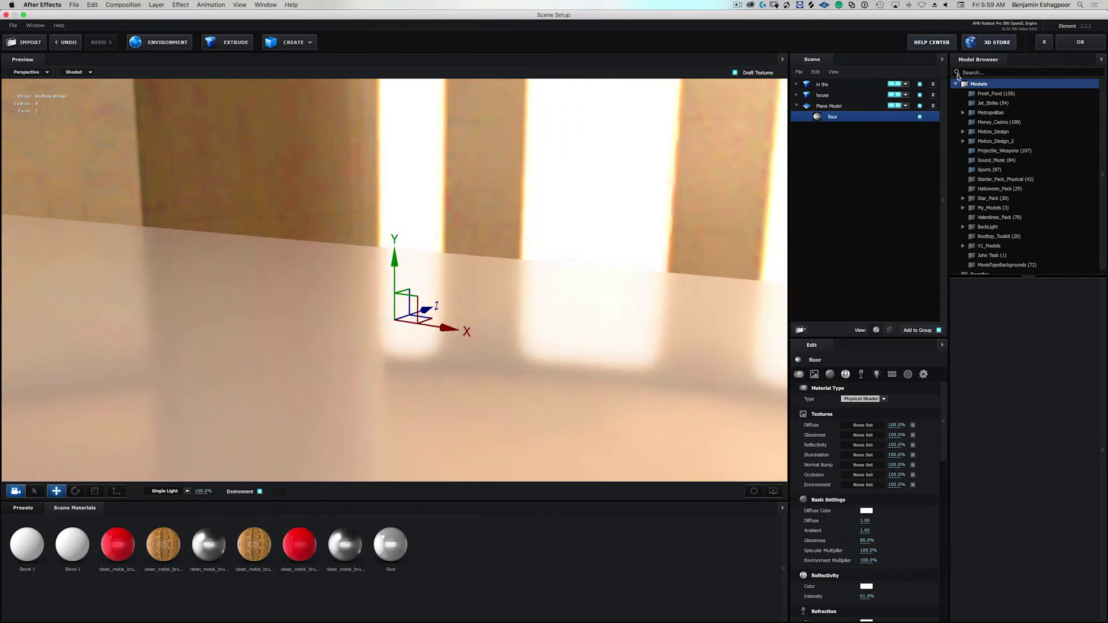
pyautogui.click(1076, 45)
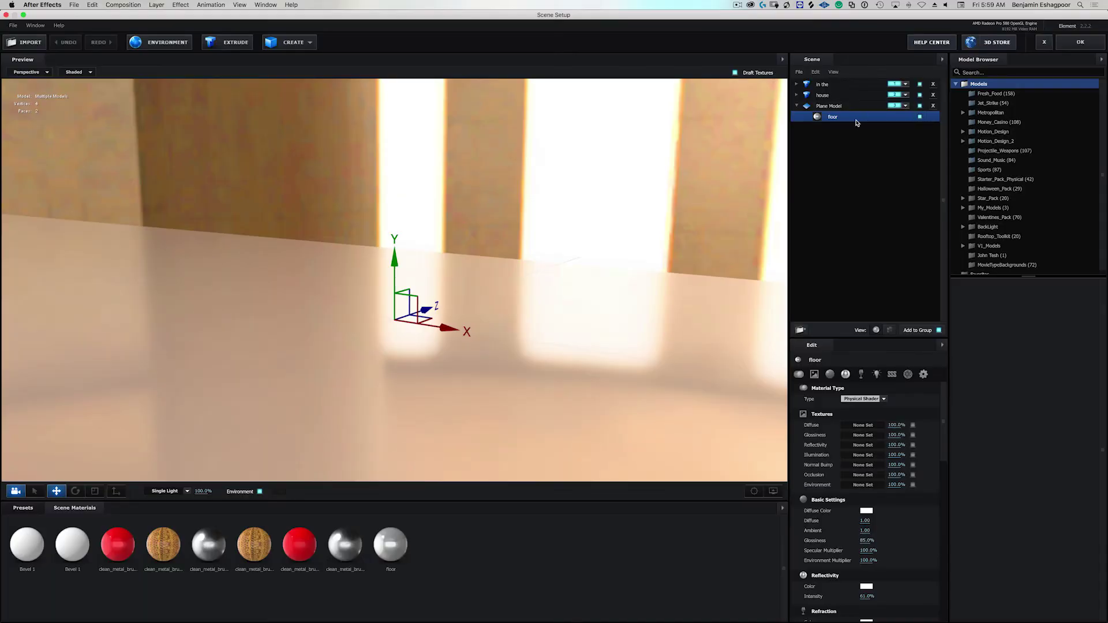
pyautogui.click(923, 375)
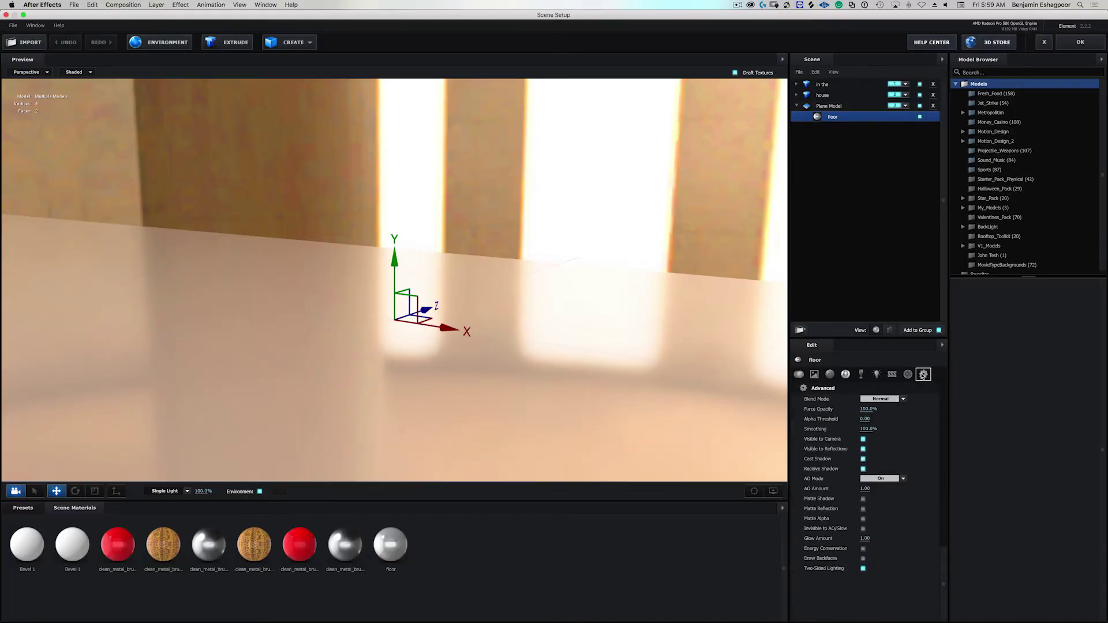
pyautogui.click(862, 509)
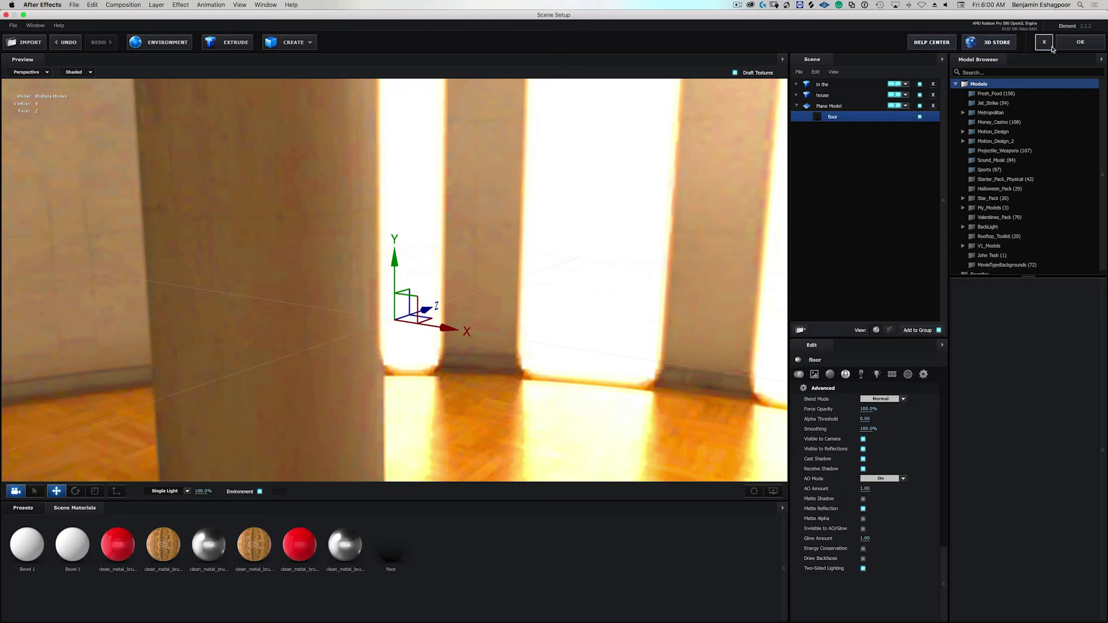
pyautogui.click(1080, 42)
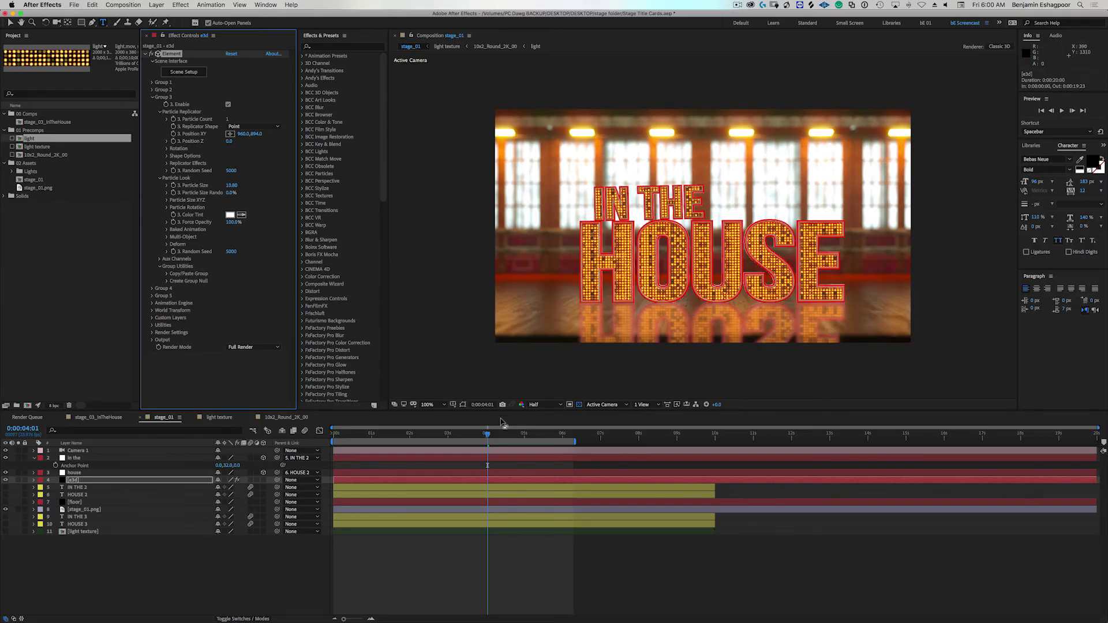
# - Scrub through the stage_01 timeline to check the floor reflection under the title, ending at 0:00:02:22
pyautogui.moveTo(470, 434); pyautogui.dragTo(501, 436)
pyautogui.moveTo(461, 441); pyautogui.dragTo(362, 442)
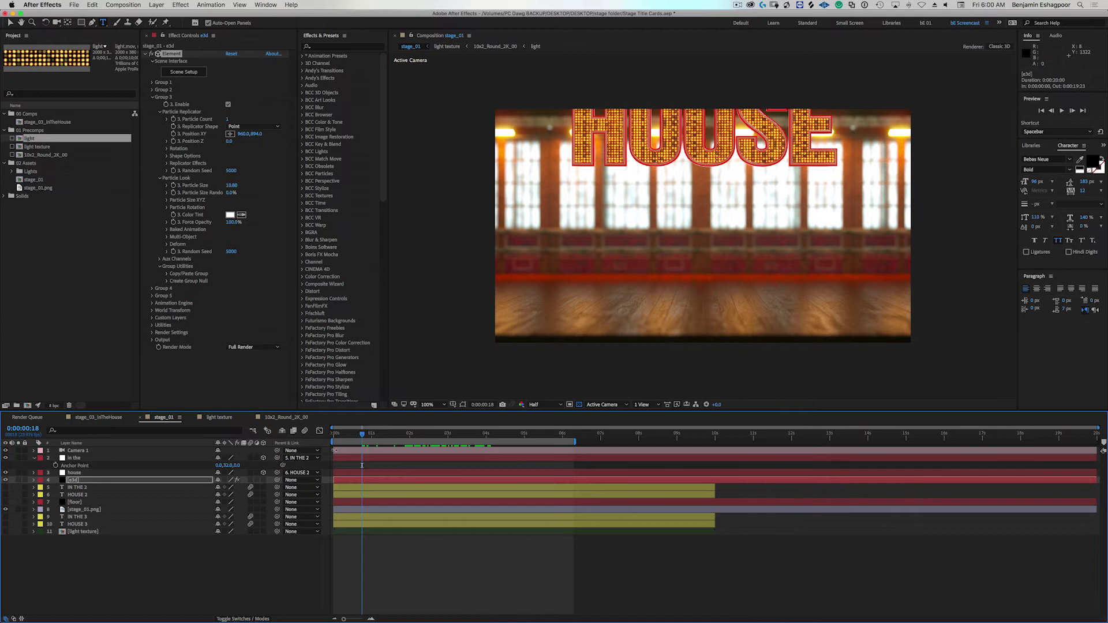
pyautogui.moveTo(366, 435); pyautogui.dragTo(444, 446)
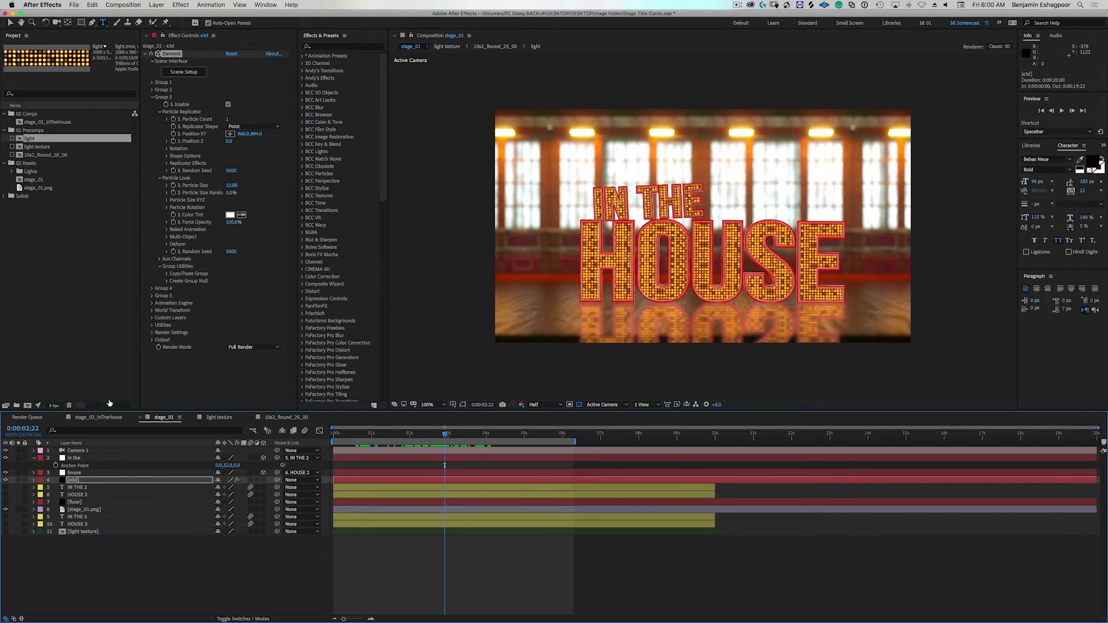
# - Reopen the Element scene, disable Matte Reflection on the floor material and return to its texture settings
pyautogui.click(197, 72)
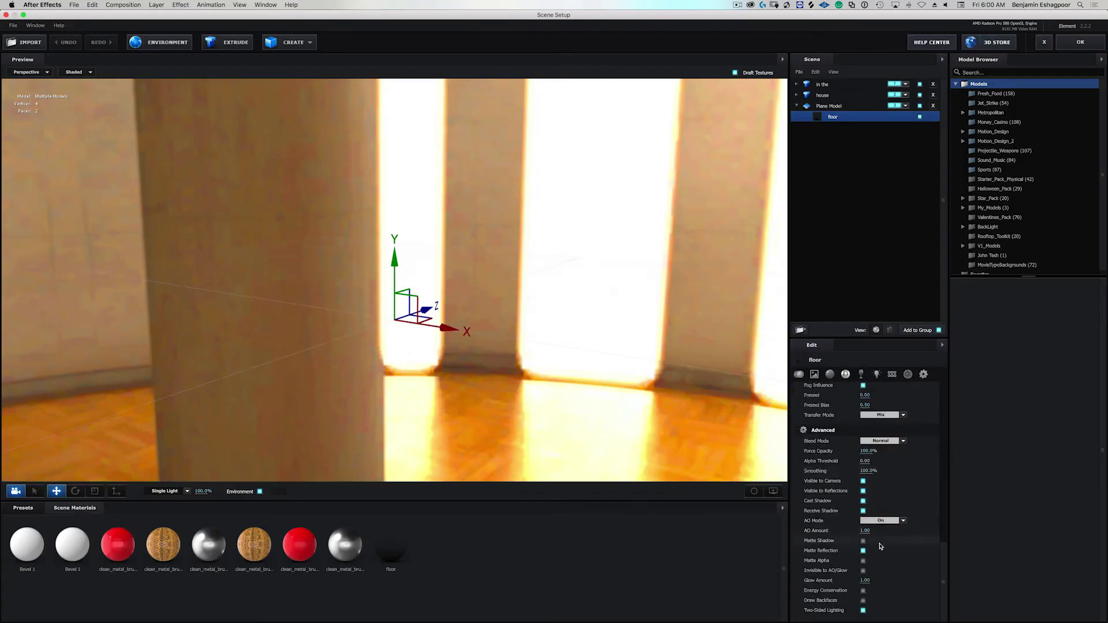
pyautogui.click(863, 551)
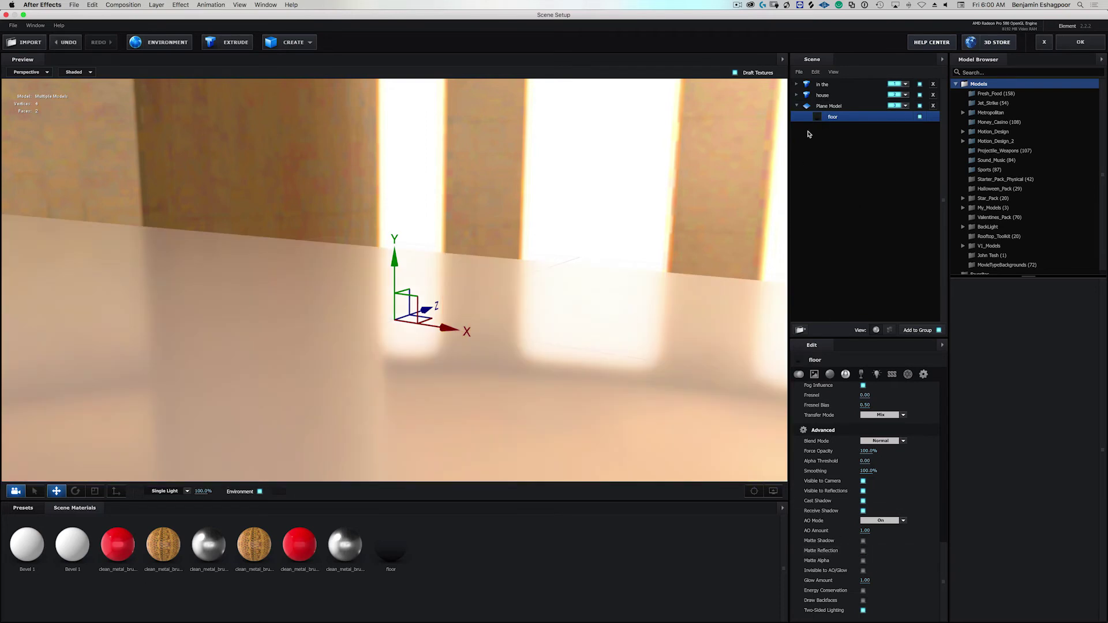
pyautogui.click(798, 374)
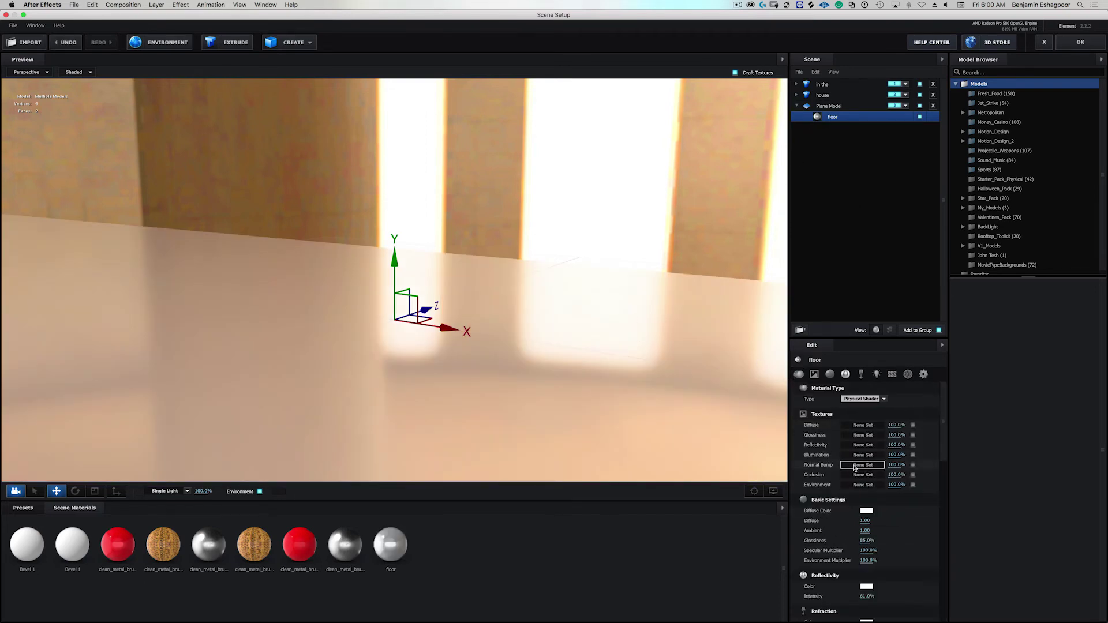
# - Browse the Pro_Shaders_2 material presets and show the Wood category
pyautogui.moveTo(532, 375); pyautogui.dragTo(510, 371)
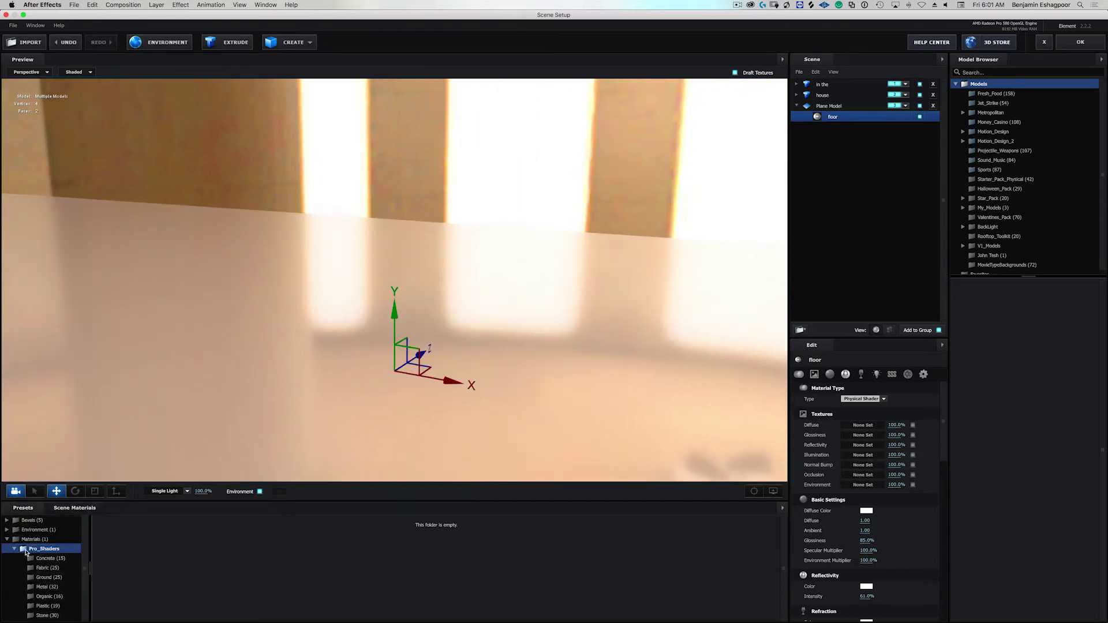
pyautogui.click(15, 549)
pyautogui.doubleClick(41, 560)
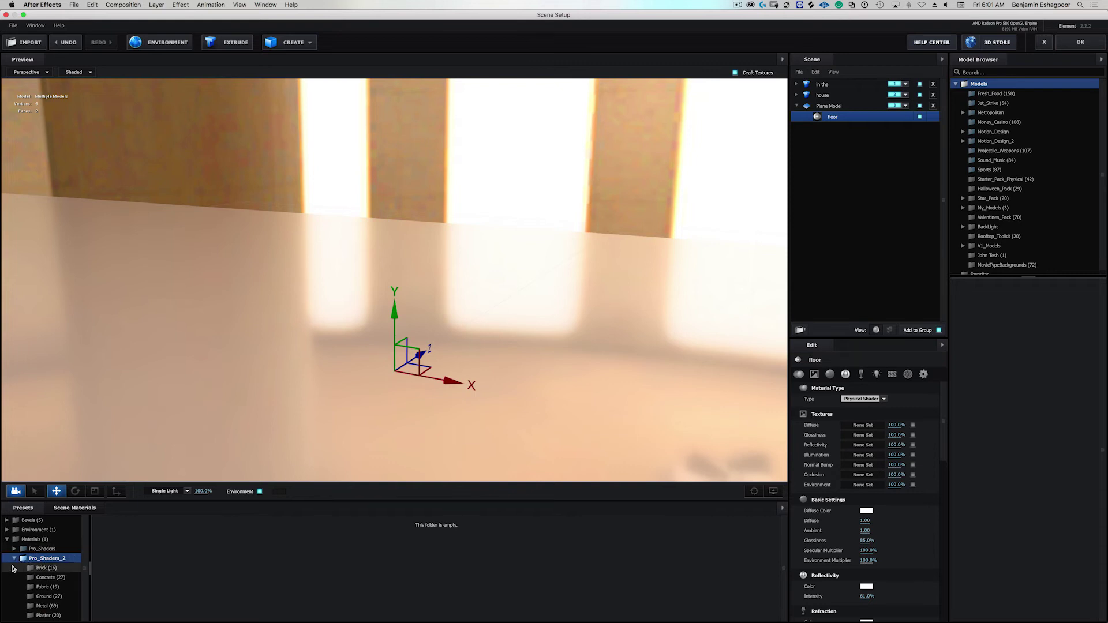
pyautogui.scroll(-5, 44, 580)
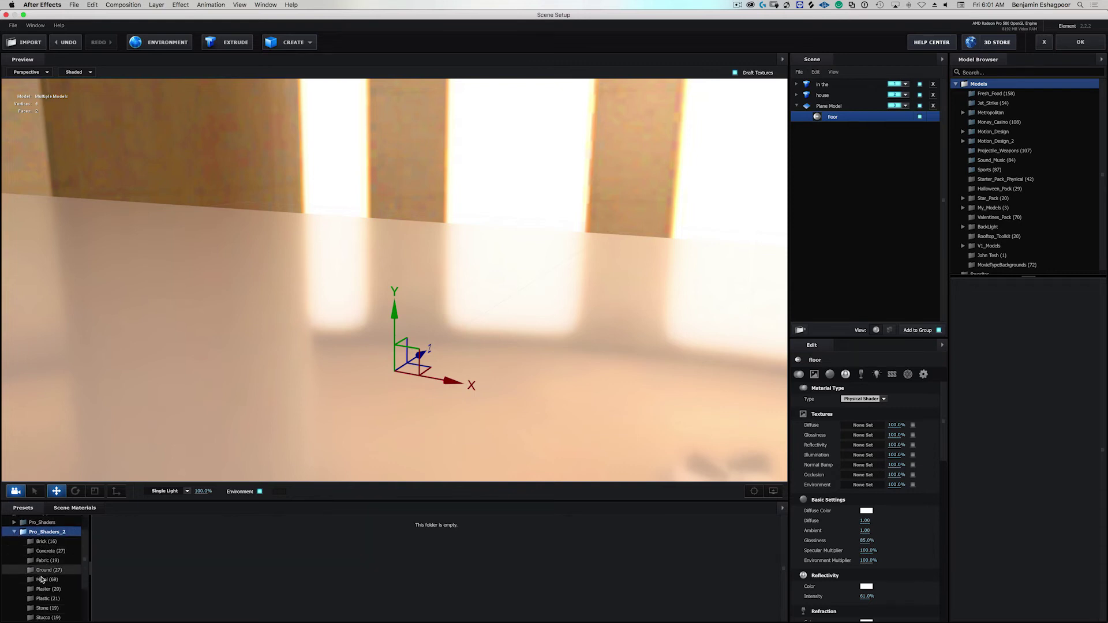
pyautogui.click(44, 589)
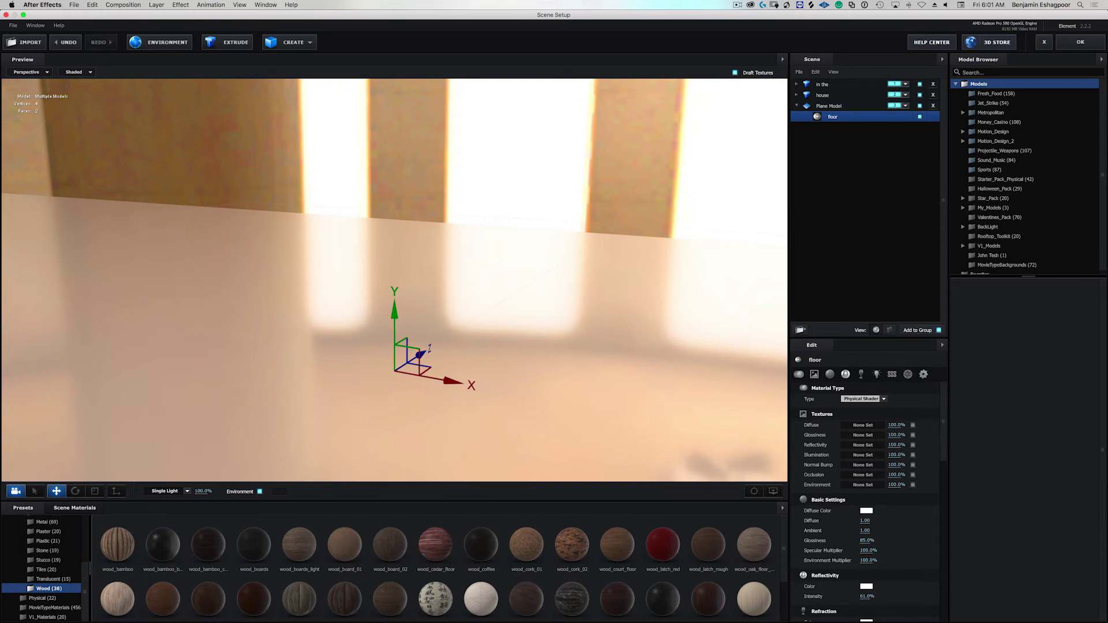
# - Switch to Finder, assign wood_cedar_floor_normal.dds from Wood_maps as the floor material's Normal Bump texture, and apply the scene
pyautogui.press('super+Tab')
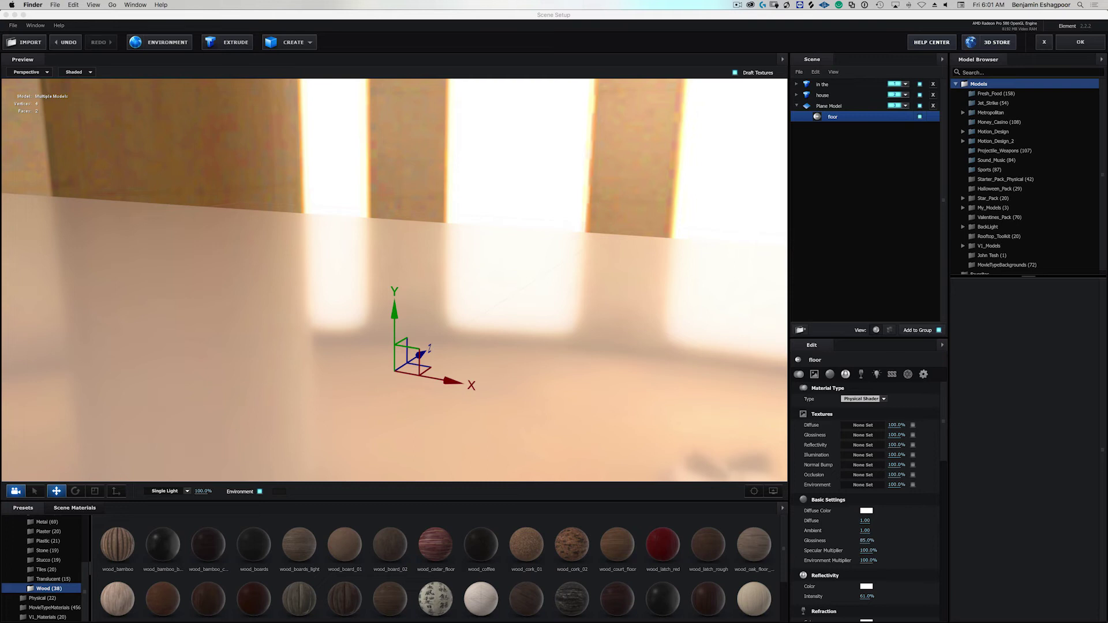
pyautogui.moveTo(1102, 201); pyautogui.dragTo(486, 199)
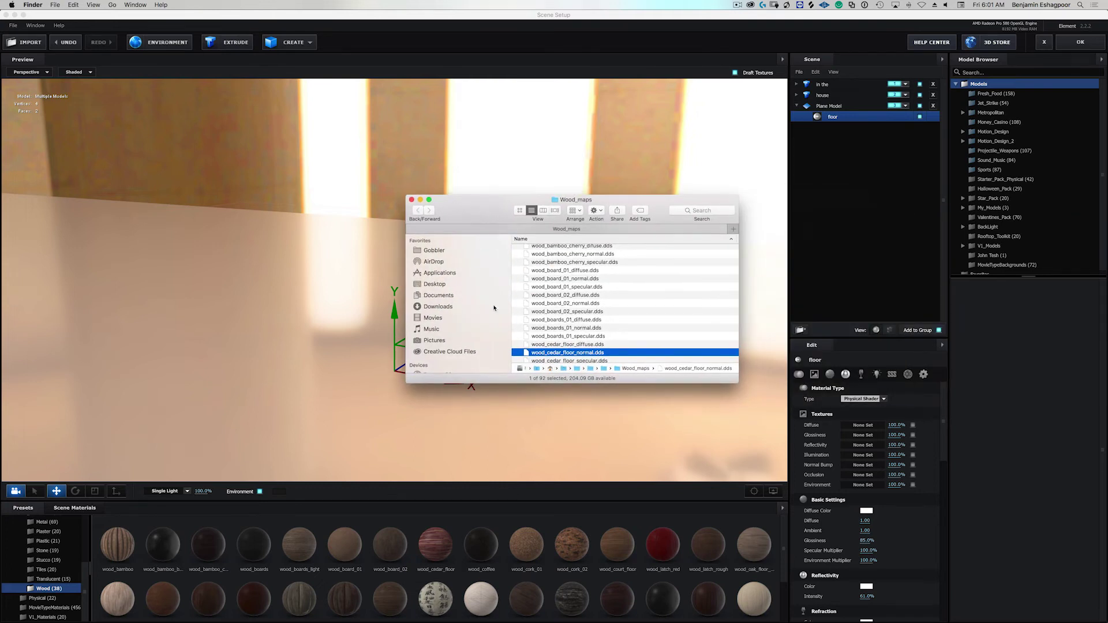
pyautogui.moveTo(558, 358); pyautogui.dragTo(861, 467)
pyautogui.moveTo(470, 199); pyautogui.dragTo(1107, 281)
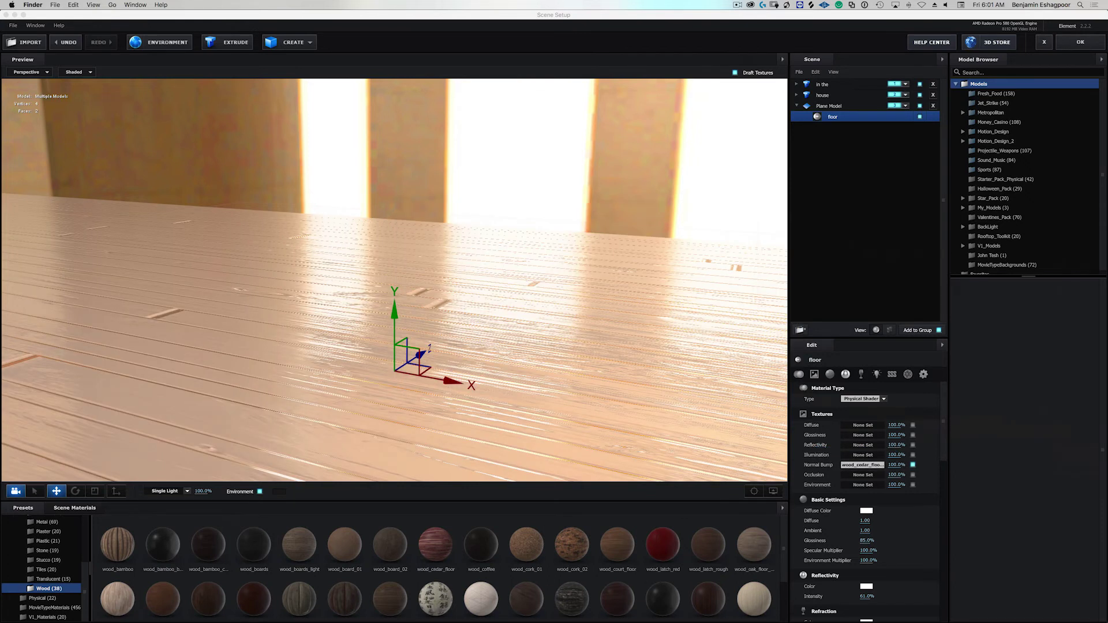
pyautogui.moveTo(232, 328); pyautogui.dragTo(509, 152)
pyautogui.moveTo(408, 285); pyautogui.dragTo(418, 314)
pyautogui.scroll(5, 417, 314)
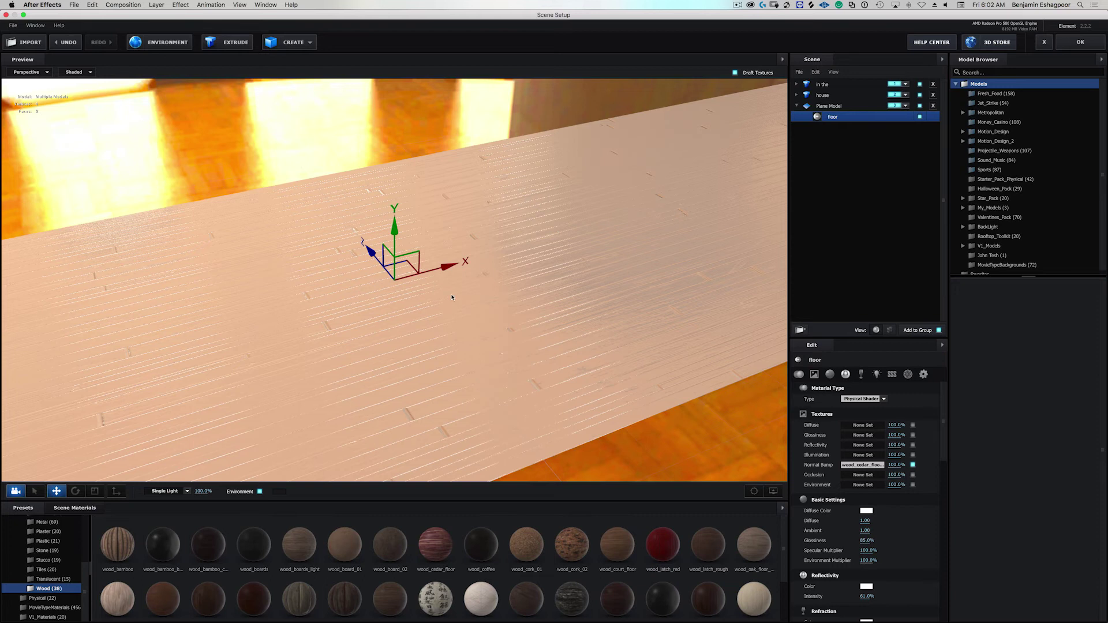
pyautogui.click(1079, 42)
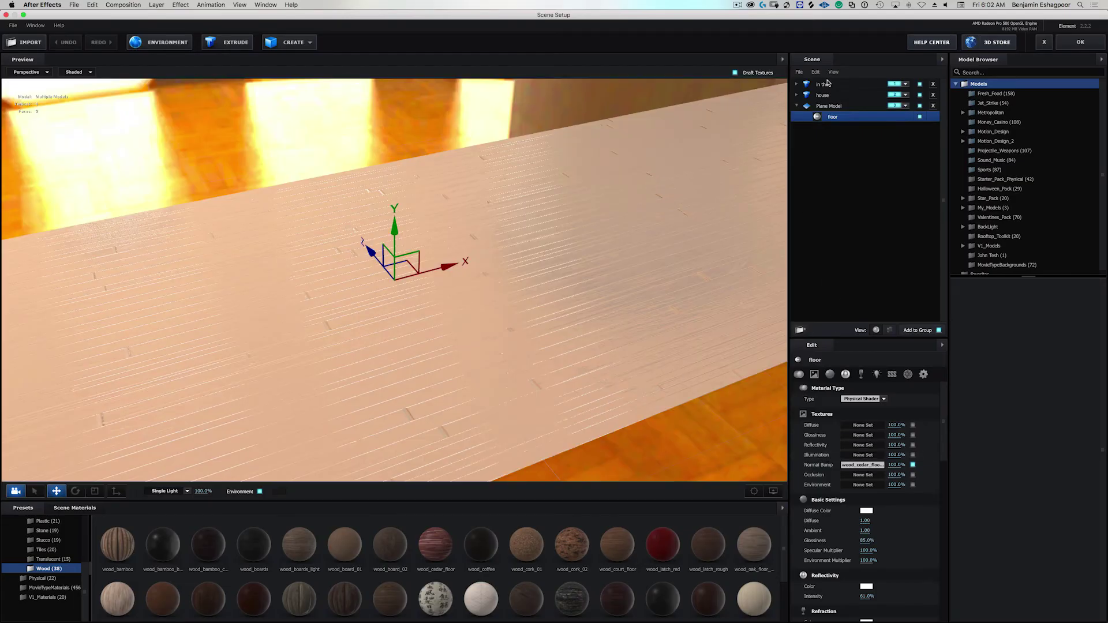
# - Set the Plane Model's size to 1.00 in X and 4.00 in Y
pyautogui.click(829, 106)
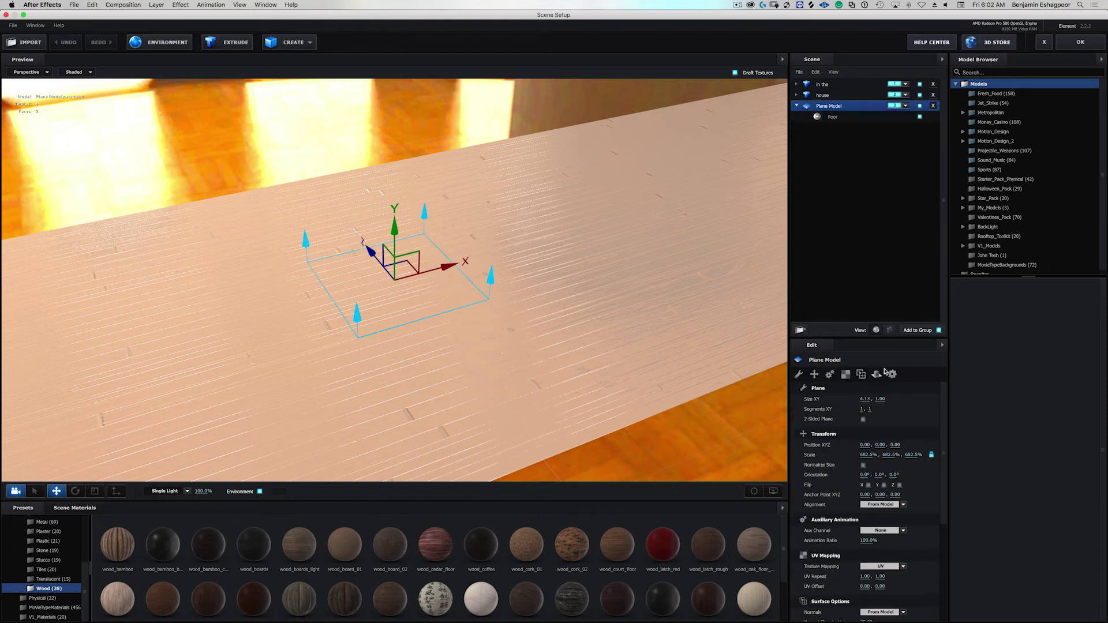
pyautogui.click(864, 399)
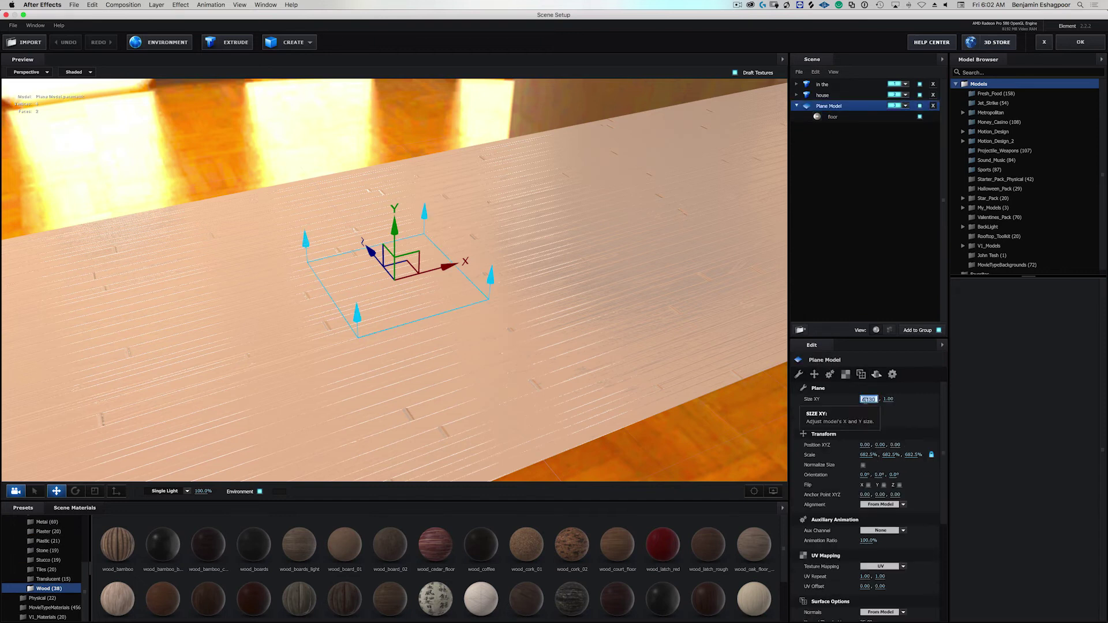
pyautogui.write('1')
pyautogui.press('Tab')
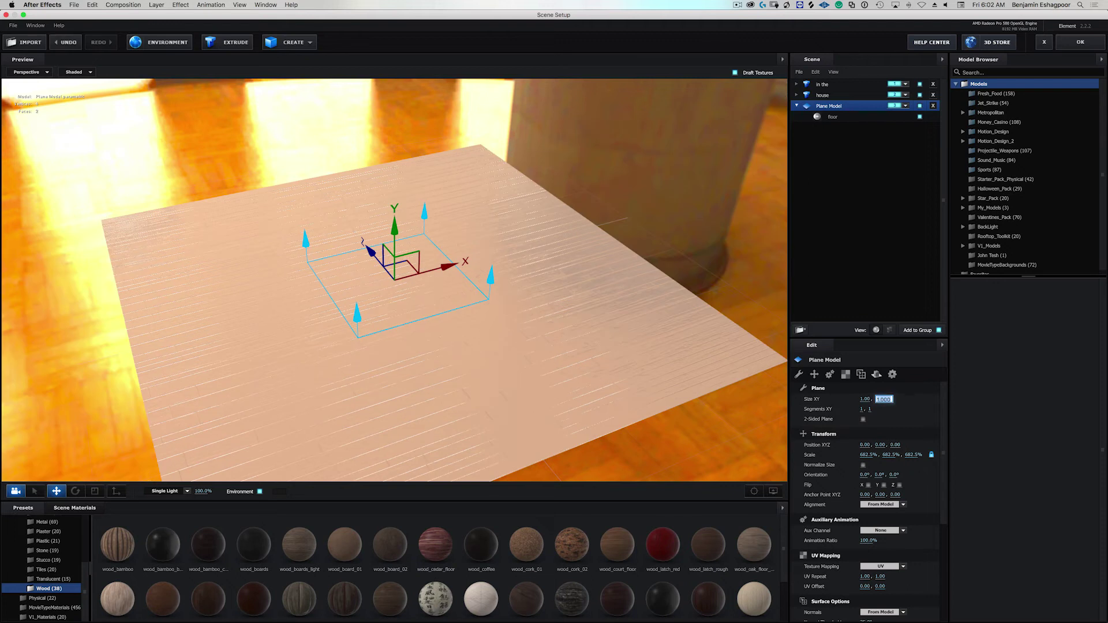
pyautogui.press('Return')
pyautogui.click(879, 398)
pyautogui.write('4')
pyautogui.press('Return')
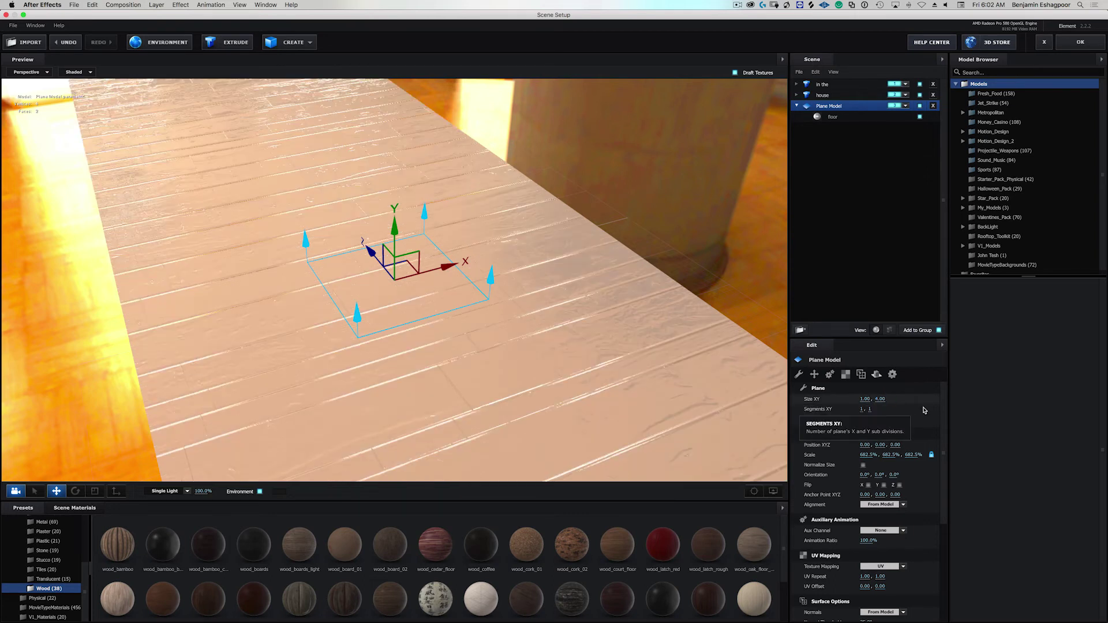
# - Rotate the Plane Model to 90° in Y orientation and apply the scene to the composition
pyautogui.click(879, 474)
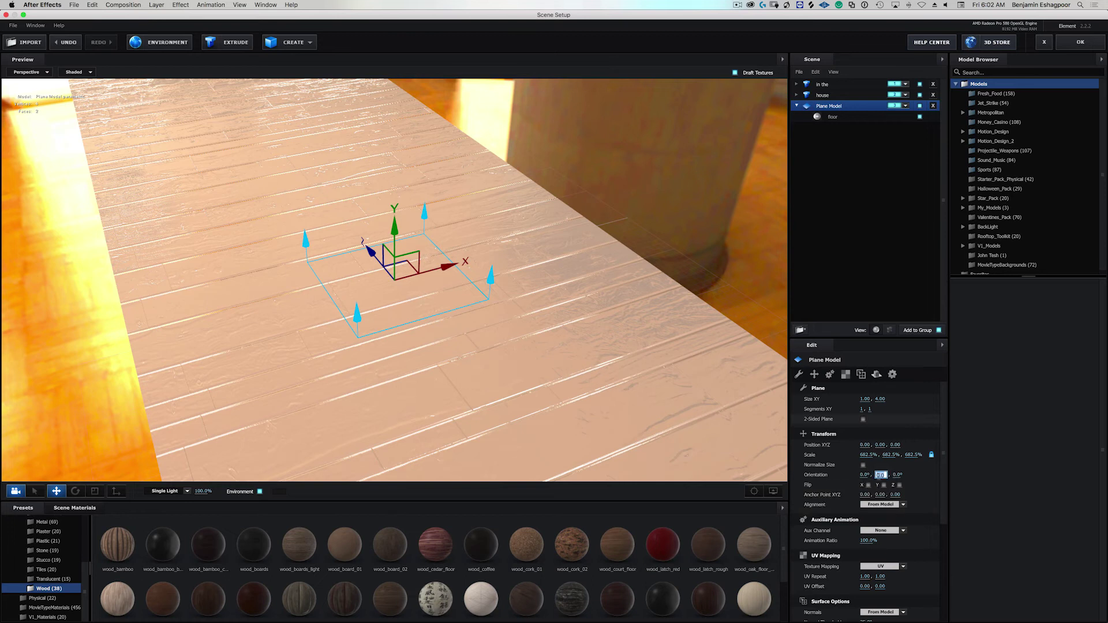
pyautogui.write('90')
pyautogui.press('Return')
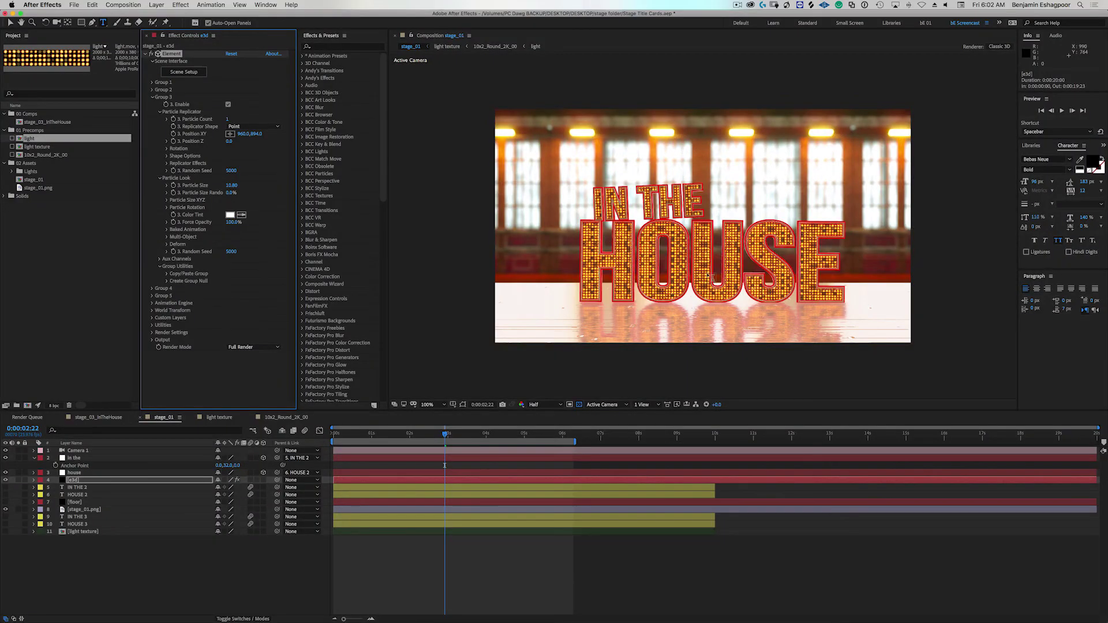
pyautogui.click(1078, 44)
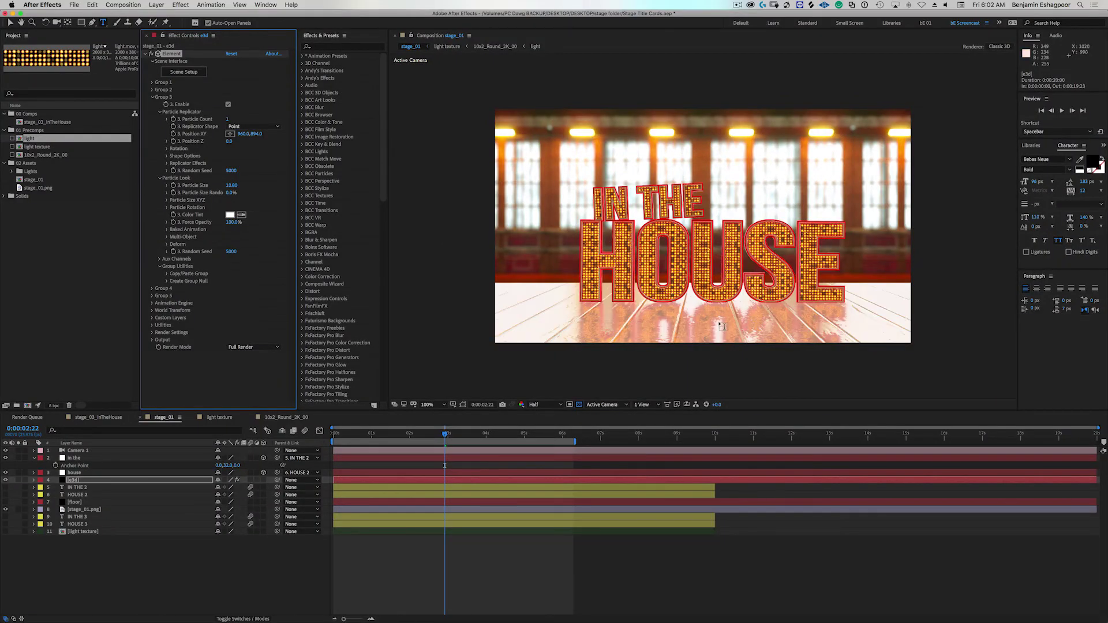
# - Set the Plane Model's UV Repeat to 1.00 by 2.00 and apply the scene
pyautogui.click(185, 74)
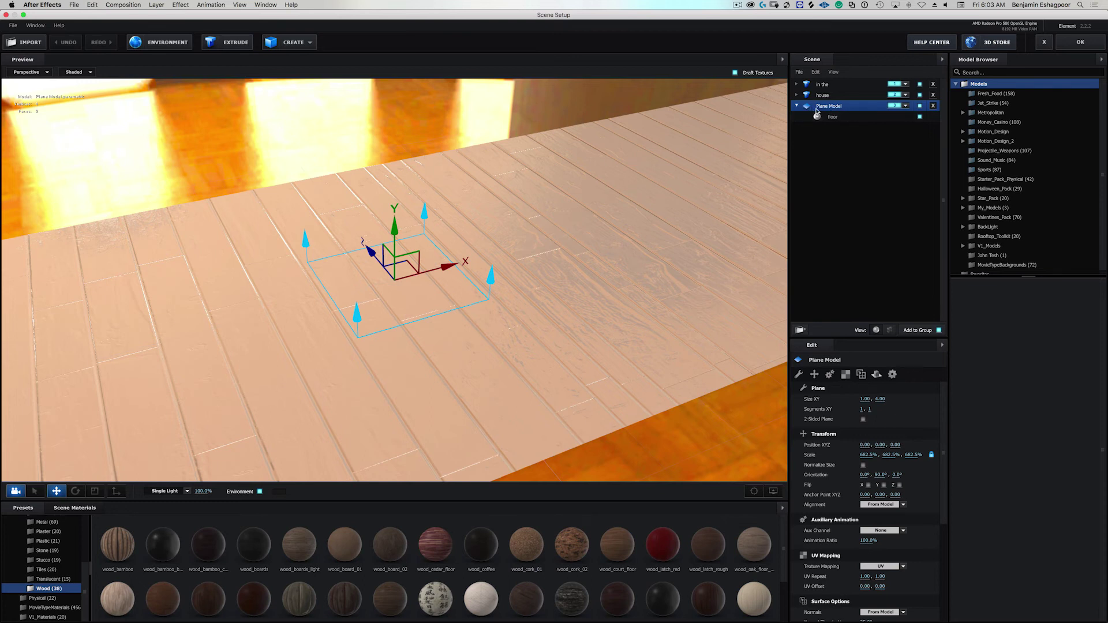
pyautogui.click(845, 374)
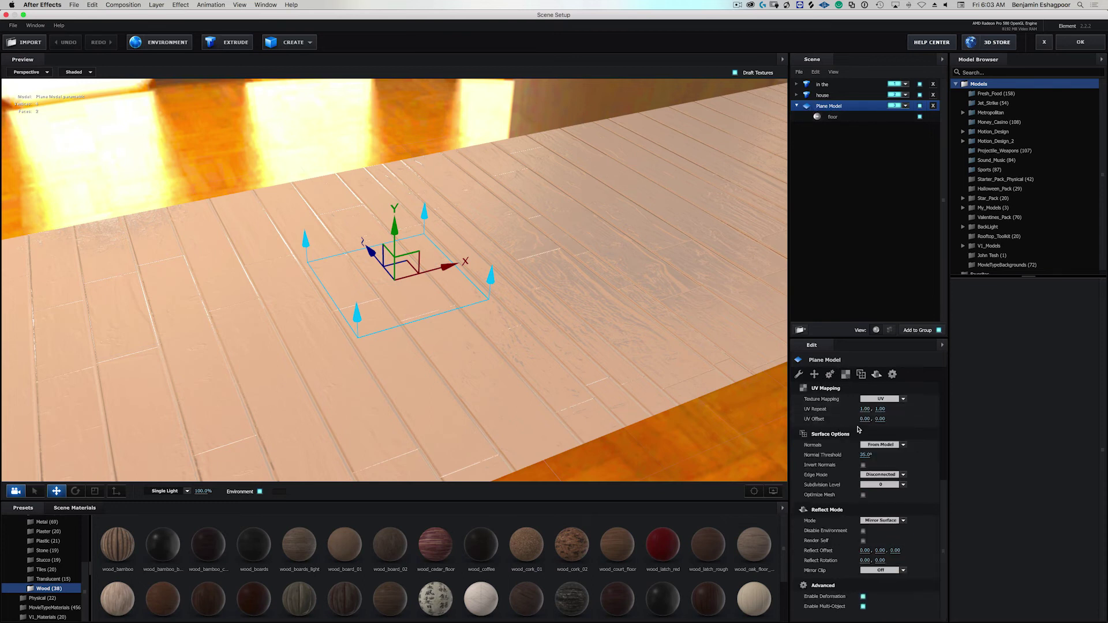
pyautogui.moveTo(880, 412); pyautogui.dragTo(962, 408)
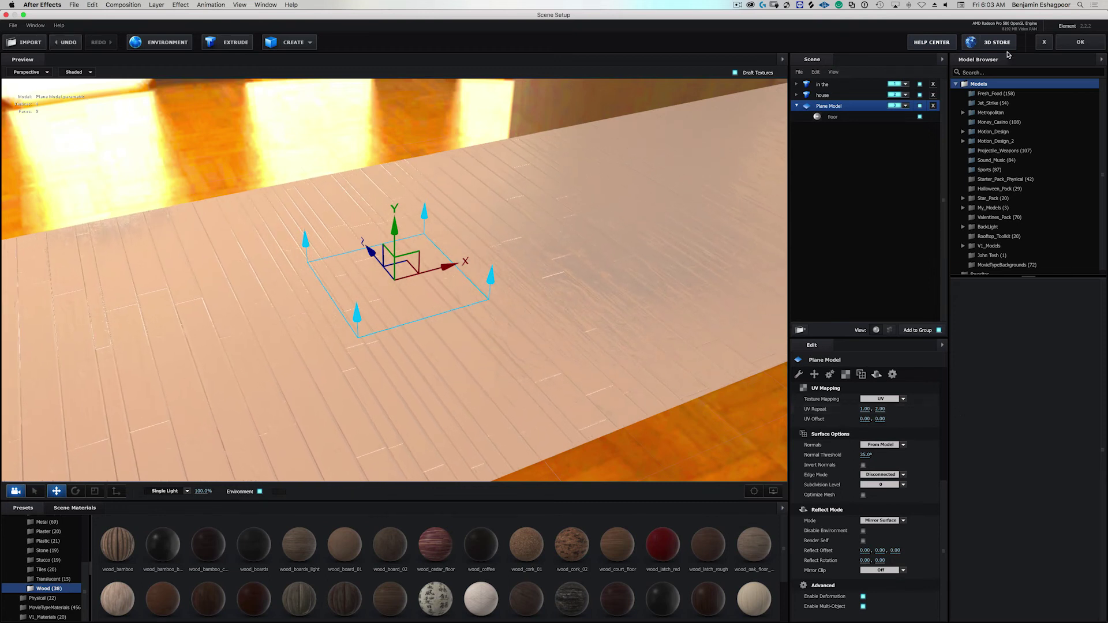
pyautogui.click(1079, 42)
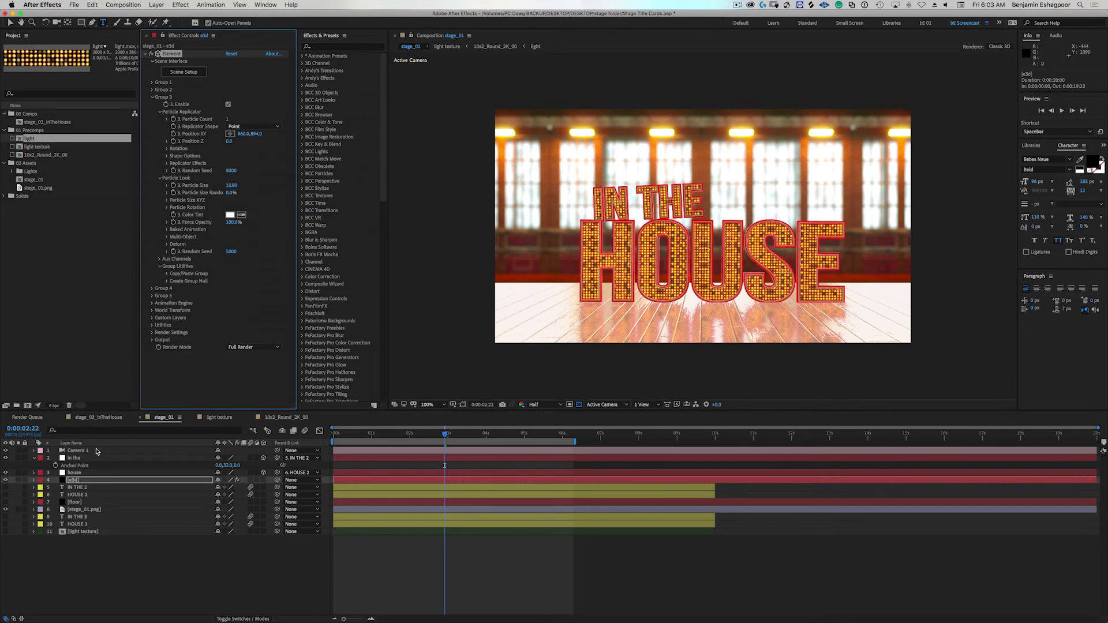
# - Toggle the e3d layer's visibility repeatedly to compare the rendered plank floor with the background stage floor
pyautogui.click(6, 480)
pyautogui.click(6, 480)
pyautogui.click(6, 480)
pyautogui.click(7, 480)
pyautogui.click(6, 480)
pyautogui.click(6, 480)
# - Turn on Matte Reflection for the wood-textured floor material and apply the scene to the composition
pyautogui.click(179, 73)
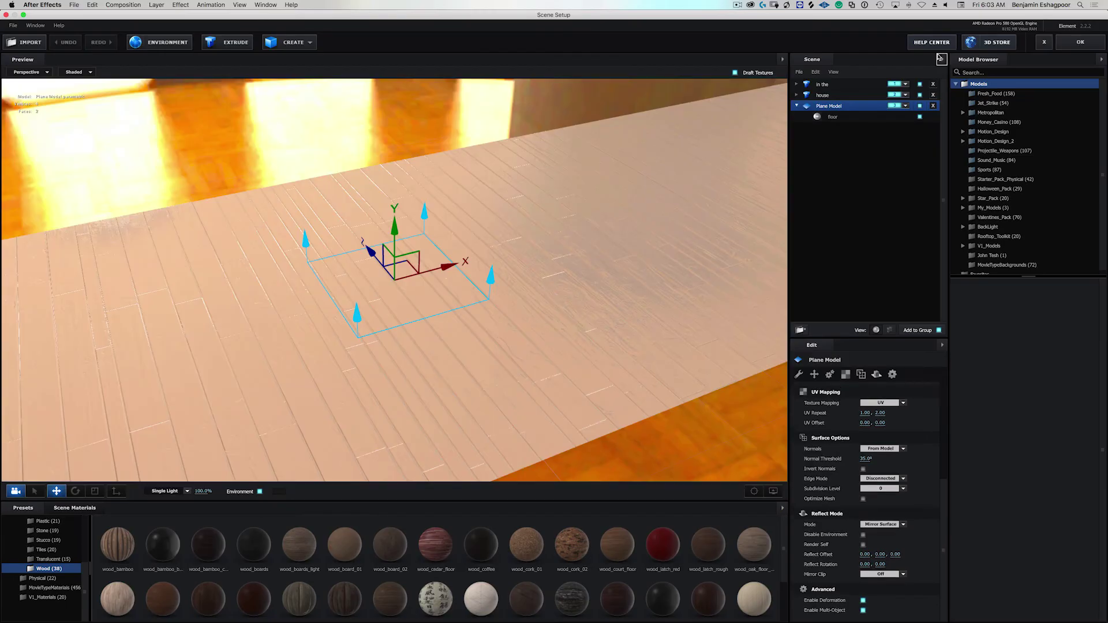
pyautogui.click(831, 117)
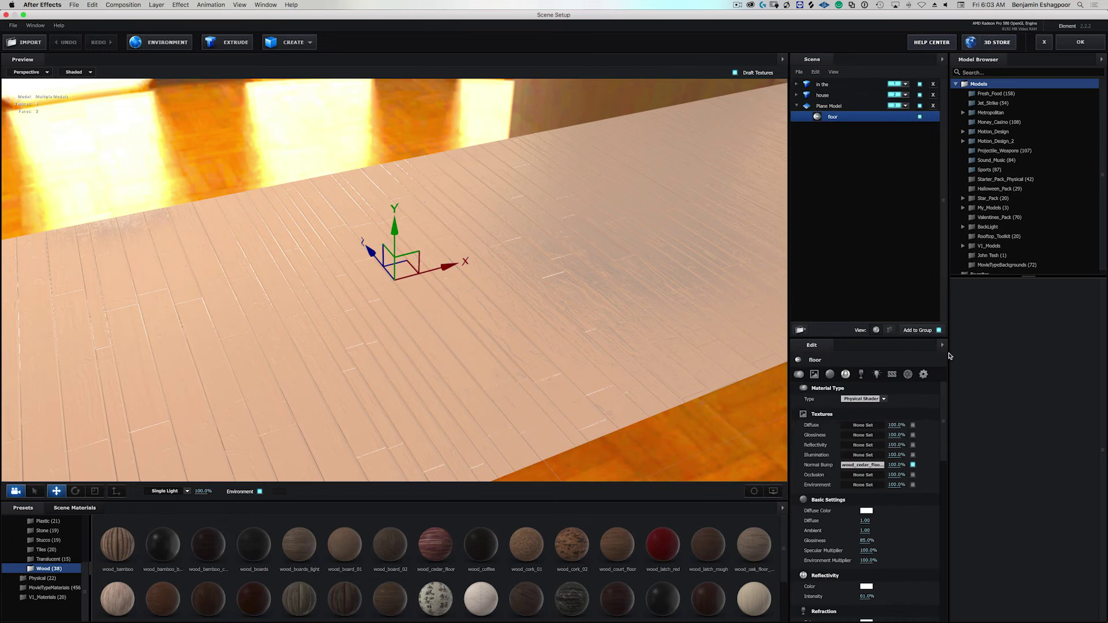
pyautogui.click(923, 373)
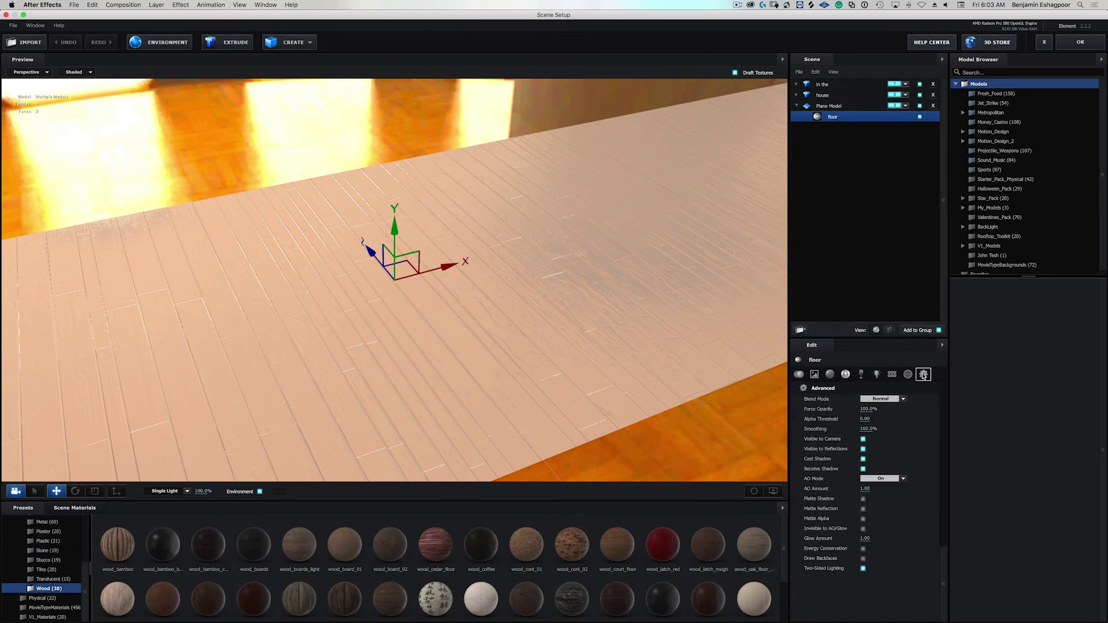
pyautogui.click(863, 509)
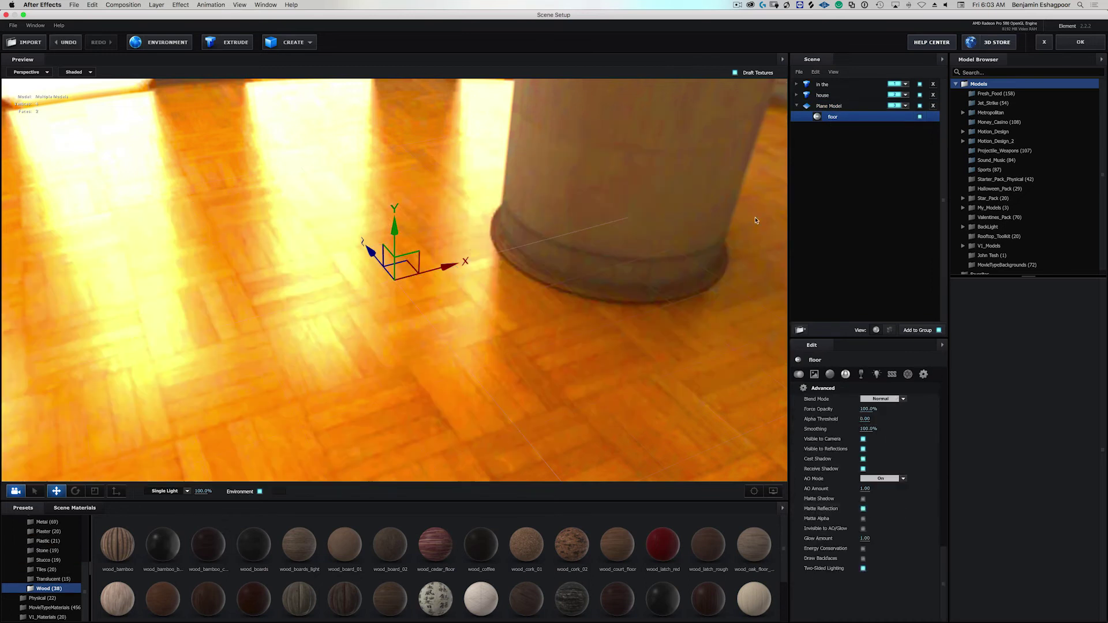
pyautogui.click(1080, 43)
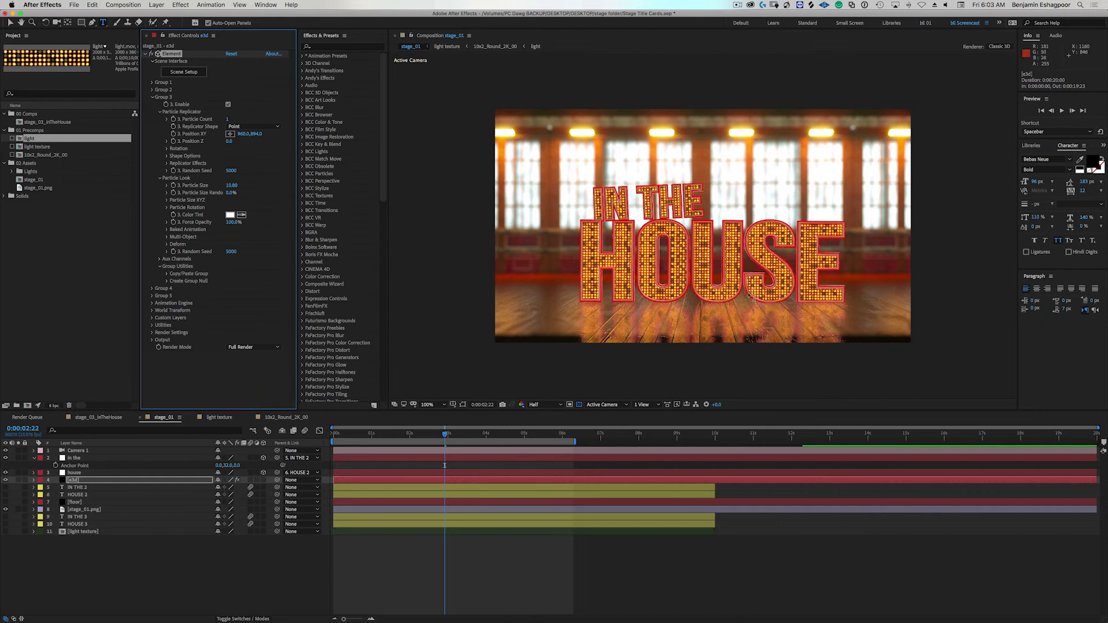
# - Set the floor material's Normal Bump strength to 50% and apply the scene to the composition
pyautogui.click(184, 72)
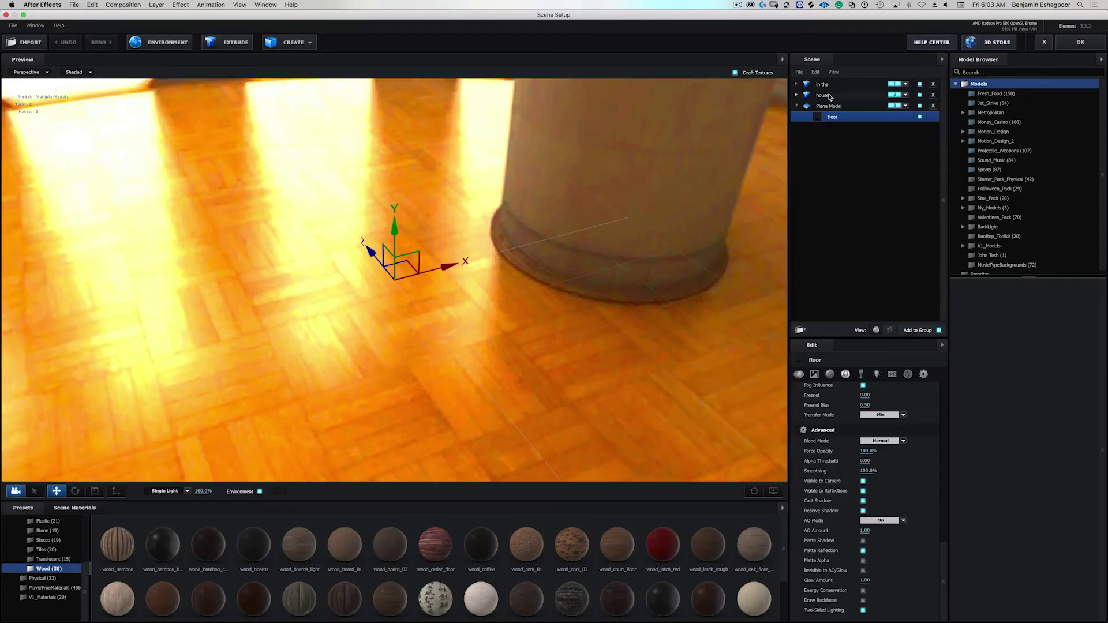
pyautogui.click(800, 376)
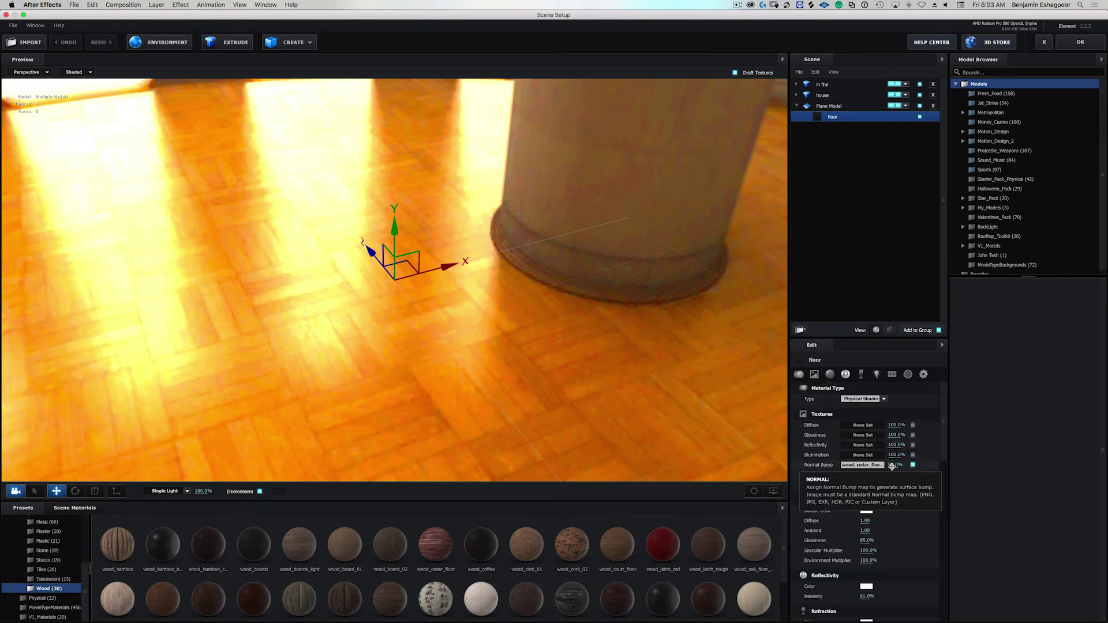
pyautogui.moveTo(886, 470); pyautogui.dragTo(875, 472)
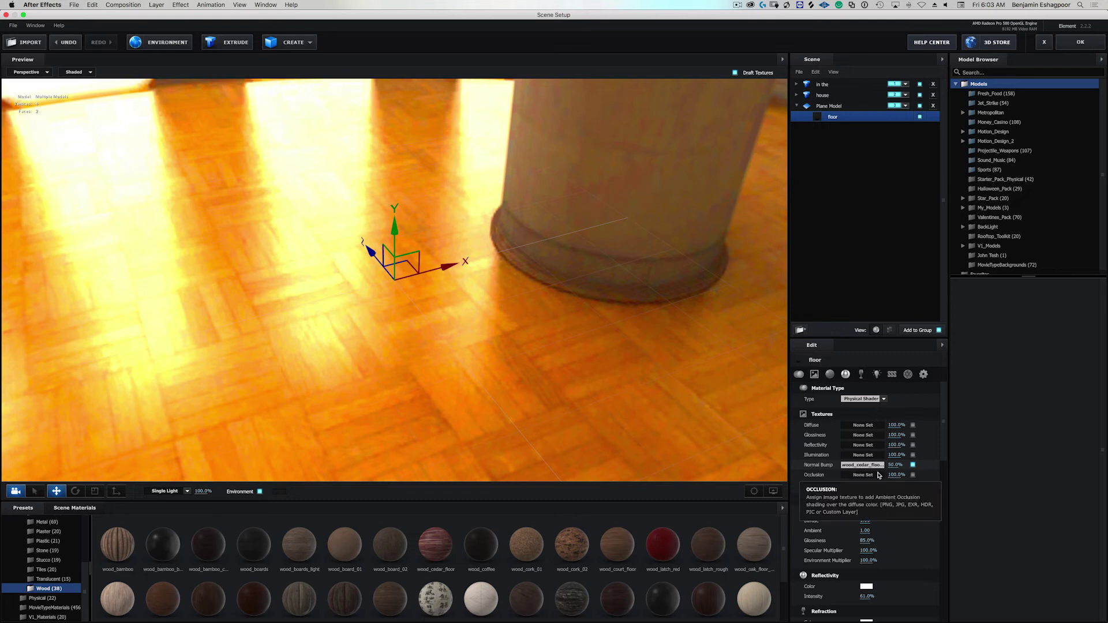
pyautogui.click(1069, 50)
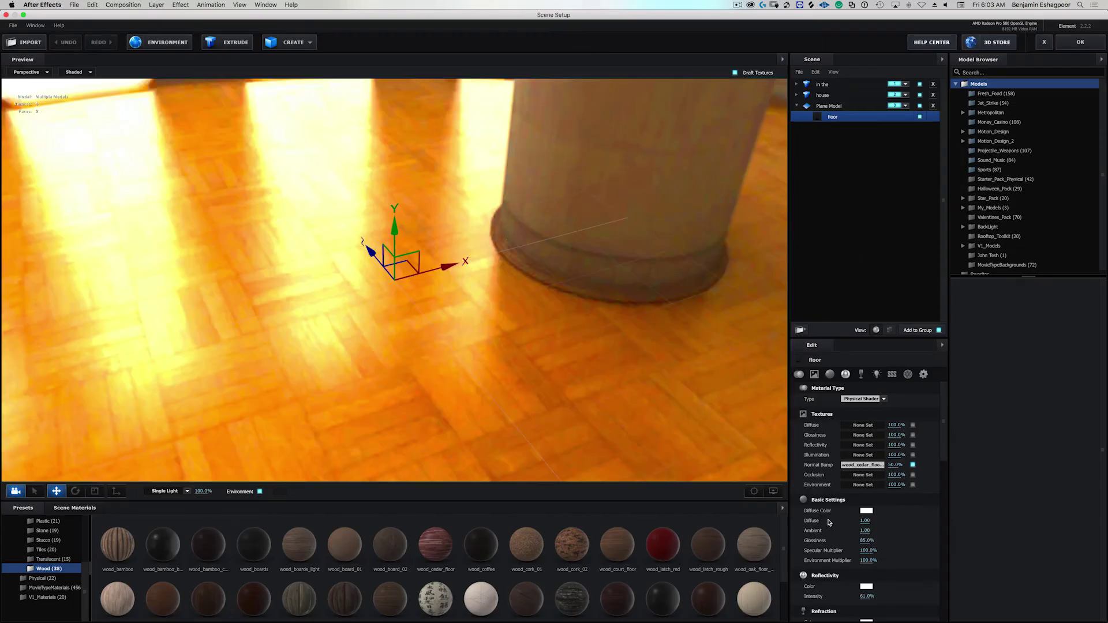
# - Raise the floor material's Normal Bump strength to about 88% and apply the scene to the composition
pyautogui.moveTo(892, 471); pyautogui.dragTo(894, 464)
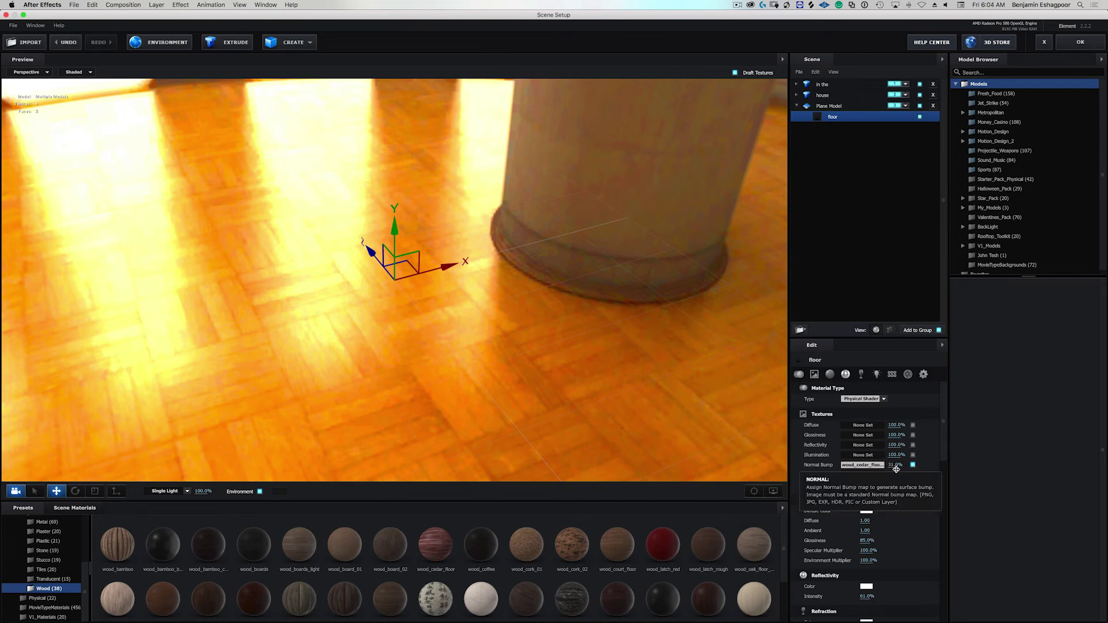
pyautogui.moveTo(895, 468); pyautogui.dragTo(912, 461)
pyautogui.click(1079, 43)
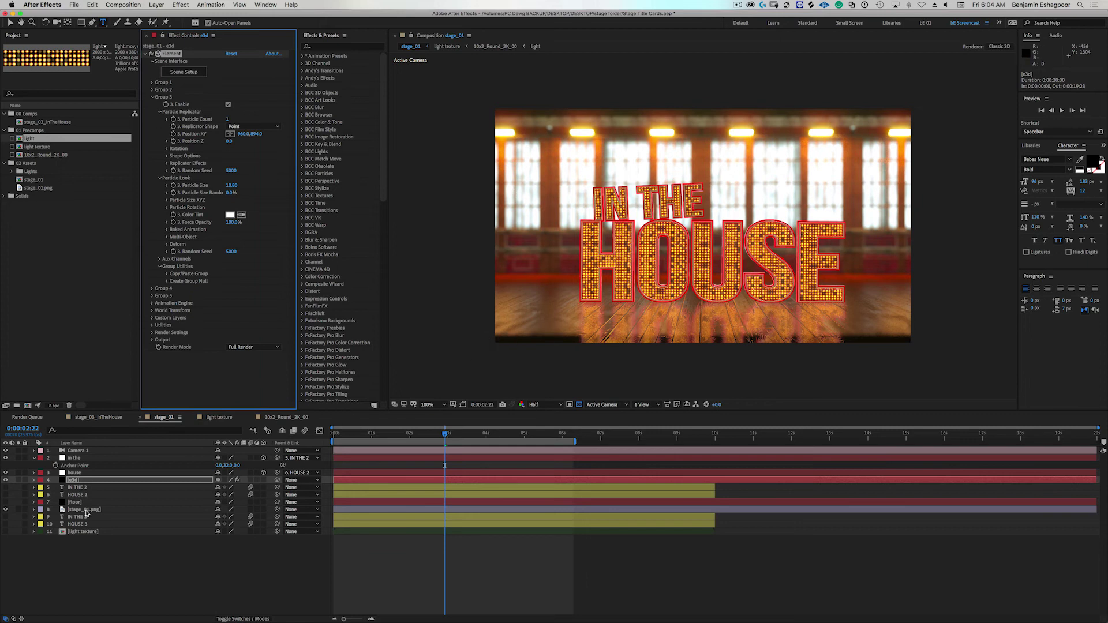
# - Create a black solid named "matte" directly above the e3d layer
pyautogui.click(73, 481)
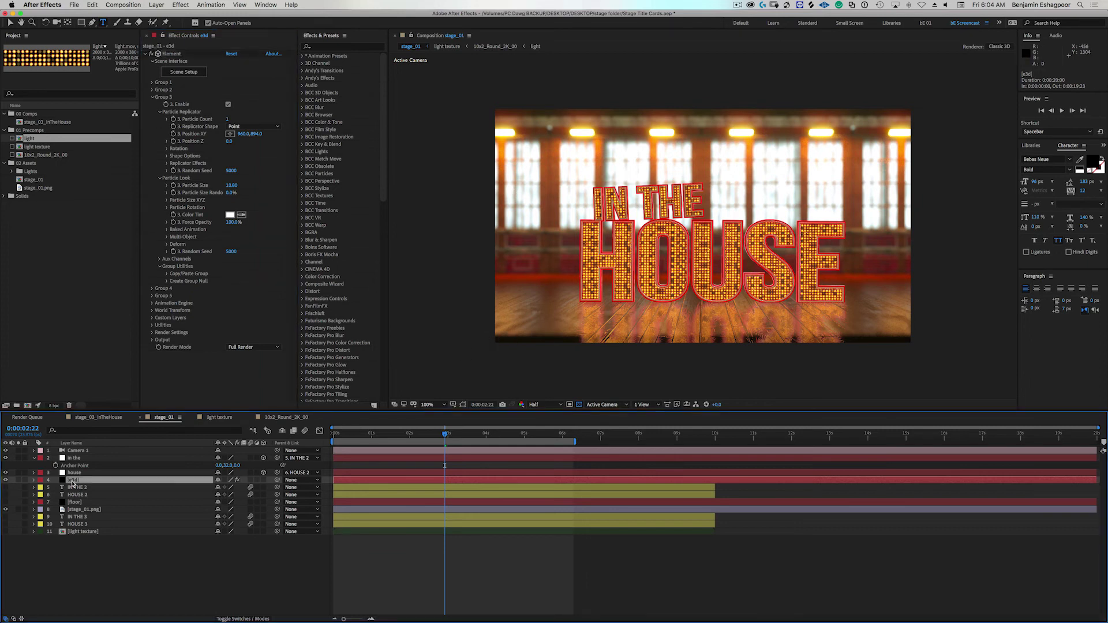
pyautogui.press('super+shift+y')
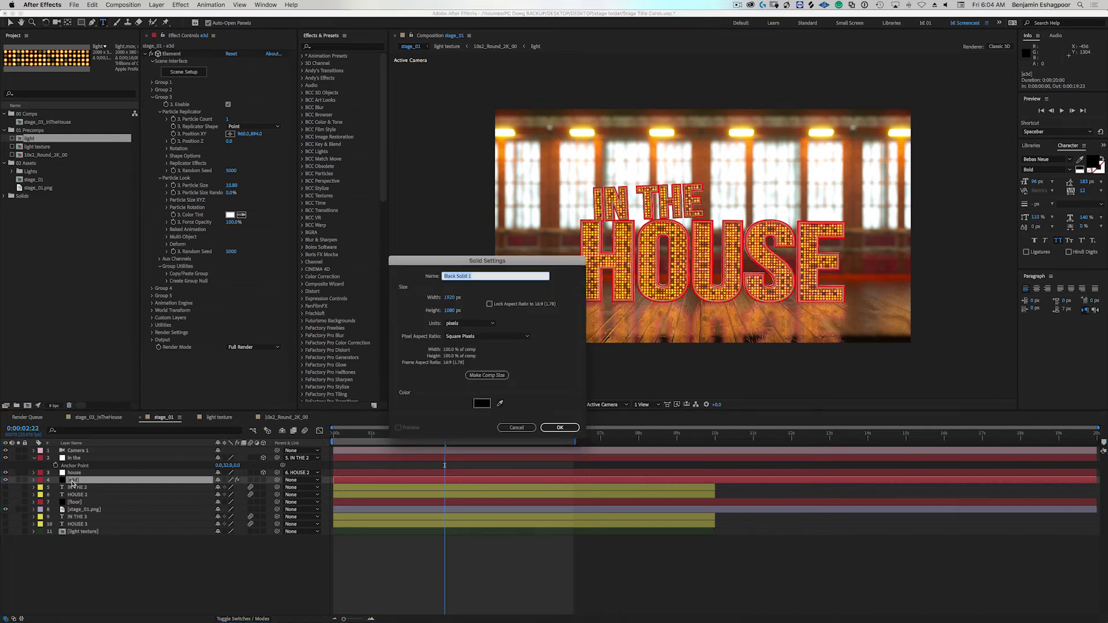
pyautogui.write('matte')
pyautogui.press('Return')
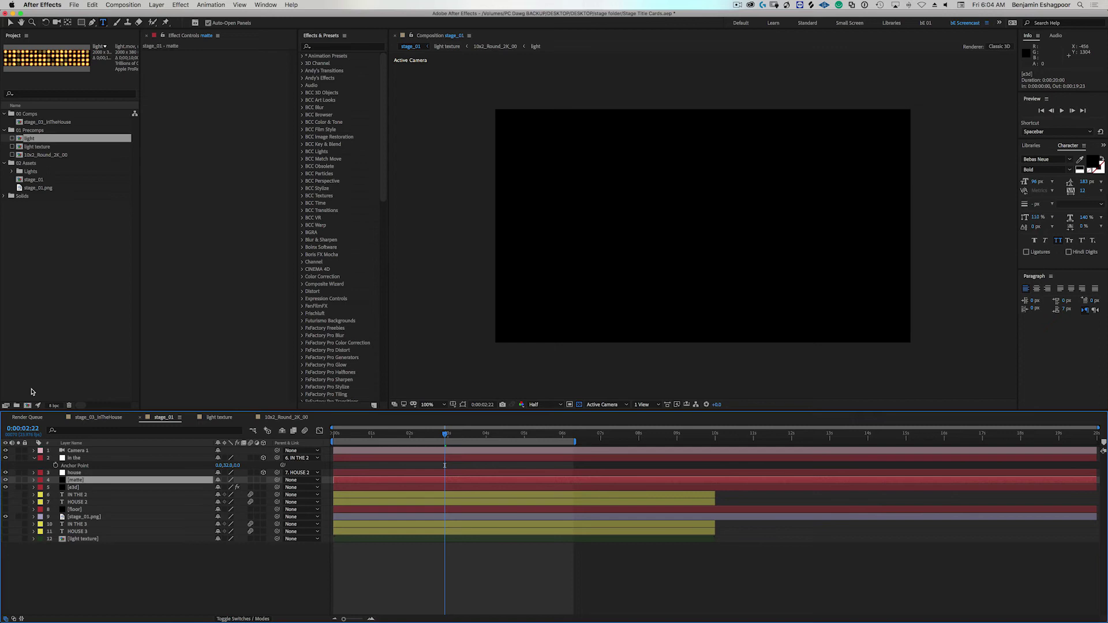
# - Draw a rectangular mask on the matte solid that keeps only a thin strip along the frame's bottom edge, wider than the frame
pyautogui.click(82, 23)
pyautogui.moveTo(472, 308)
pyautogui.mouseDown()
pyautogui.moveTo(541, 365)
pyautogui.moveTo(785, 400)
pyautogui.moveTo(957, 401)
pyautogui.moveTo(957, 437)
pyautogui.mouseUp()
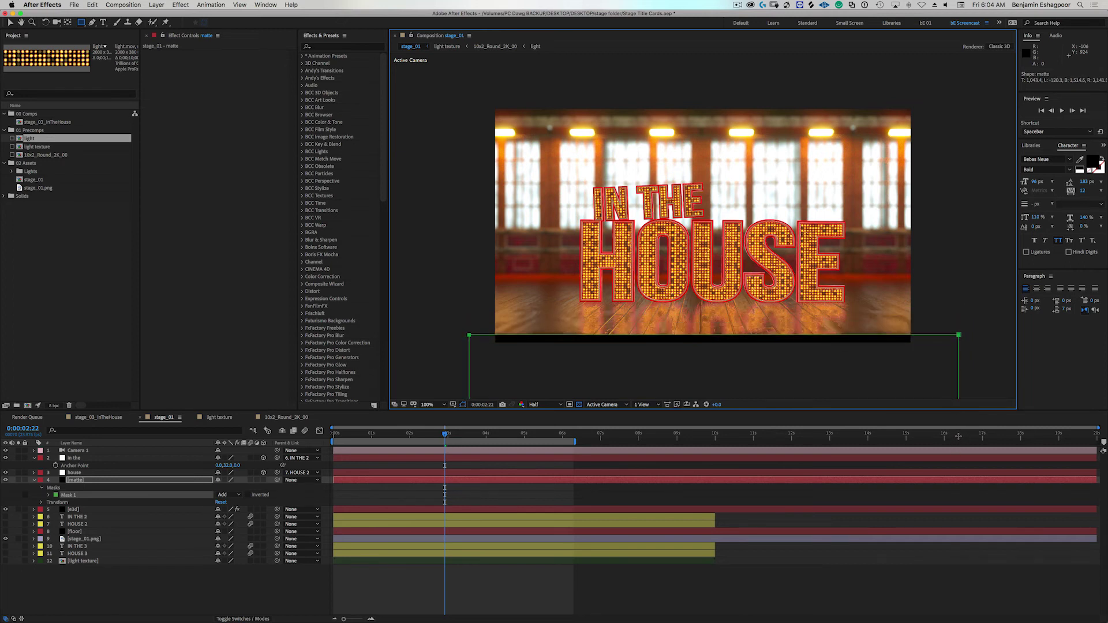
pyautogui.click(83, 480)
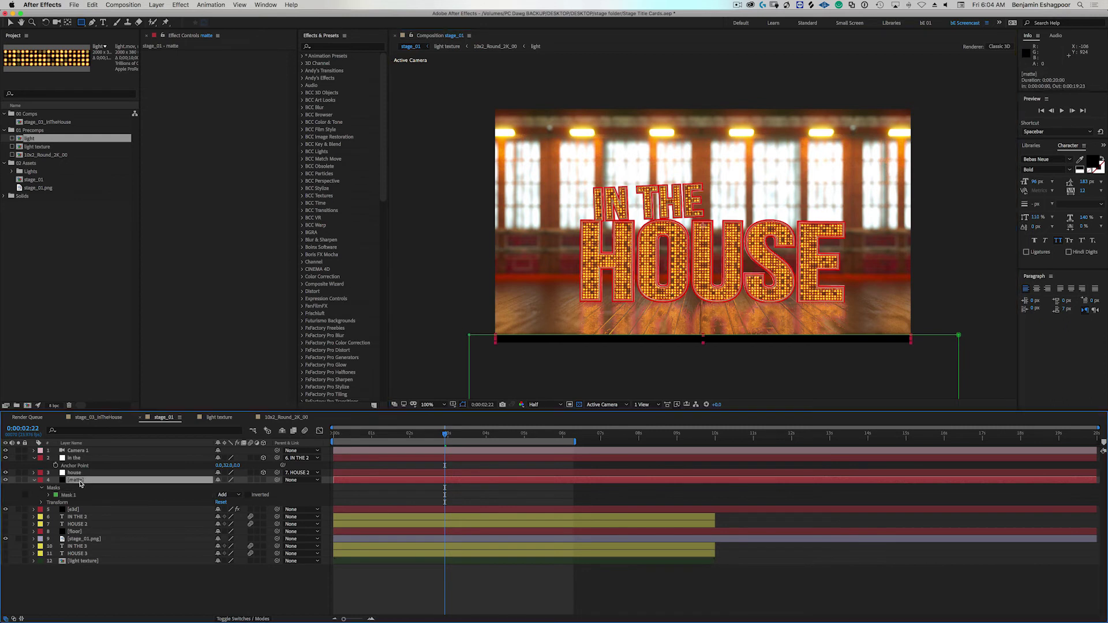
pyautogui.click(36, 484)
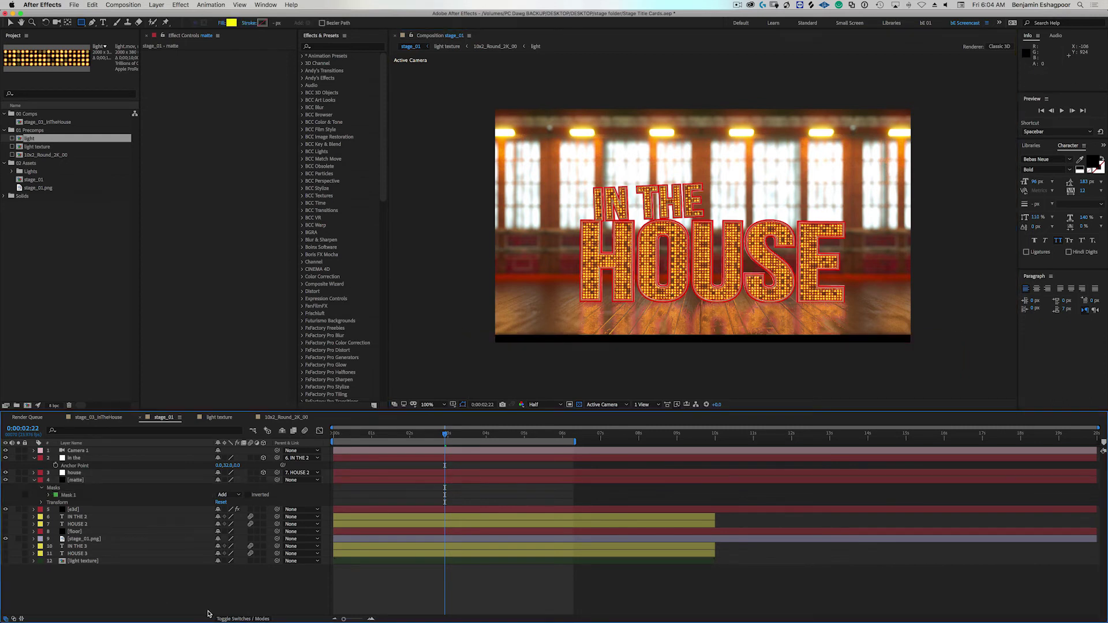
# - Set the e3d layer's track matte to Alpha Inverted, using the matte layer above it
pyautogui.click(256, 619)
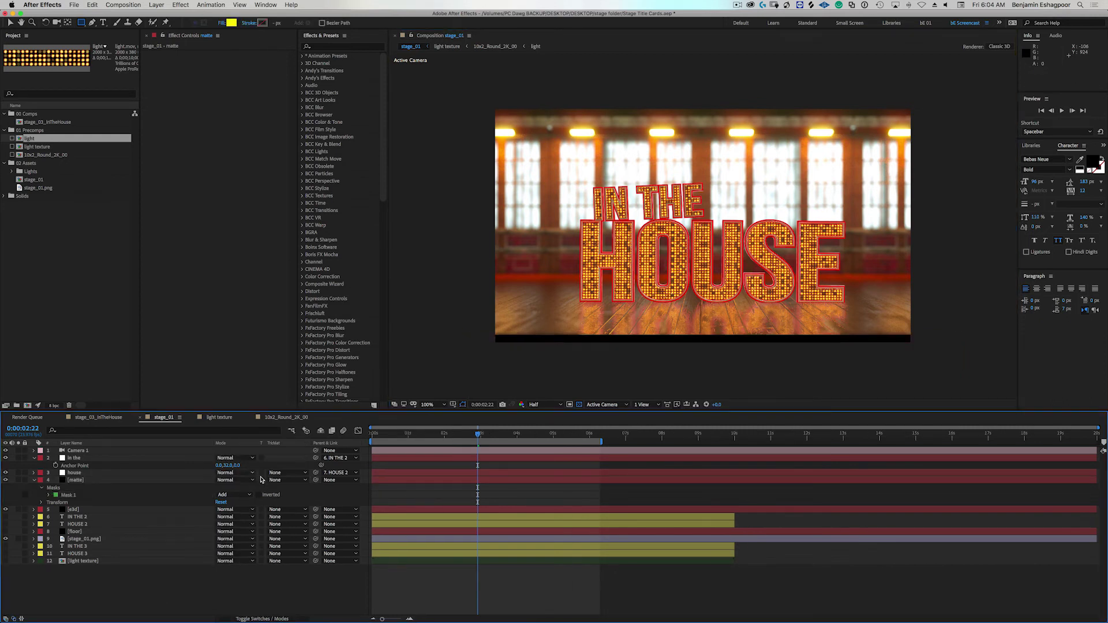
pyautogui.click(34, 480)
pyautogui.click(91, 486)
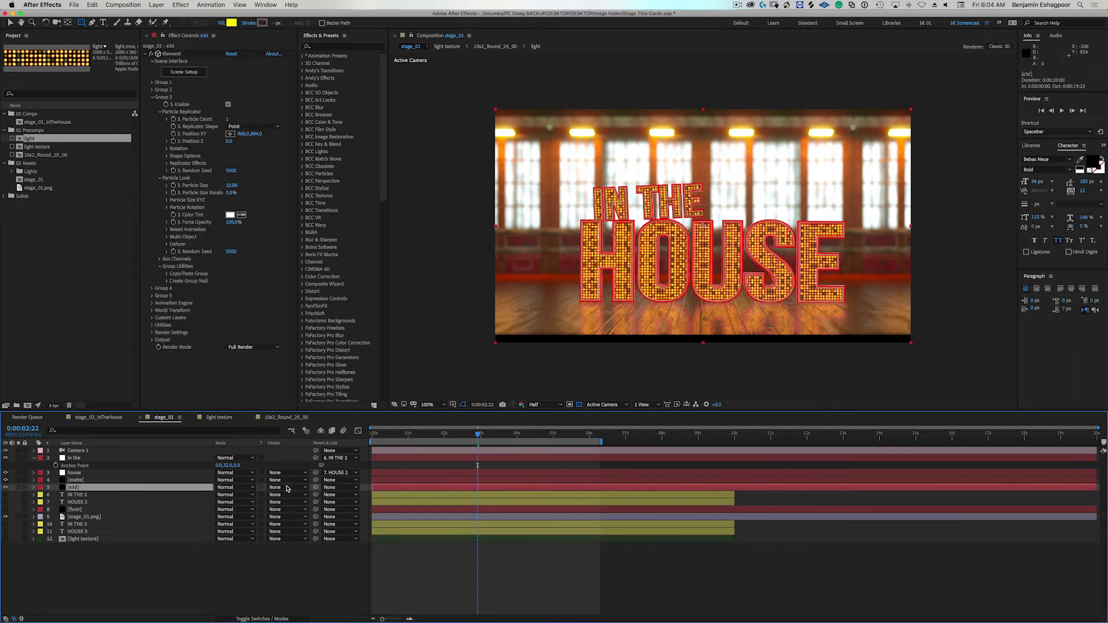
pyautogui.click(288, 488)
pyautogui.click(306, 517)
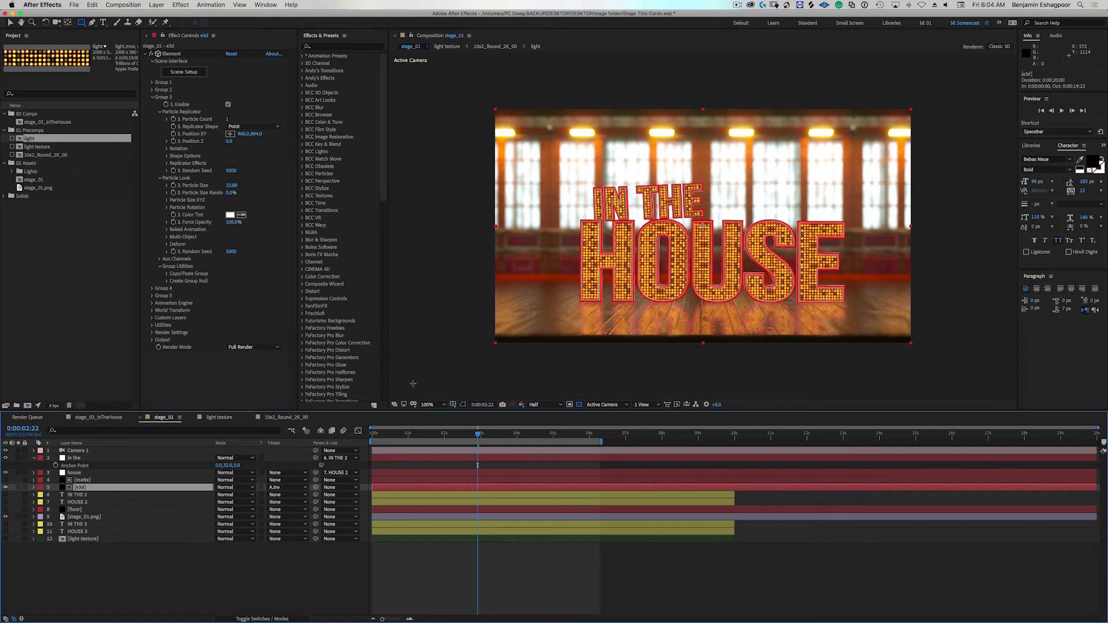
# - Feather the matte layer's mask by 27 pixels vertically only and check the bottom edge at 0:00:03:10
pyautogui.click(91, 479)
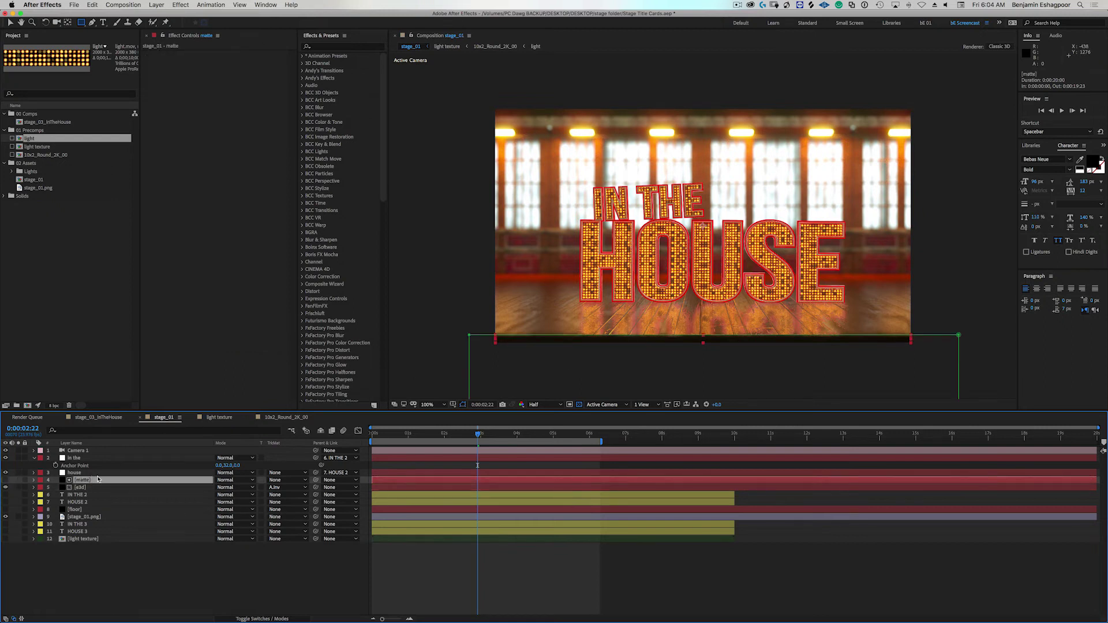
pyautogui.press('f')
pyautogui.moveTo(218, 495); pyautogui.dragTo(256, 493)
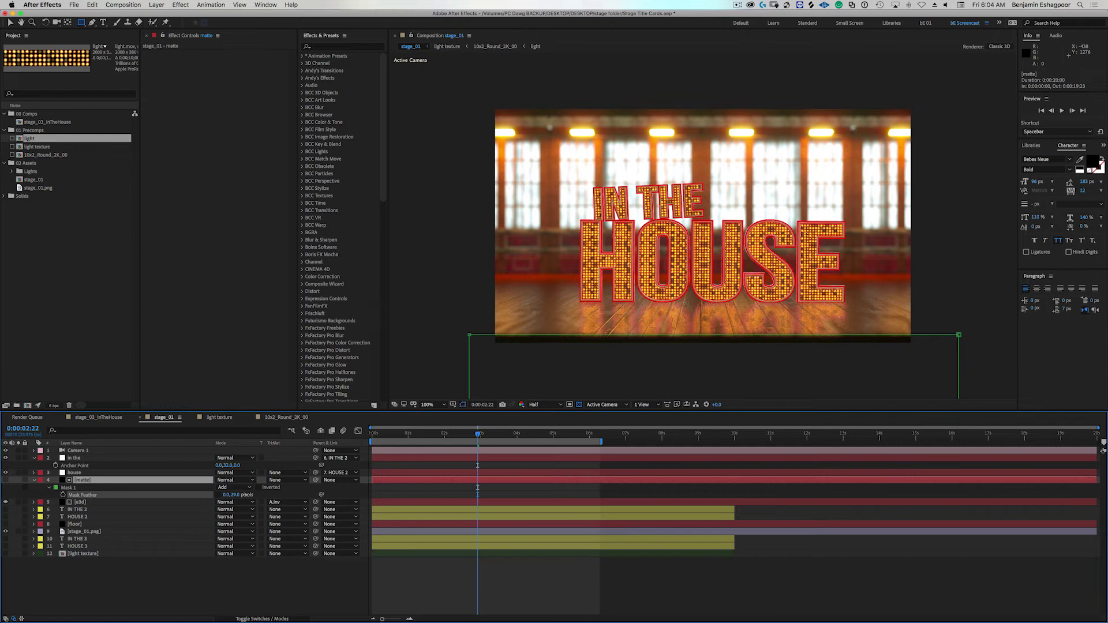
pyautogui.moveTo(247, 494); pyautogui.dragTo(245, 494)
pyautogui.click(270, 589)
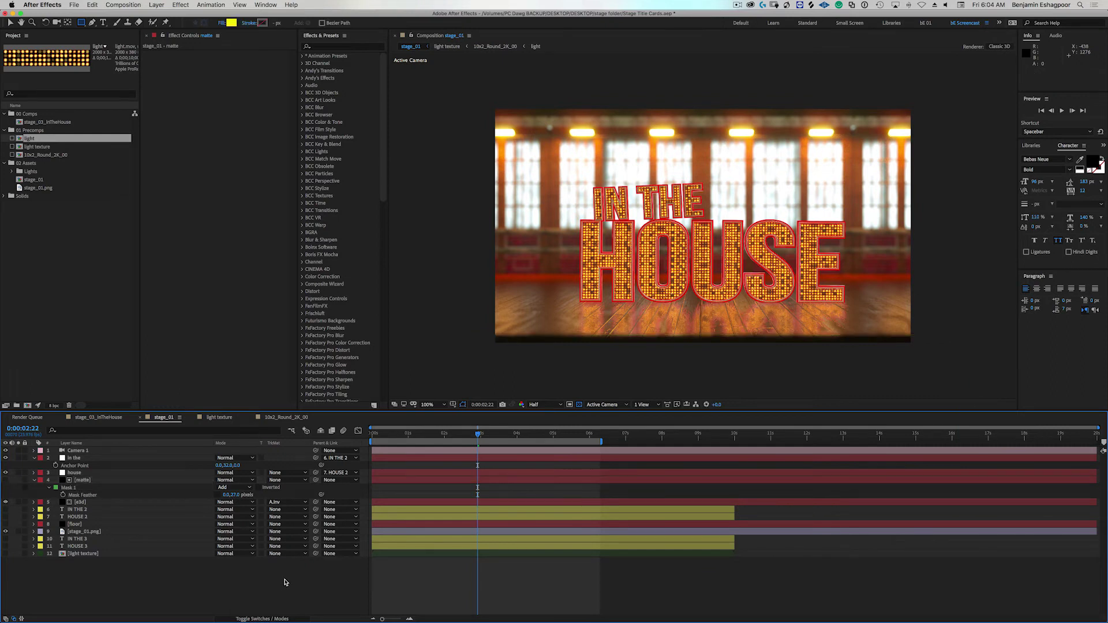
pyautogui.moveTo(478, 434); pyautogui.dragTo(498, 438)
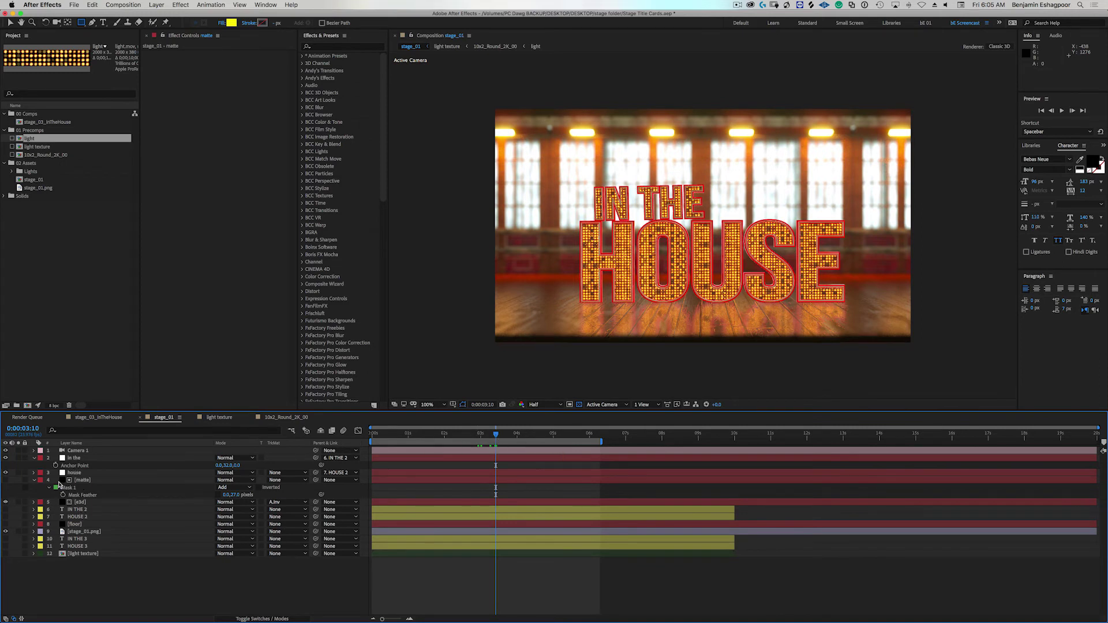
pyautogui.click(33, 480)
# - Enable ambient occlusion in the e3d layer's Element render settings with AO Mode Ray-Traced, and check it at 0:00:03:20
pyautogui.click(79, 487)
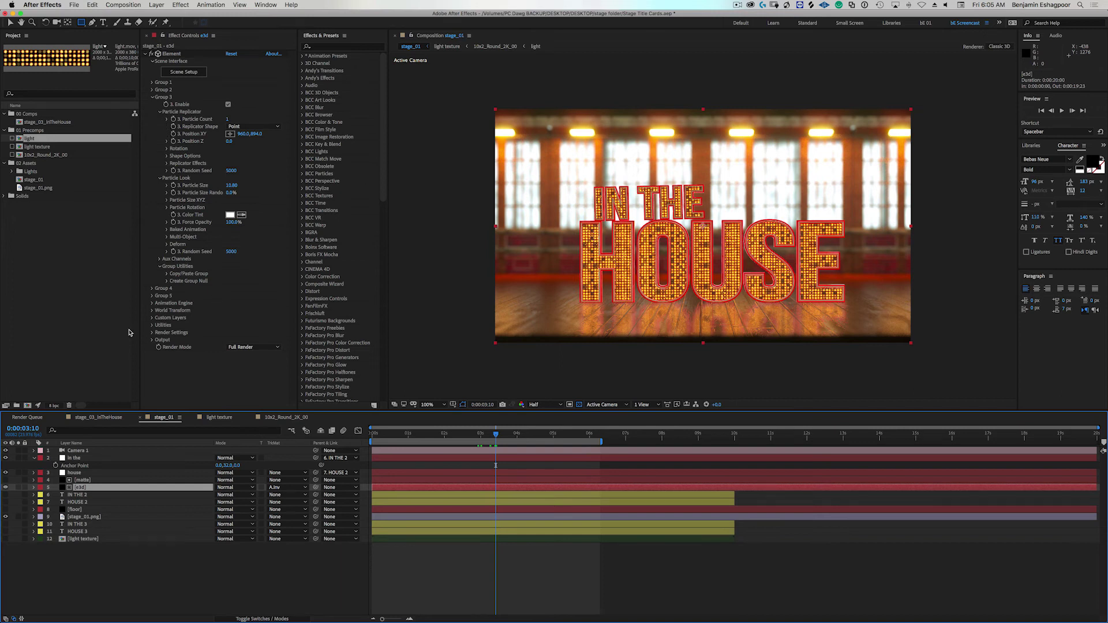
pyautogui.click(152, 332)
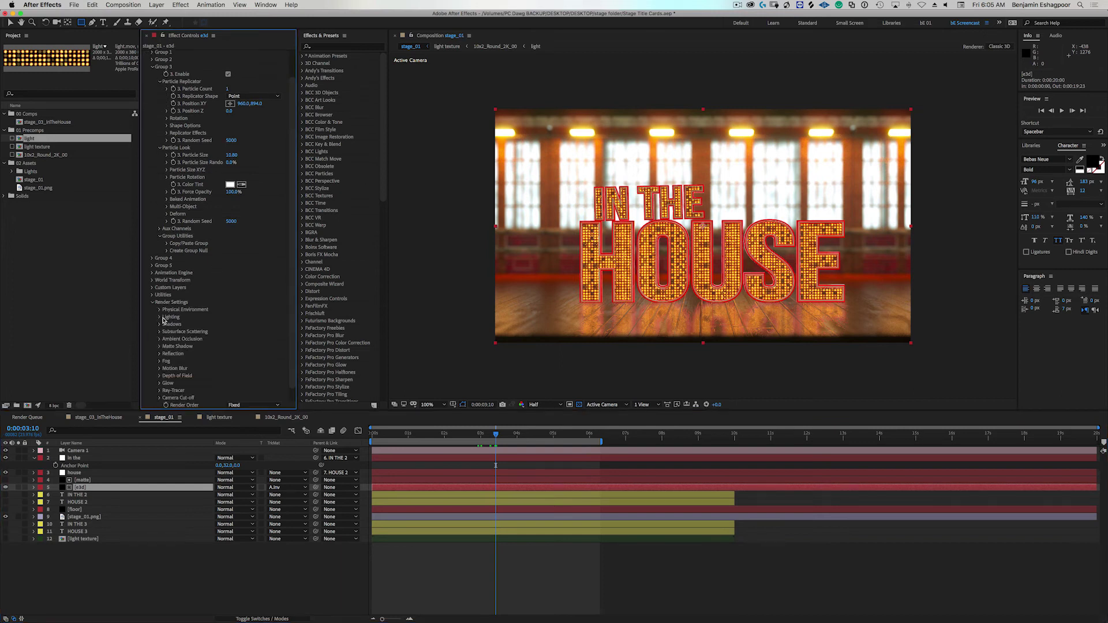
pyautogui.click(160, 339)
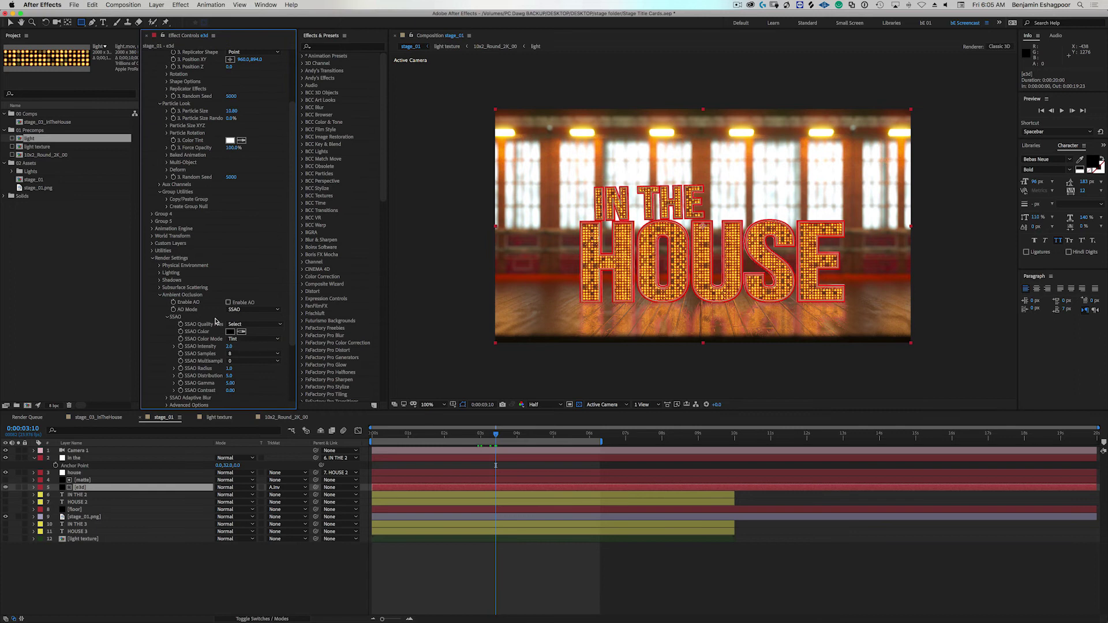
pyautogui.click(228, 302)
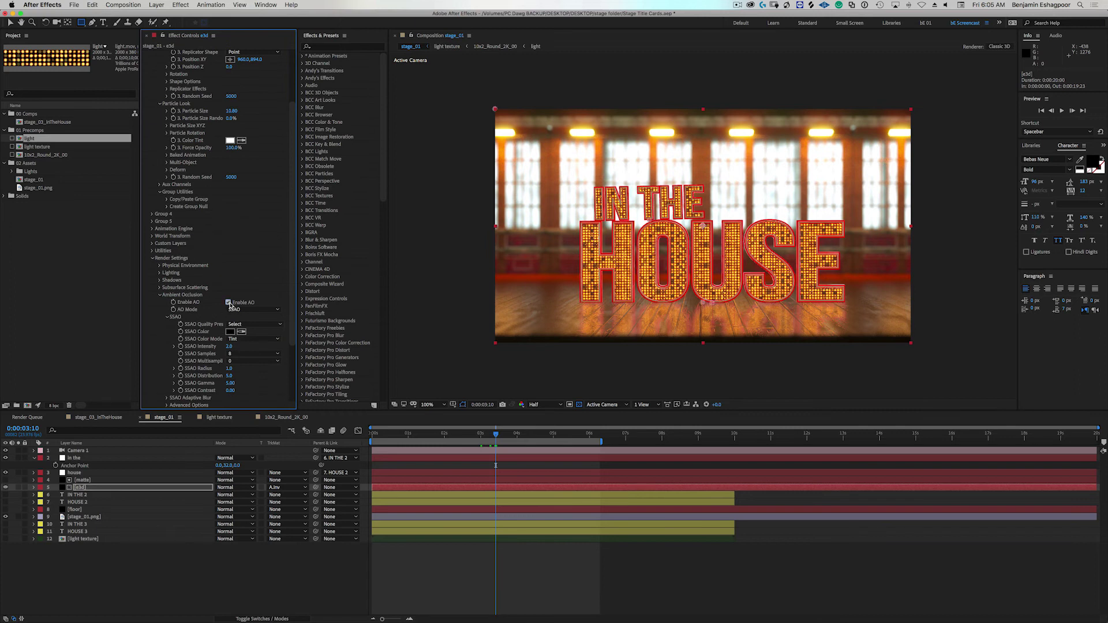
pyautogui.click(244, 310)
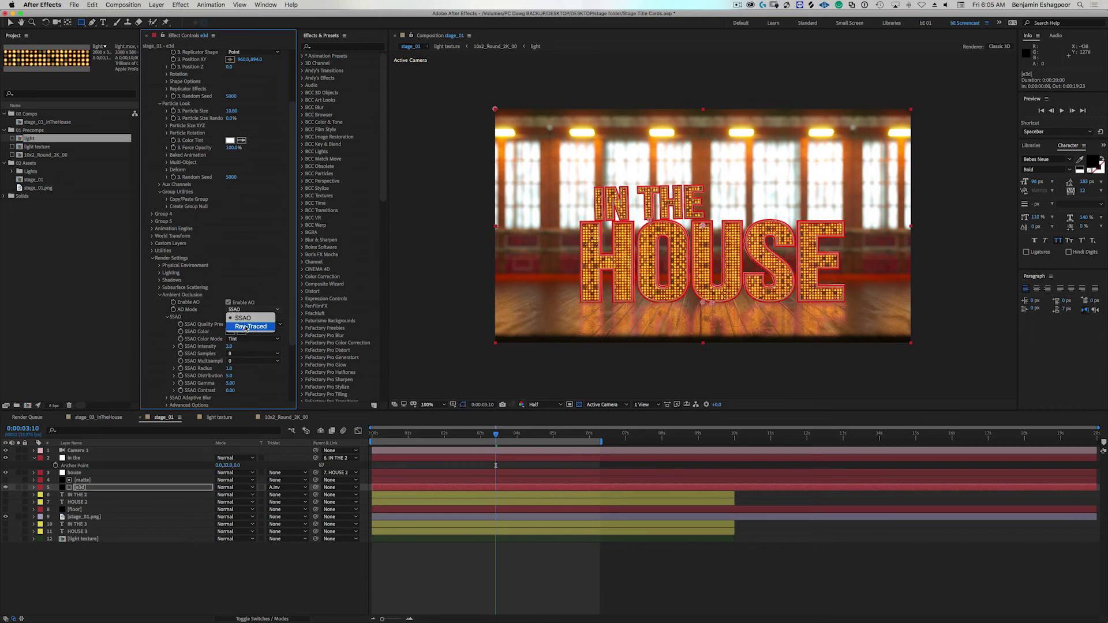
pyautogui.click(247, 326)
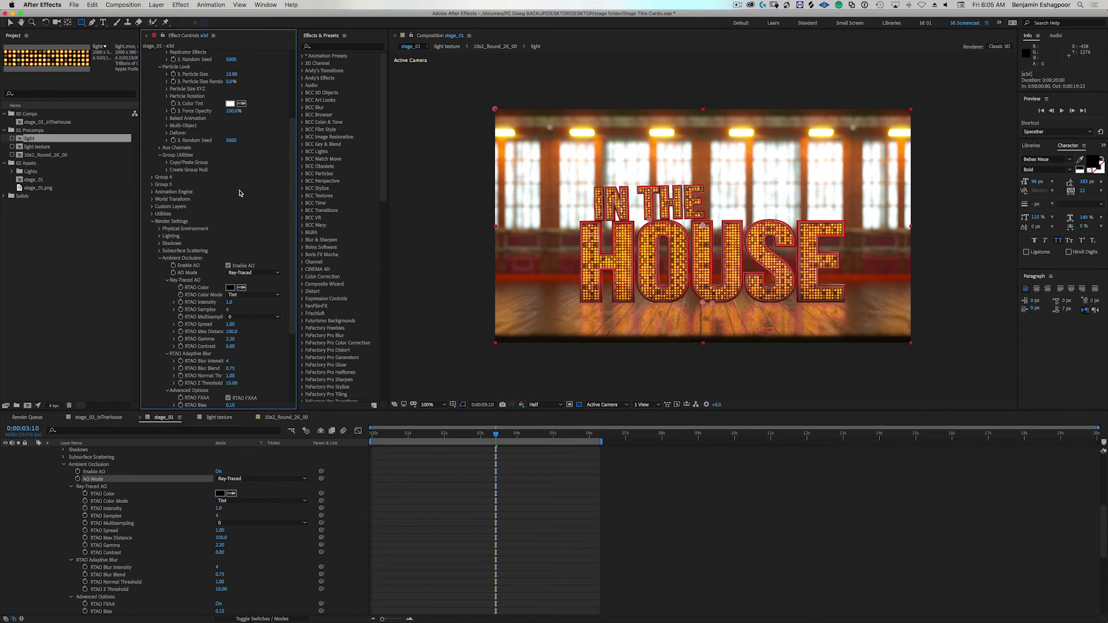
pyautogui.moveTo(484, 437); pyautogui.dragTo(511, 440)
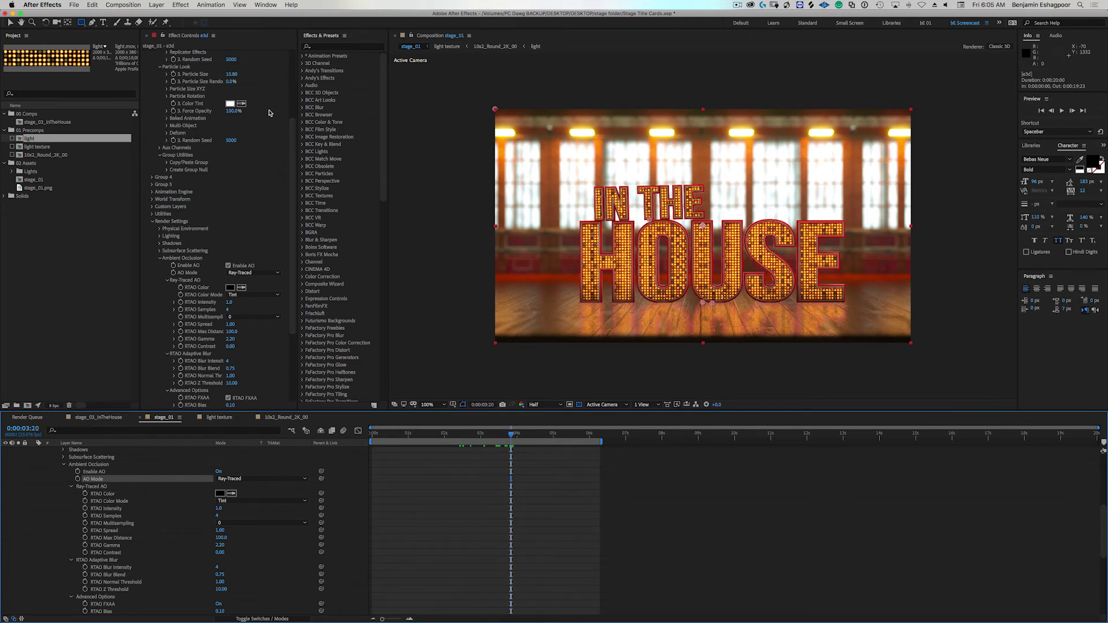
# - Turn on Matte Shadow for the floor material in the Element scene and apply it to the composition
pyautogui.scroll(5, 289, 58)
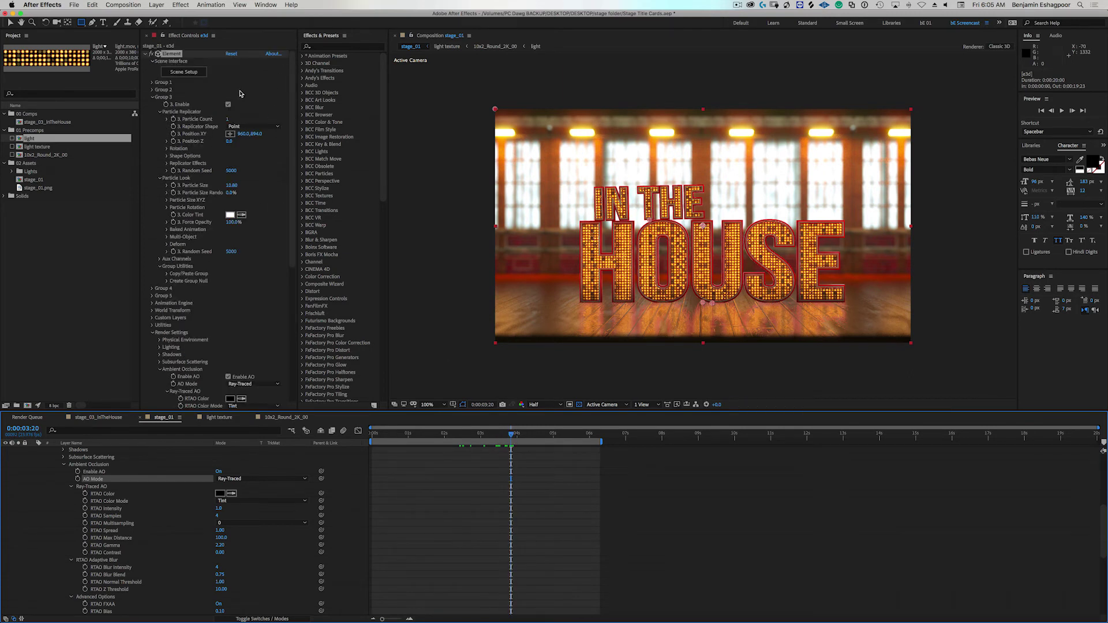
pyautogui.click(186, 72)
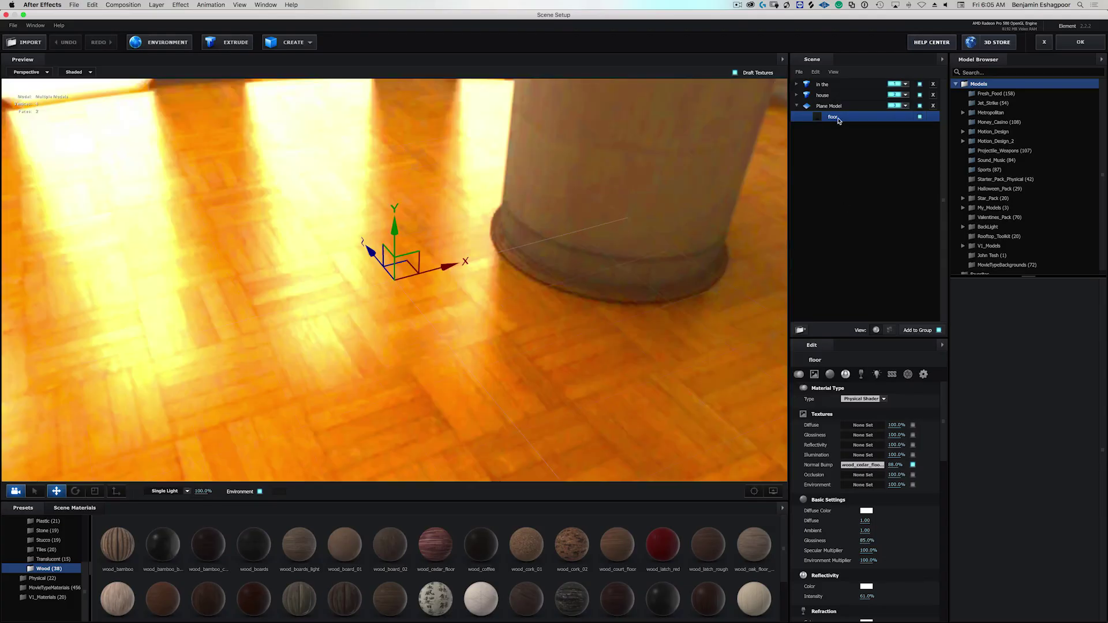
pyautogui.click(923, 374)
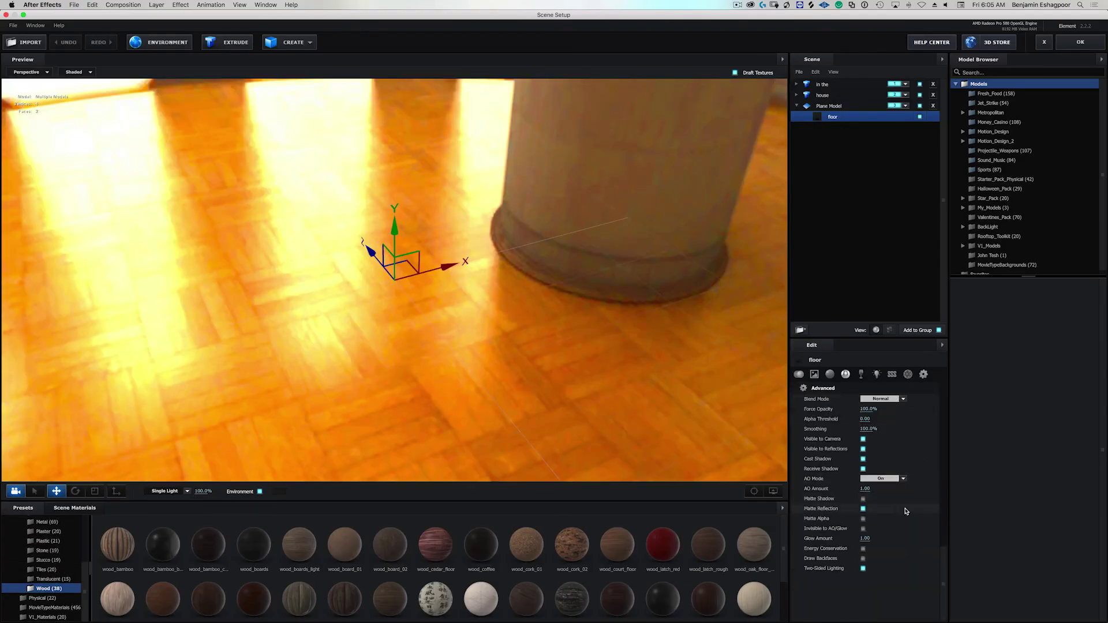
pyautogui.click(862, 498)
pyautogui.click(1076, 43)
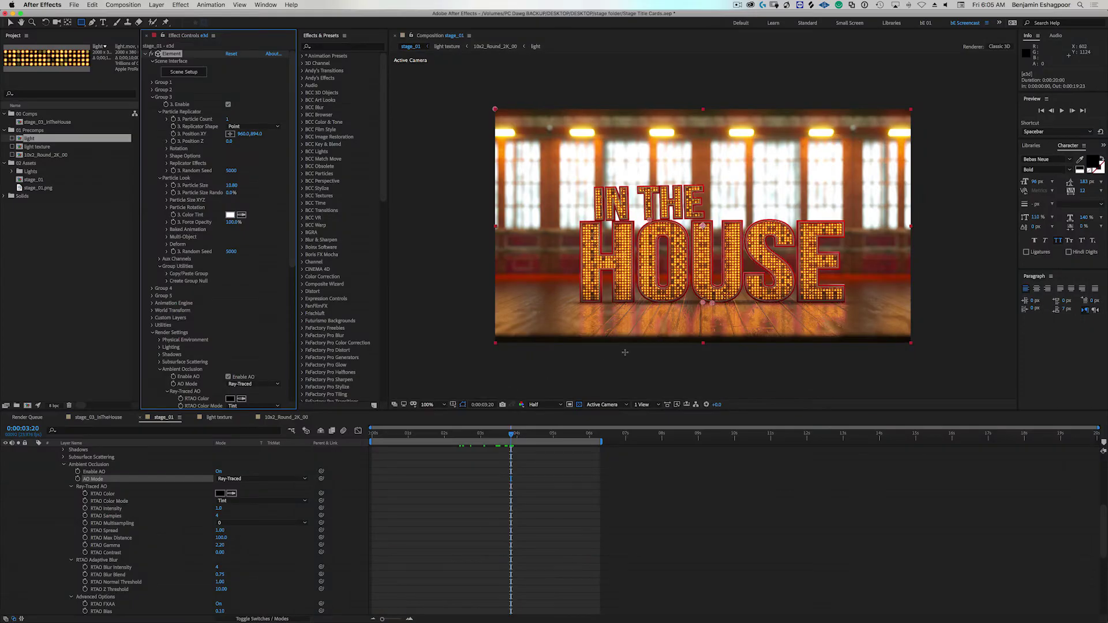
# - Preview the title animation in stage_01, inspect the frame at 0:00:02:05, and open the stage_03_InTheHouse composition for comparison
pyautogui.moveTo(480, 442)
pyautogui.mouseDown()
pyautogui.moveTo(443, 441)
pyautogui.moveTo(460, 442)
pyautogui.mouseUp()
pyautogui.press('space')
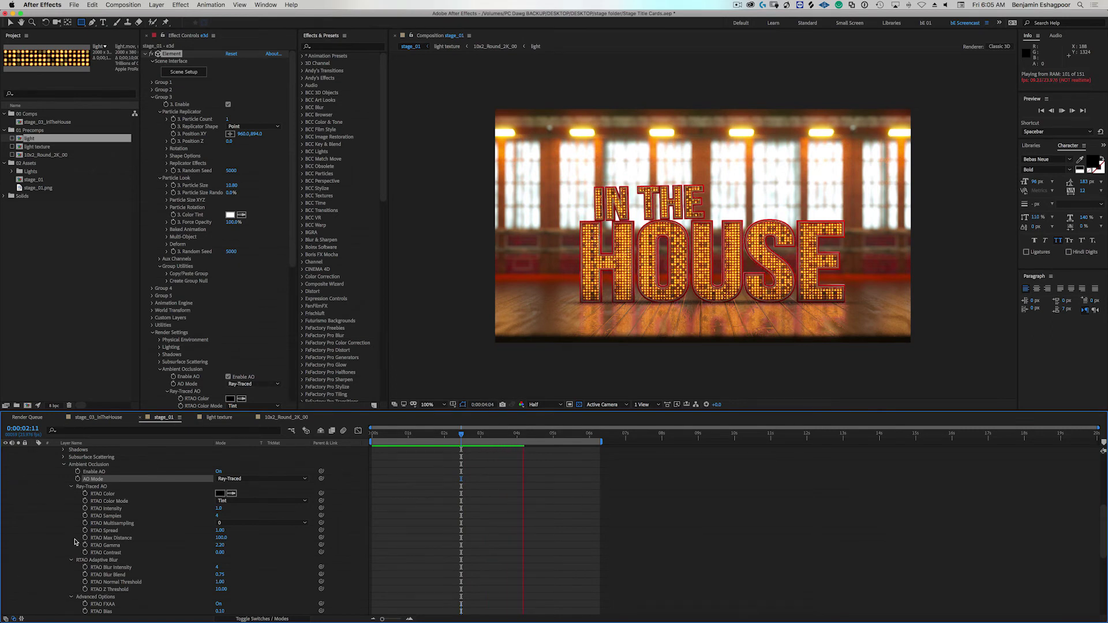
pyautogui.scroll(6, 121, 494)
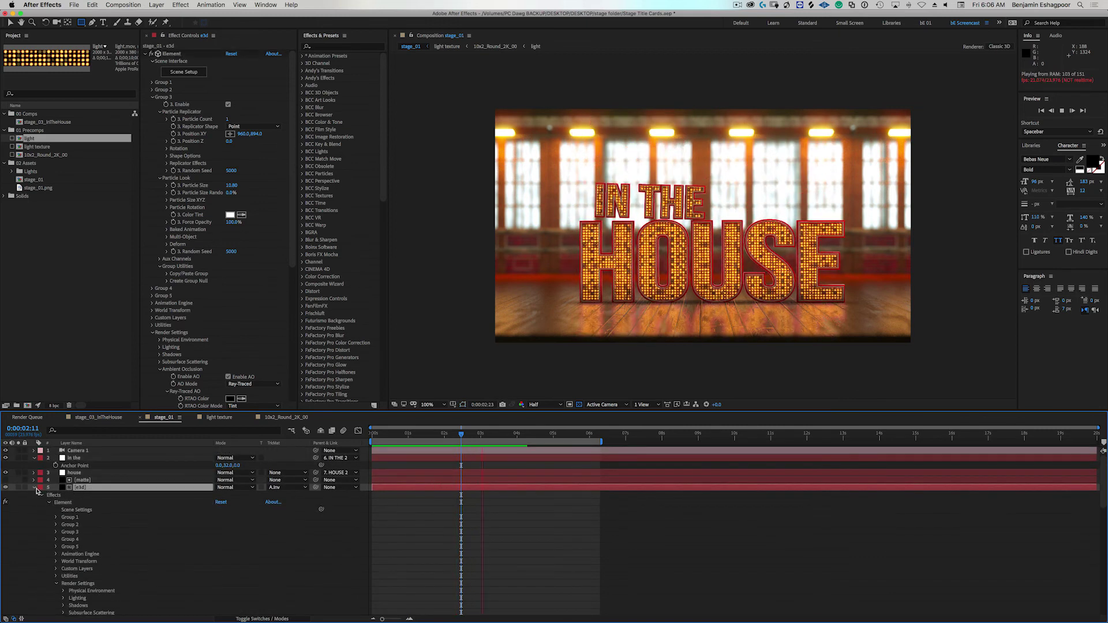
pyautogui.click(34, 487)
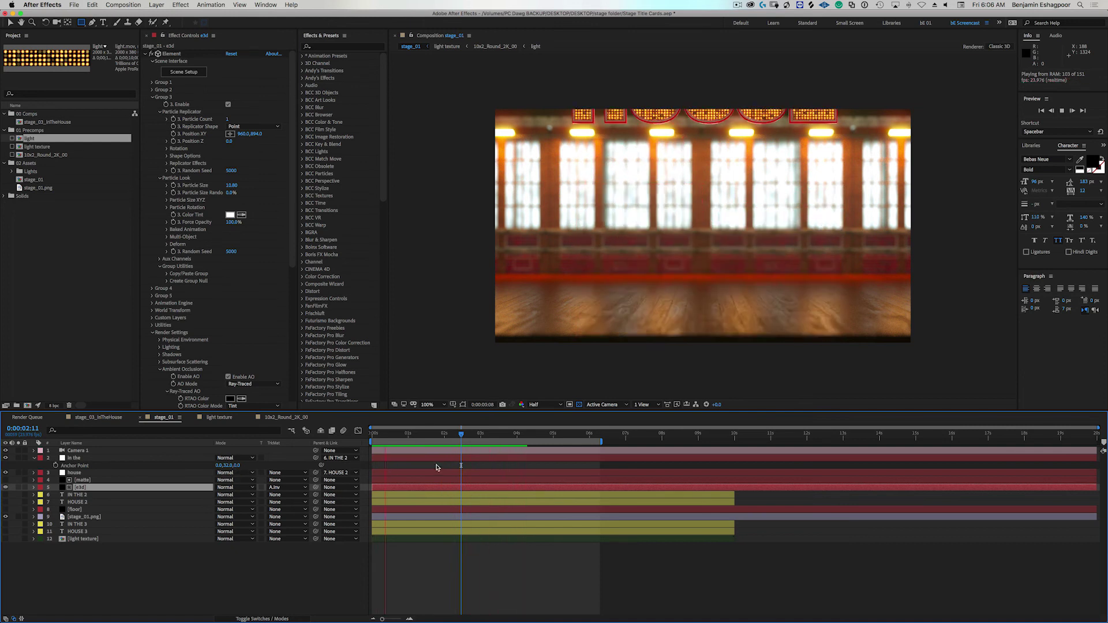
pyautogui.press('space')
pyautogui.moveTo(492, 436); pyautogui.dragTo(451, 443)
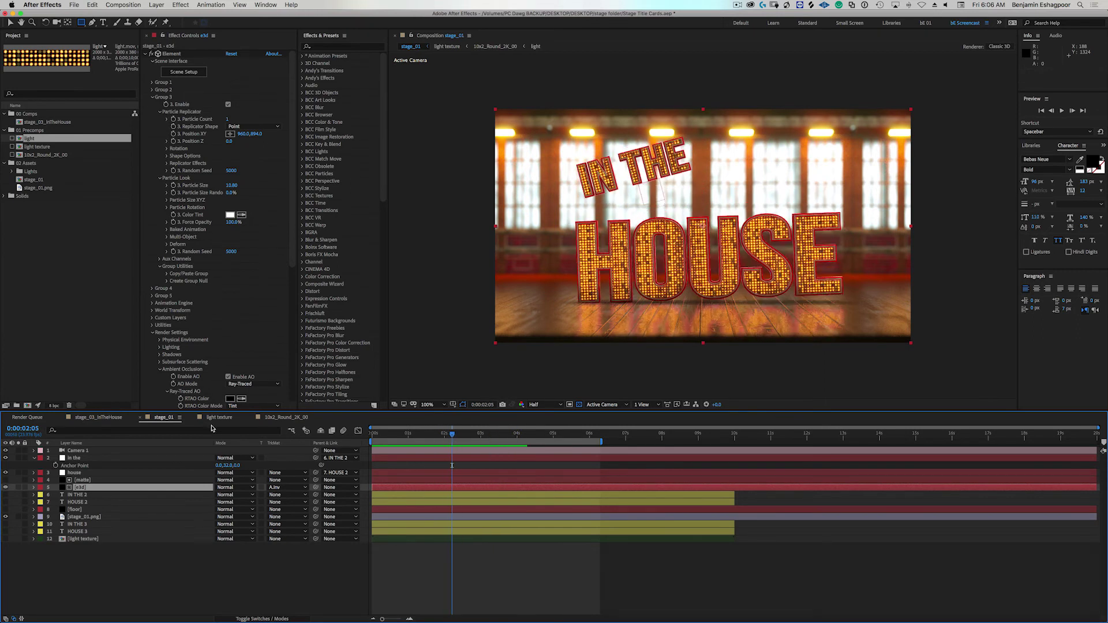
pyautogui.click(105, 421)
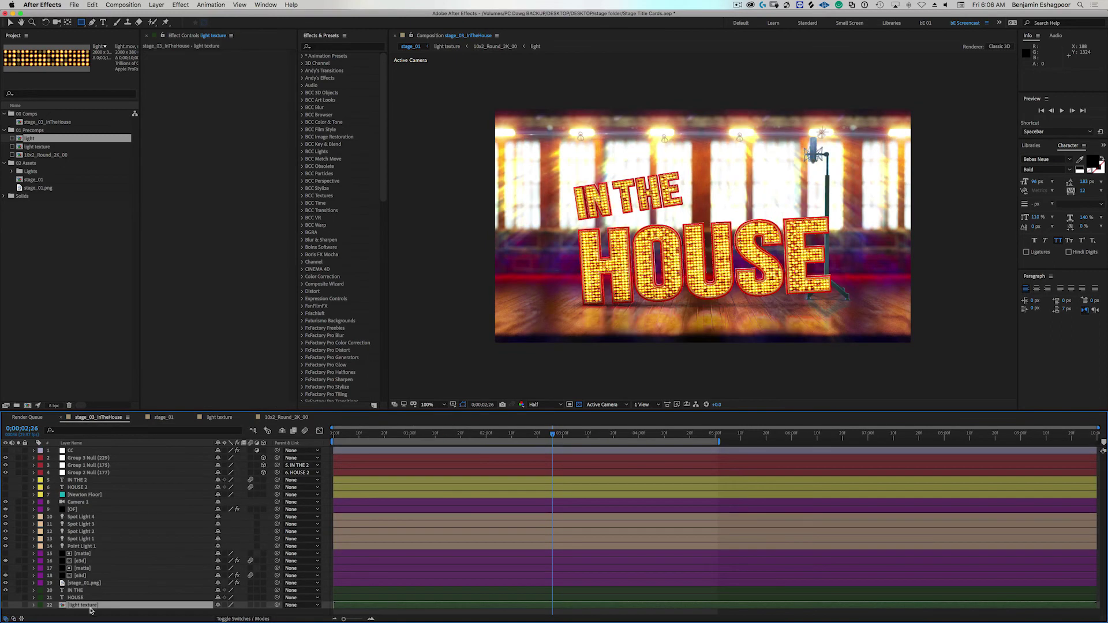
# - Copy Spot Lights 1–4 and Point Light 1 from stage_03_InTheHouse into stage_01, placing them between the house null and the matte layer
pyautogui.click(74, 516)
pyautogui.keyDown('shift'); pyautogui.click(79, 545); pyautogui.keyUp('shift')
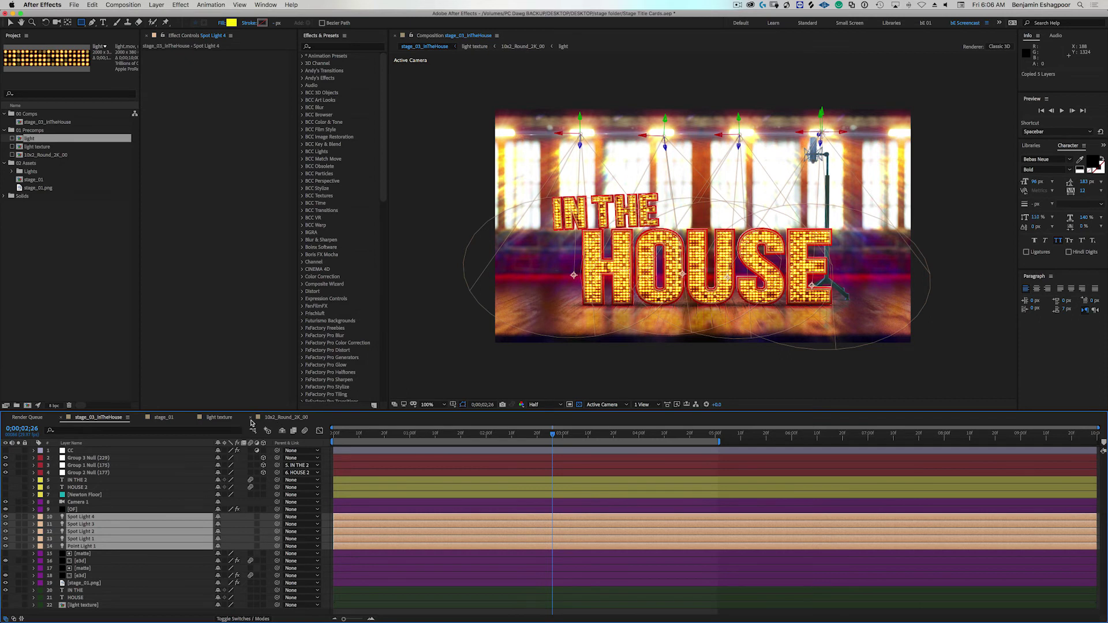
pyautogui.click(164, 417)
pyautogui.press('super+v')
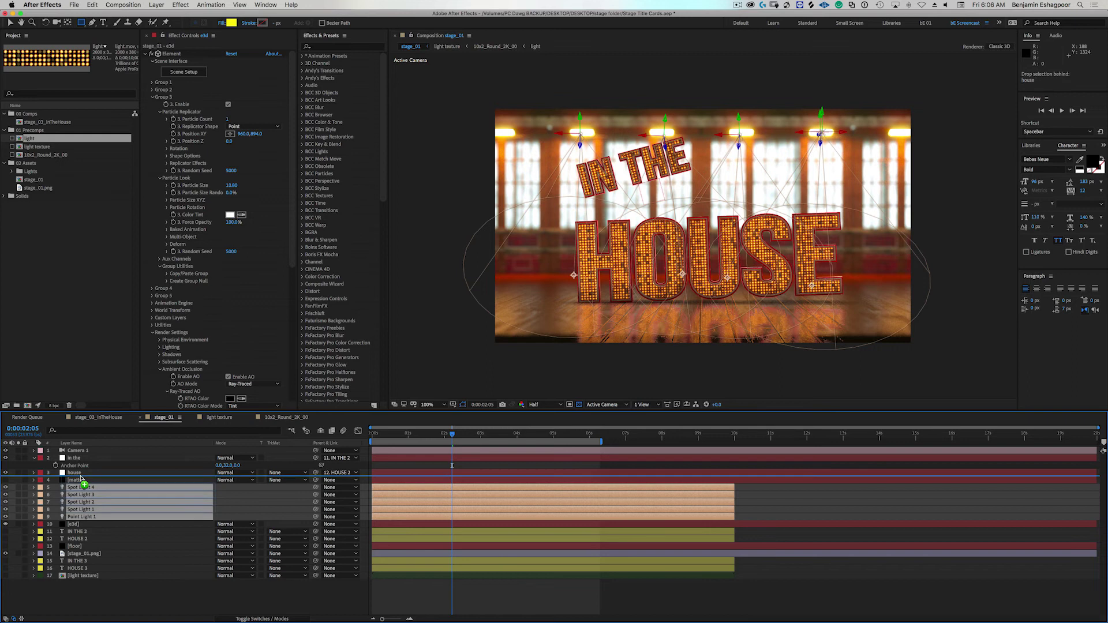
pyautogui.press('super+]')
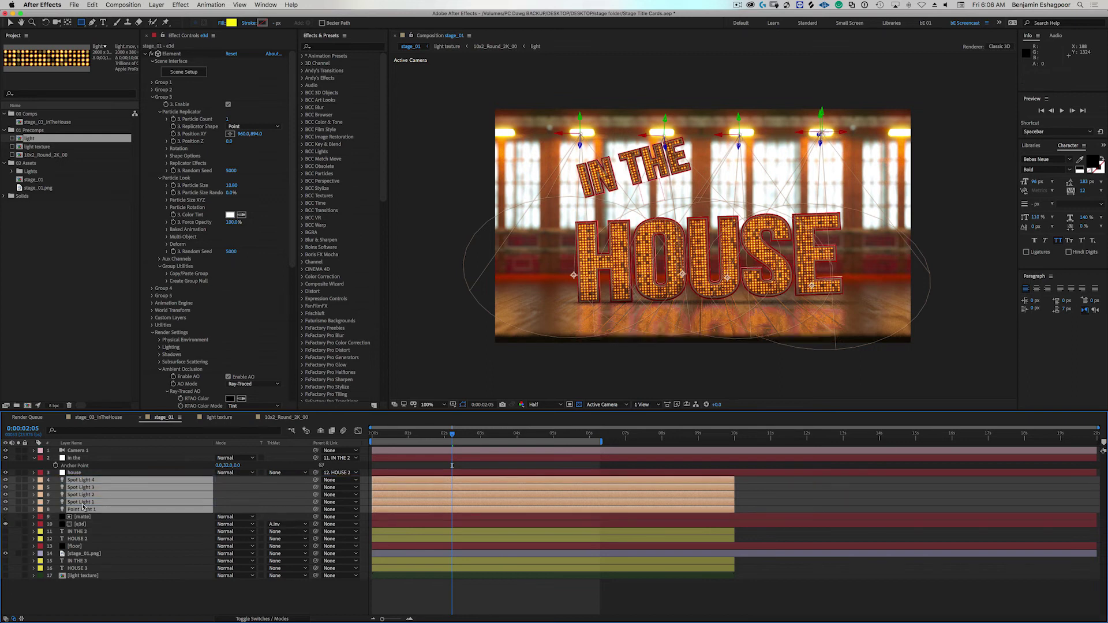
# - Enable Shadows in the Element render settings of stage_01's e3d layer
pyautogui.click(82, 526)
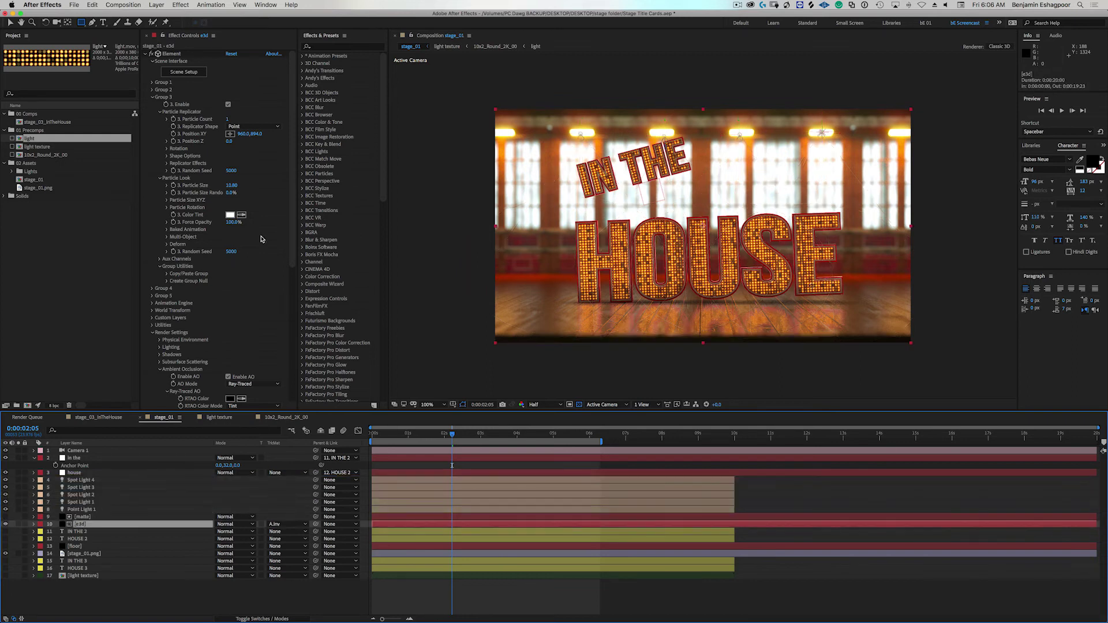
pyautogui.click(154, 98)
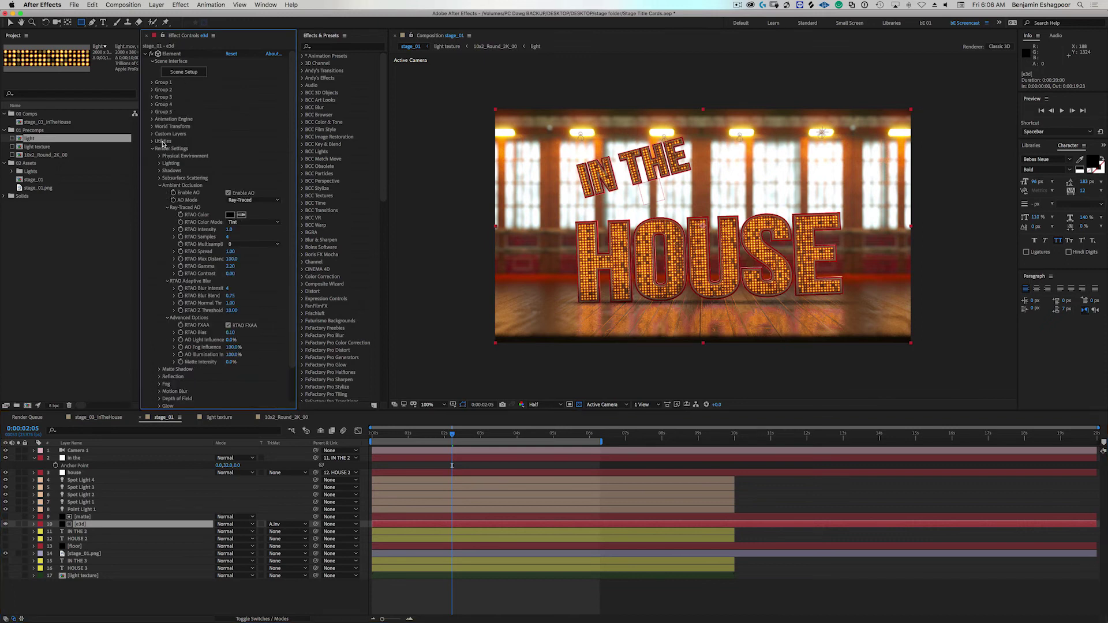
pyautogui.click(160, 185)
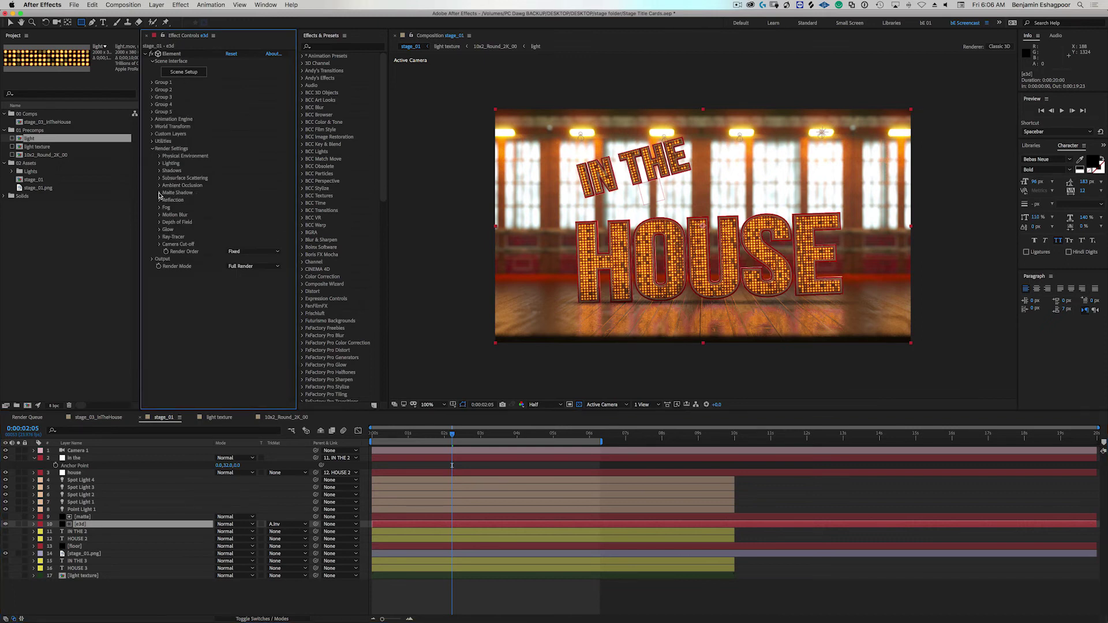
pyautogui.click(159, 171)
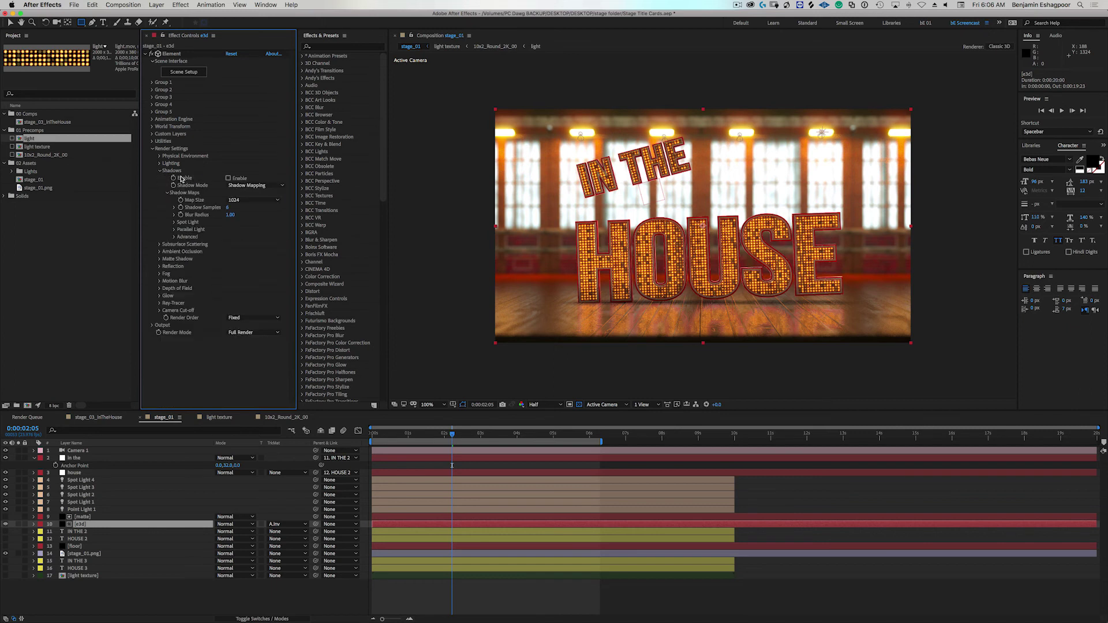
pyautogui.click(228, 179)
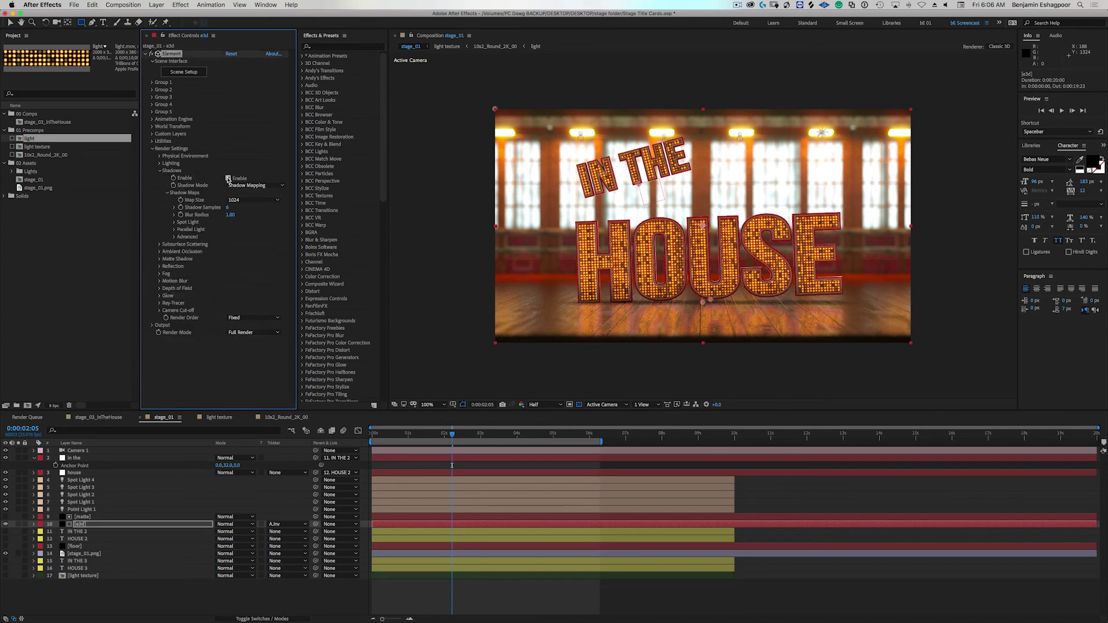
# - Preview the stage_01 title animation with shadows from 0:00:02:01 and again from 0:00:01:11
pyautogui.moveTo(457, 434); pyautogui.dragTo(445, 436)
pyautogui.press('space')
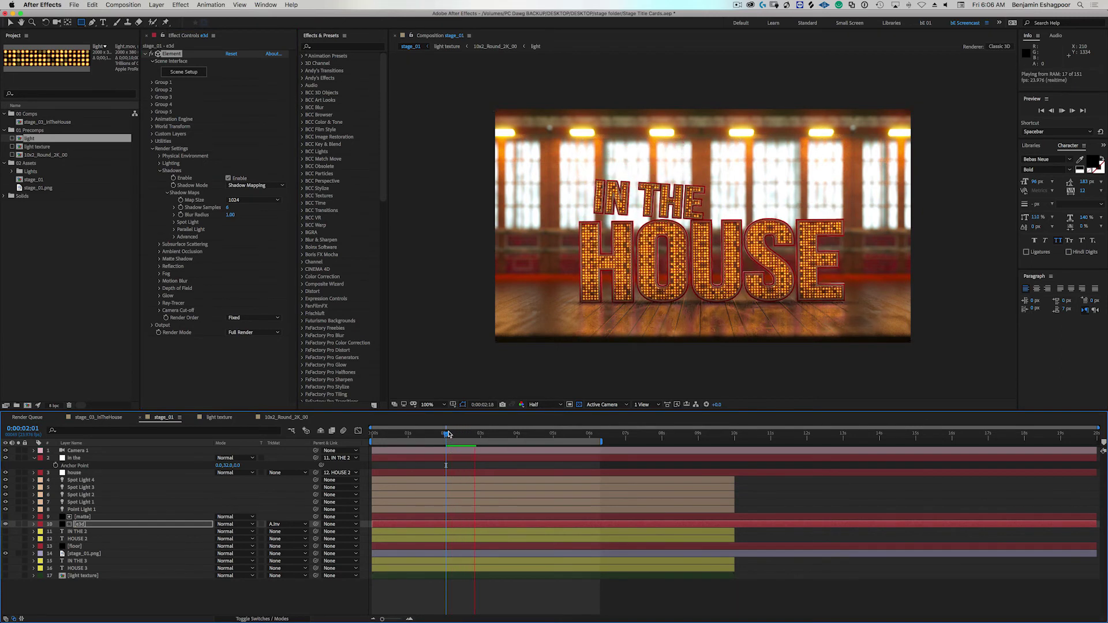
pyautogui.press('space')
pyautogui.moveTo(487, 433); pyautogui.dragTo(425, 438)
pyautogui.press('space')
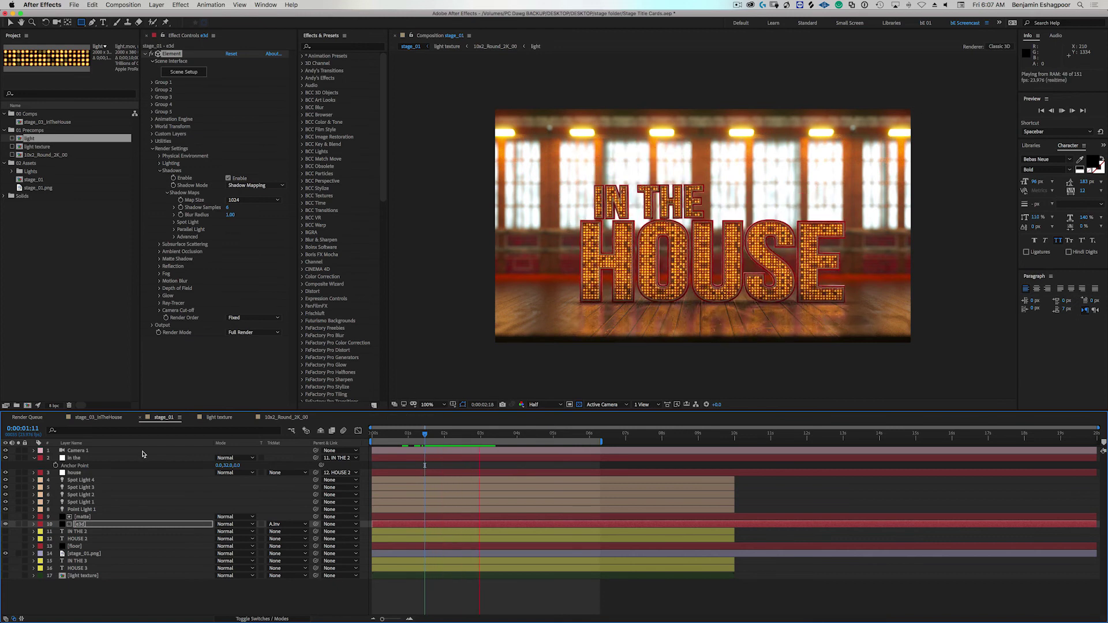
pyautogui.press('space')
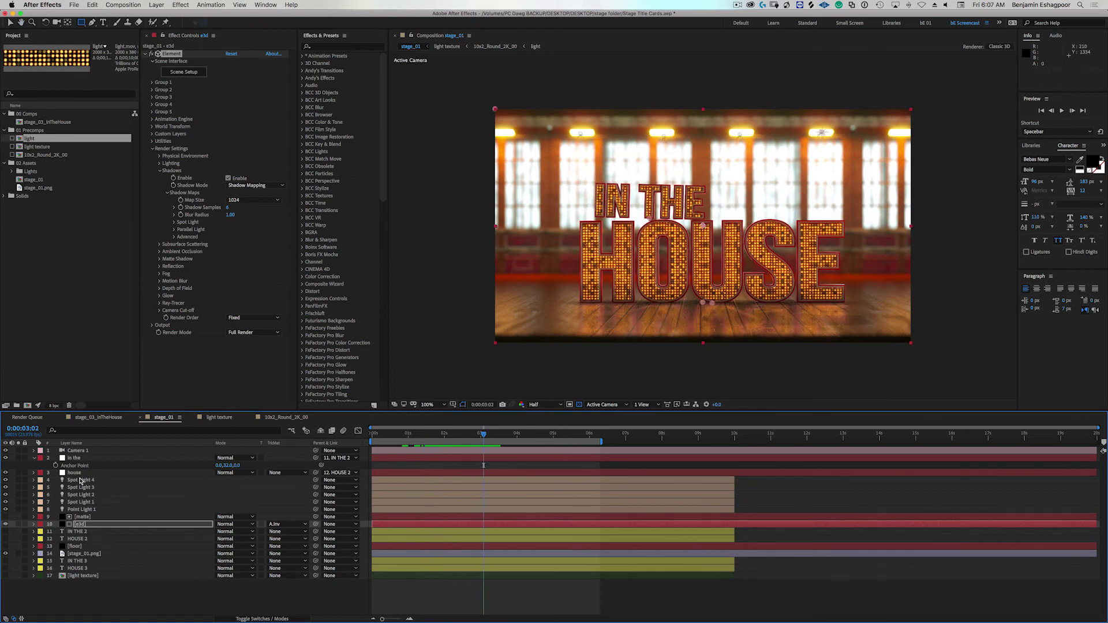
# - Copy the Curves effect from the upper e3d layer in stage_03_InTheHouse to the e3d layer in stage_01
pyautogui.click(100, 418)
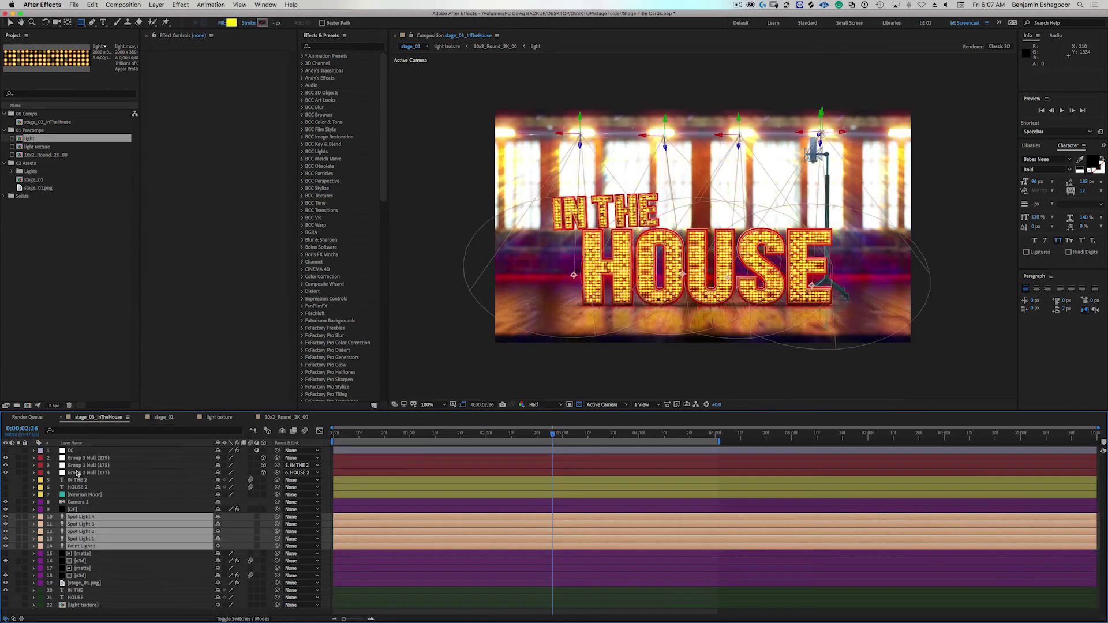
pyautogui.click(79, 560)
pyautogui.click(172, 55)
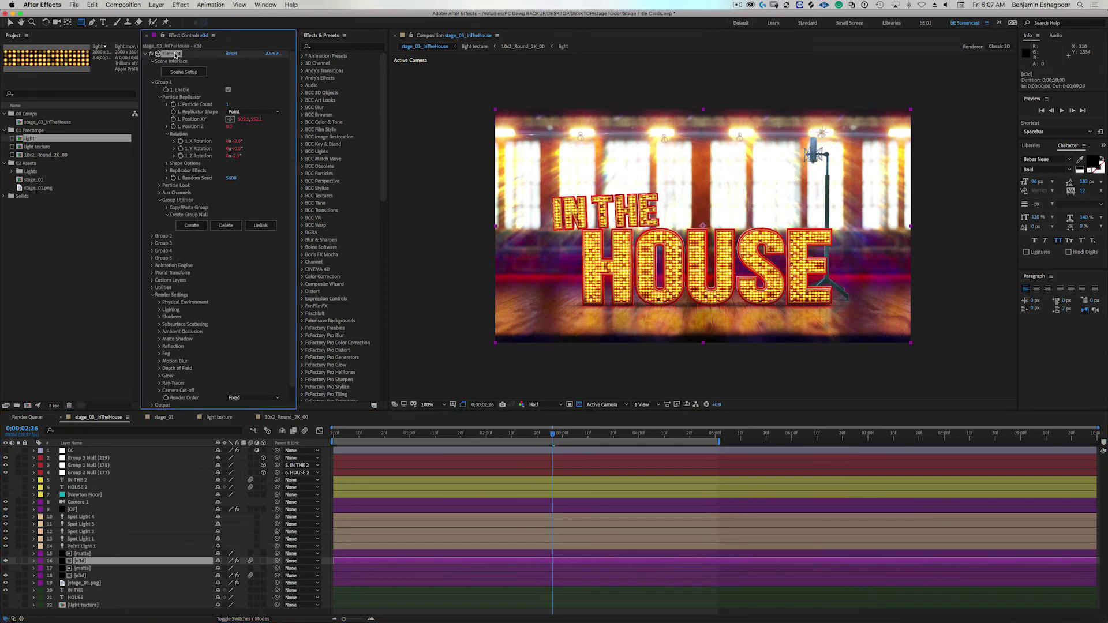
pyautogui.click(145, 54)
pyautogui.click(165, 61)
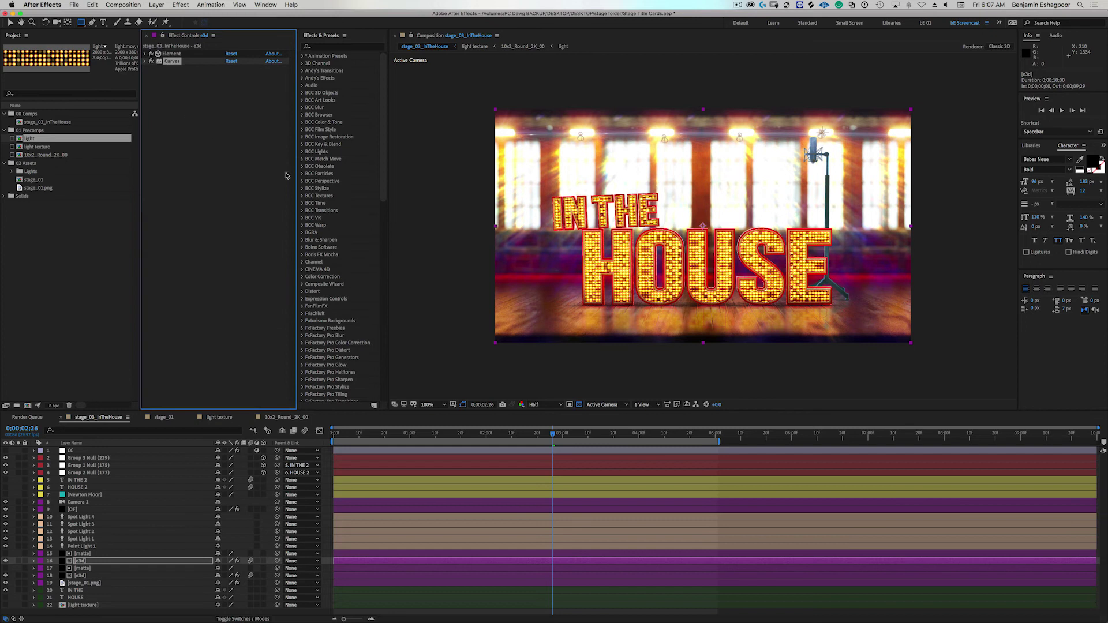
pyautogui.click(163, 416)
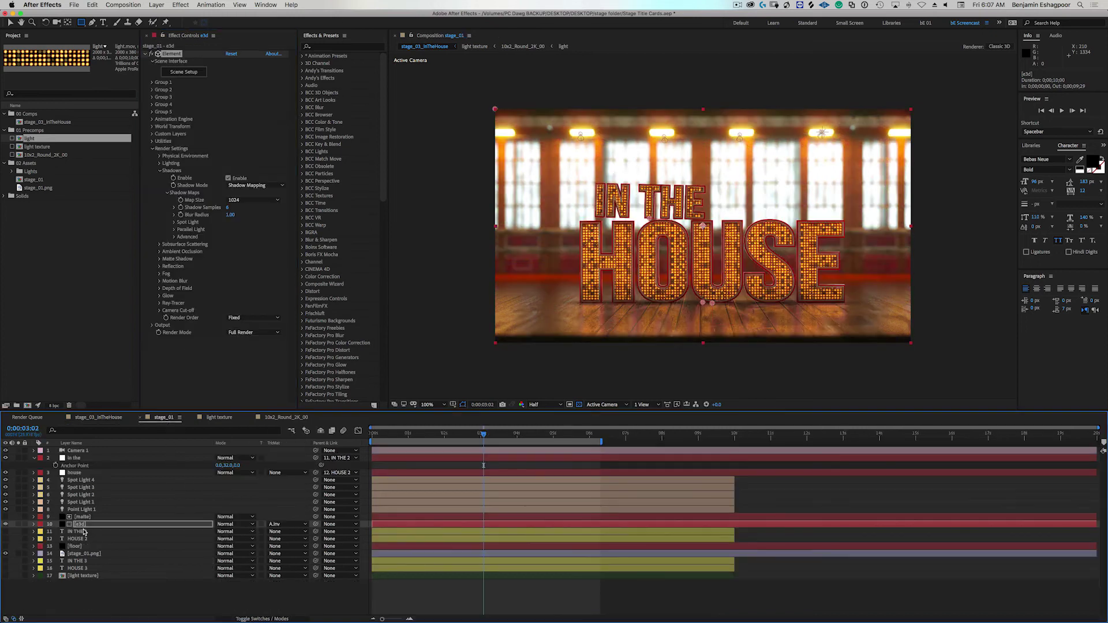
pyautogui.click(81, 525)
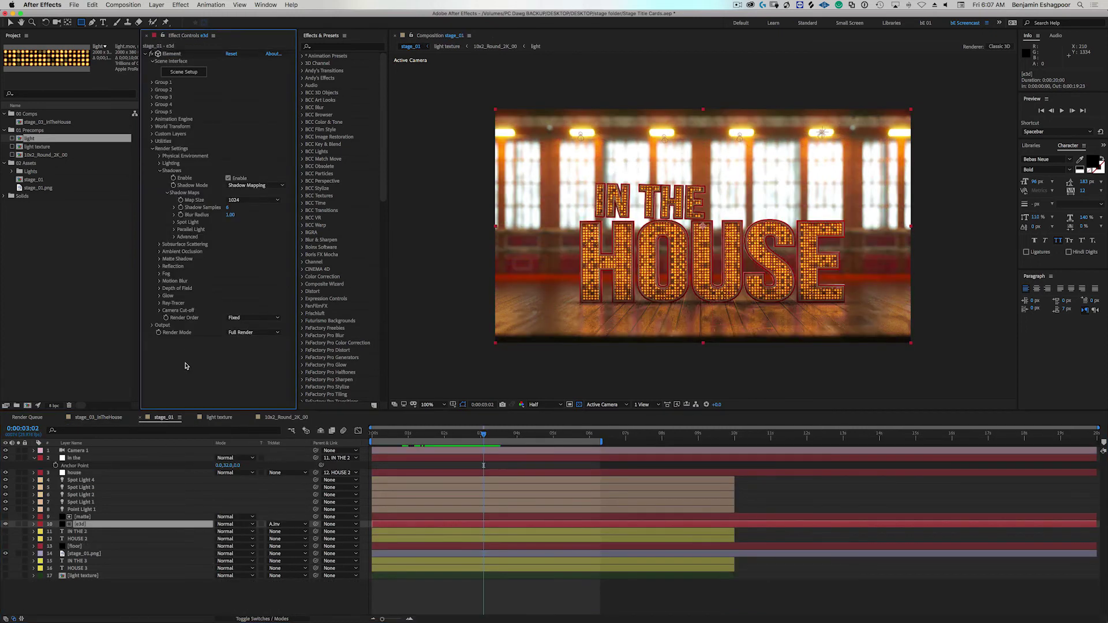
pyautogui.hotkey('ctrl', 'v')
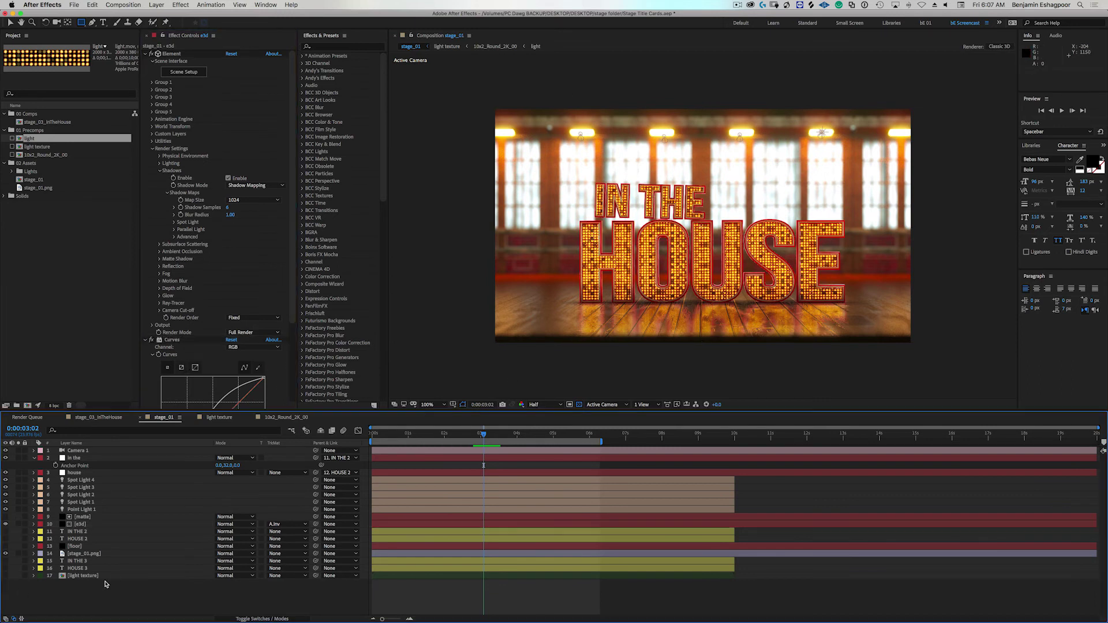
# - Examine the CC layer's effects in stage_03_InTheHouse, then return to stage_01 and collapse the in the layer's properties
pyautogui.click(106, 417)
pyautogui.click(72, 451)
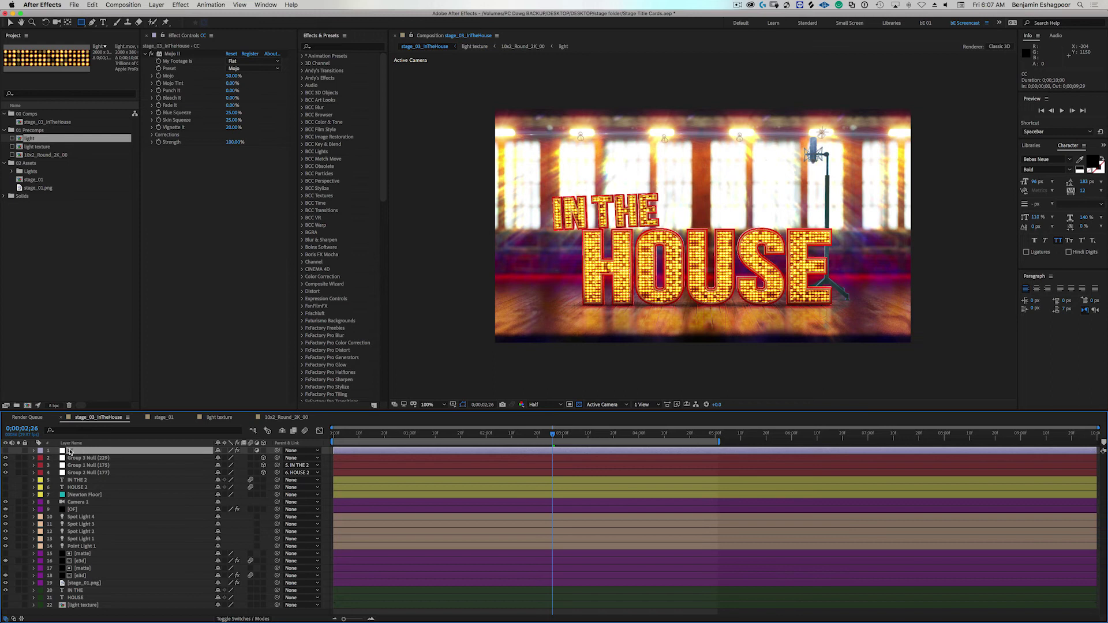
pyautogui.click(162, 418)
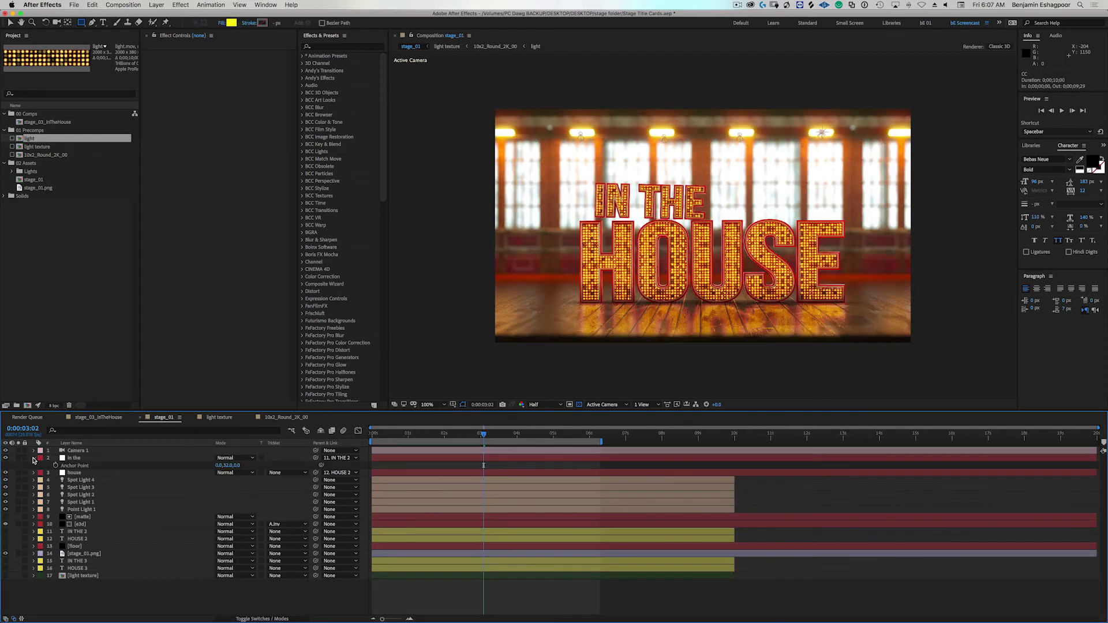
pyautogui.click(33, 459)
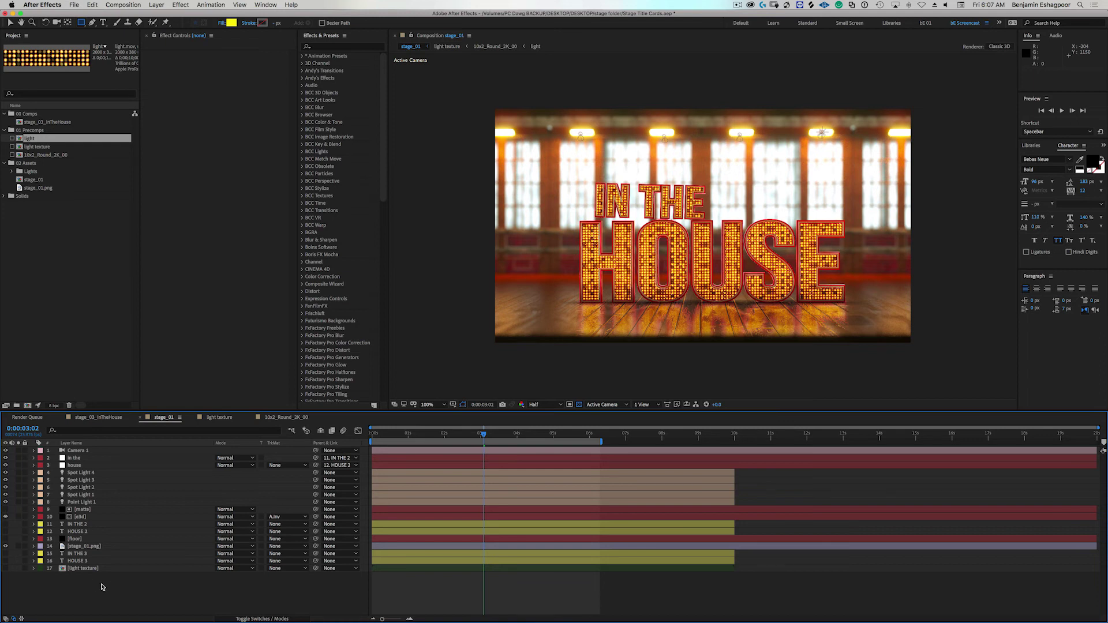
# - Create a new adjustment layer above all the layers in stage_01
pyautogui.rightClick(94, 586)
pyautogui.moveTo(125, 527)
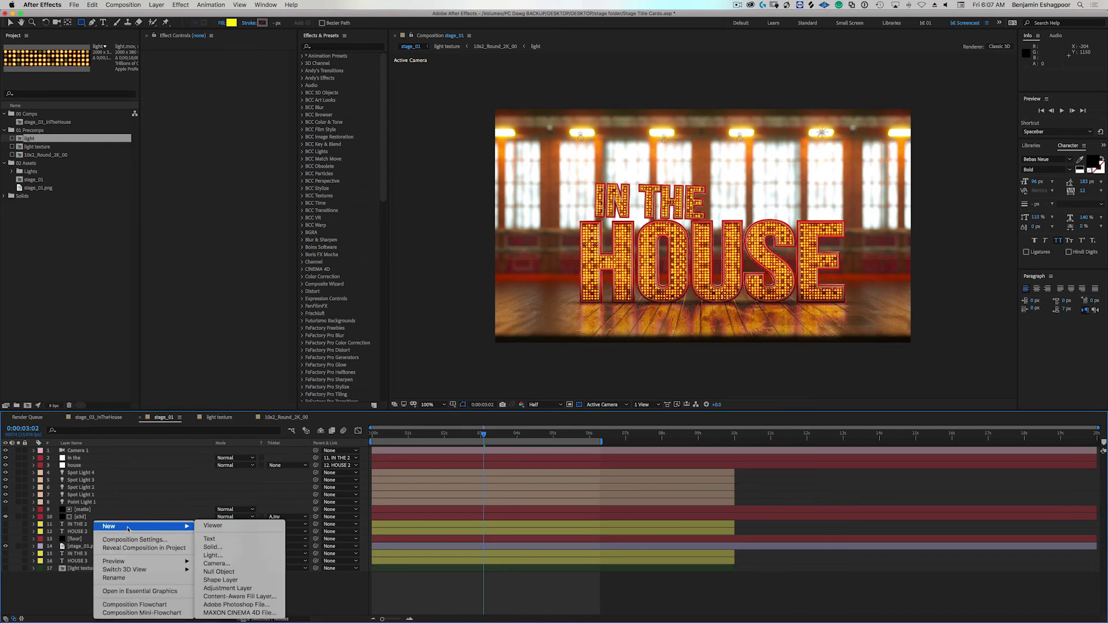
pyautogui.click(238, 588)
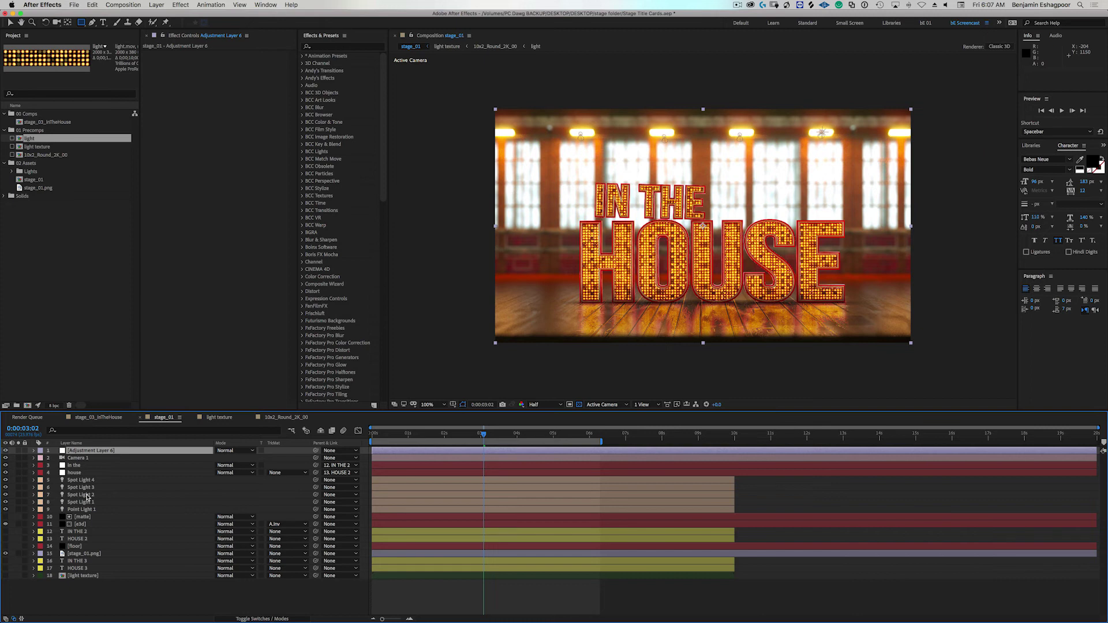
pyautogui.press('s')
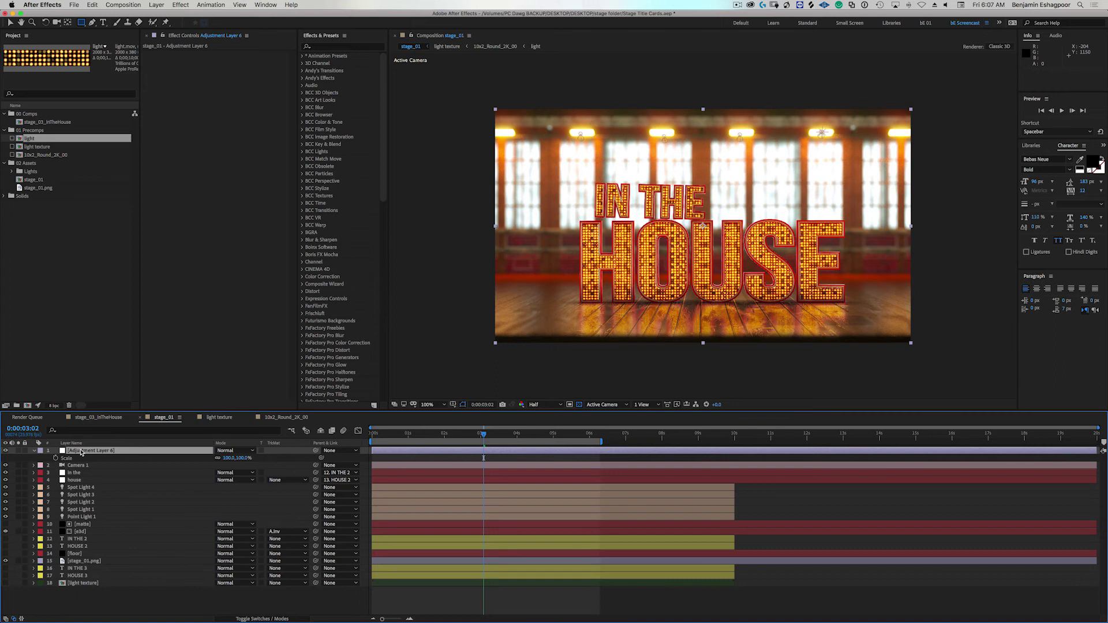
pyautogui.click(81, 453)
pyautogui.hotkey('ctrl', 'space')
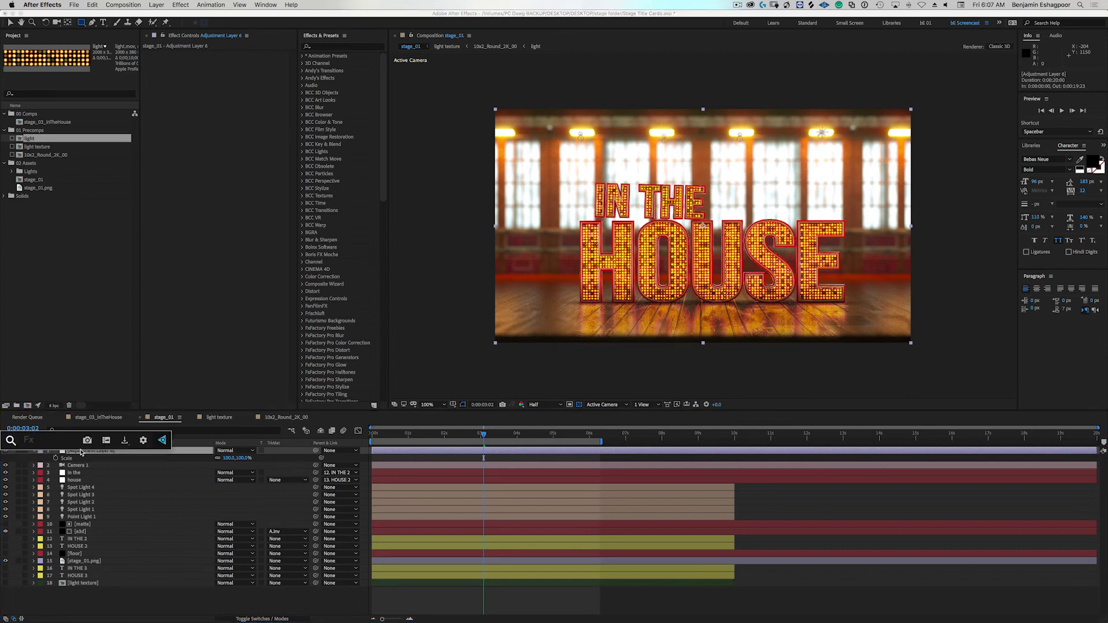
pyautogui.write('saber')
pyautogui.press('Return')
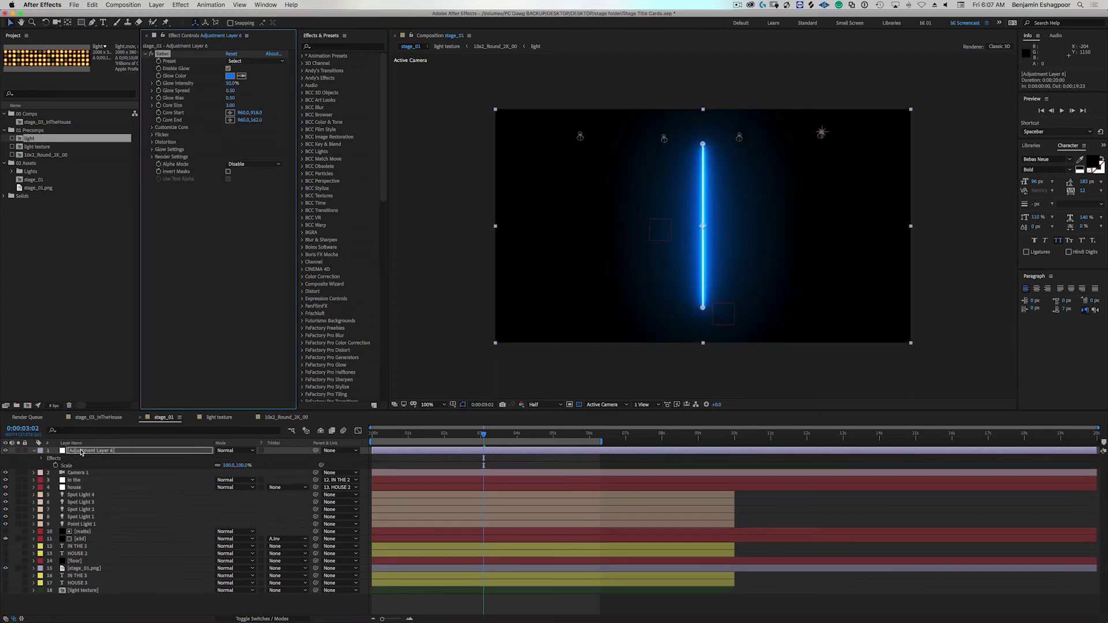
pyautogui.press('super+z')
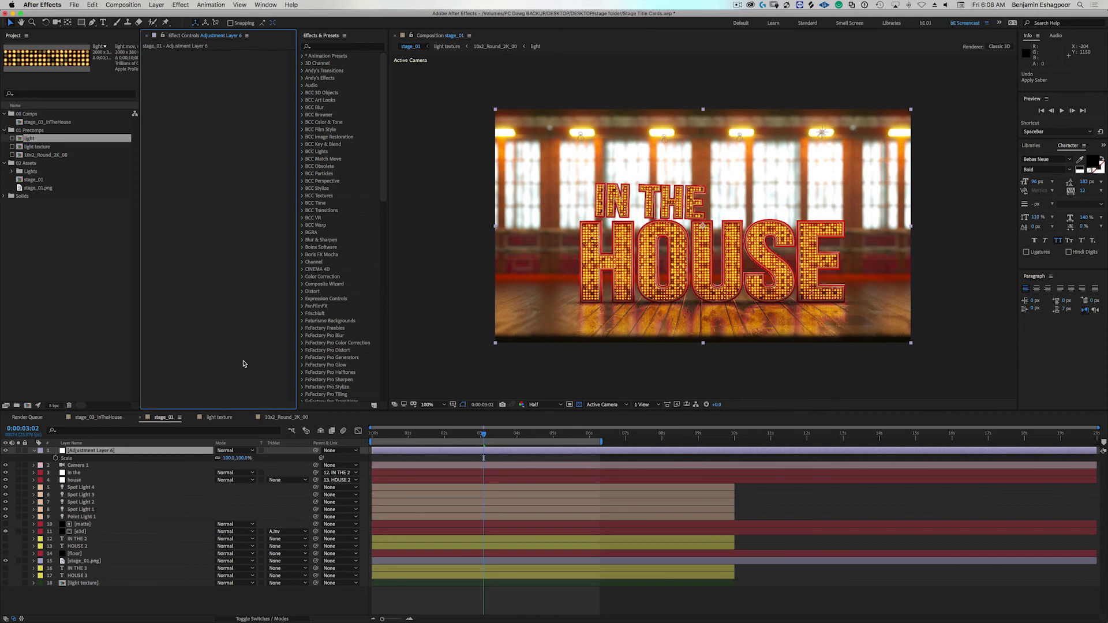
# - Apply the S_FilmDamage effect to the adjustment layer
pyautogui.hotkey('ctrl', 'space')
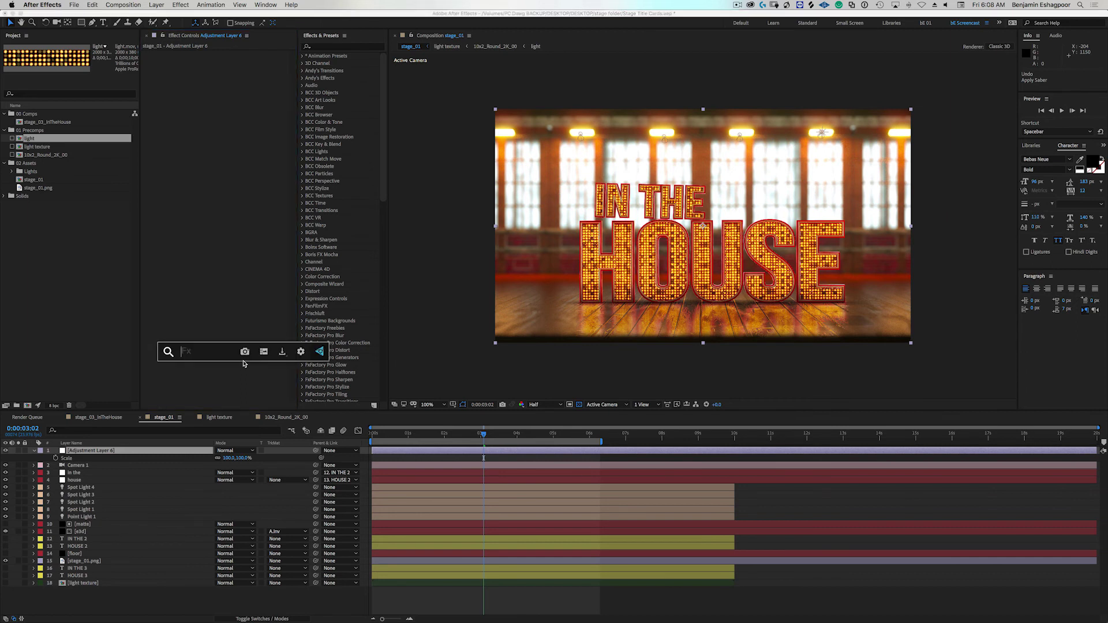
pyautogui.write('s_film')
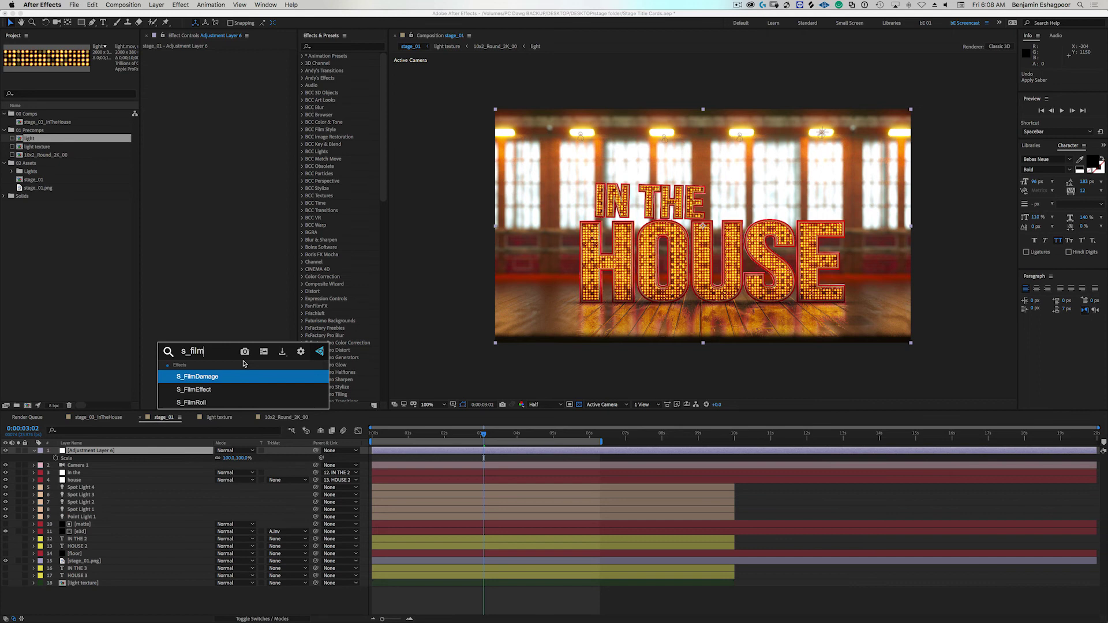
pyautogui.press('Return')
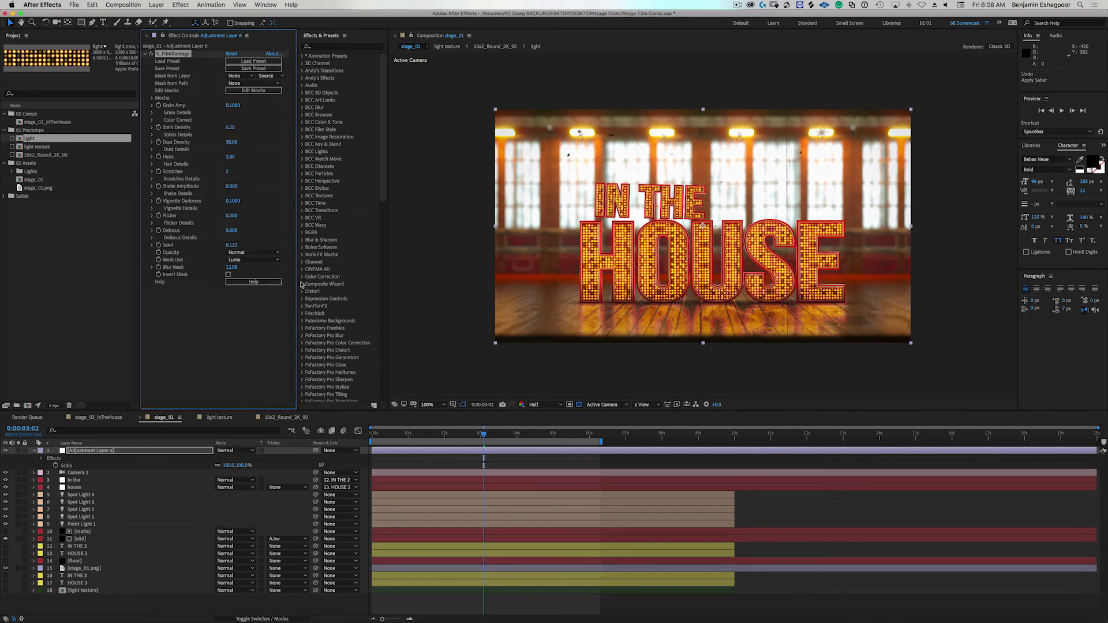
# - Set S_FilmDamage's Stain Density, Dust Density, Hairs, Scratches, Vignette Darkness and Flicker to 0
pyautogui.click(229, 127)
pyautogui.write('0')
pyautogui.press('Tab')
pyautogui.write('0')
pyautogui.press('Tab')
pyautogui.write('0')
pyautogui.press('Tab')
pyautogui.write('0')
pyautogui.press('Tab')
pyautogui.press('Tab')
pyautogui.write('0')
pyautogui.press('Tab')
pyautogui.write('0')
pyautogui.press('Tab')
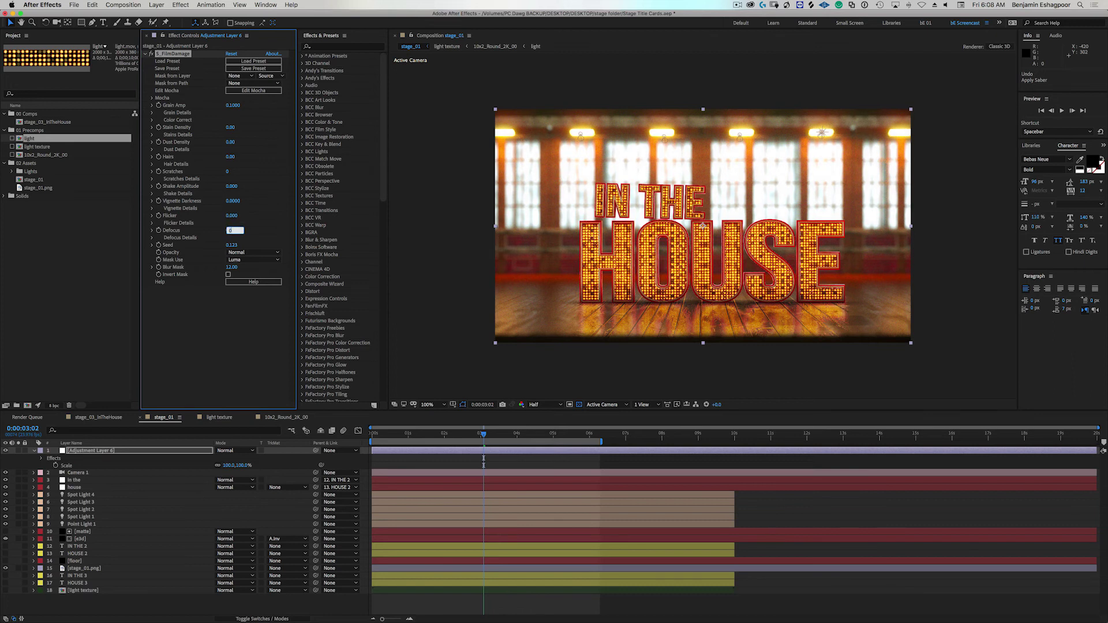
pyautogui.press('Return')
# - Set S_FilmDamage's Grain Amp to 0.08 and check the grain at 200% by toggling the adjustment layer's visibility
pyautogui.click(232, 105)
pyautogui.write('08')
pyautogui.press('Return')
pyautogui.press('.')
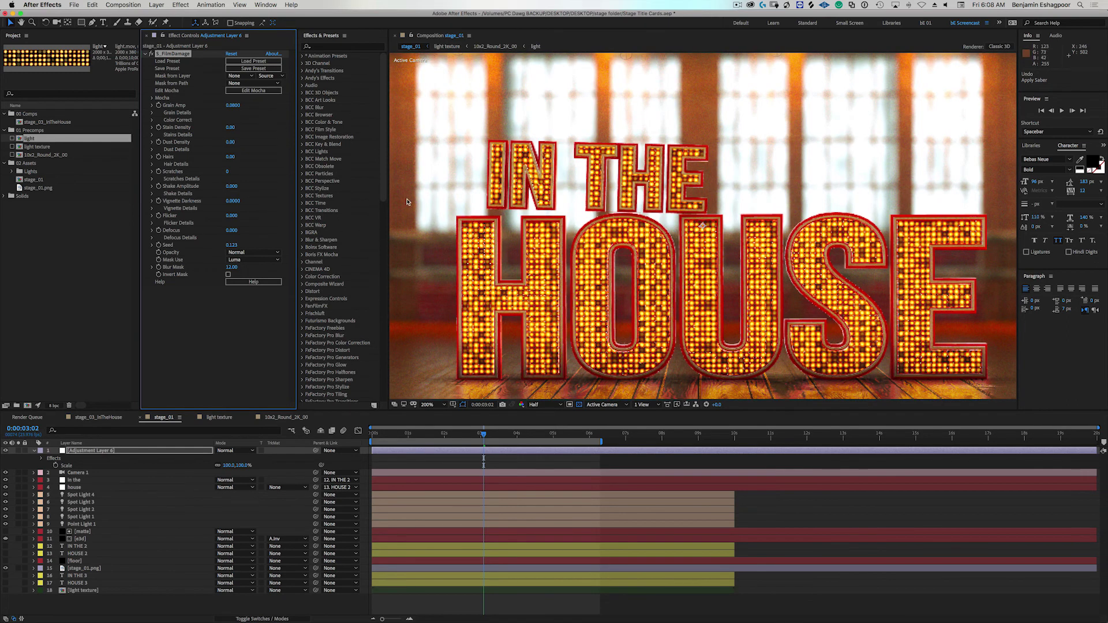
pyautogui.click(6, 451)
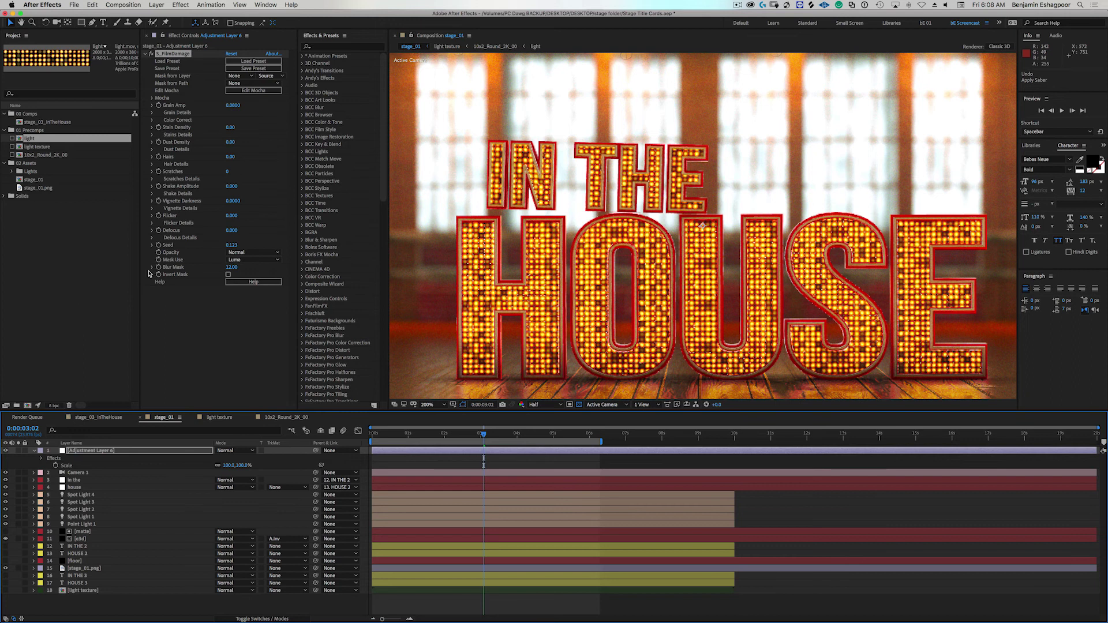
# - Add the S_Vignette effect to the adjustment layer after S_FilmDamage
pyautogui.hotkey('ctrl', 'space')
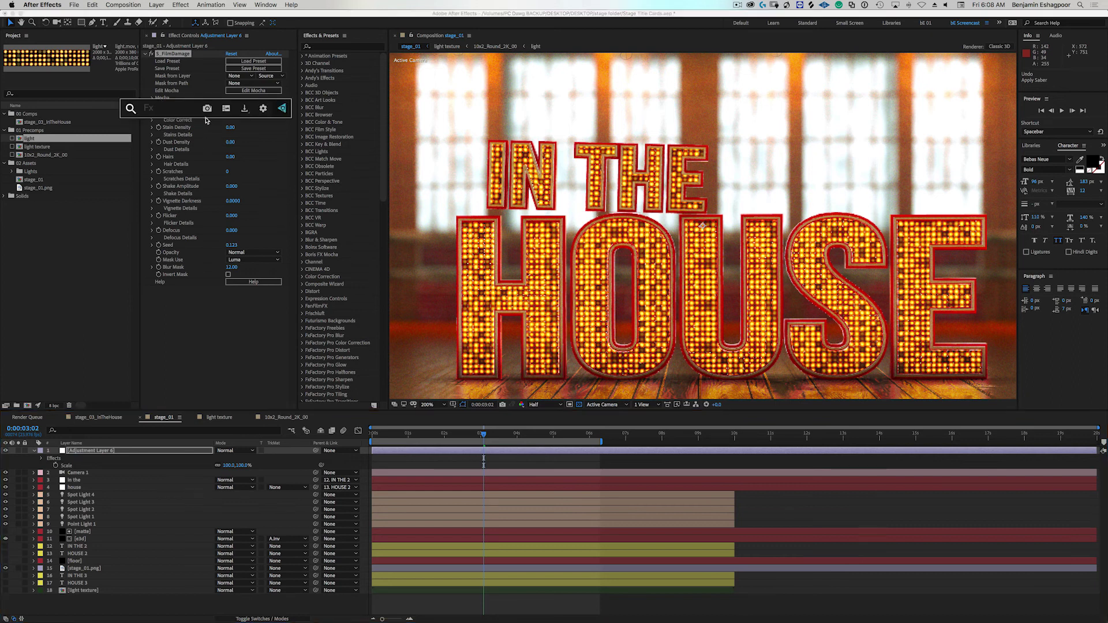
pyautogui.write('S_vi')
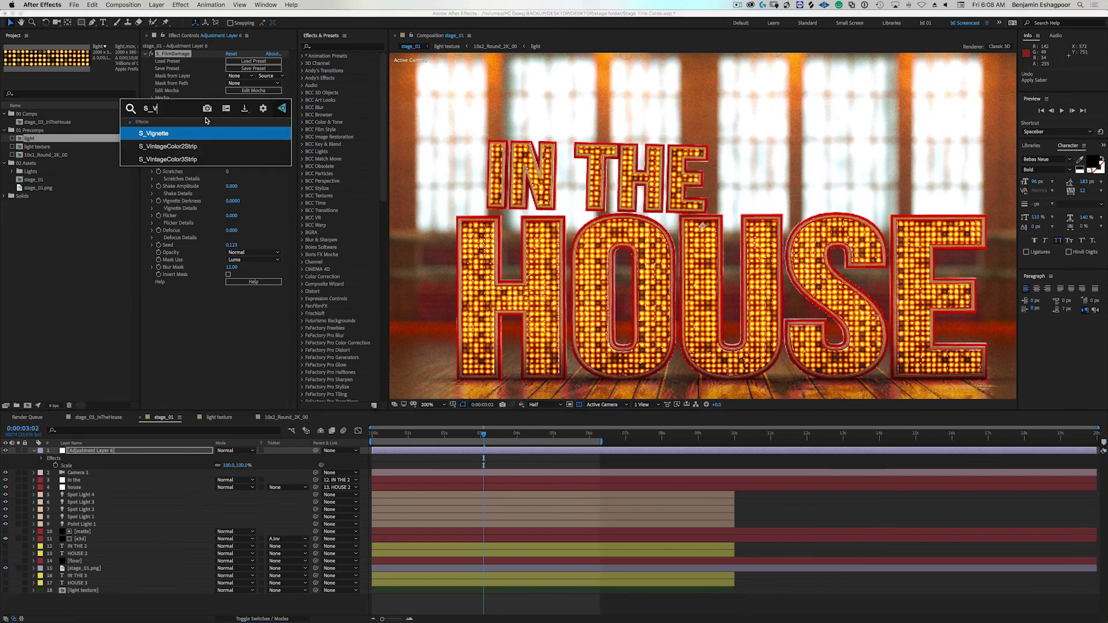
pyautogui.press('Return')
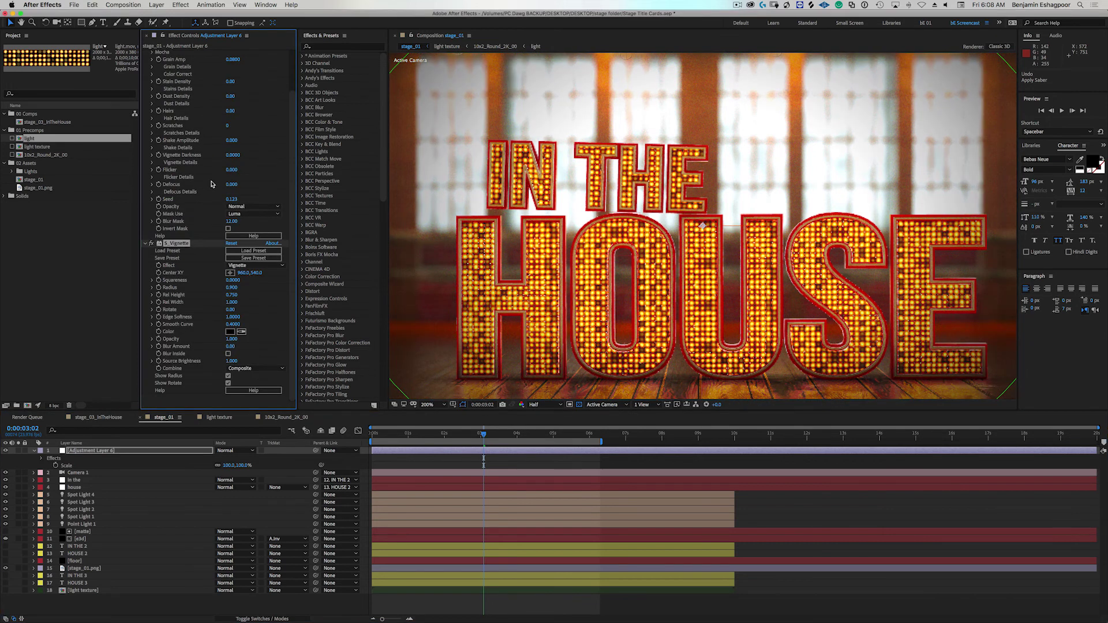
# - Set S_Vignette's Combine mode to Subtract Inv and lower its Opacity to about 0.27
pyautogui.press(',')
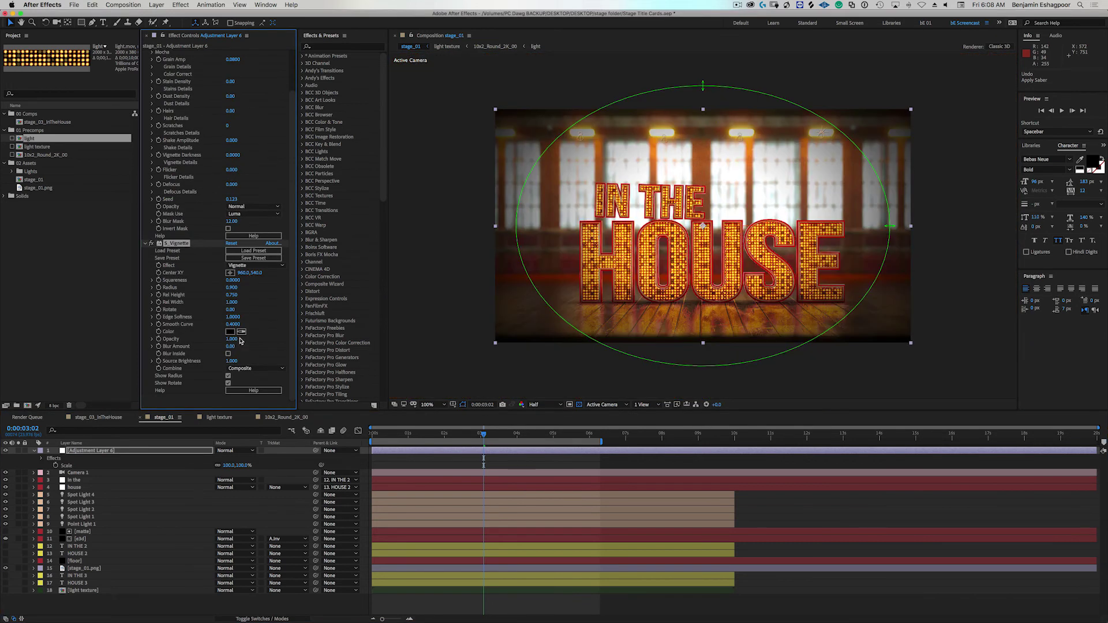
pyautogui.click(275, 368)
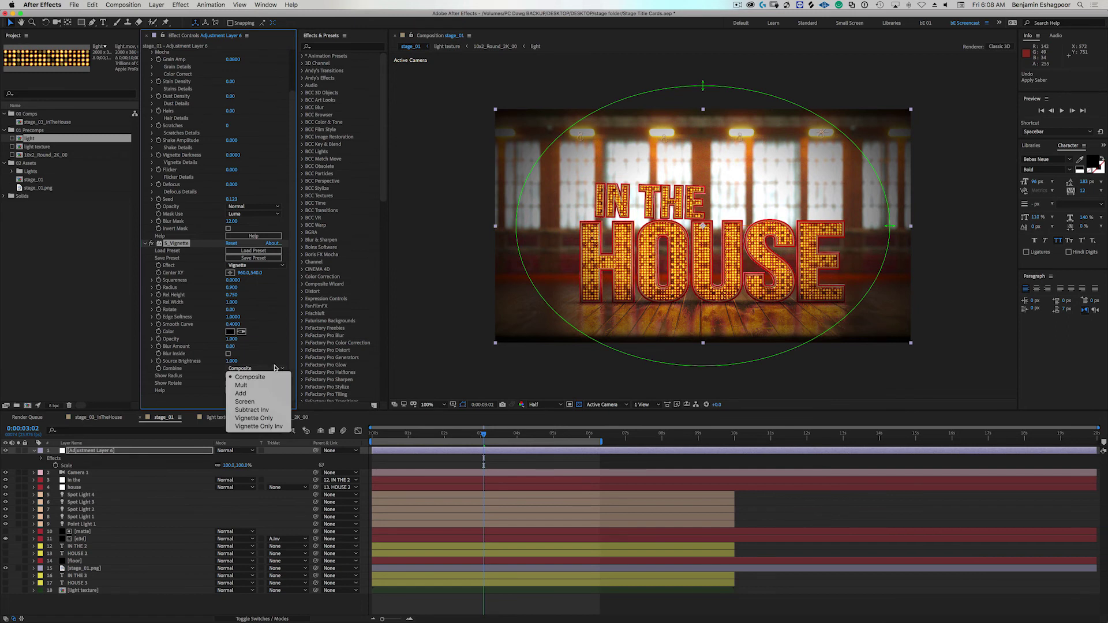
pyautogui.click(271, 409)
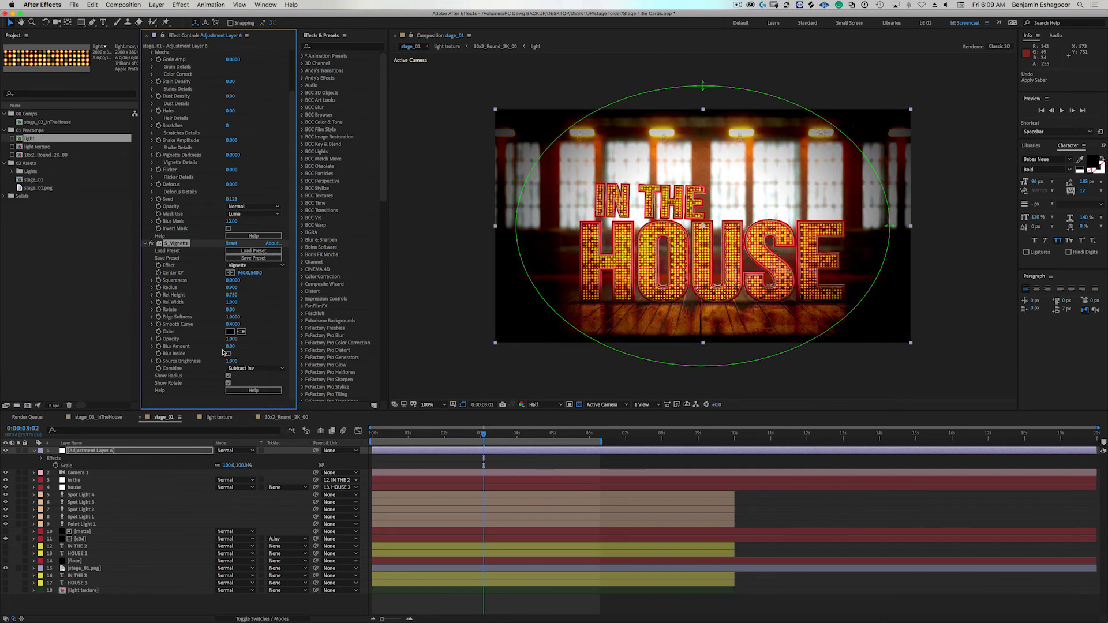
pyautogui.moveTo(231, 339); pyautogui.dragTo(207, 351)
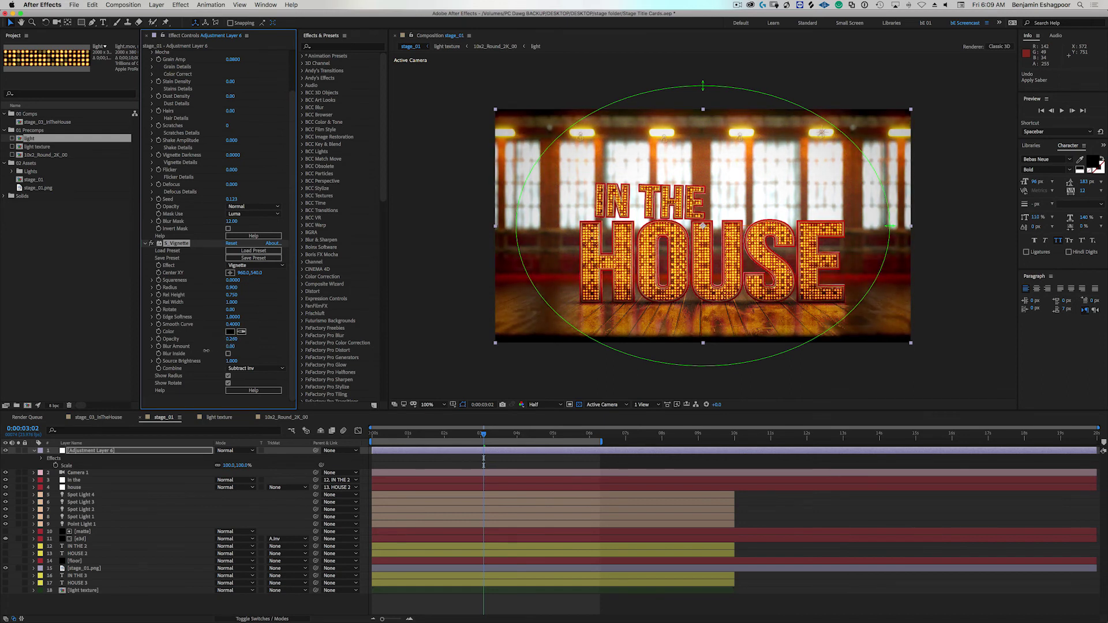
# - Compare the frame with S_Vignette switched off and on, and set its Opacity to 0.2
pyautogui.click(152, 243)
pyautogui.click(151, 243)
pyautogui.click(151, 243)
pyautogui.click(151, 243)
pyautogui.click(152, 245)
pyautogui.click(151, 245)
pyautogui.click(152, 244)
pyautogui.click(152, 244)
pyautogui.click(230, 339)
pyautogui.press('BackSpace')
pyautogui.press('Return')
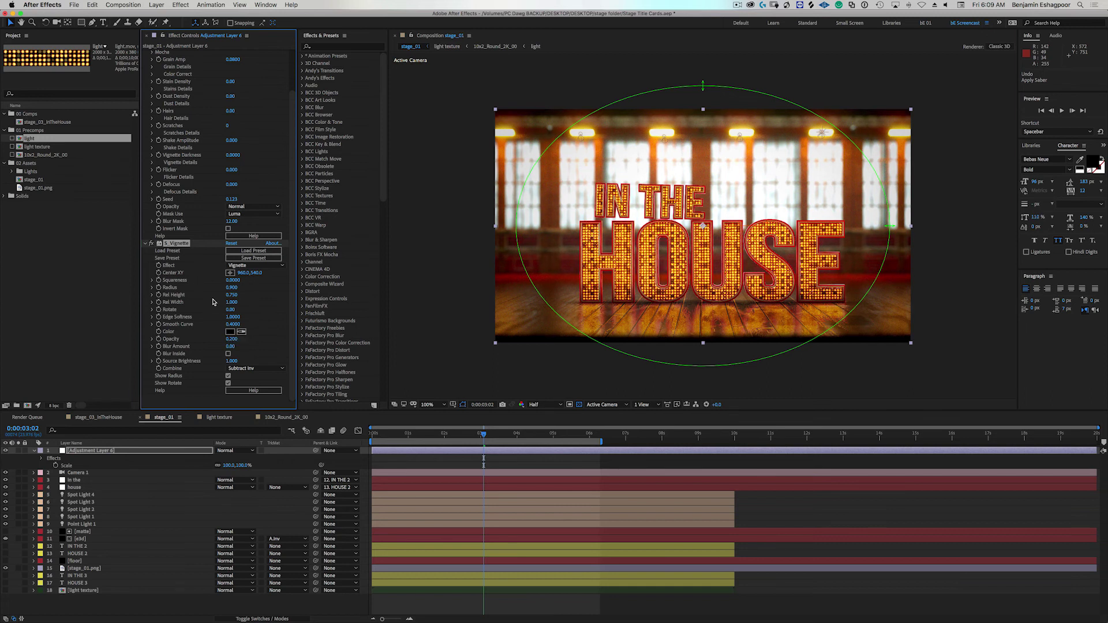
# - Set S_Vignette's Radius to 1.08, Rel Height to 0.52 and Opacity to 0.28, and collapse the adjustment layer and its effects
pyautogui.moveTo(230, 287)
pyautogui.mouseDown()
pyautogui.moveTo(252, 287)
pyautogui.moveTo(223, 296)
pyautogui.mouseUp()
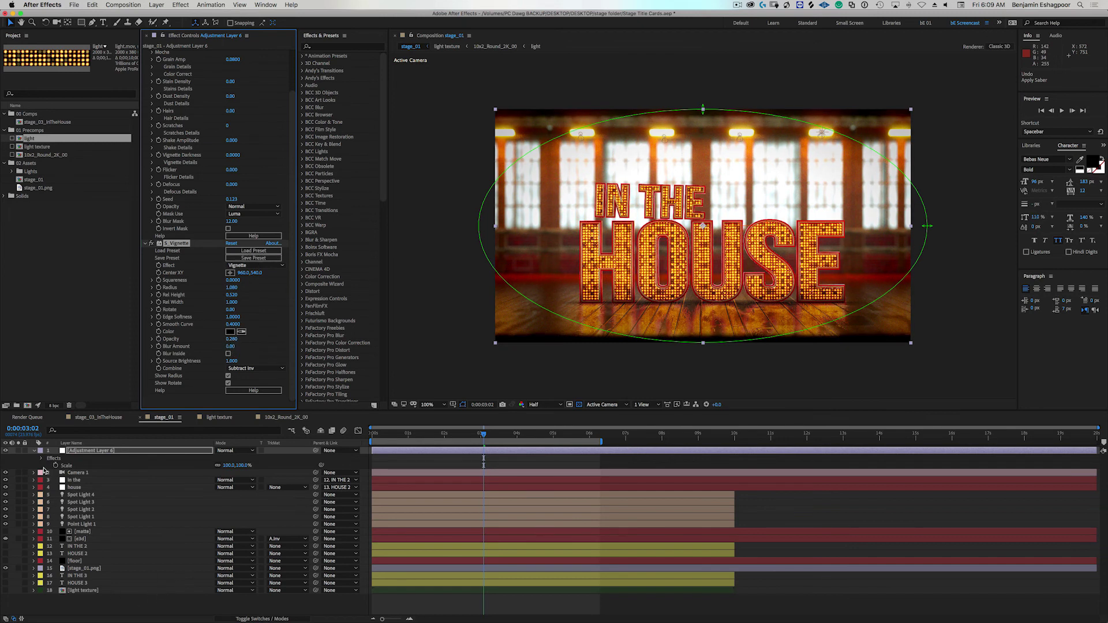
pyautogui.click(33, 451)
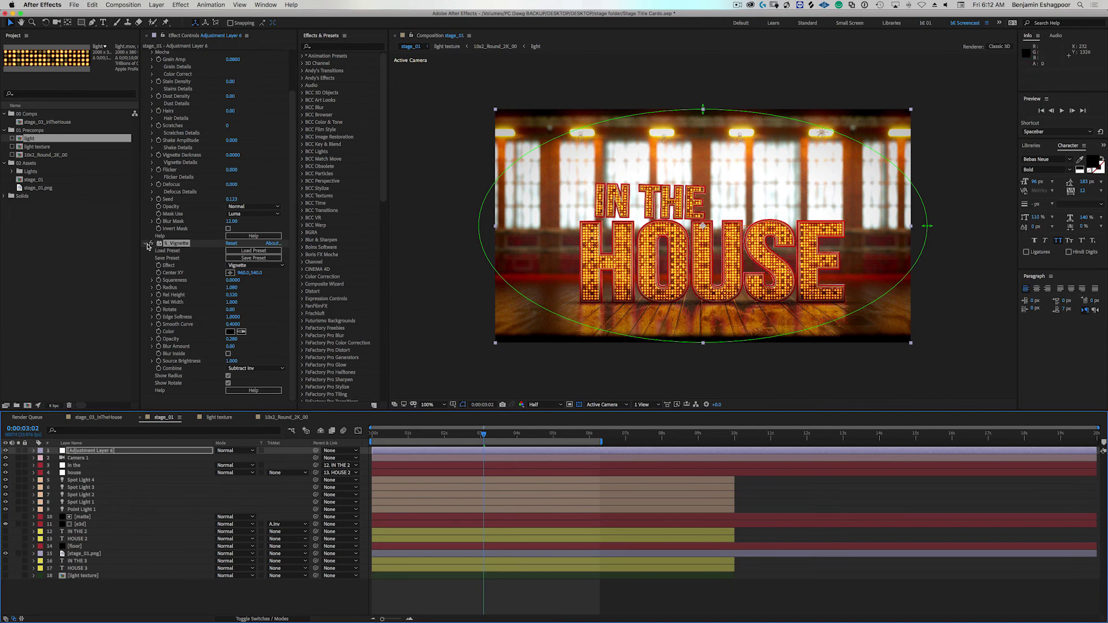
pyautogui.click(149, 247)
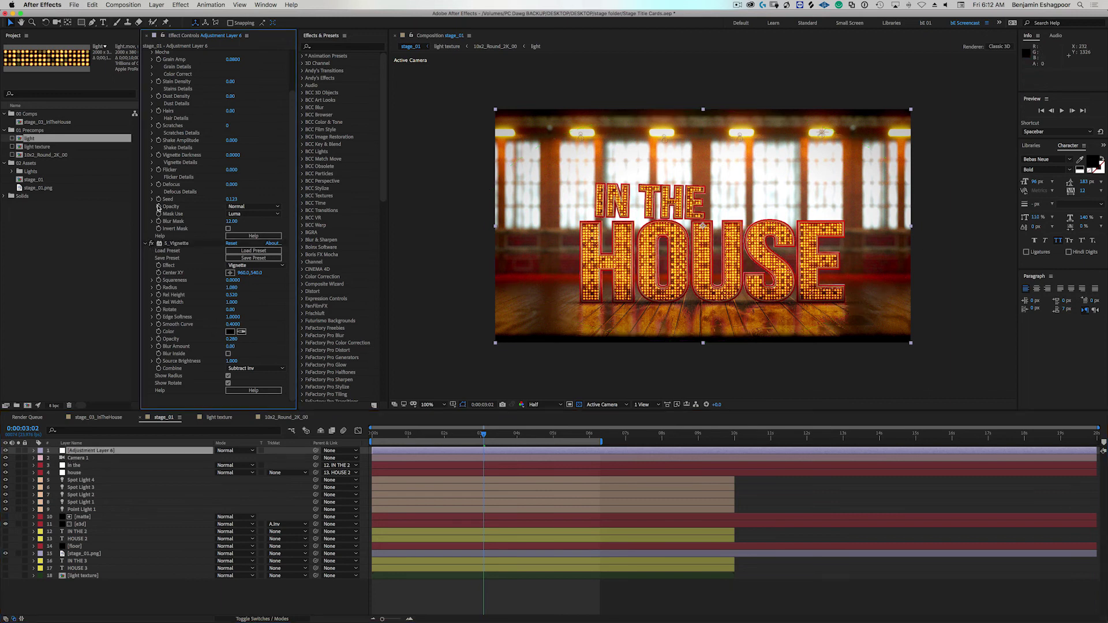
pyautogui.click(146, 244)
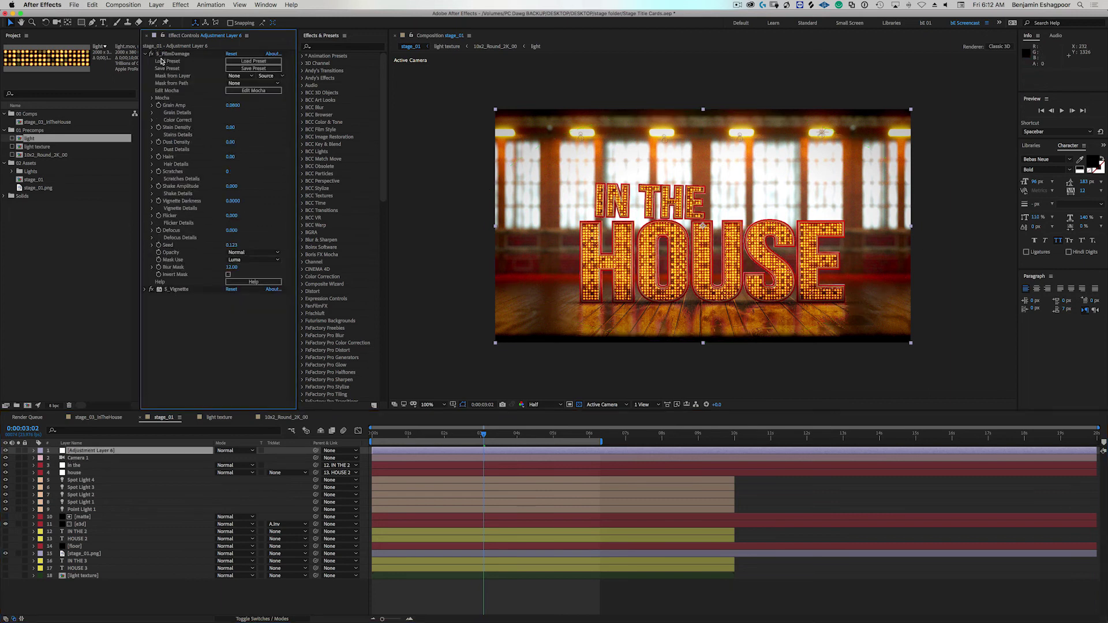
pyautogui.click(146, 54)
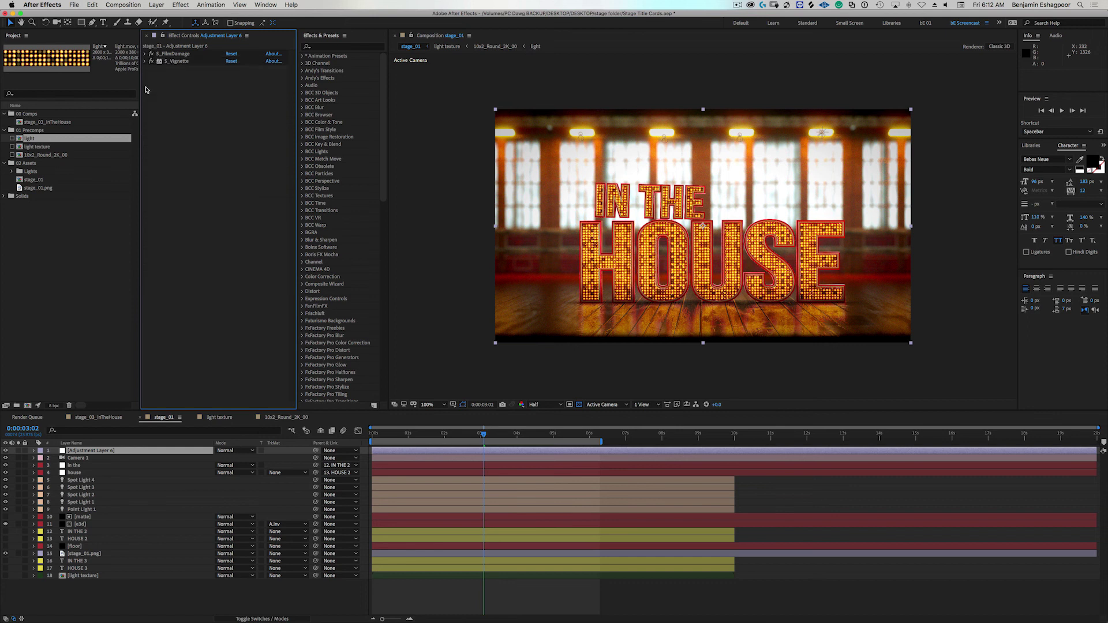
# - Add the Curves effect to the adjustment layer and place it before S_FilmDamage
pyautogui.click(71, 454)
pyautogui.hotkey('ctrl', 'space')
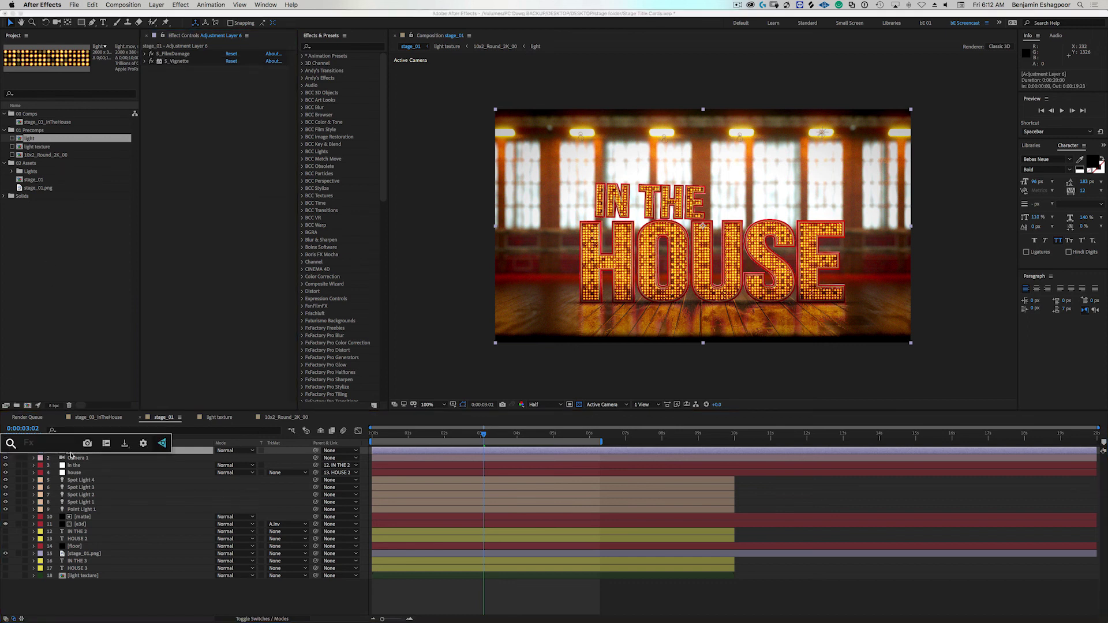
pyautogui.write('curv')
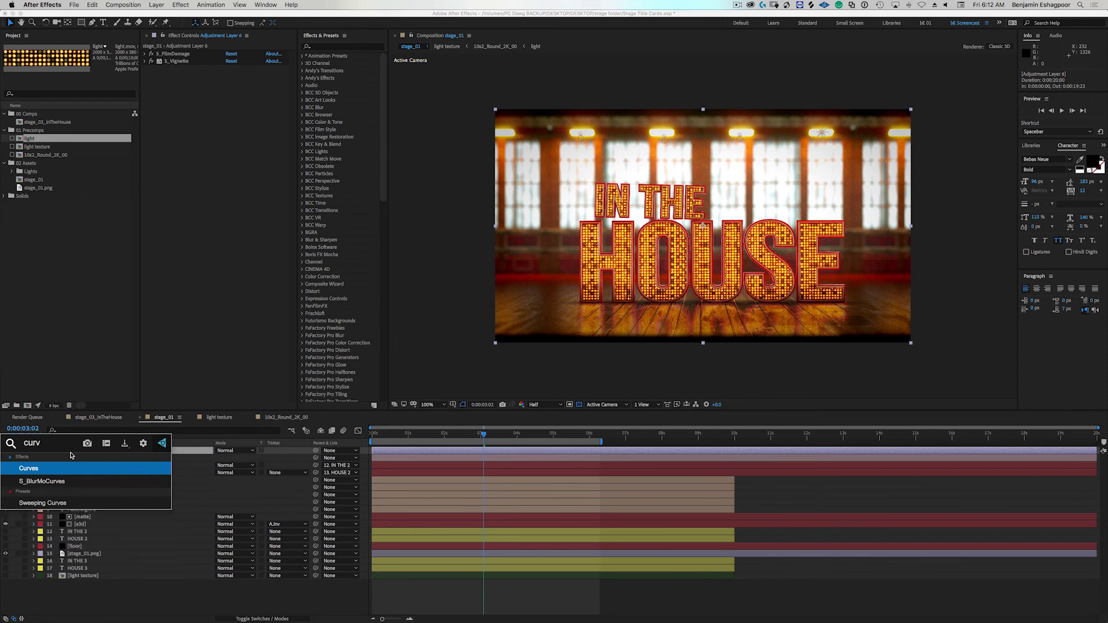
pyautogui.press('Return')
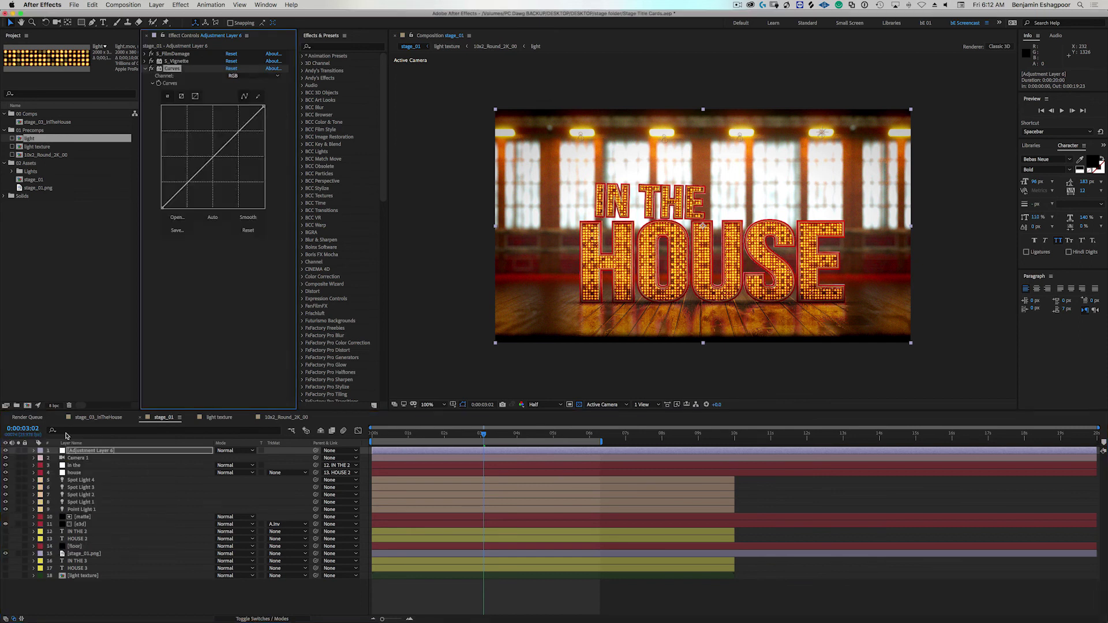
pyautogui.moveTo(172, 68); pyautogui.dragTo(173, 53)
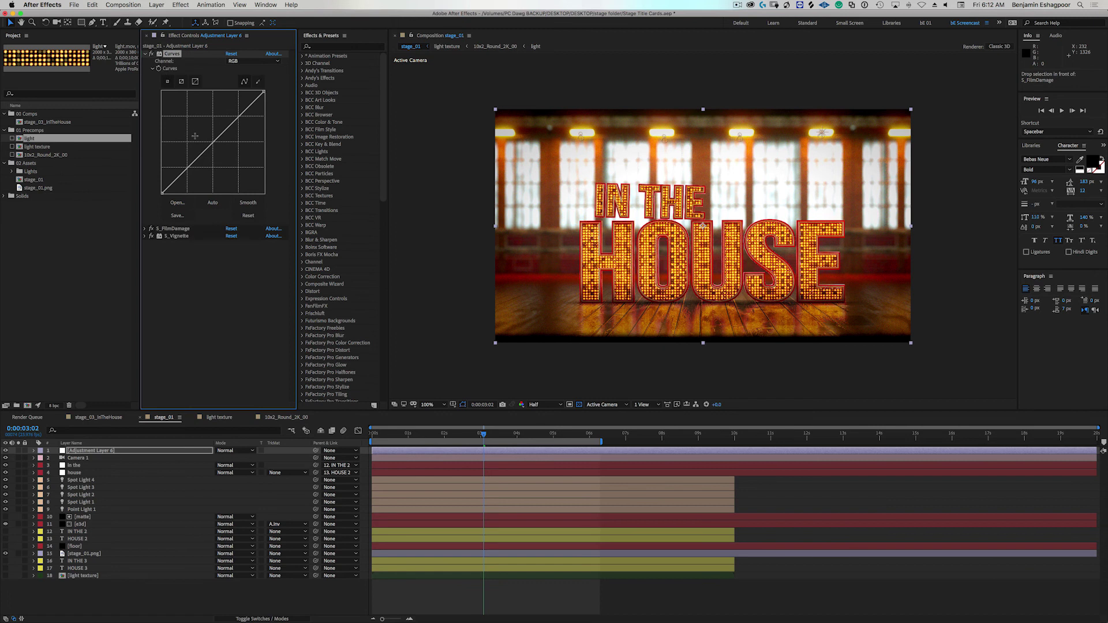
# - Shape the RGB curve into a gentle S that darkens the shadows and brightens the highlights
pyautogui.moveTo(187, 167); pyautogui.dragTo(190, 169)
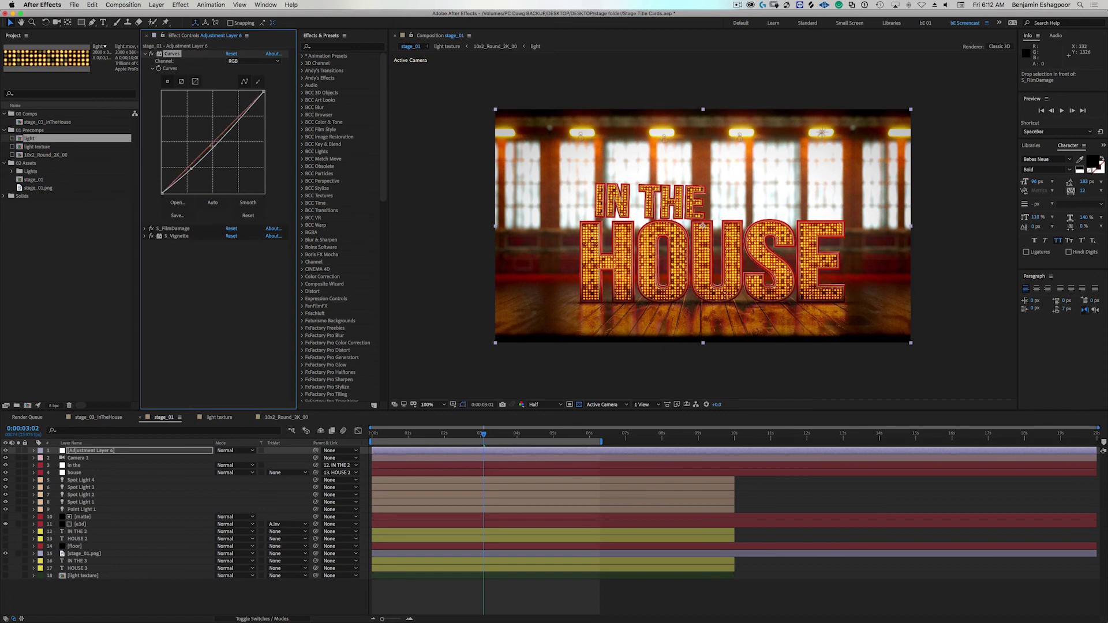
pyautogui.moveTo(241, 114); pyautogui.dragTo(234, 103)
pyautogui.press('super+z')
pyautogui.moveTo(235, 125); pyautogui.dragTo(233, 119)
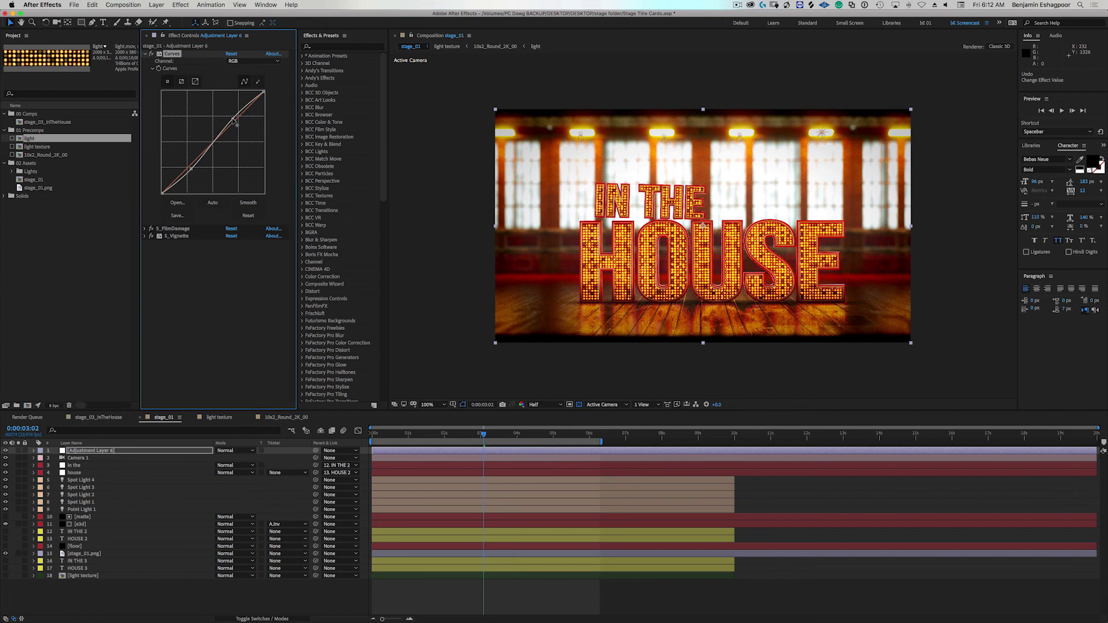
# - Raise the midtones of the Blue curve slightly and switch Curves to the Red channel
pyautogui.click(243, 61)
pyautogui.click(241, 94)
pyautogui.moveTo(214, 142); pyautogui.dragTo(208, 145)
pyautogui.click(245, 60)
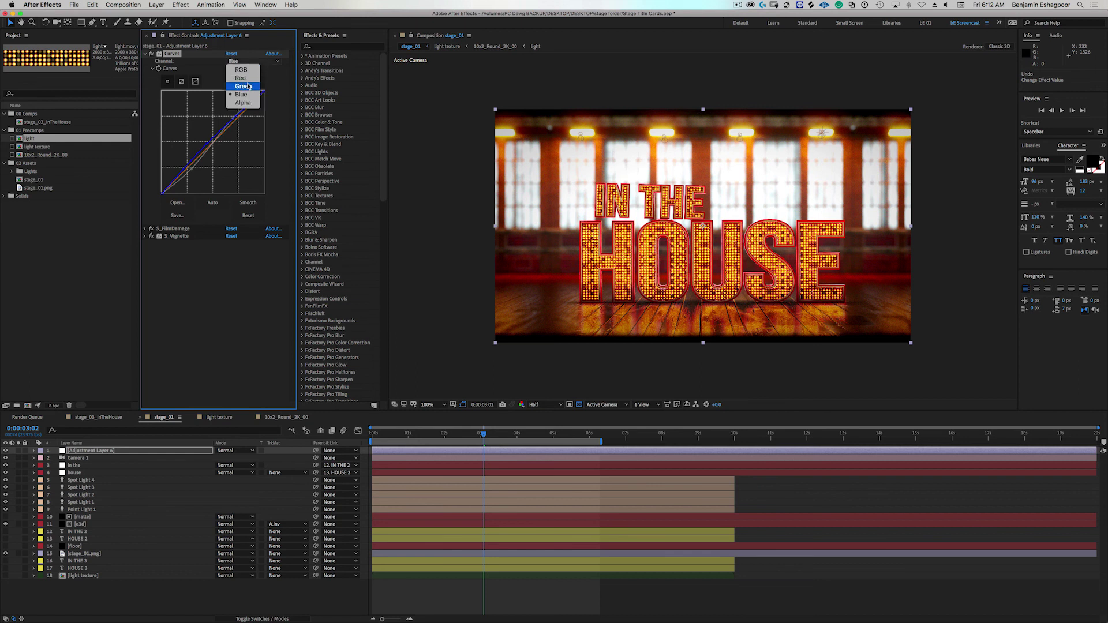
pyautogui.click(245, 77)
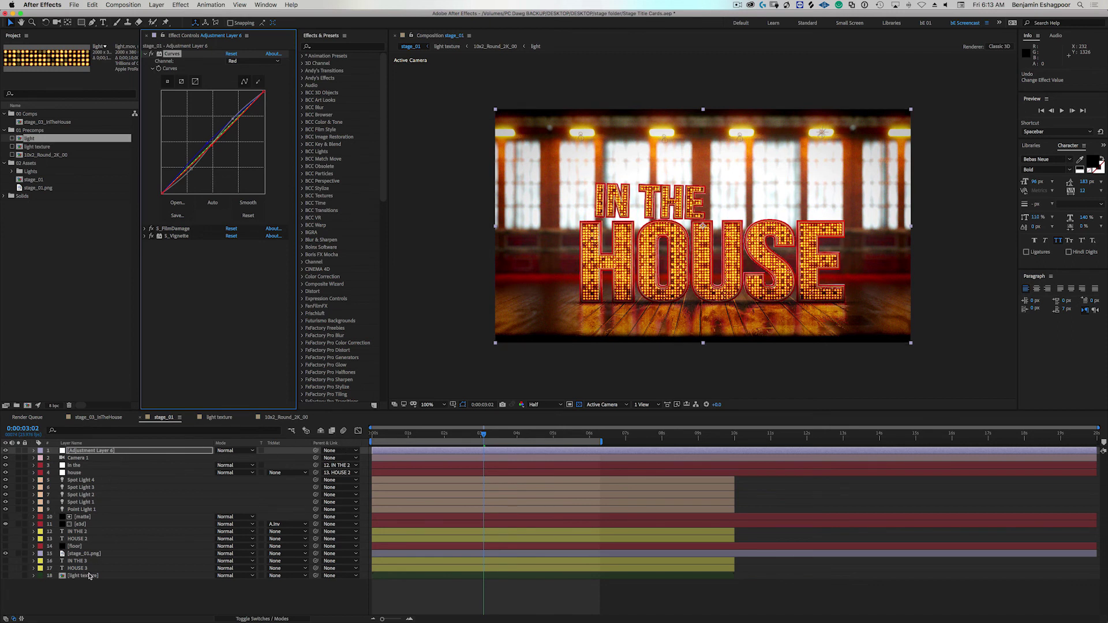
# - Open the stage_03_InTheHouse composition near one second and show the S_Rays settings on the stage_01.png layer
pyautogui.click(85, 452)
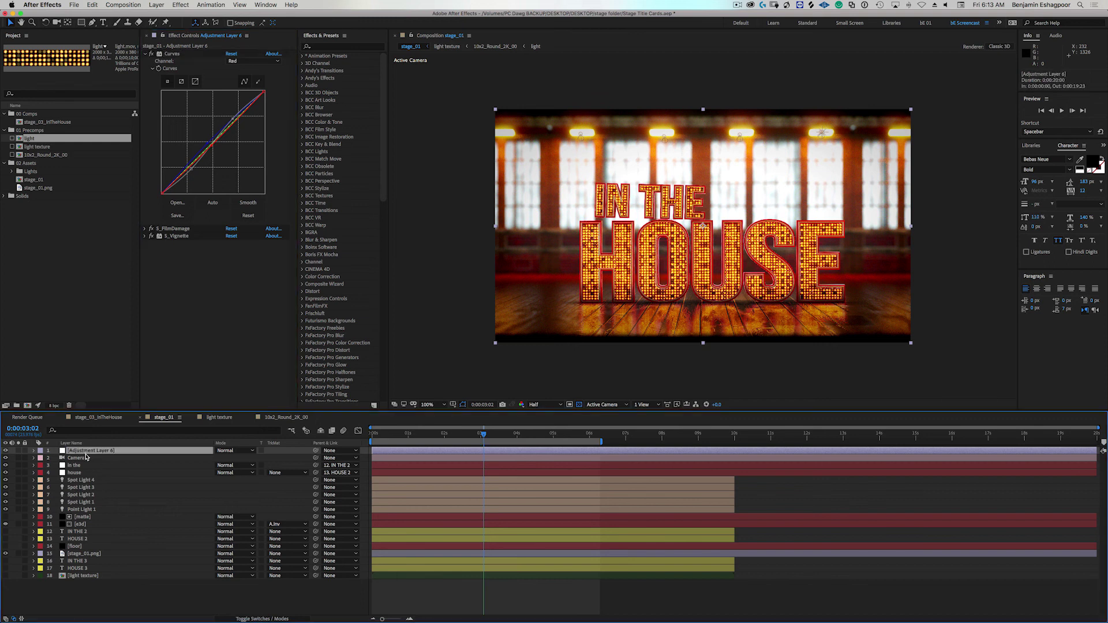
pyautogui.click(115, 421)
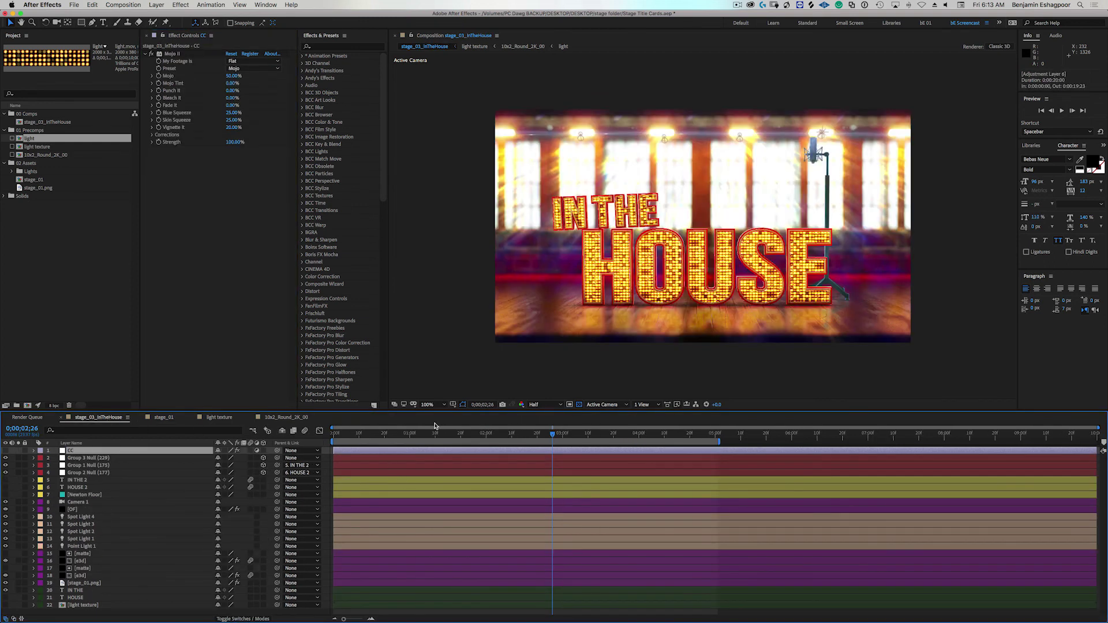
pyautogui.moveTo(433, 436); pyautogui.dragTo(409, 436)
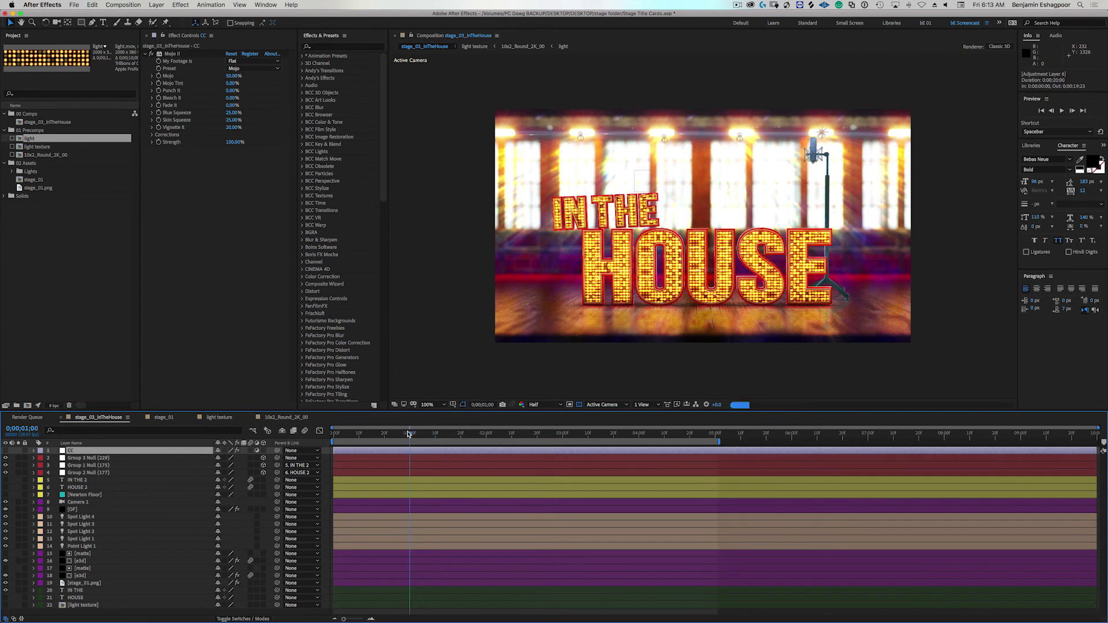
pyautogui.click(92, 583)
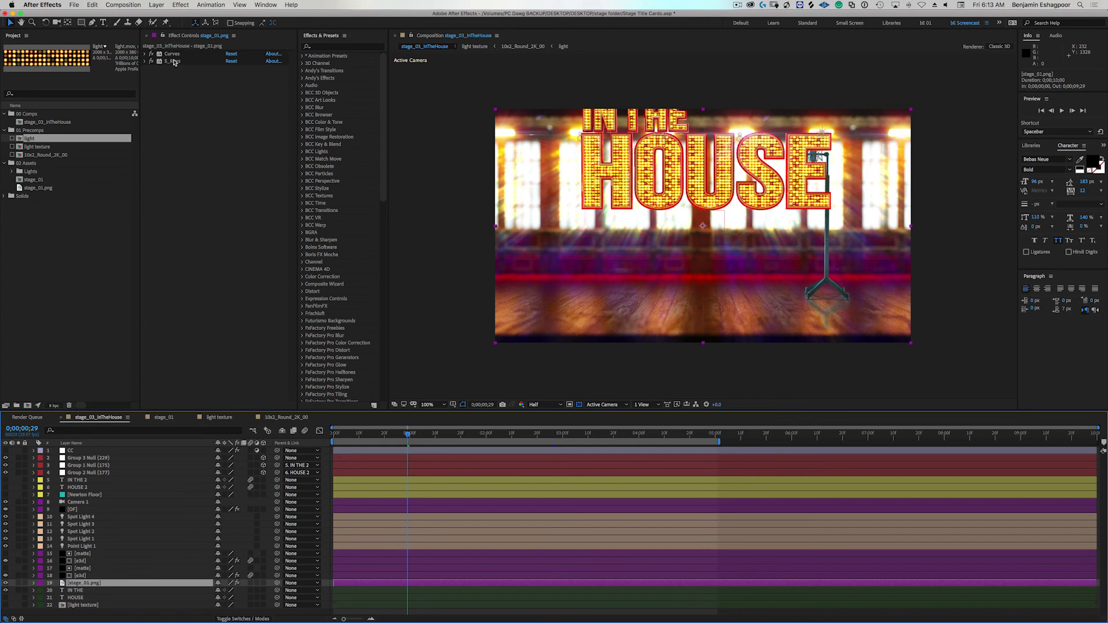
pyautogui.click(173, 61)
pyautogui.click(145, 61)
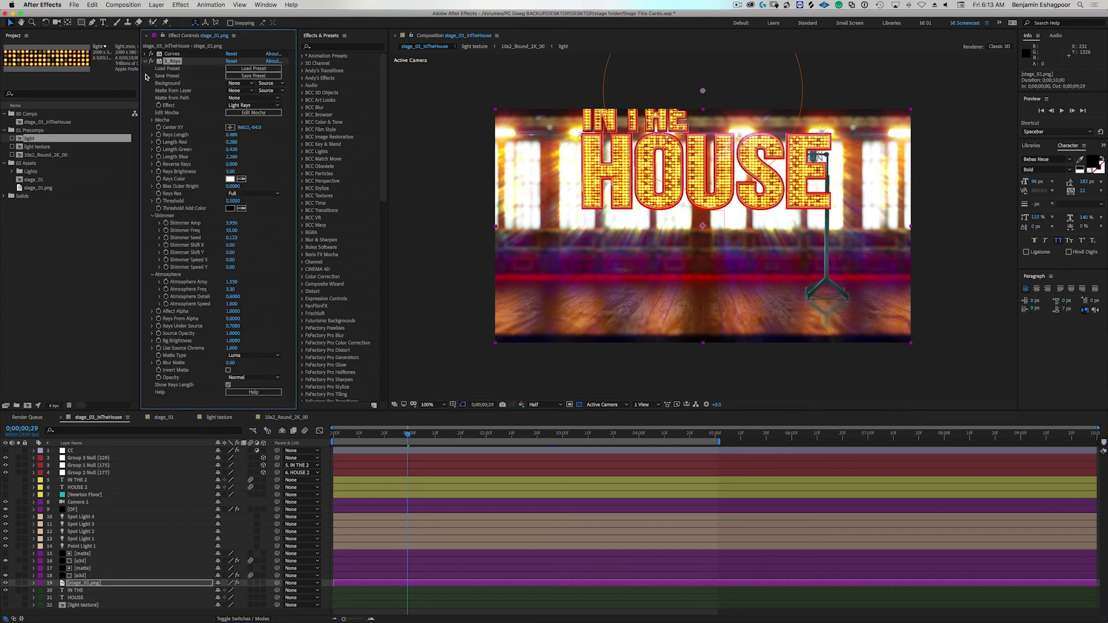
# - Solo the stage_01.png layer, scrub through time to examine its light rays, and release the solo
pyautogui.click(18, 583)
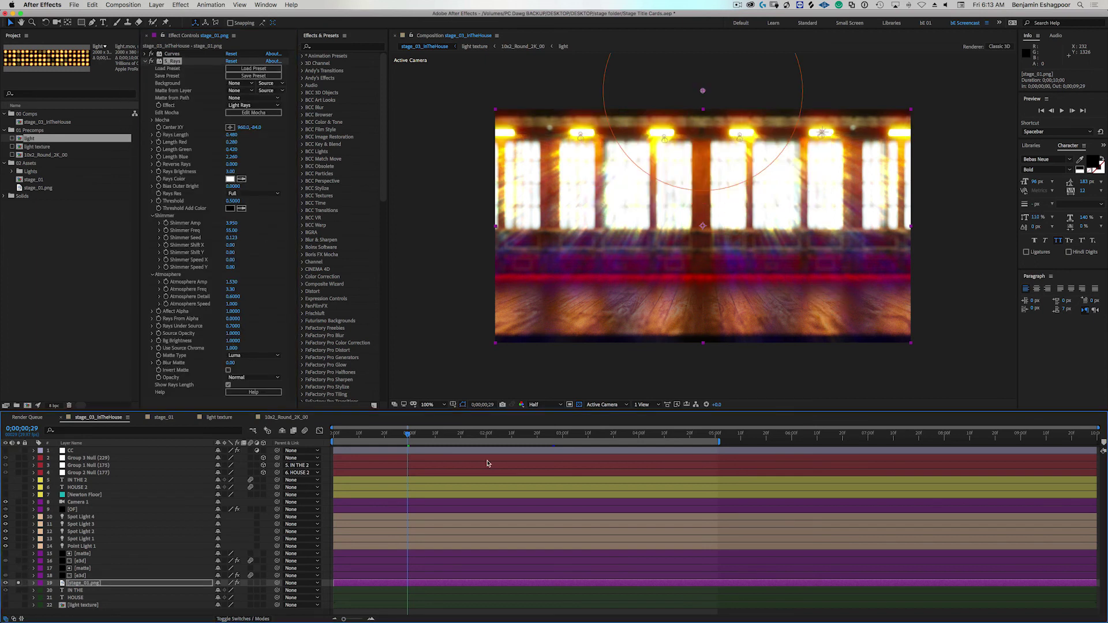
pyautogui.moveTo(435, 433); pyautogui.dragTo(552, 219)
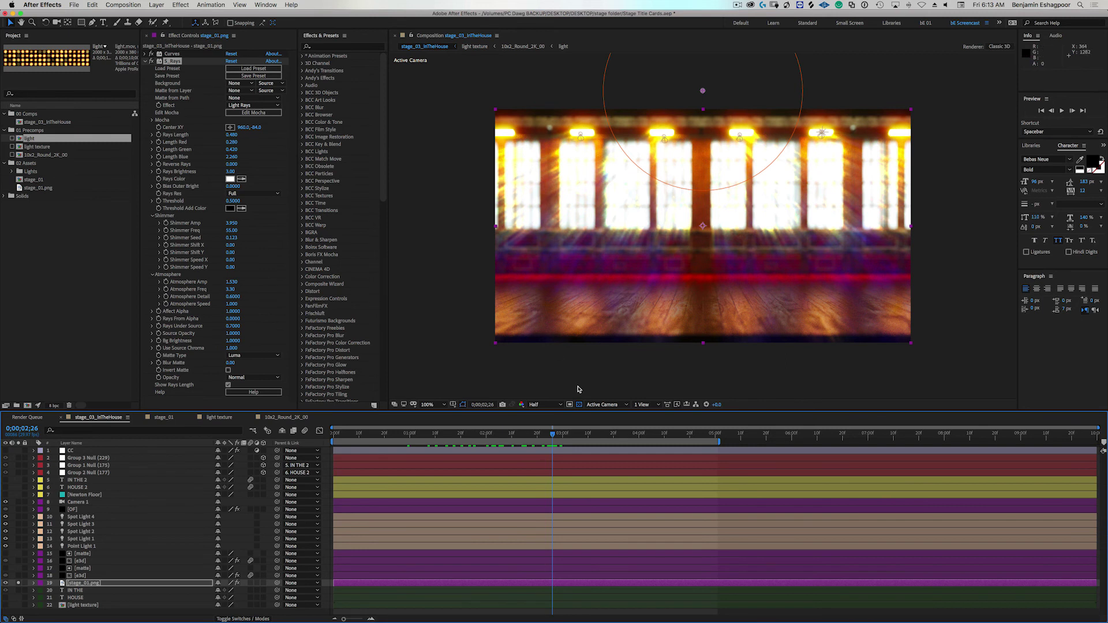
pyautogui.click(590, 436)
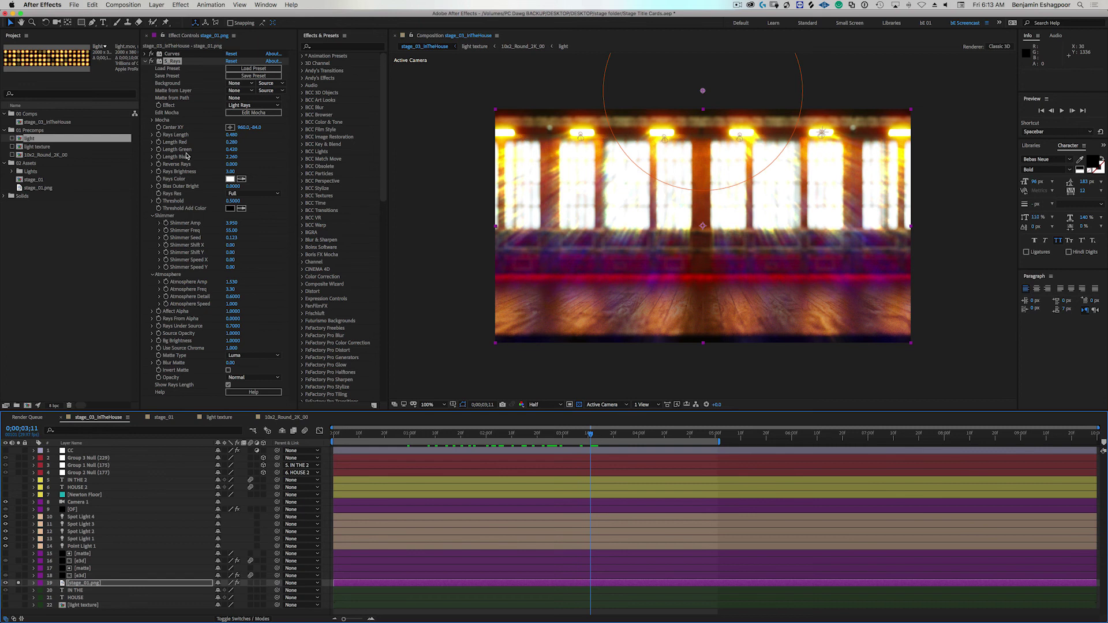
pyautogui.moveTo(611, 439); pyautogui.dragTo(413, 465)
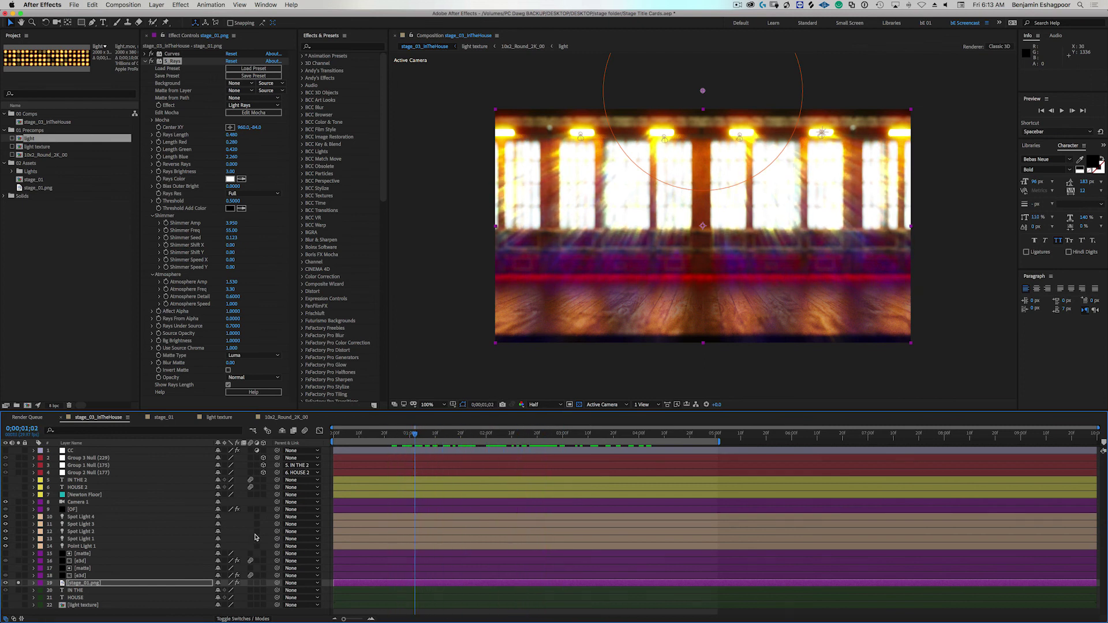
pyautogui.click(19, 584)
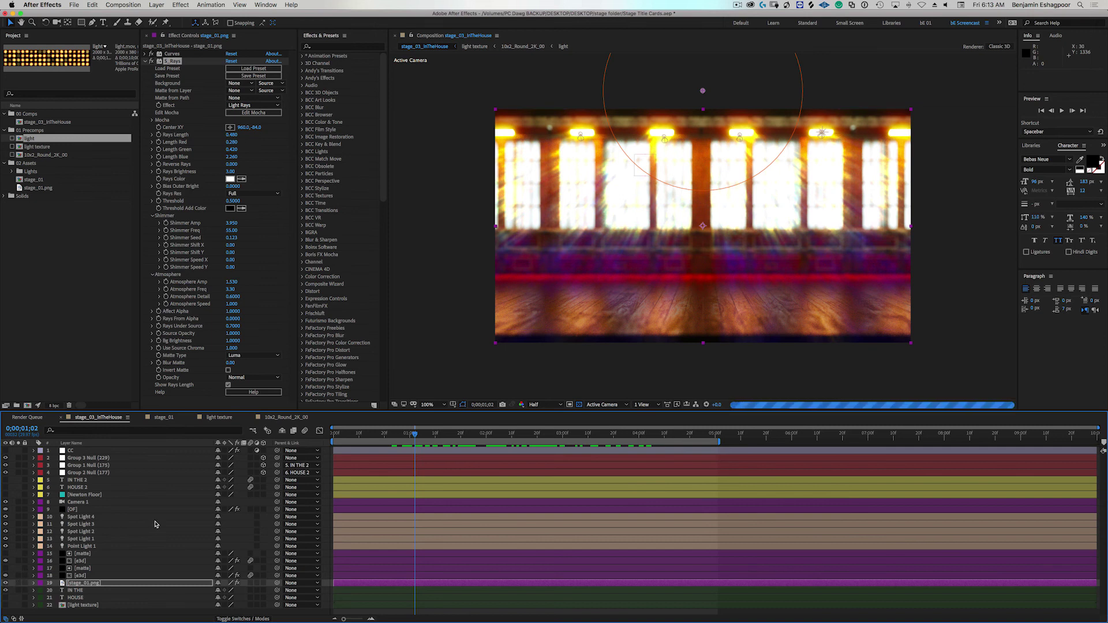
# - Solo the OF layer and scrub between about one and two seconds to examine its optical flares
pyautogui.click(78, 510)
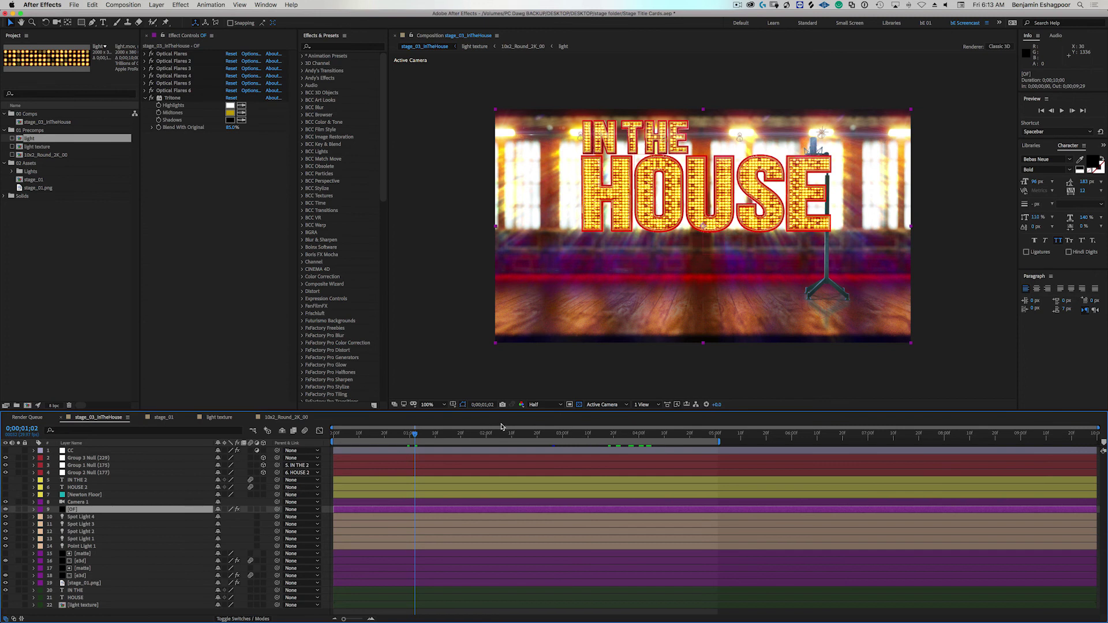
pyautogui.moveTo(460, 437); pyautogui.dragTo(487, 436)
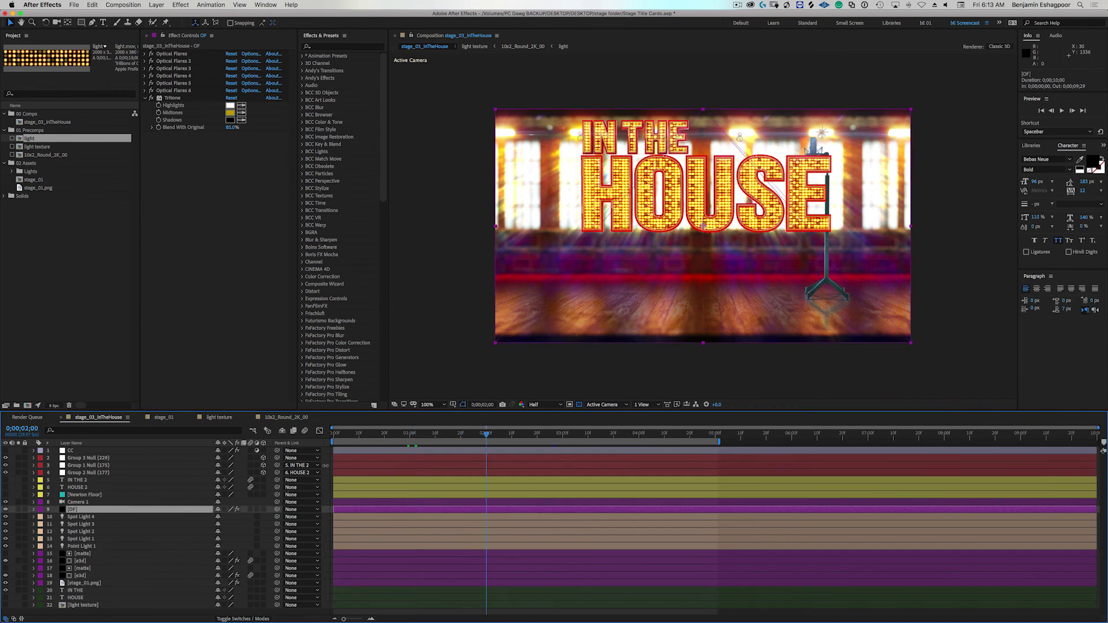
pyautogui.click(19, 510)
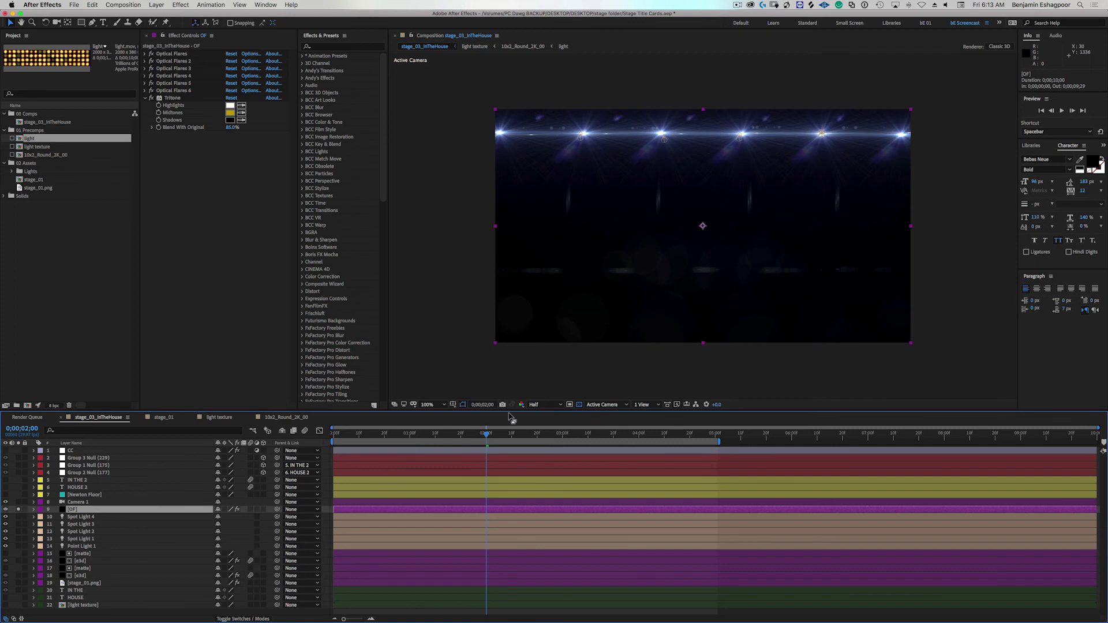
pyautogui.moveTo(488, 436); pyautogui.dragTo(403, 437)
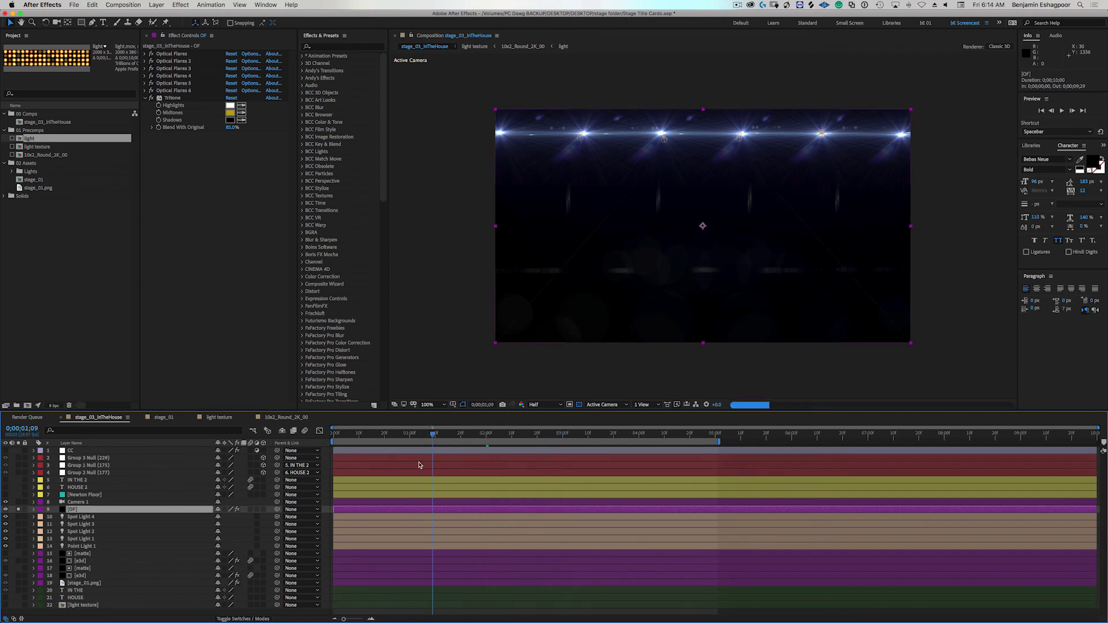
# - Show the Layer 1 foreground settings of Optical Flares 6 on the OF layer and inspect its source layer choices
pyautogui.click(149, 91)
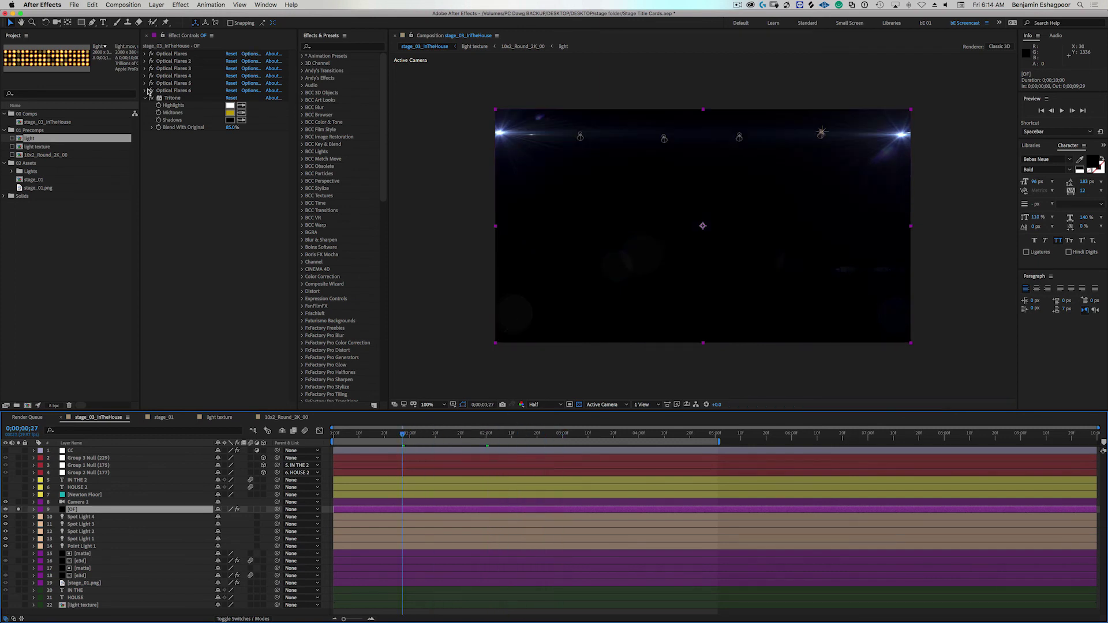
pyautogui.click(145, 90)
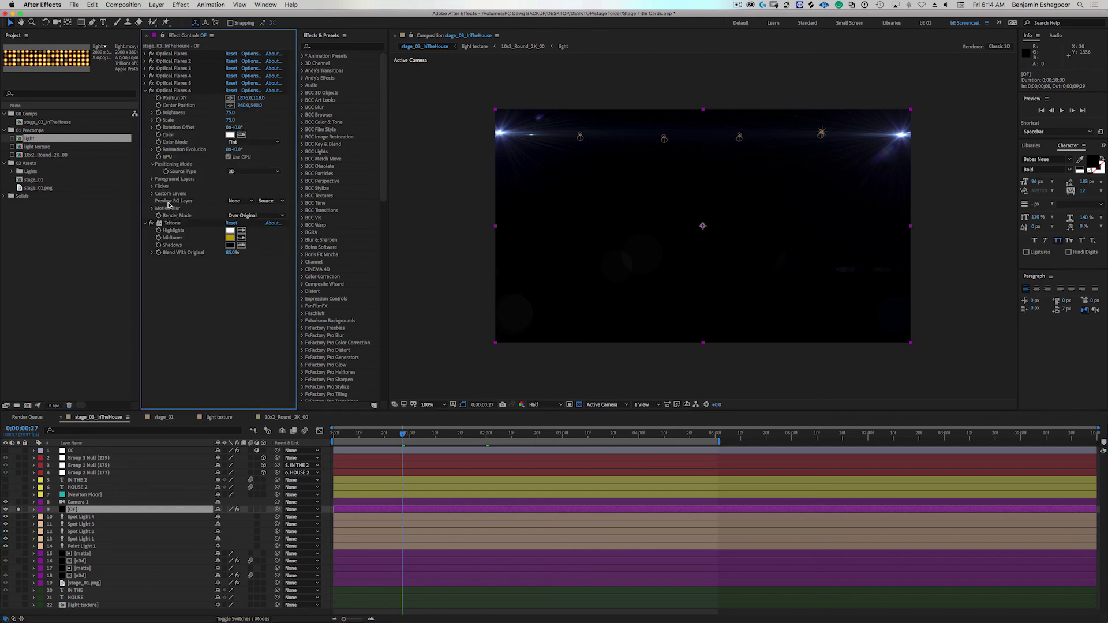
pyautogui.click(152, 179)
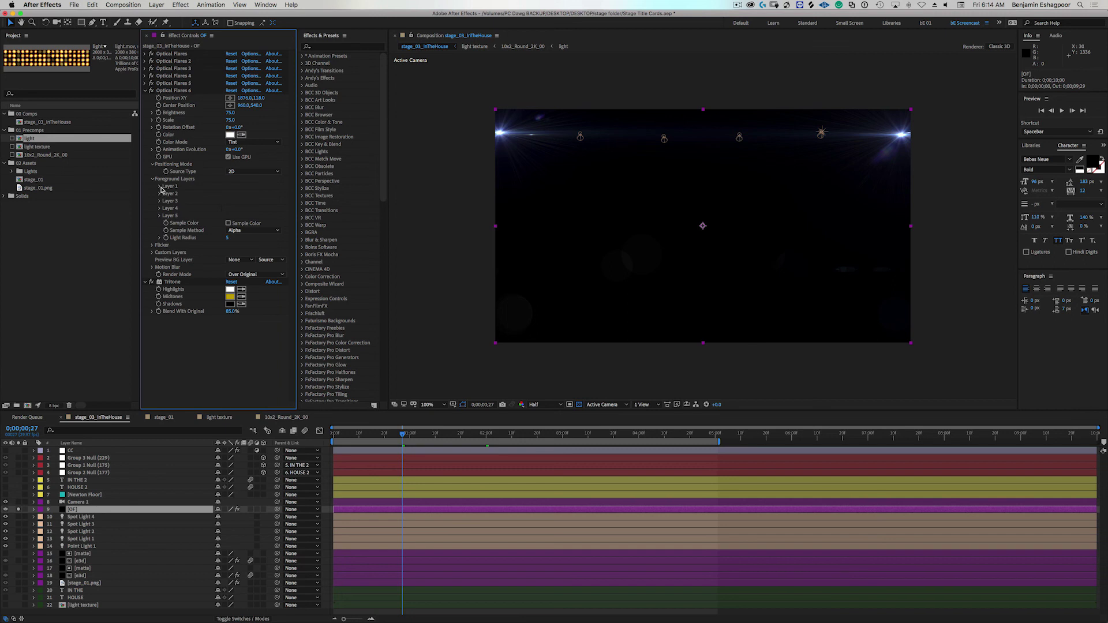
pyautogui.click(160, 187)
pyautogui.click(236, 194)
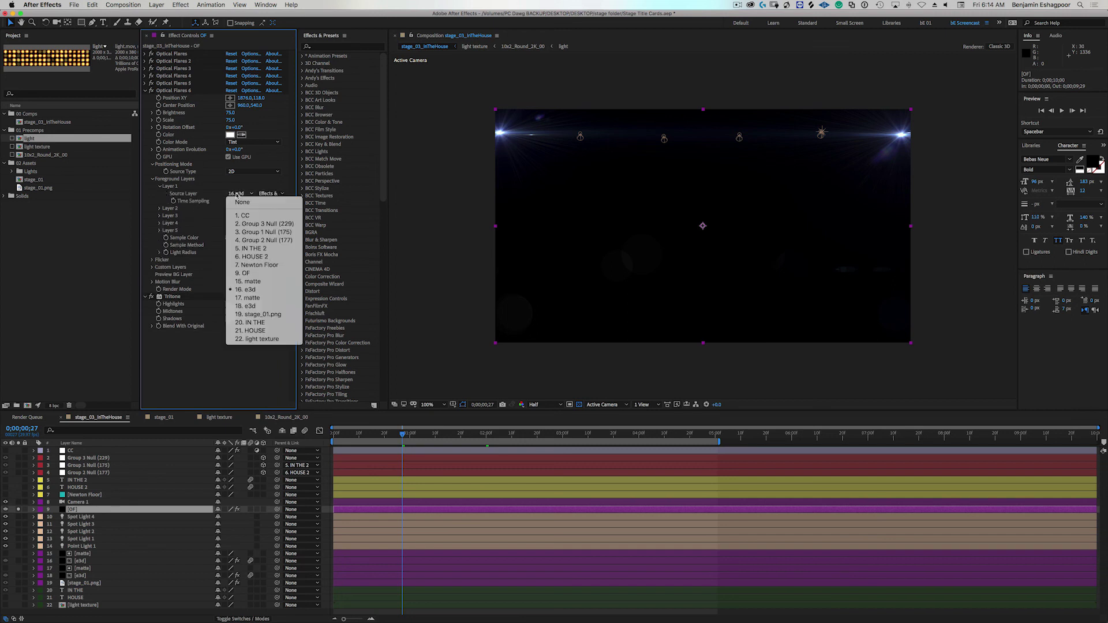
pyautogui.click(206, 184)
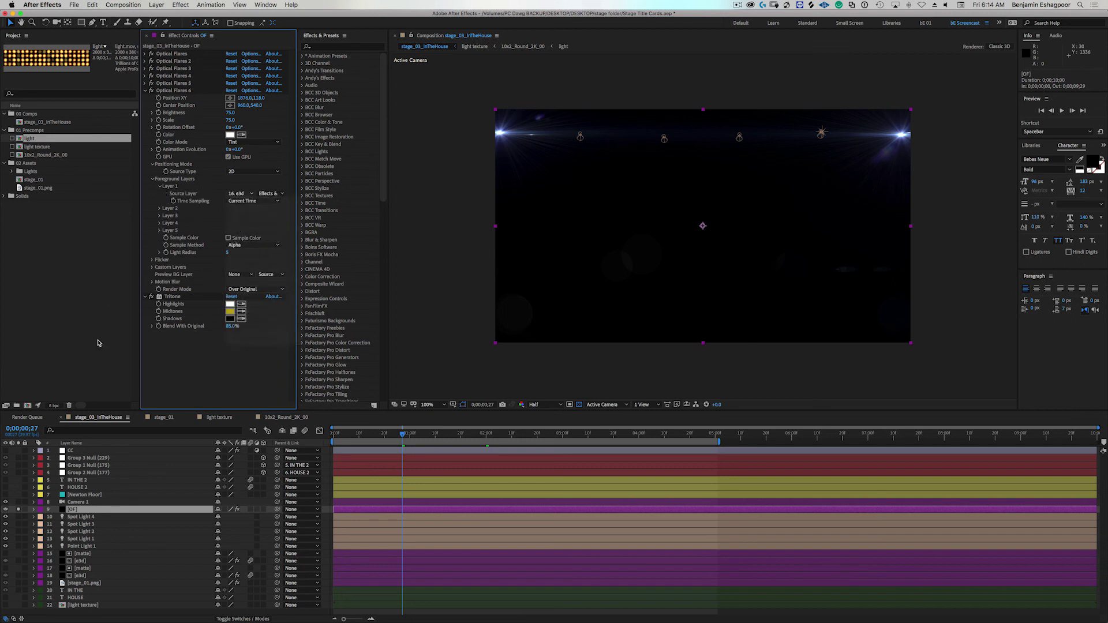
# - Compare the full composition with the soloed OF layer, preview the flares over time, and release the solo
pyautogui.click(19, 510)
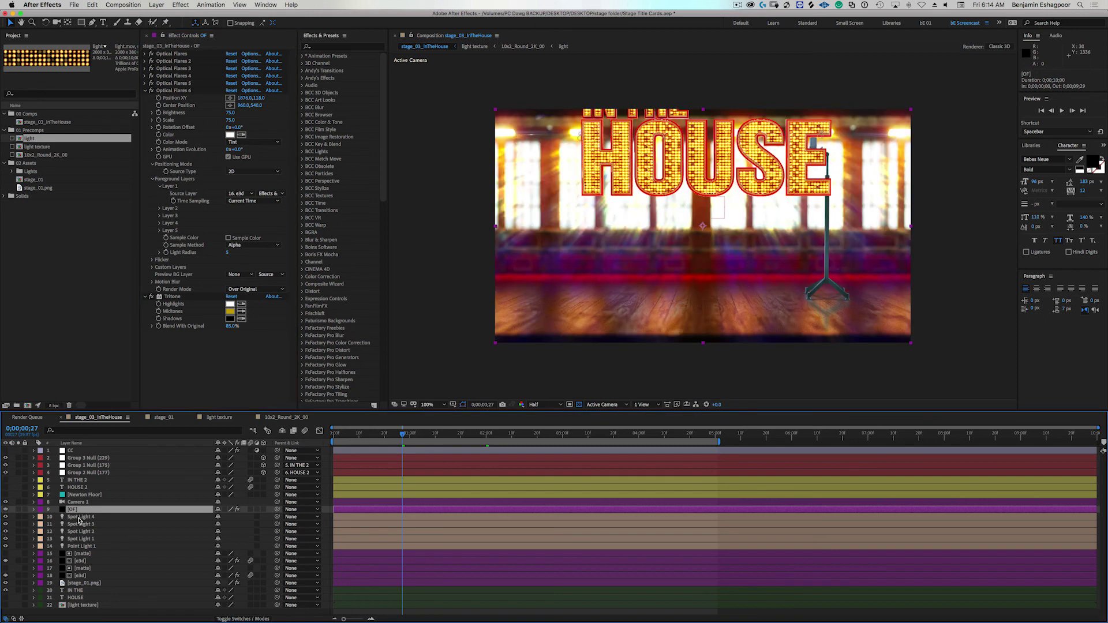
pyautogui.press('space')
pyautogui.click(19, 510)
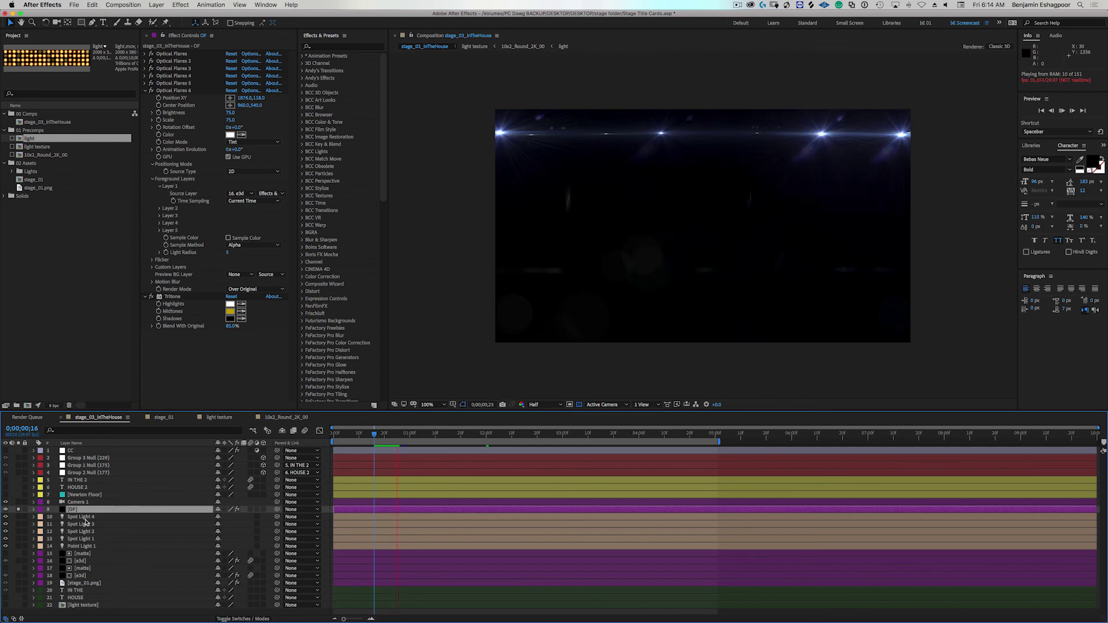
pyautogui.press('space')
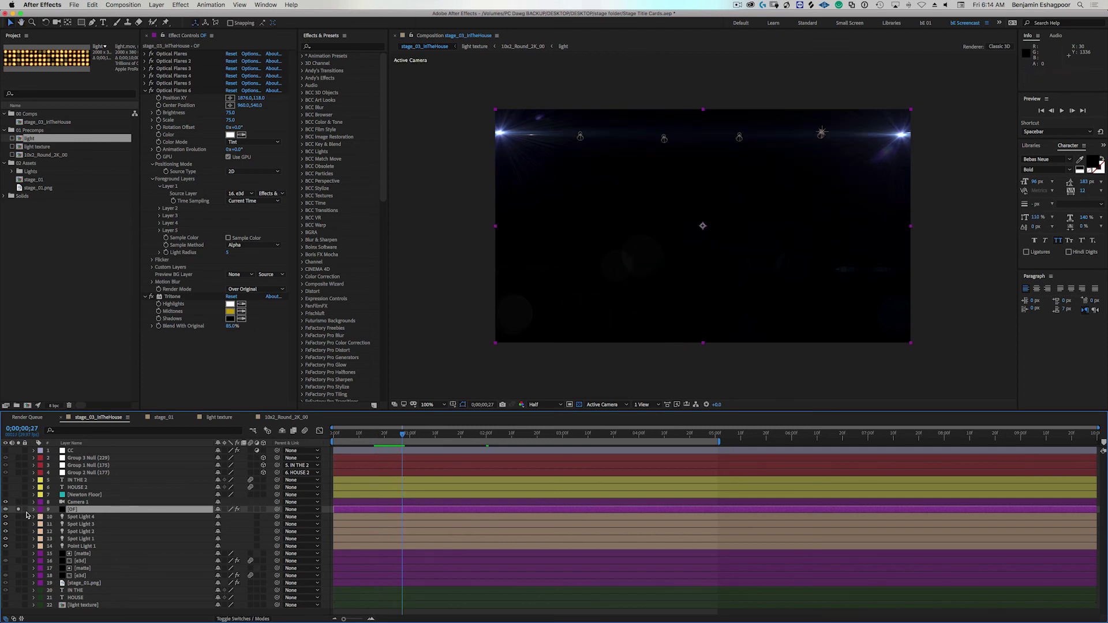
pyautogui.click(18, 509)
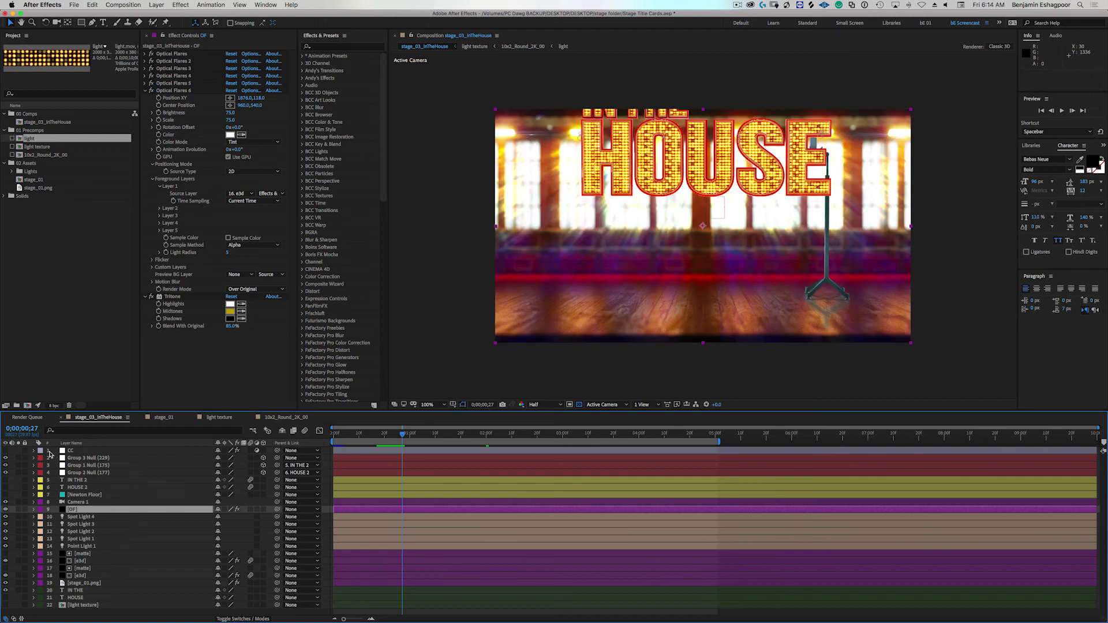
# - Scrub the full composition between 0;00;00;17 and 0;00;02;09 and play a preview to examine the flares behind the falling title
pyautogui.moveTo(395, 436); pyautogui.dragTo(377, 439)
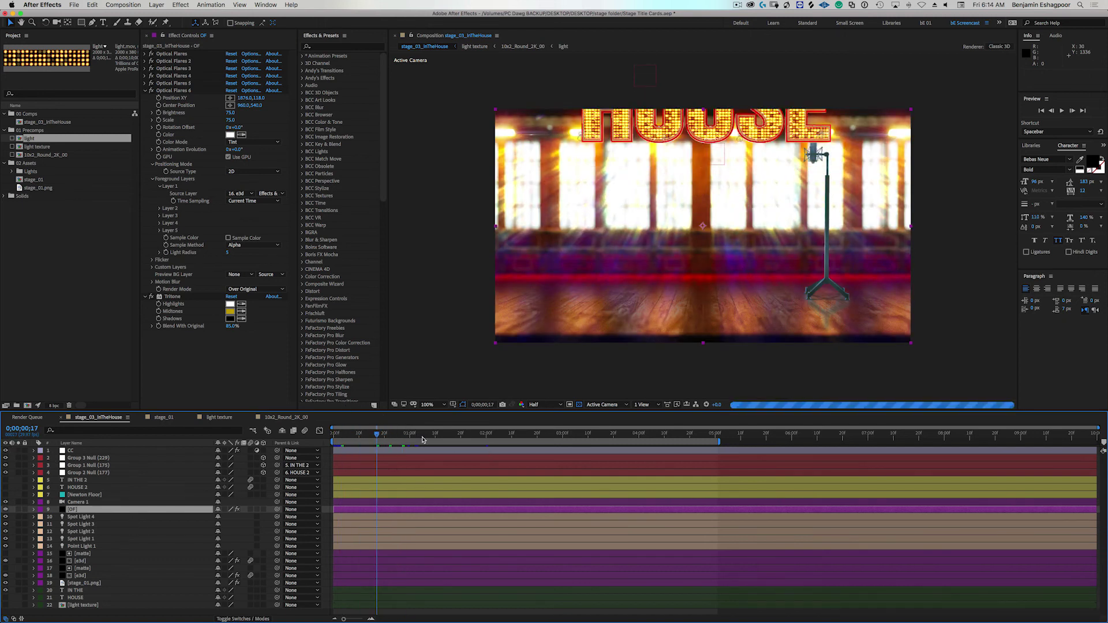
pyautogui.moveTo(416, 437); pyautogui.dragTo(488, 438)
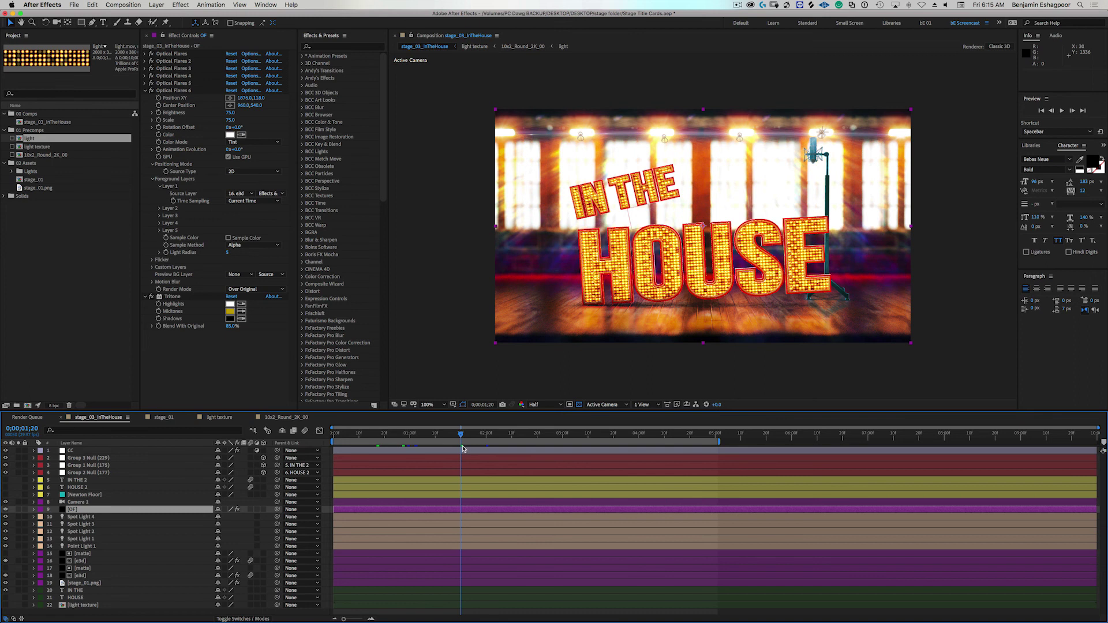
pyautogui.moveTo(484, 436); pyautogui.dragTo(509, 437)
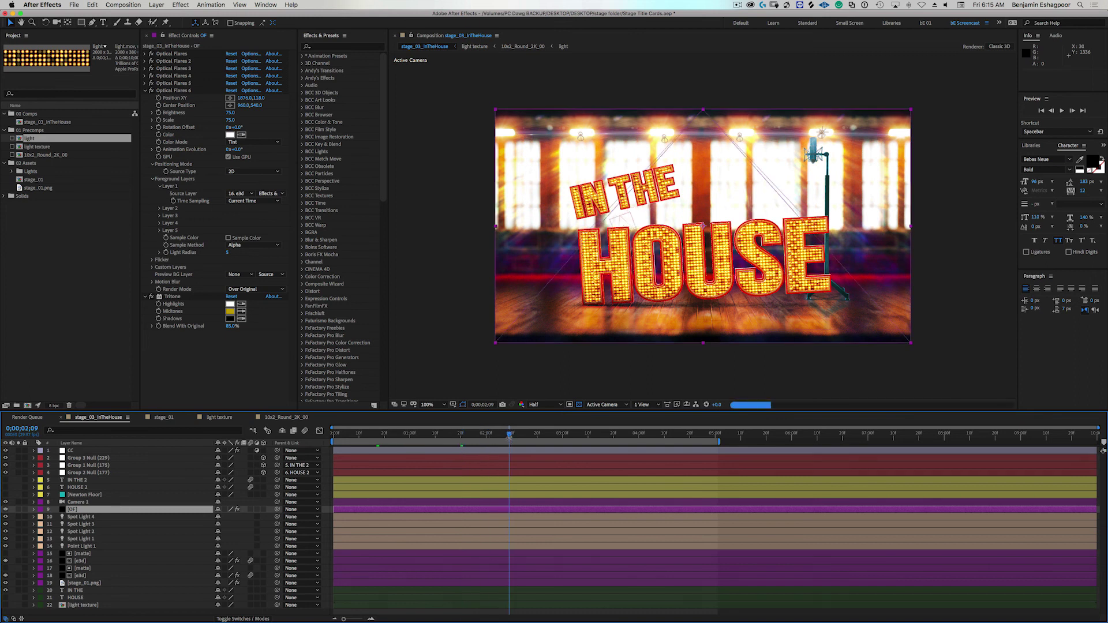
pyautogui.press('space')
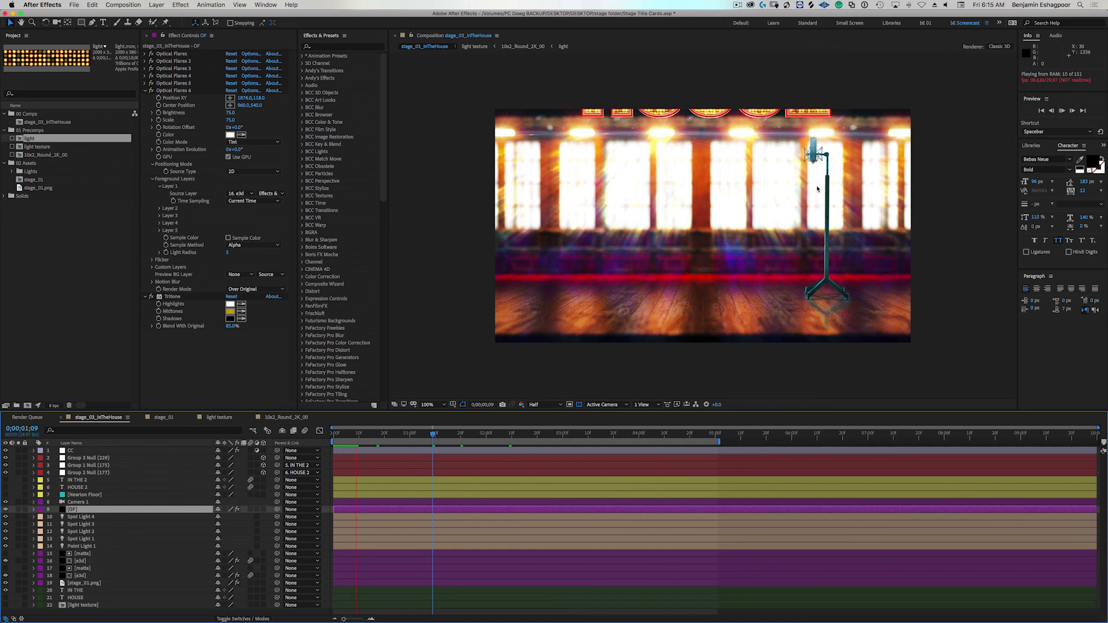
# - Solo the lower e3d layer holding the microphone stand and open its Element Scene Setup
pyautogui.click(81, 576)
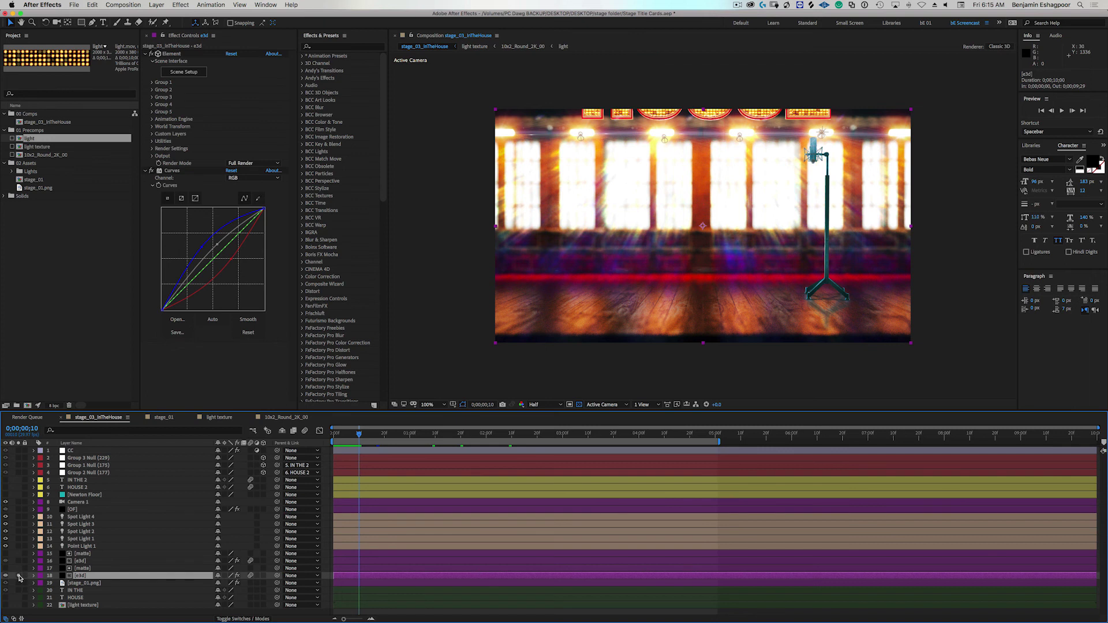
pyautogui.click(19, 576)
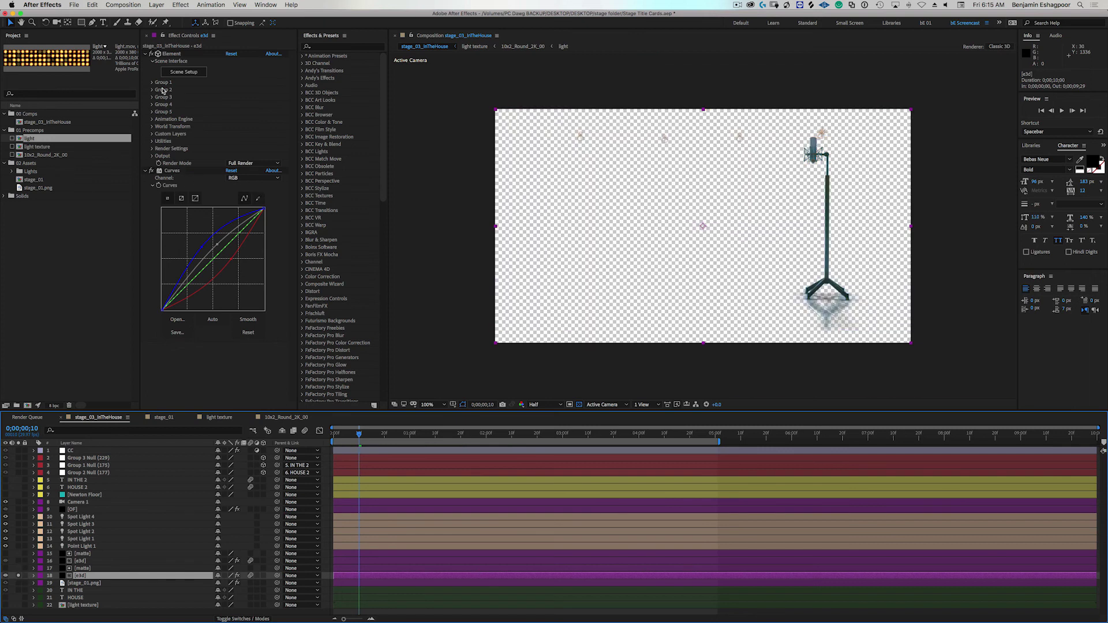
pyautogui.click(176, 74)
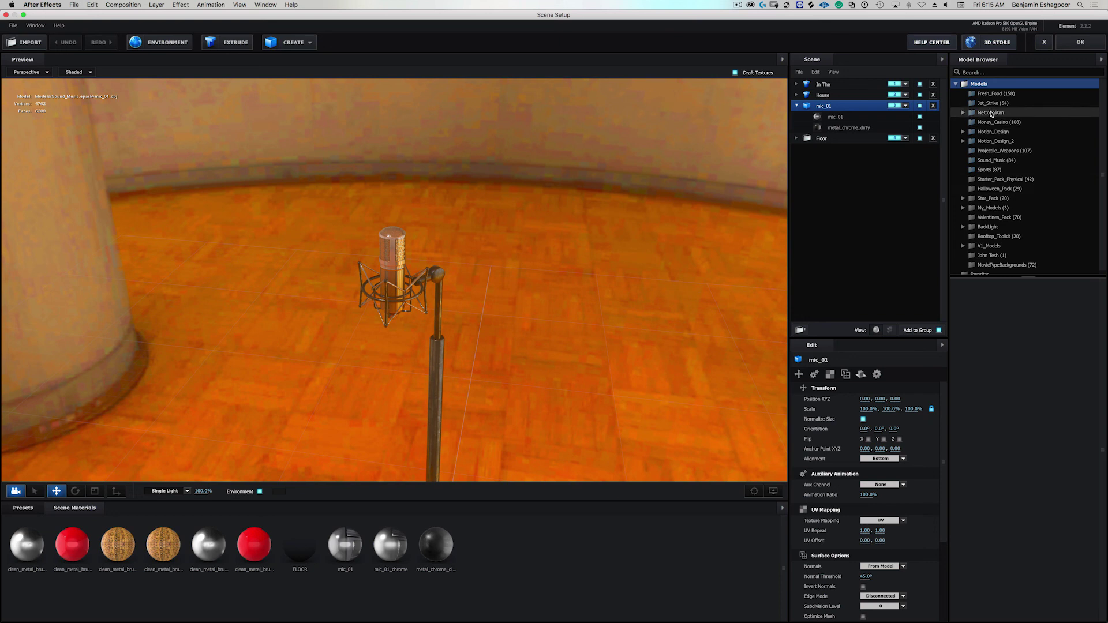
# - Browse the Sound_Music model collection for microphones and other props, and close Scene Setup
pyautogui.click(997, 160)
pyautogui.scroll(-10, 1024, 421)
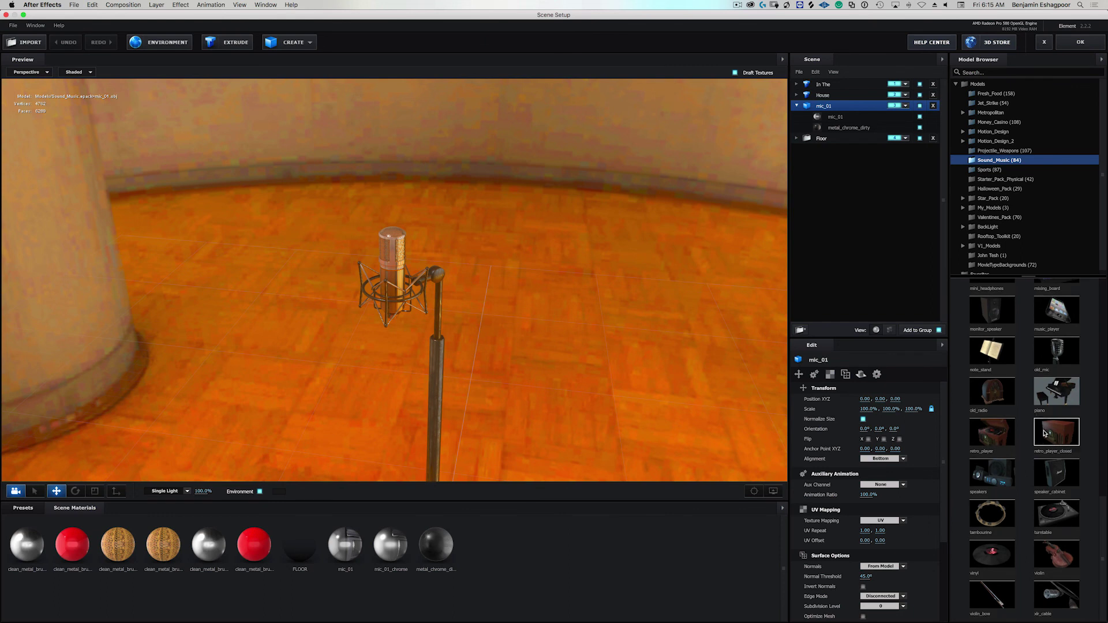
pyautogui.scroll(2, 1044, 429)
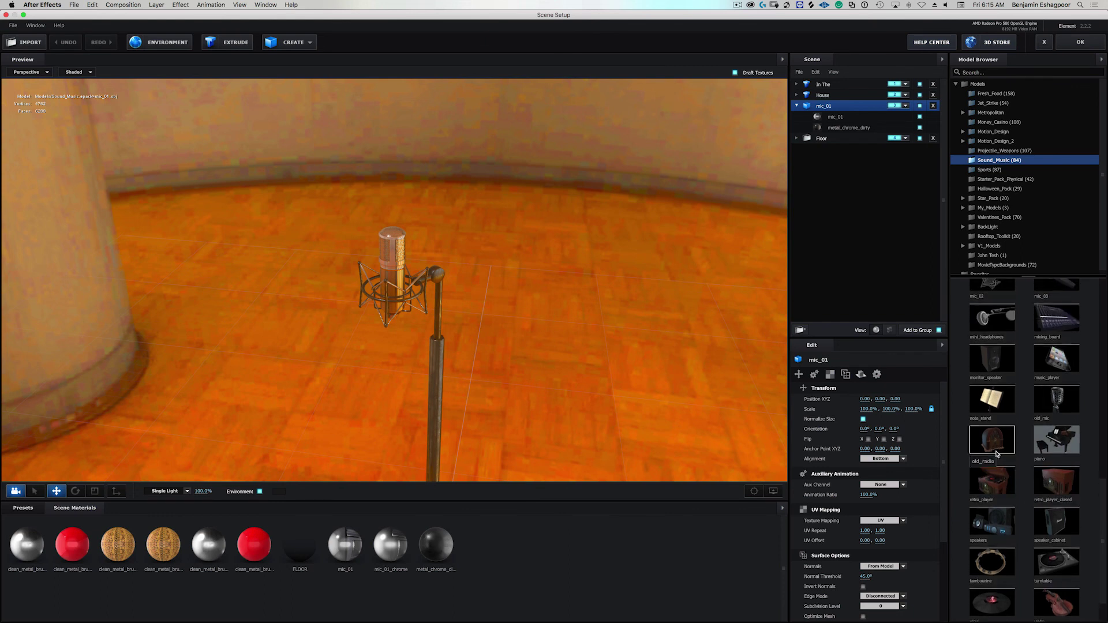
pyautogui.scroll(4, 995, 454)
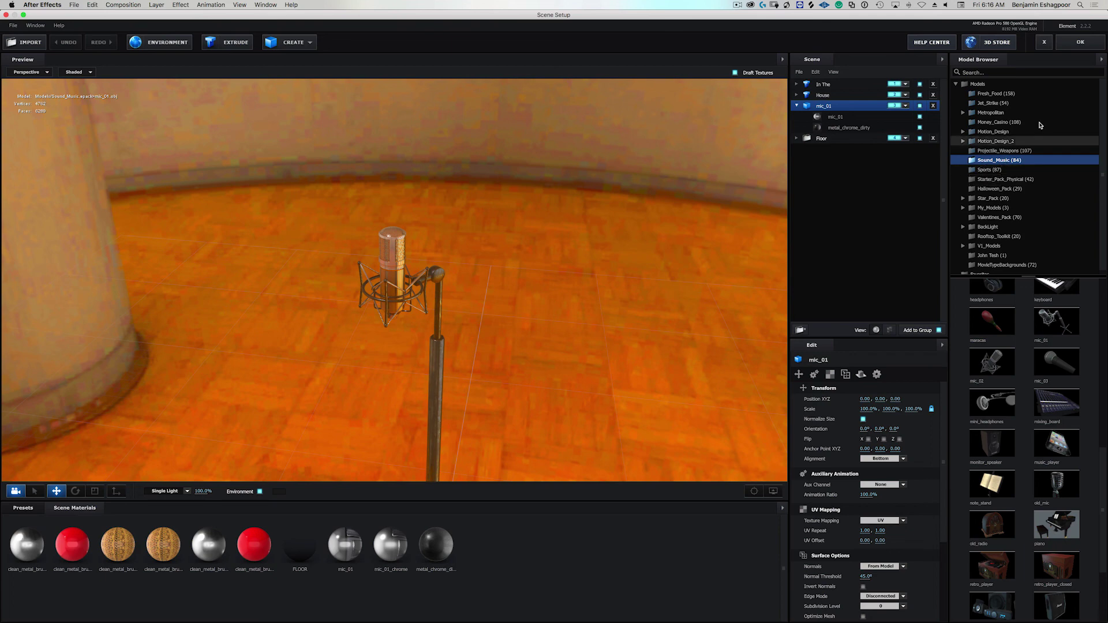
pyautogui.click(1080, 44)
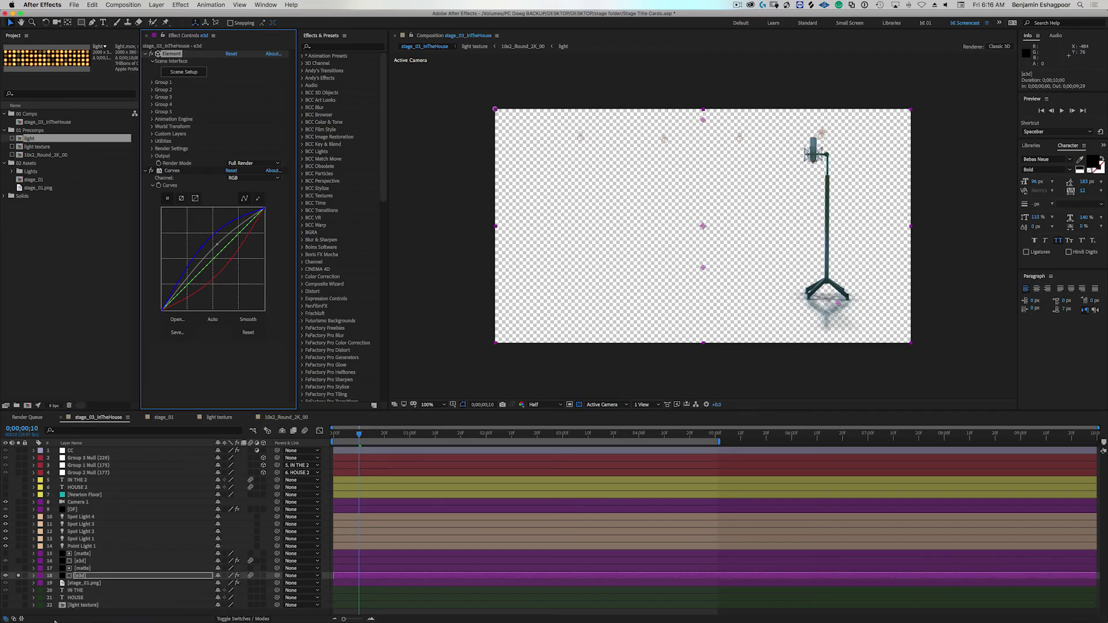
# - Release the solo on the microphone's e3d layer and move the current time to 0;00;01;28
pyautogui.click(19, 575)
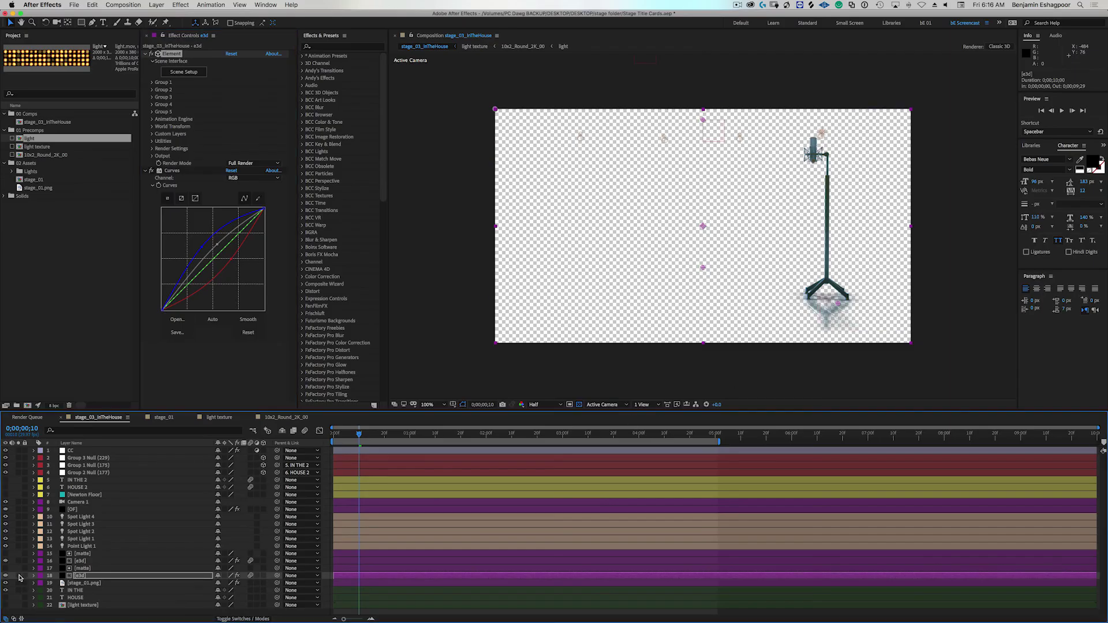
pyautogui.click(481, 436)
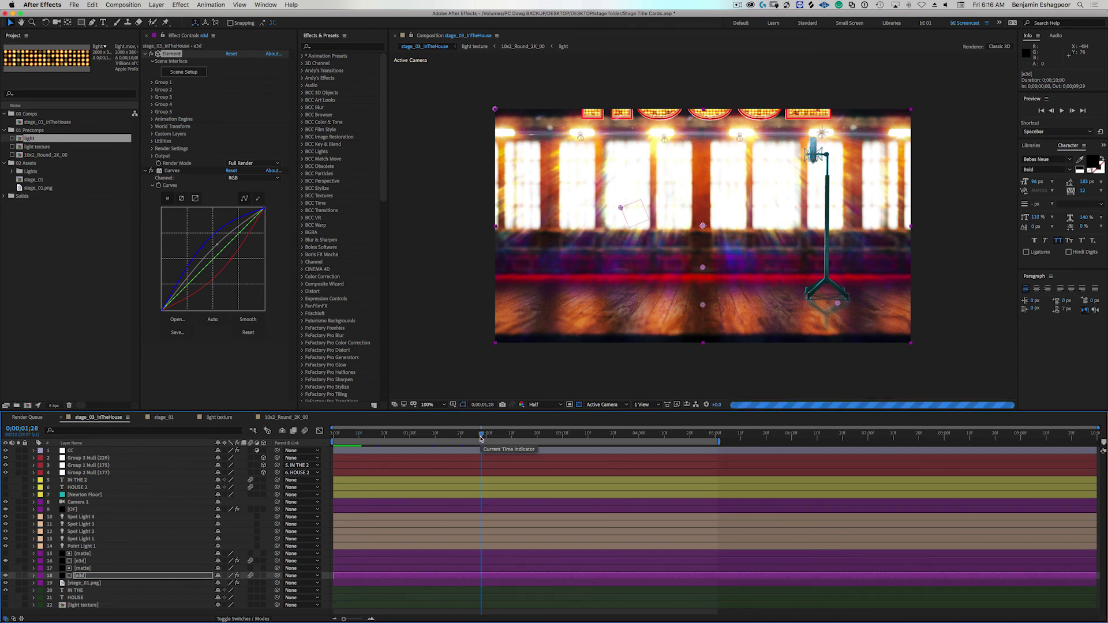